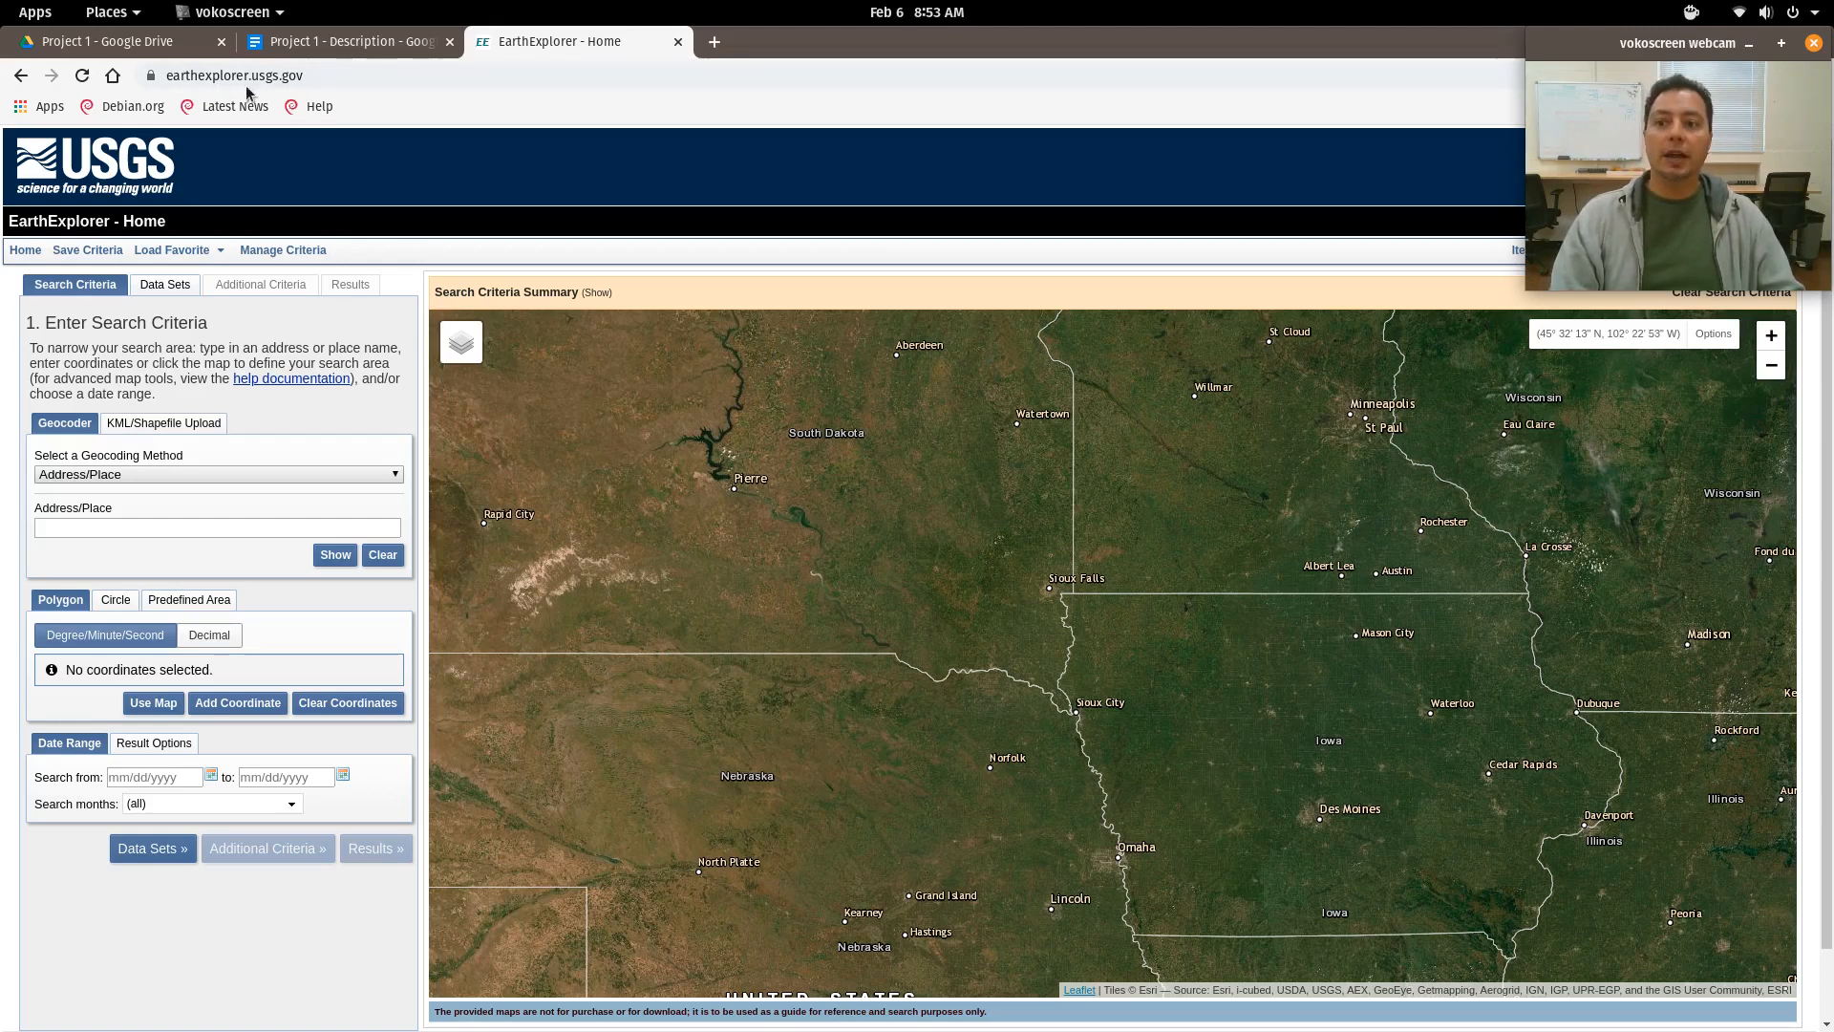
click(303, 81)
drag(1654, 45, 1094, 69)
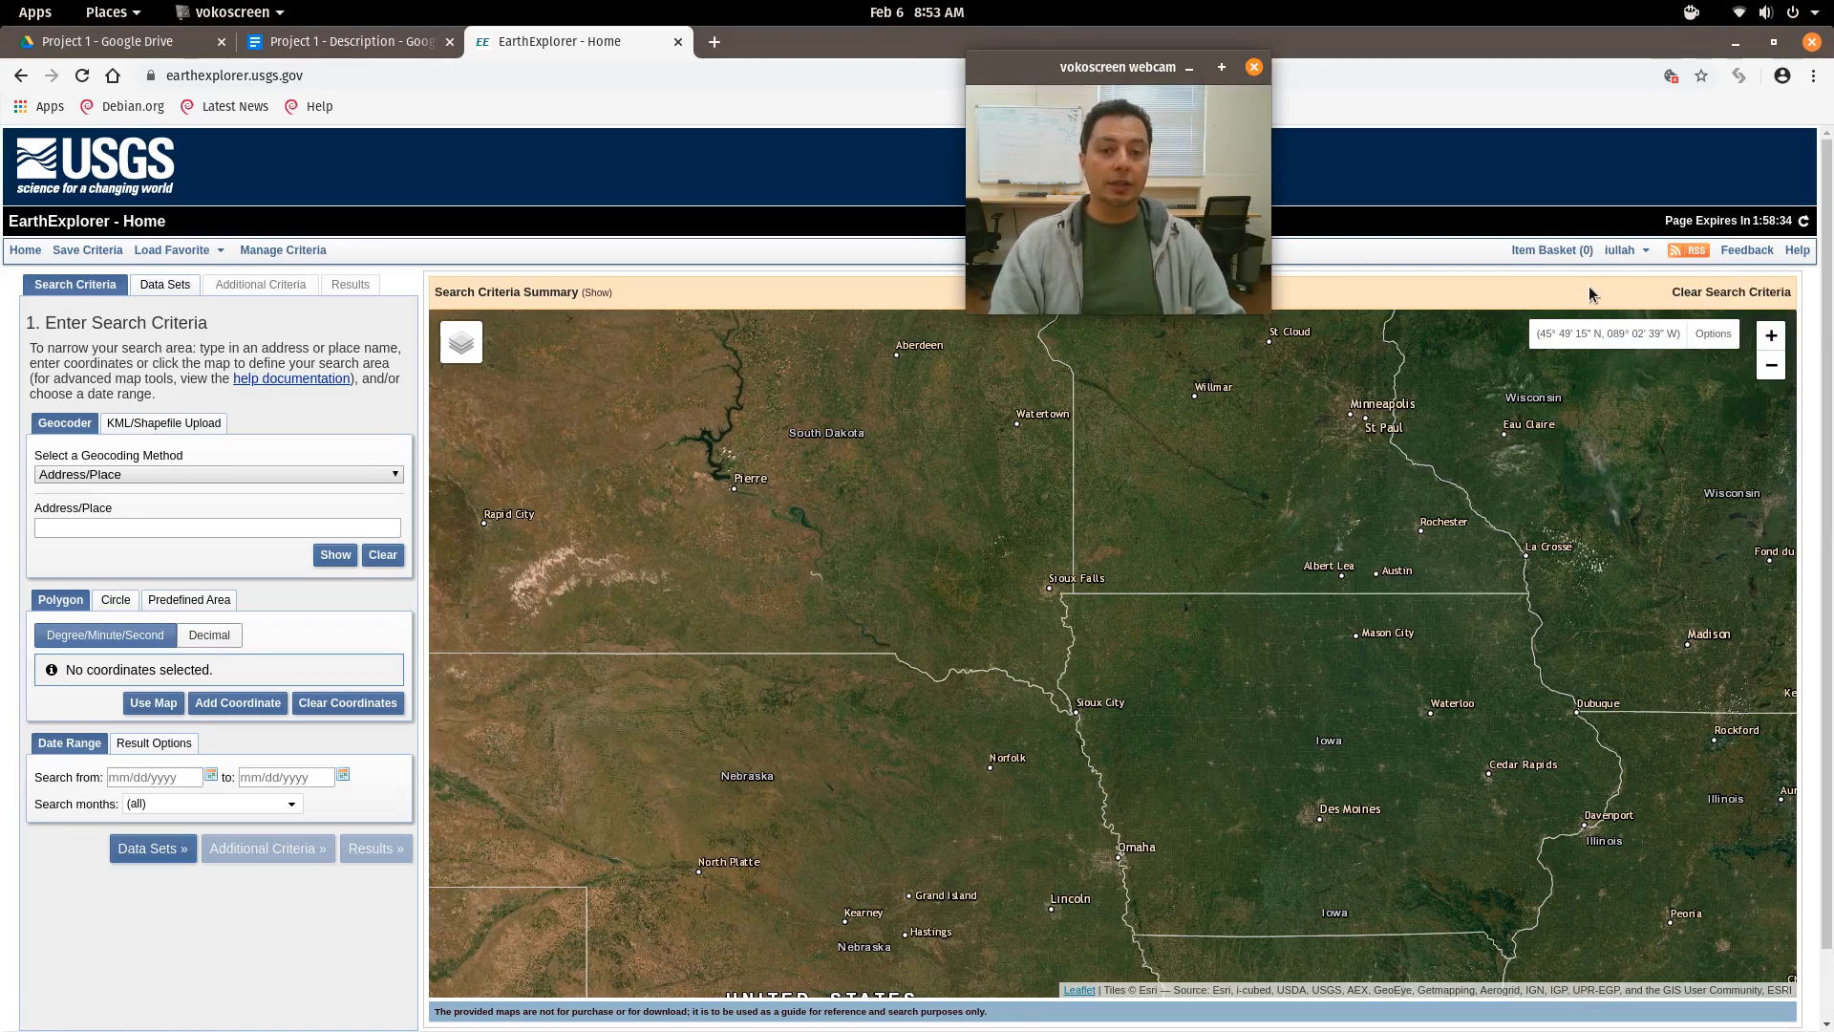
click(1633, 248)
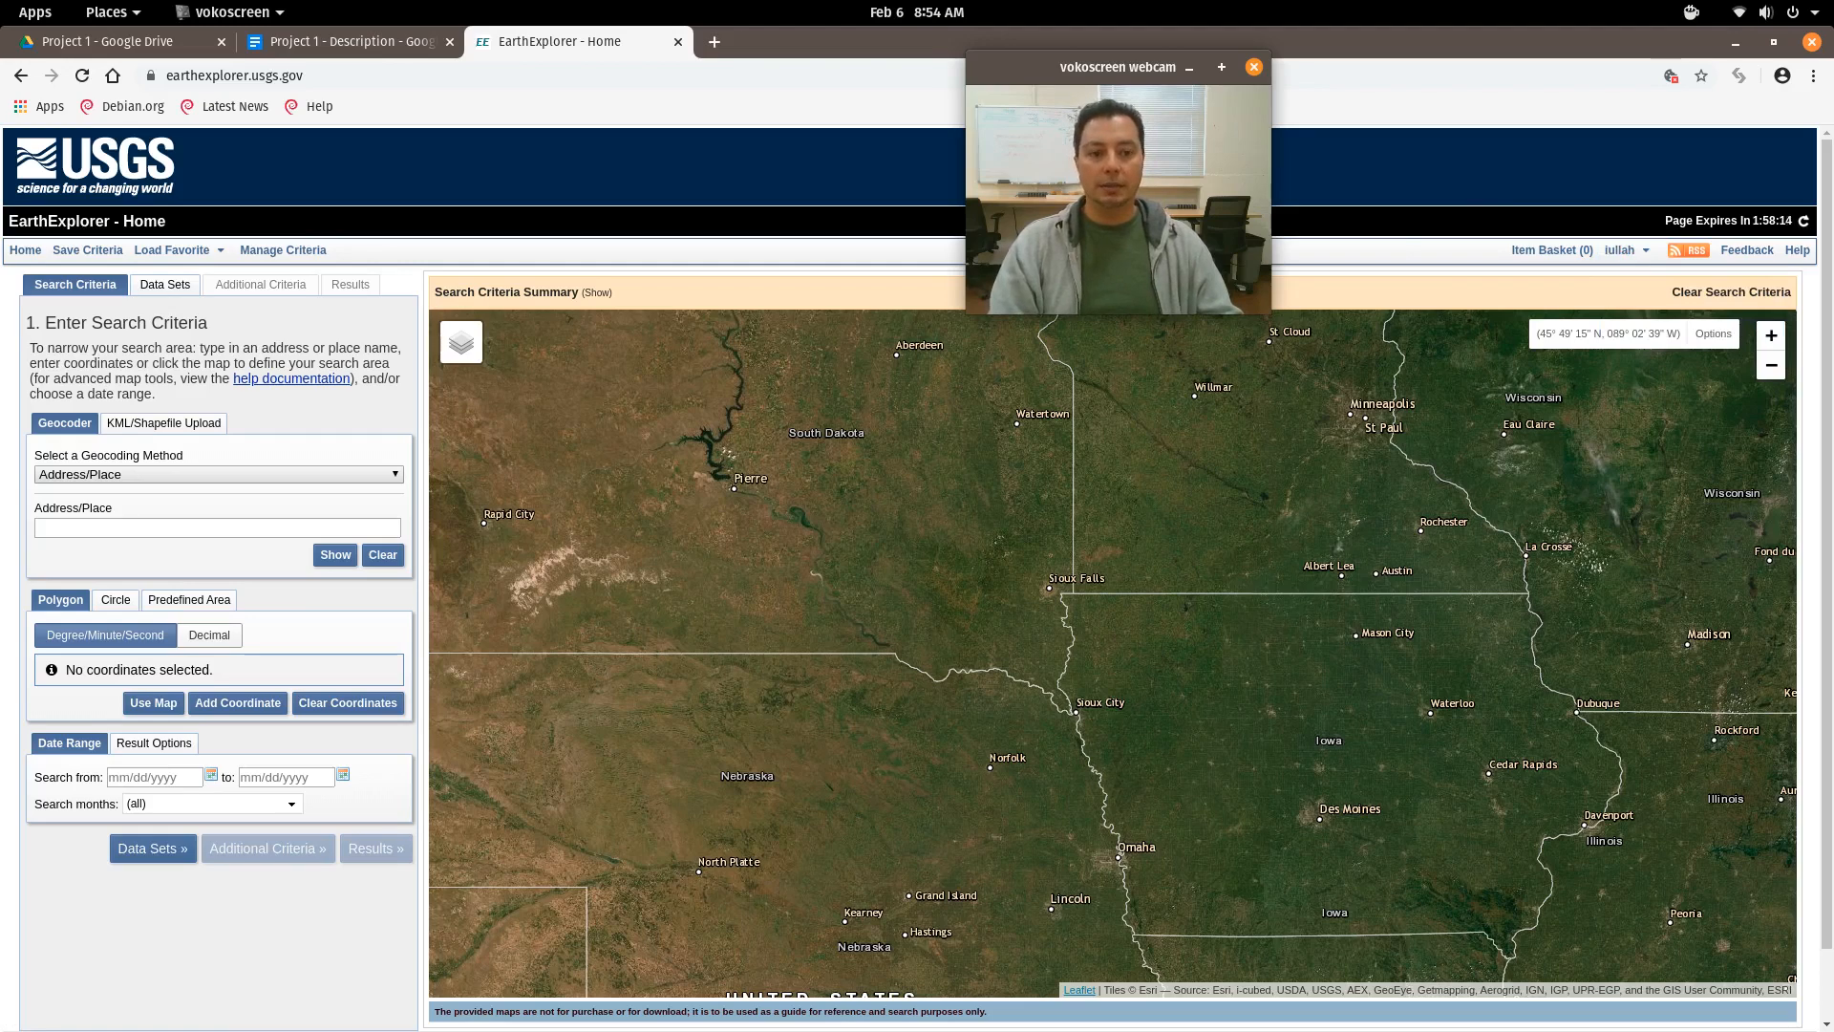
drag(1122, 54, 1684, 32)
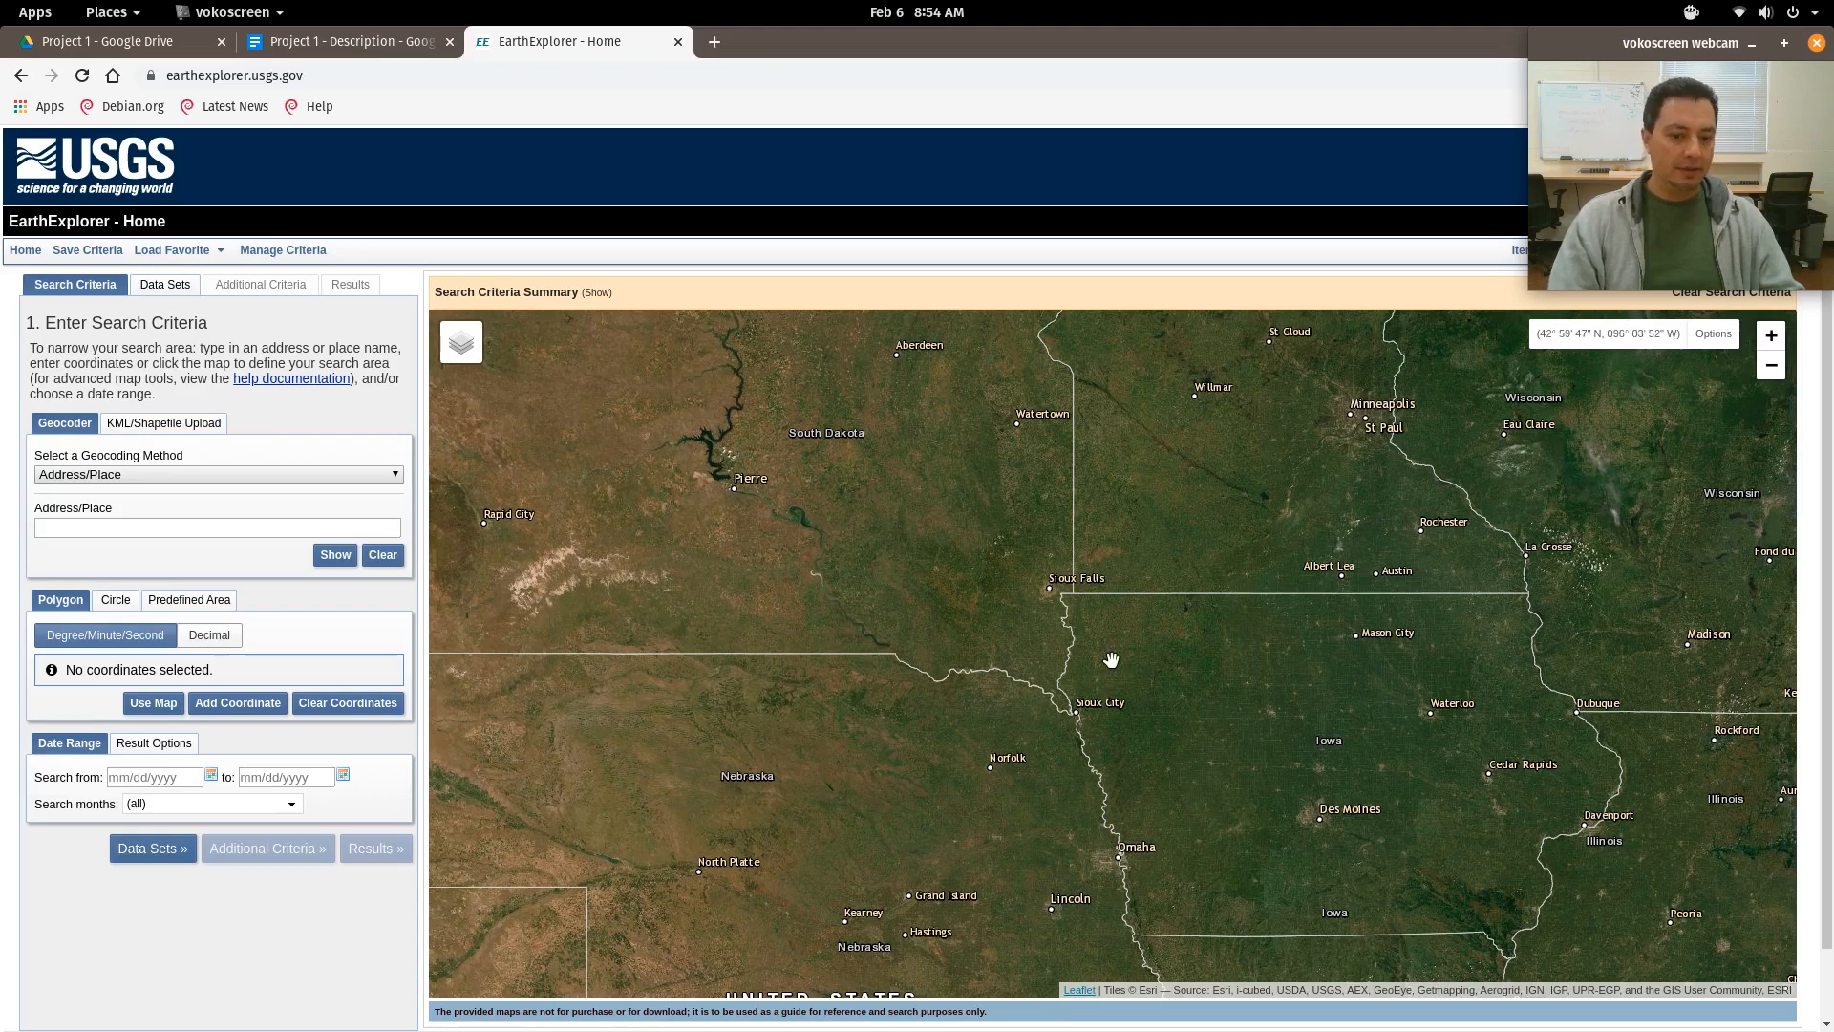
mouse_move(1192, 562)
mouse_down()
mouse_move(907, 535)
mouse_move(1462, 769)
mouse_move(1525, 681)
mouse_move(899, 712)
mouse_move(1229, 667)
mouse_move(1184, 582)
mouse_up()
scroll(1189, 588, down, 2)
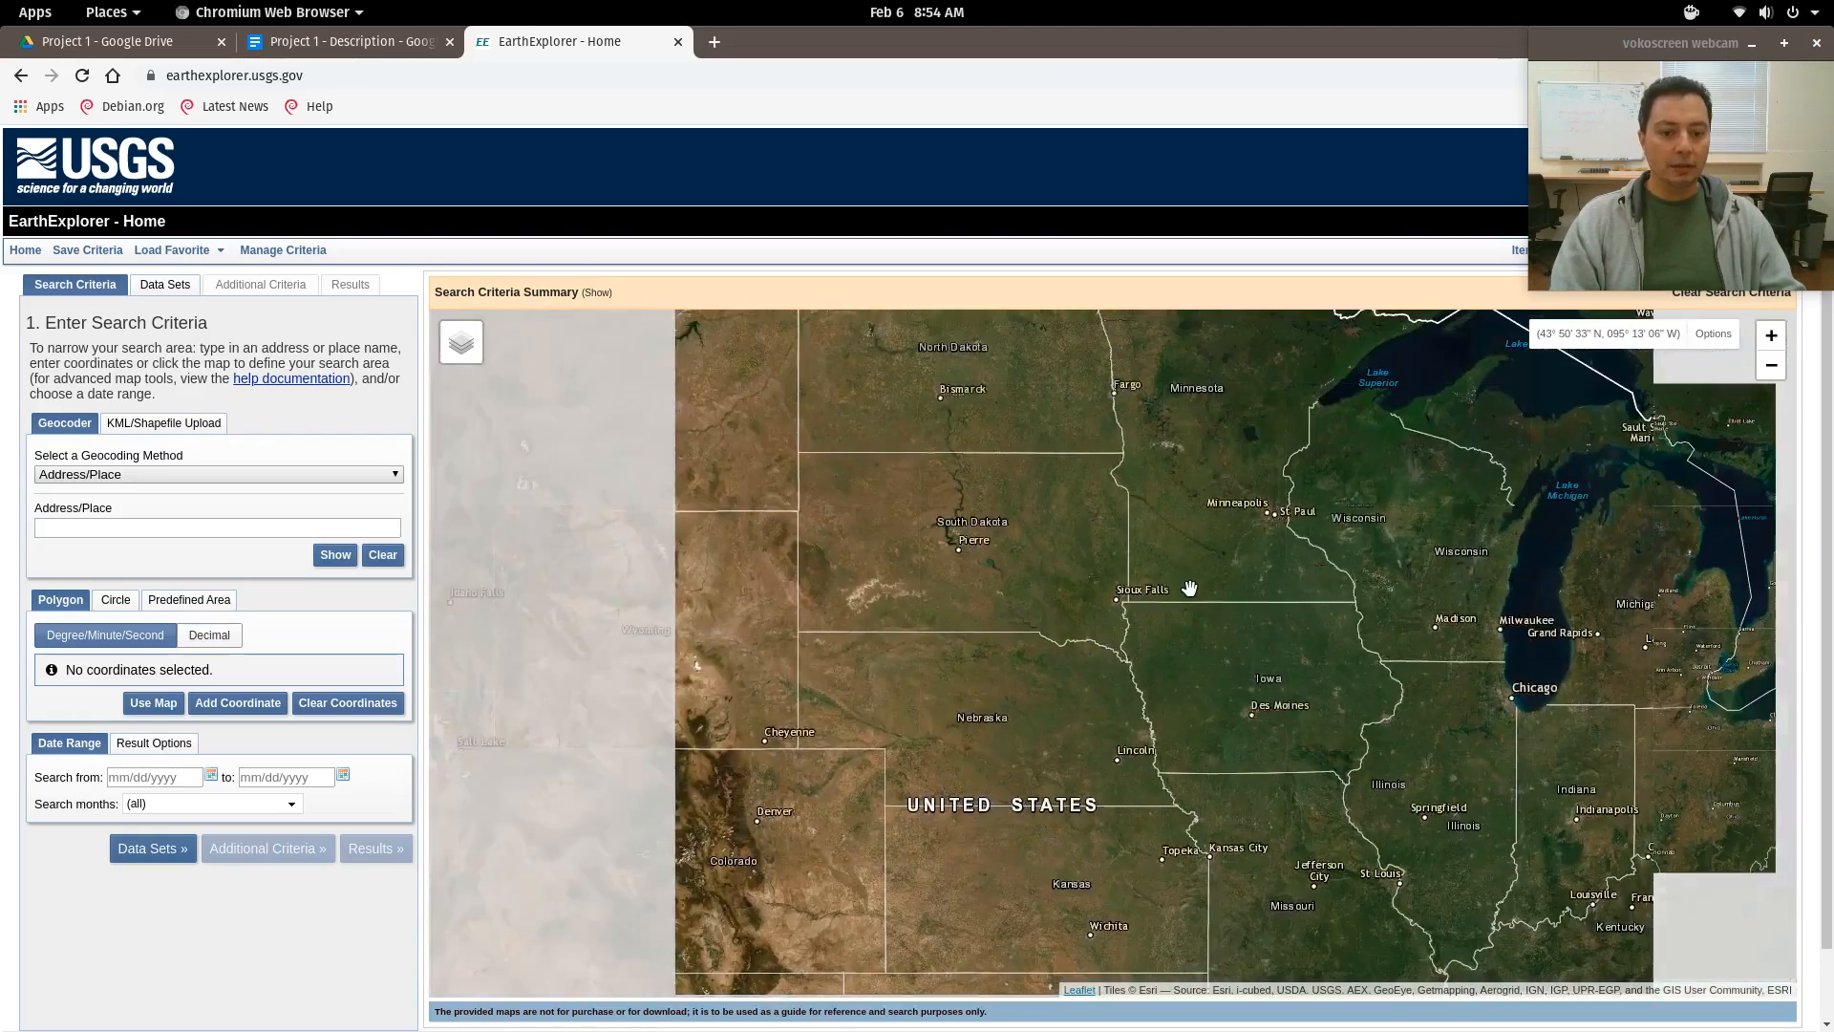
scroll(1189, 588, up, 2)
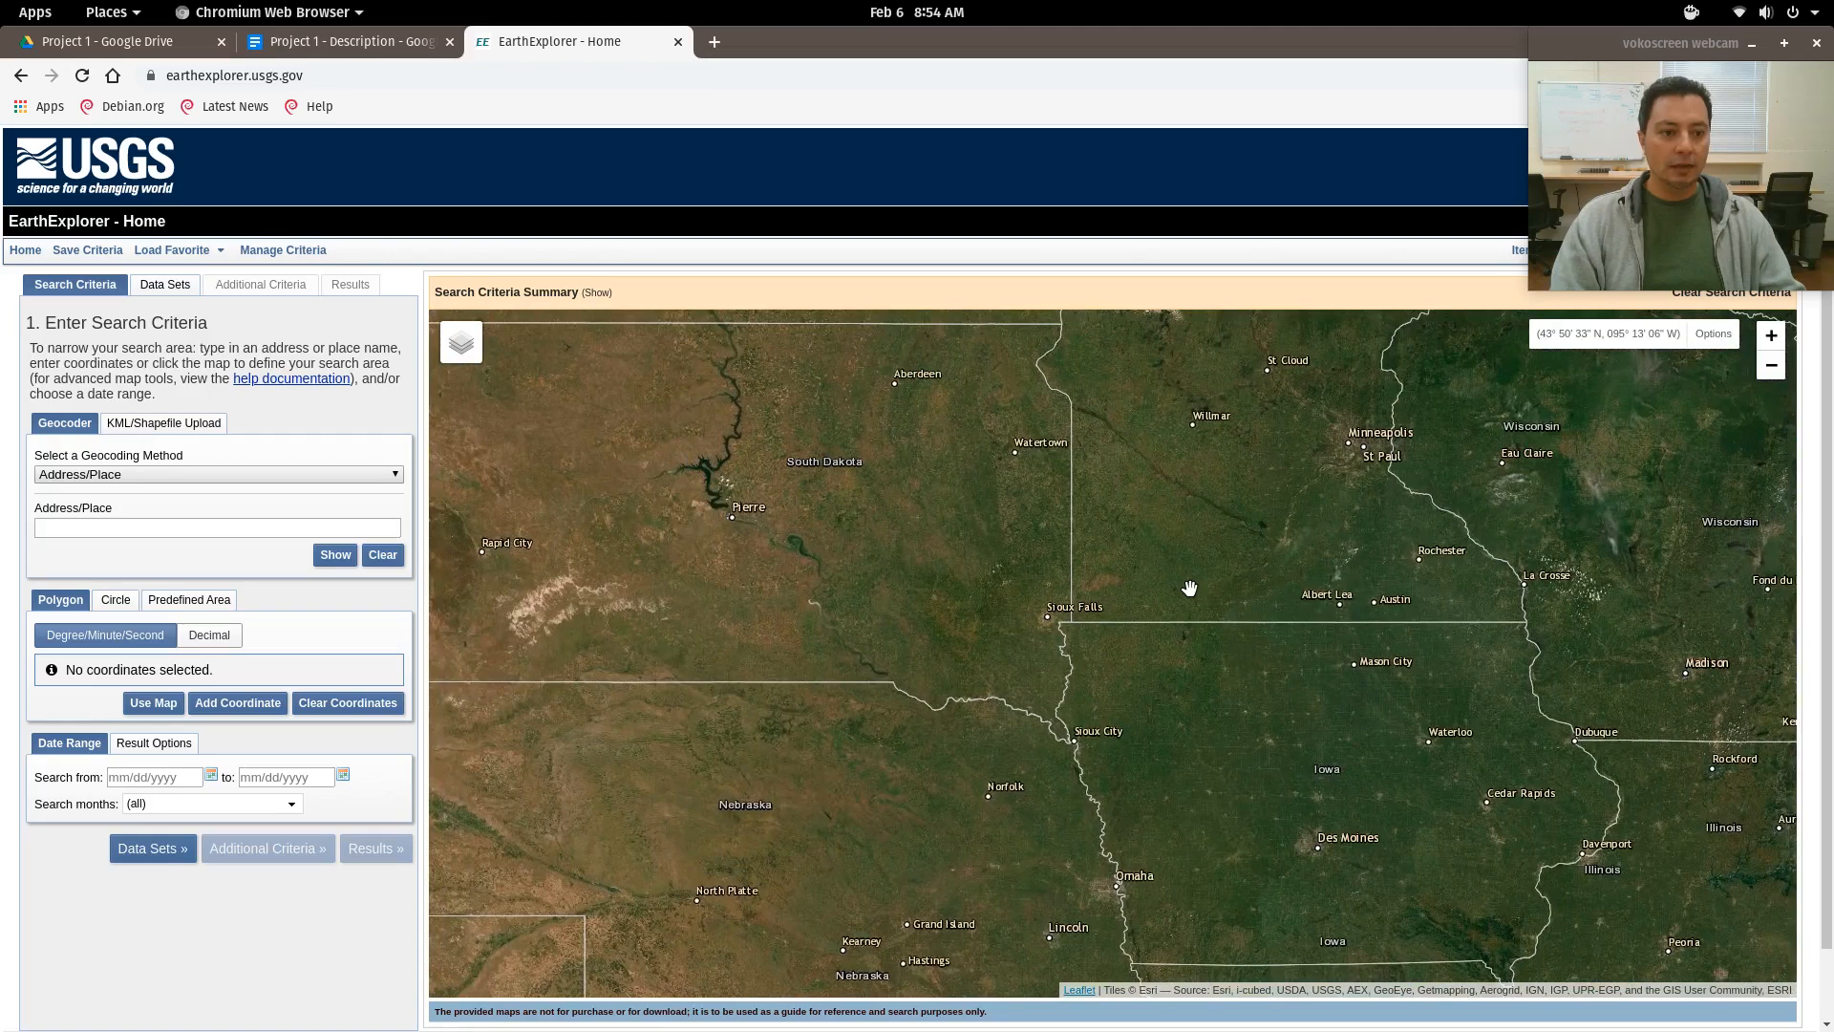
click(1771, 335)
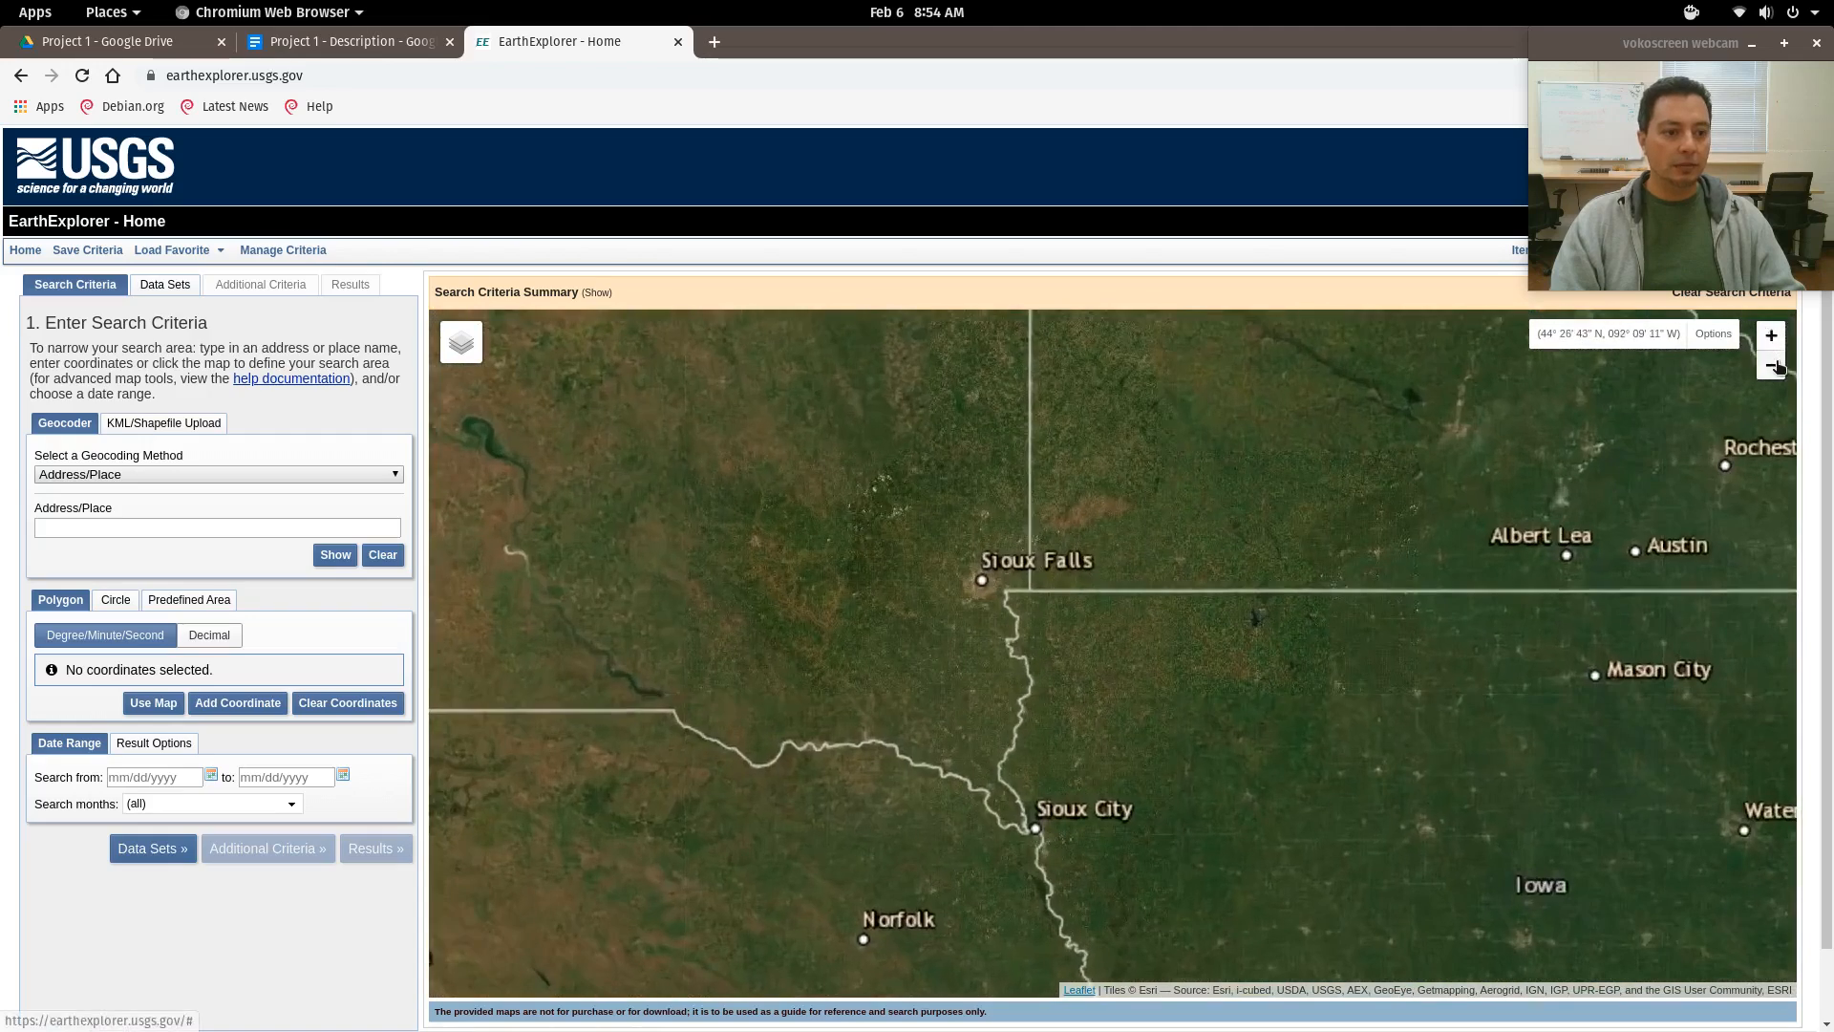
click(1771, 365)
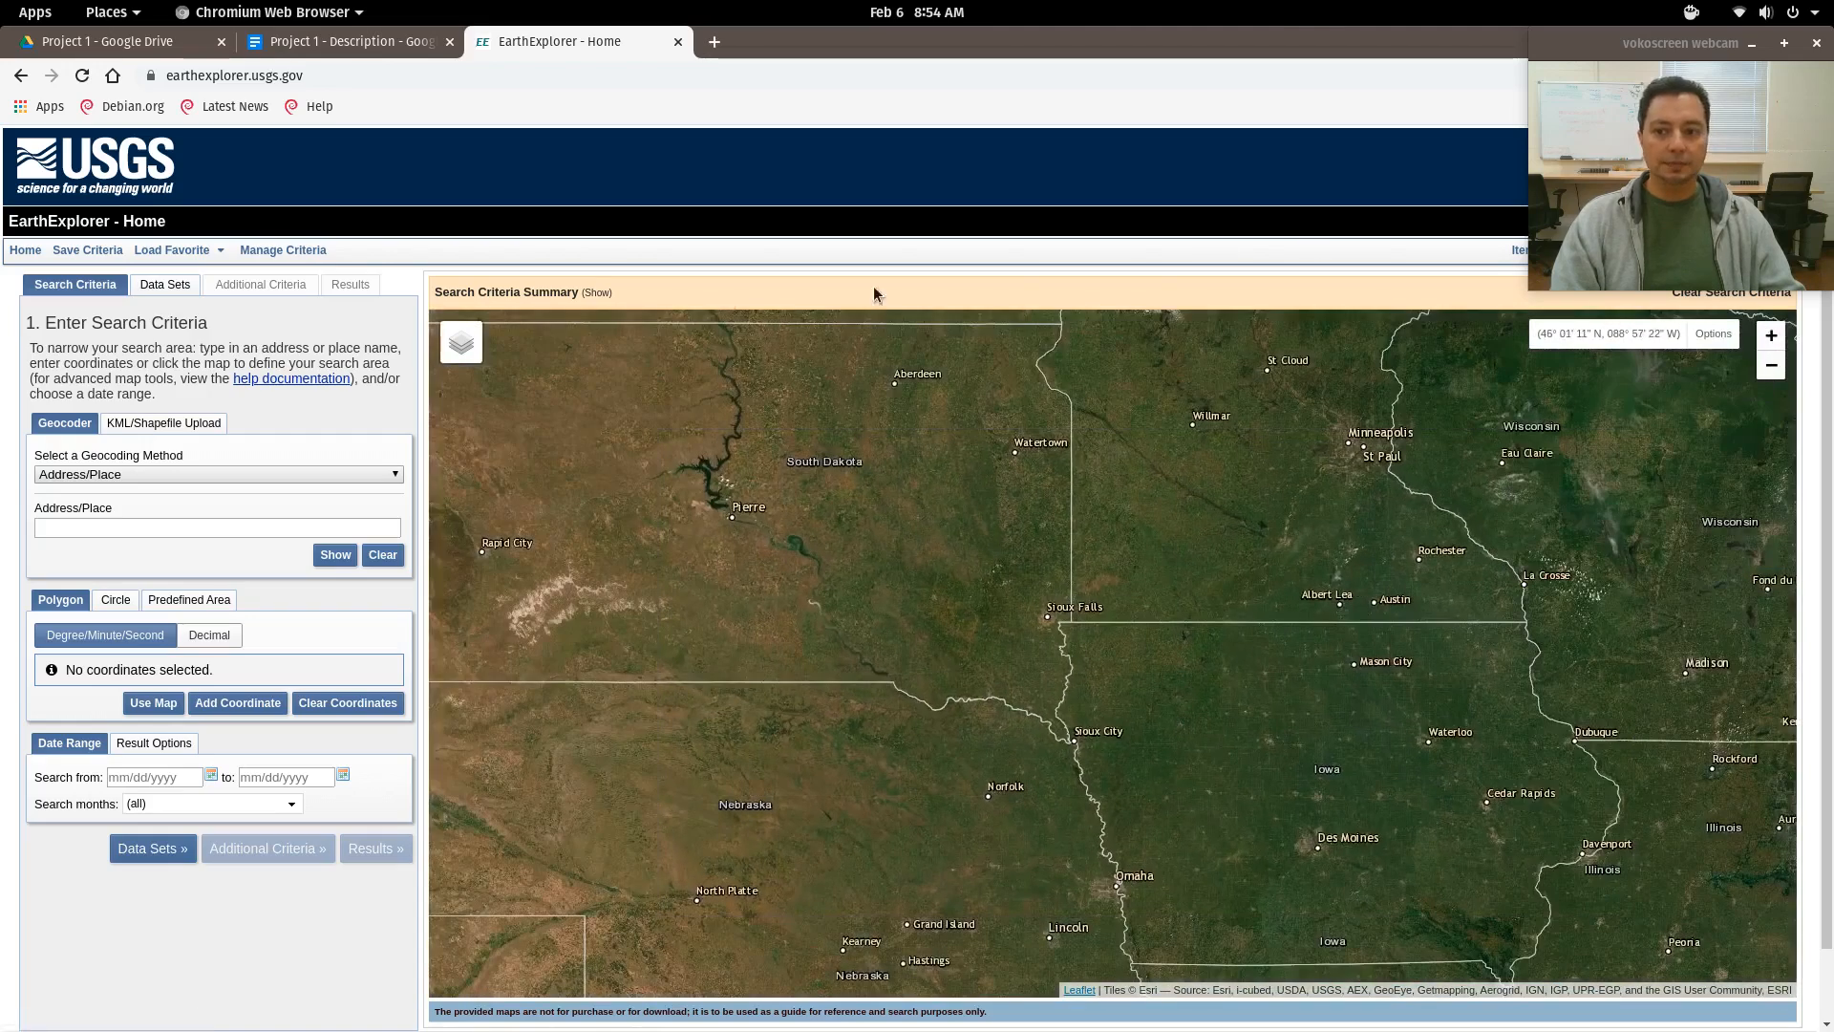
Switch the map's base layer to USA Topographic and back to ESRI World Imagery.
mouse_move(462, 353)
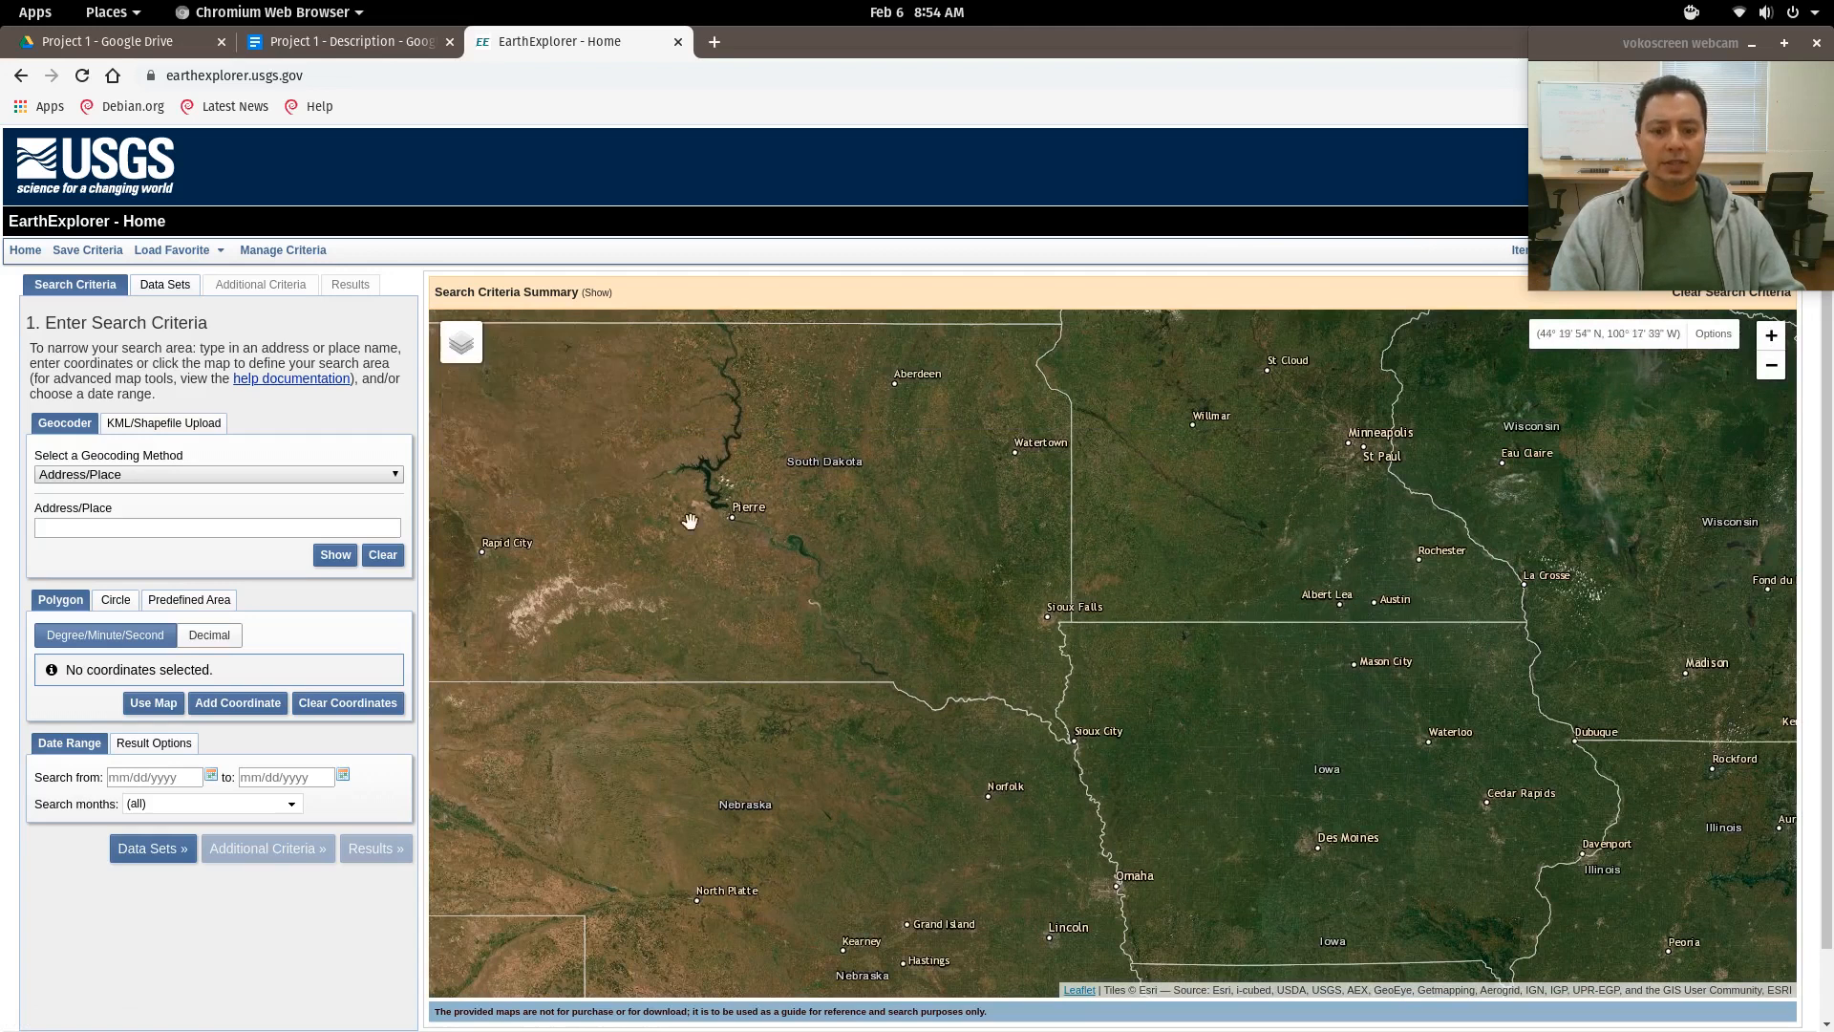
click(458, 434)
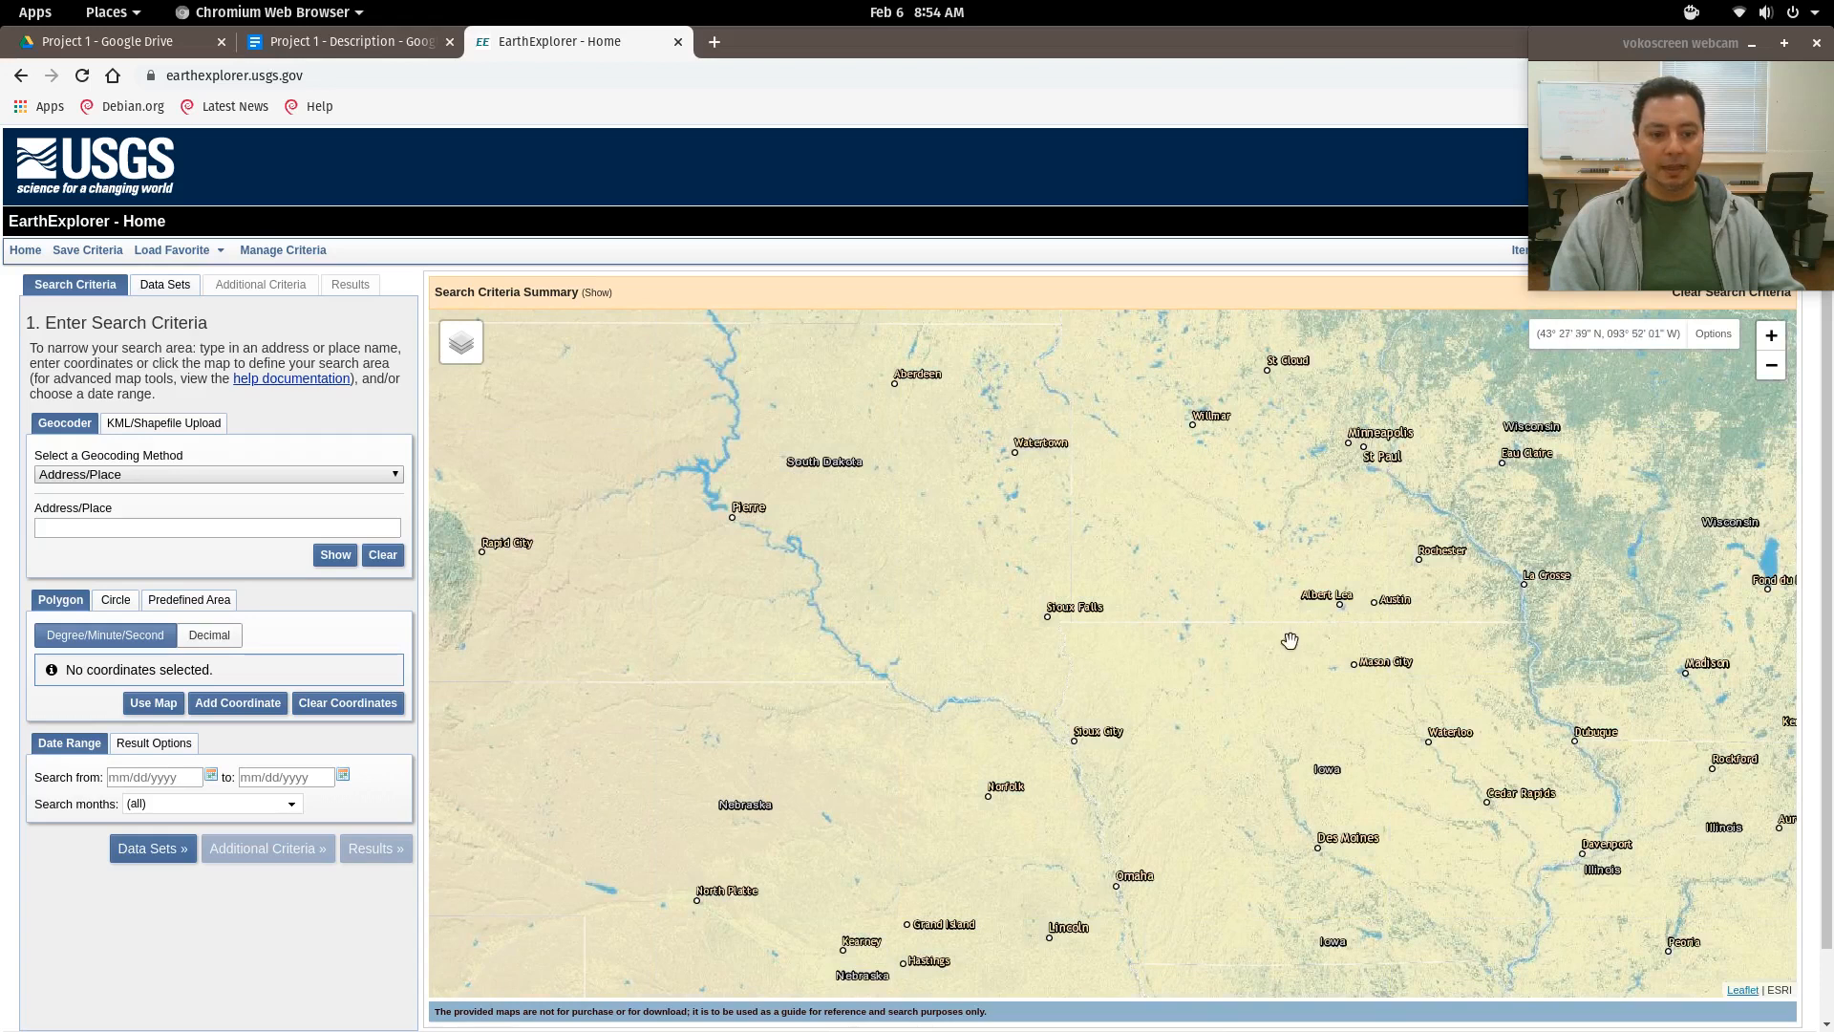
mouse_move(452, 353)
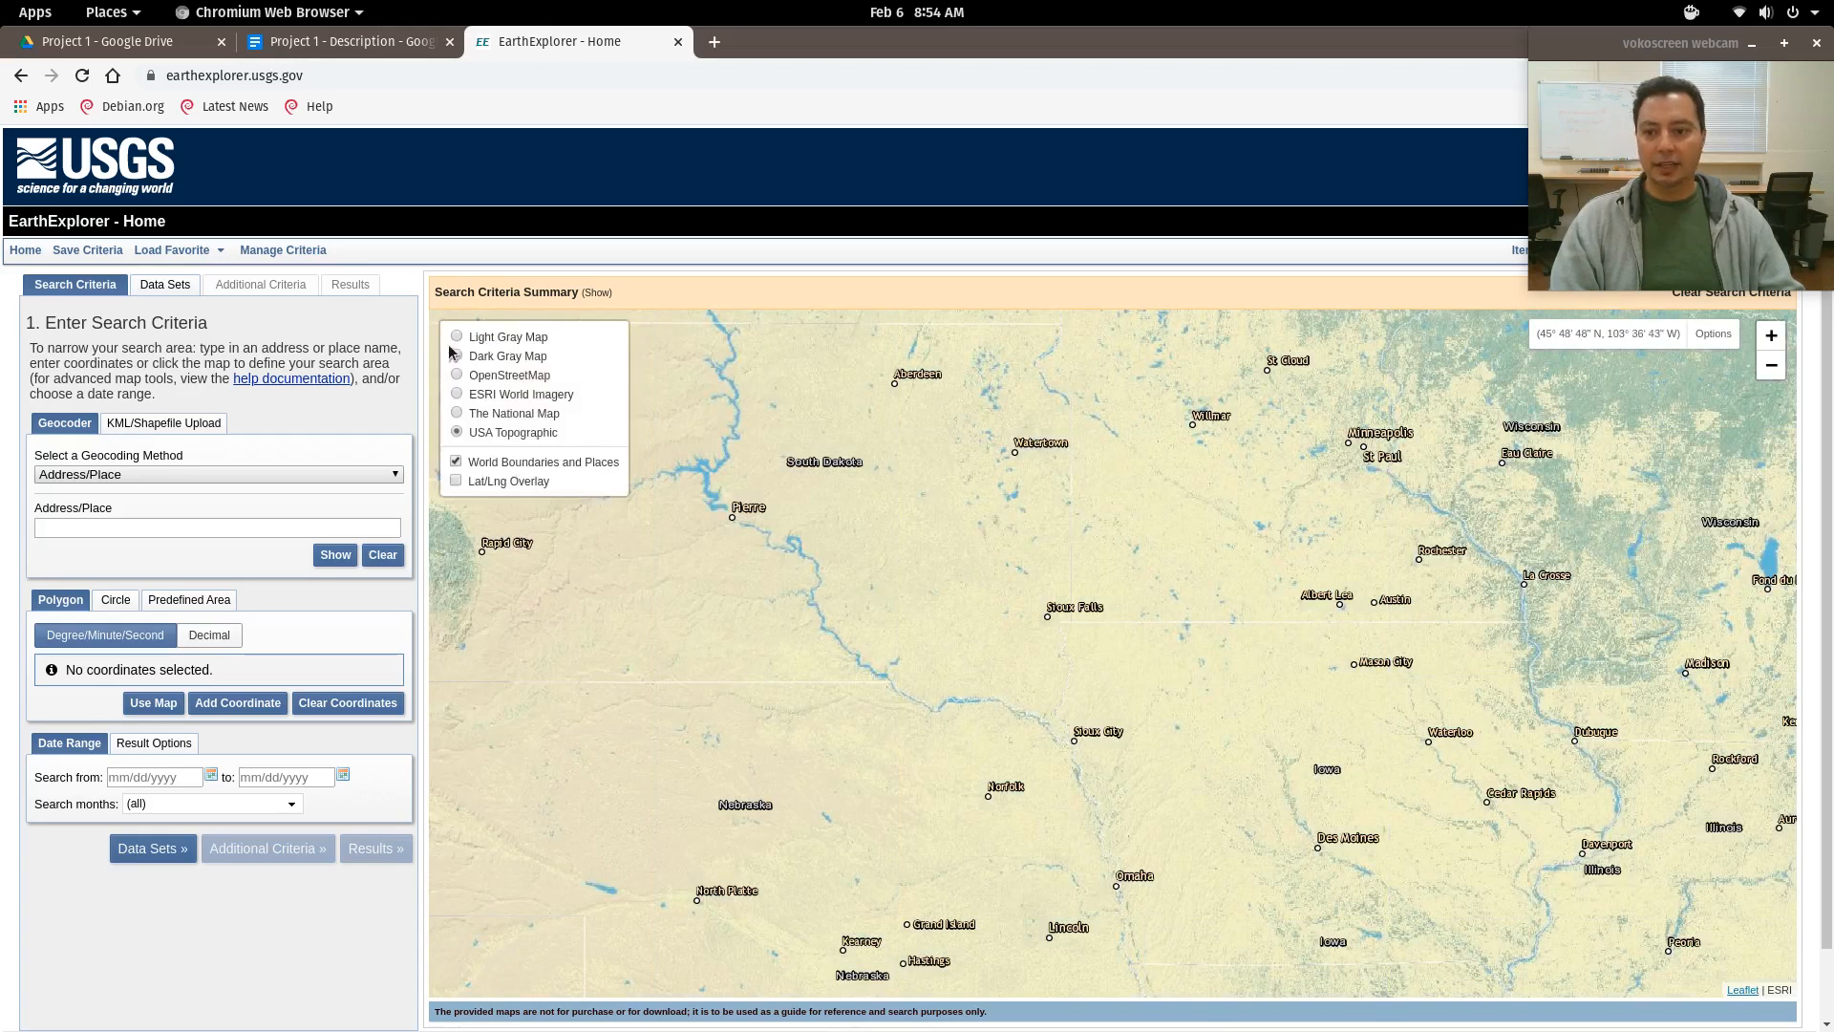
click(456, 394)
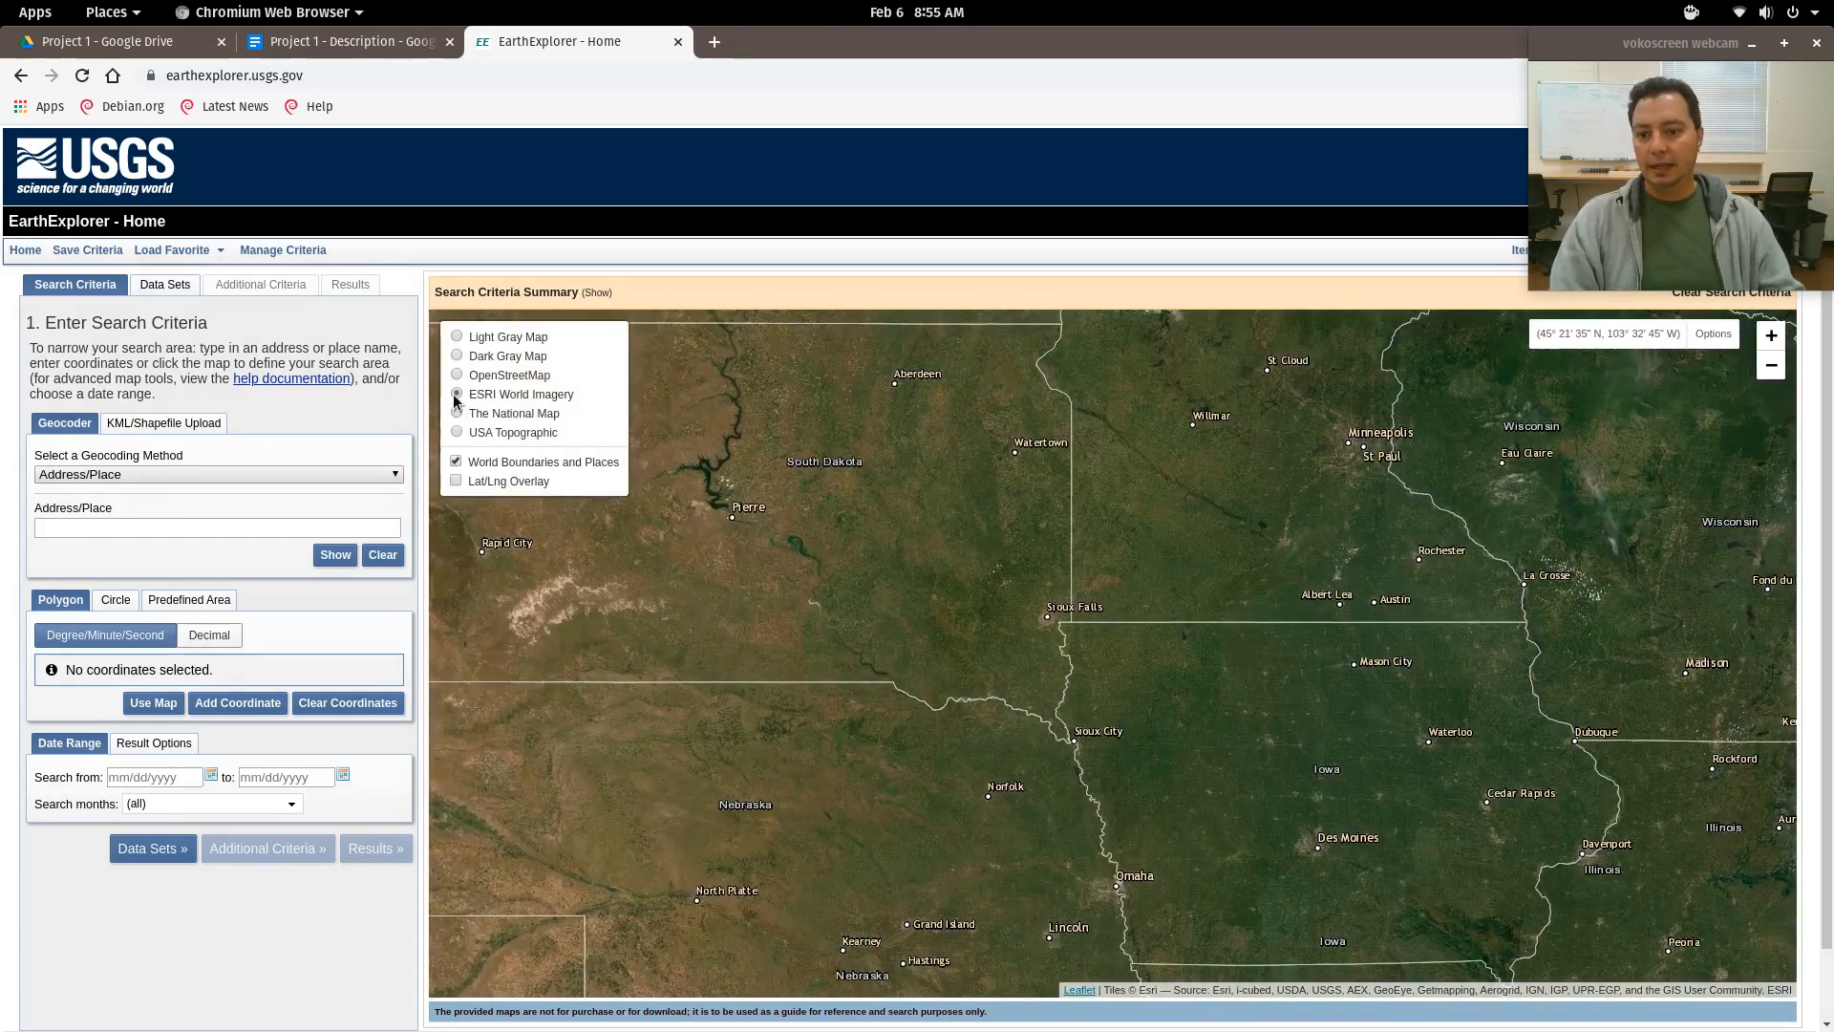
Outline a seven-point search polygon on the map around the Great Lakes and the northeastern United States.
scroll(944, 551, down, 1)
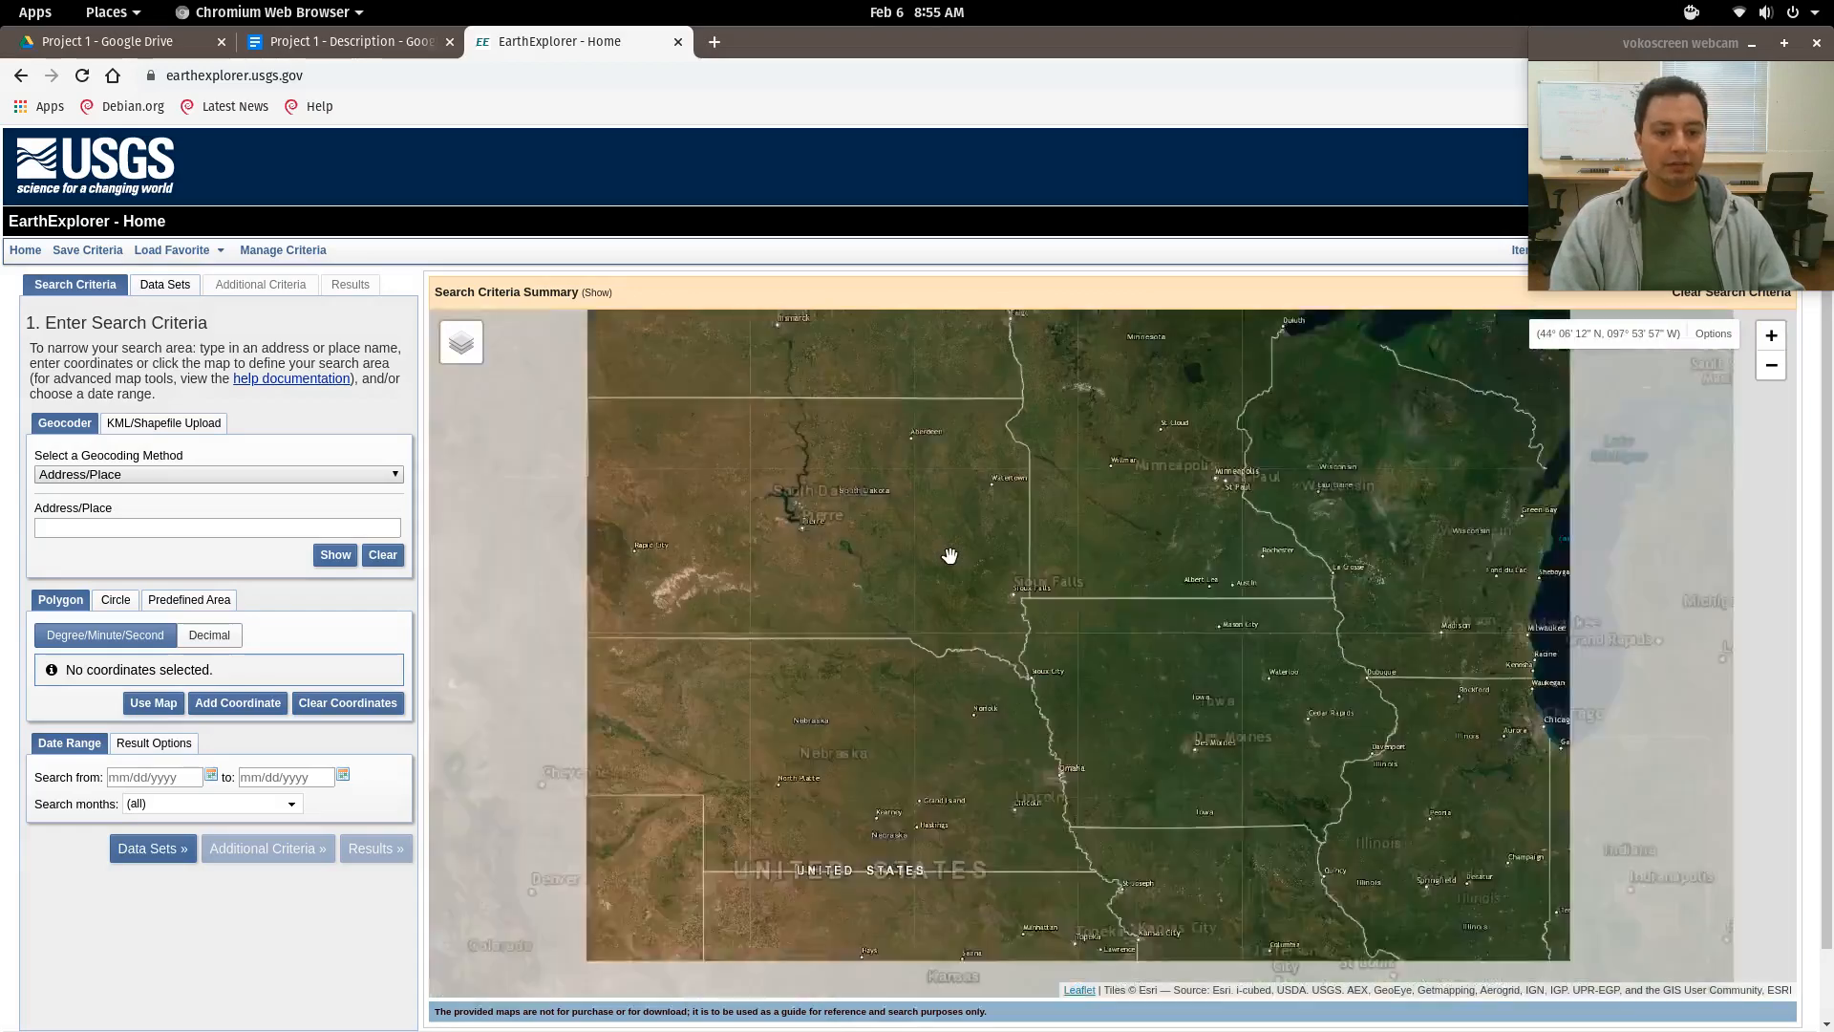
drag(1267, 572, 853, 497)
scroll(1070, 648, down, 2)
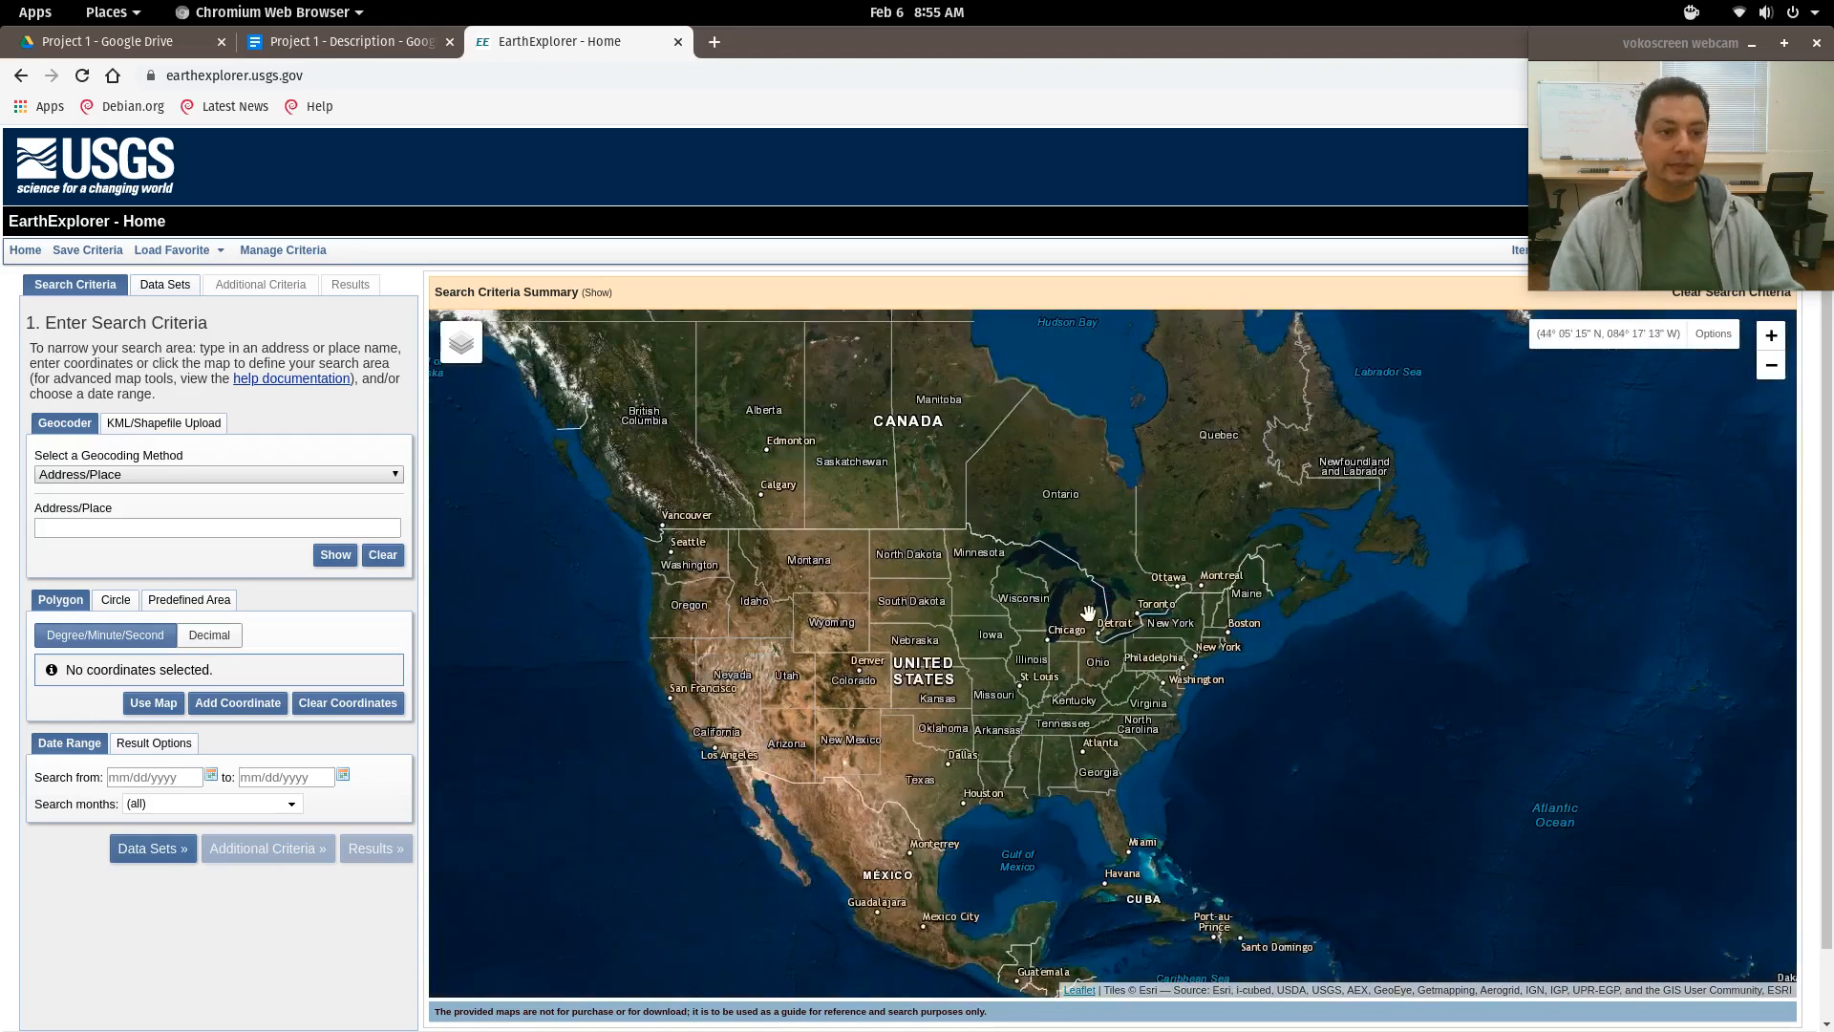
click(1088, 613)
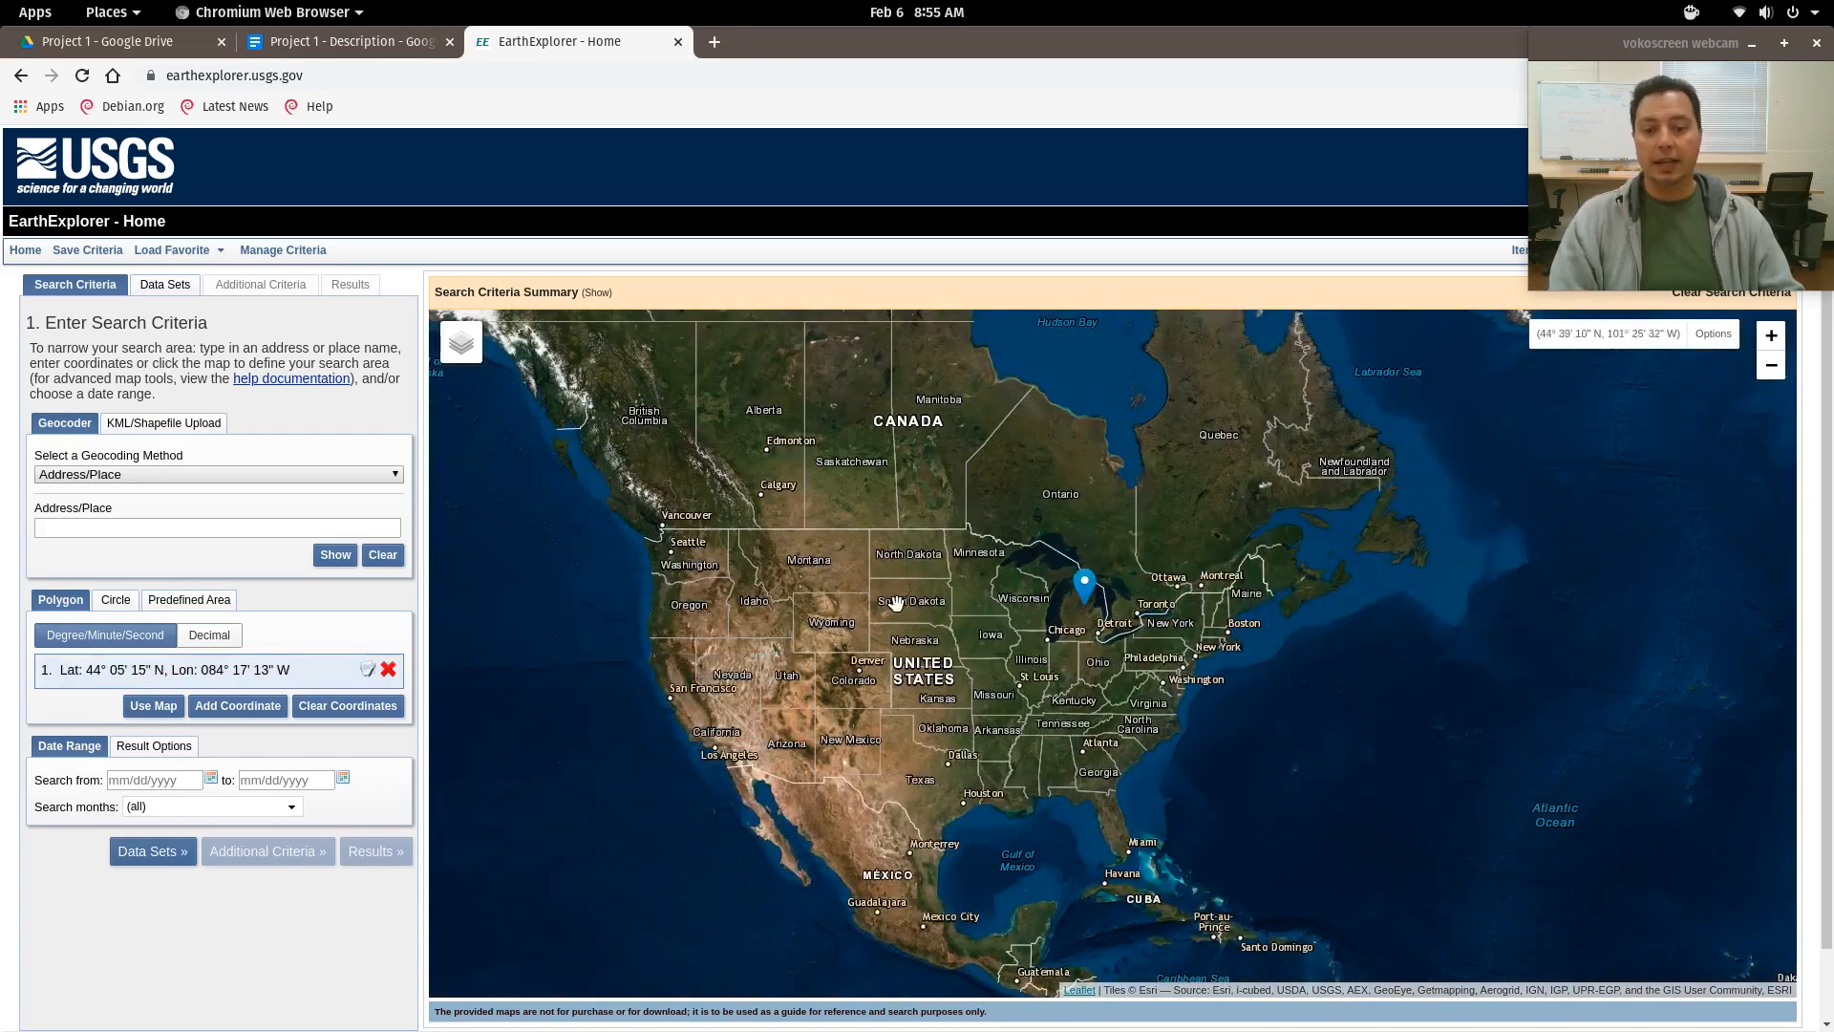
click(1066, 678)
click(1166, 686)
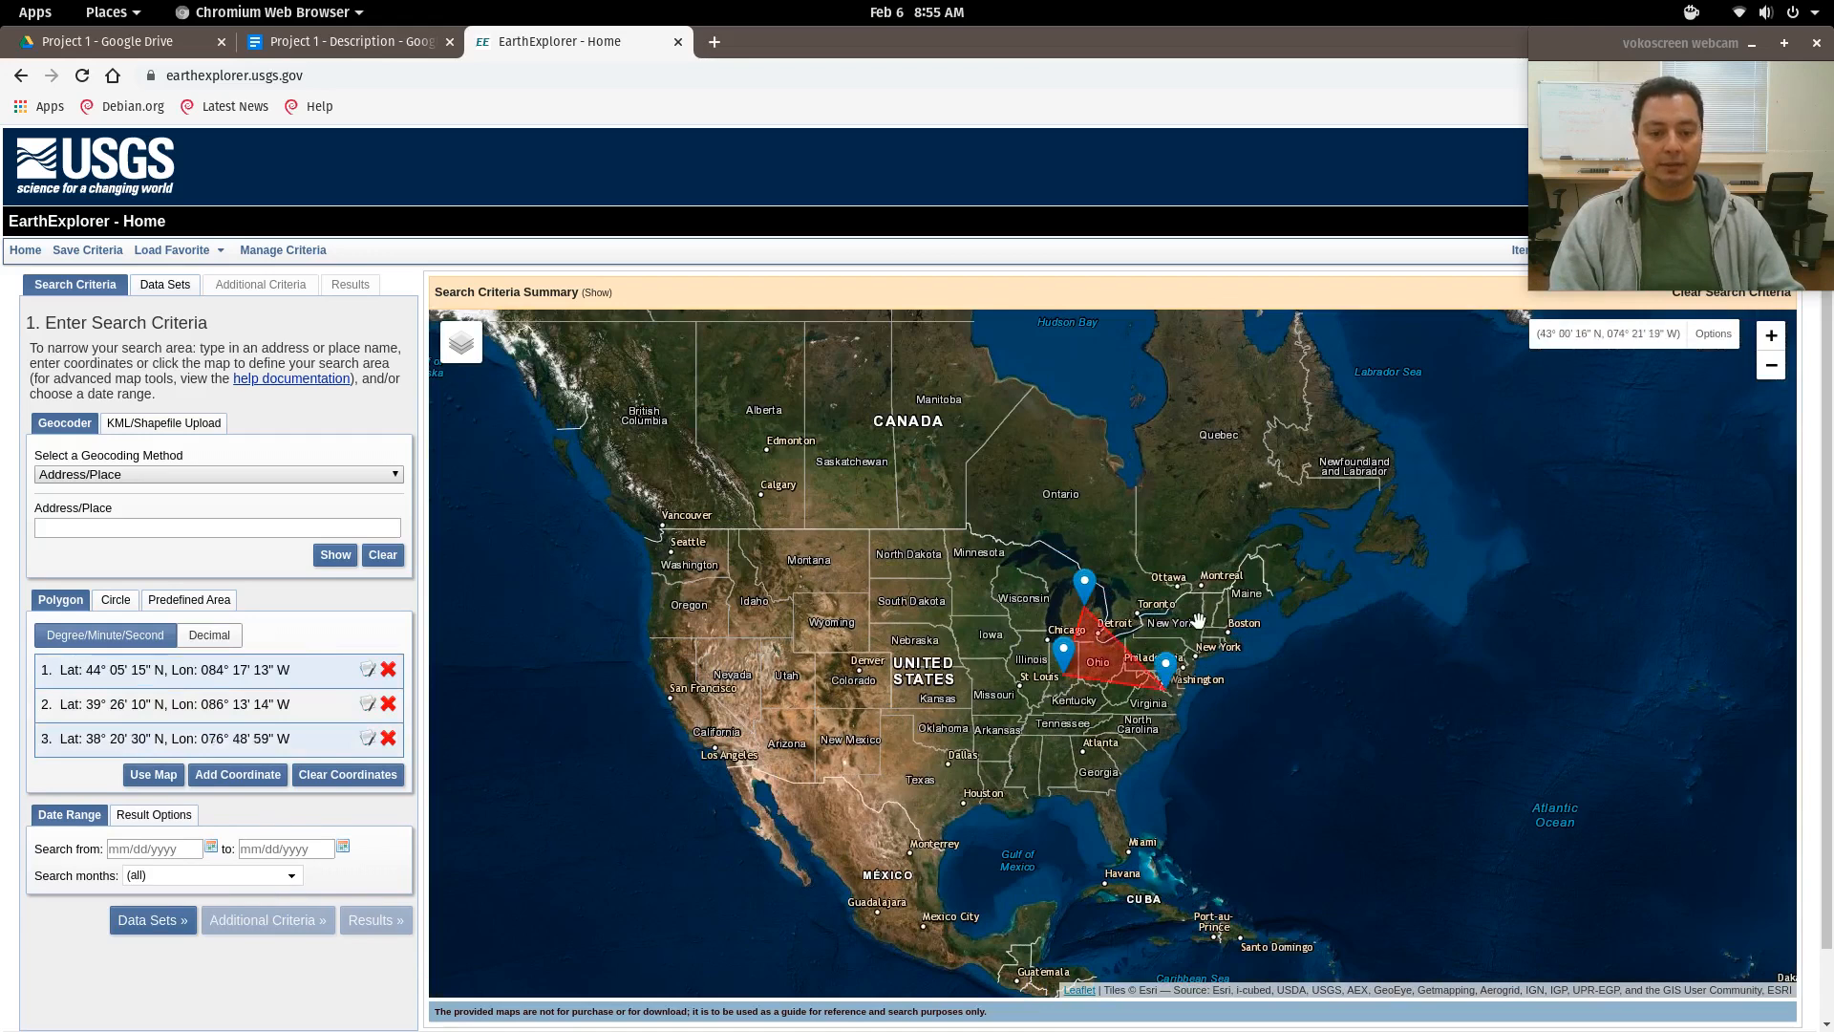
click(1197, 604)
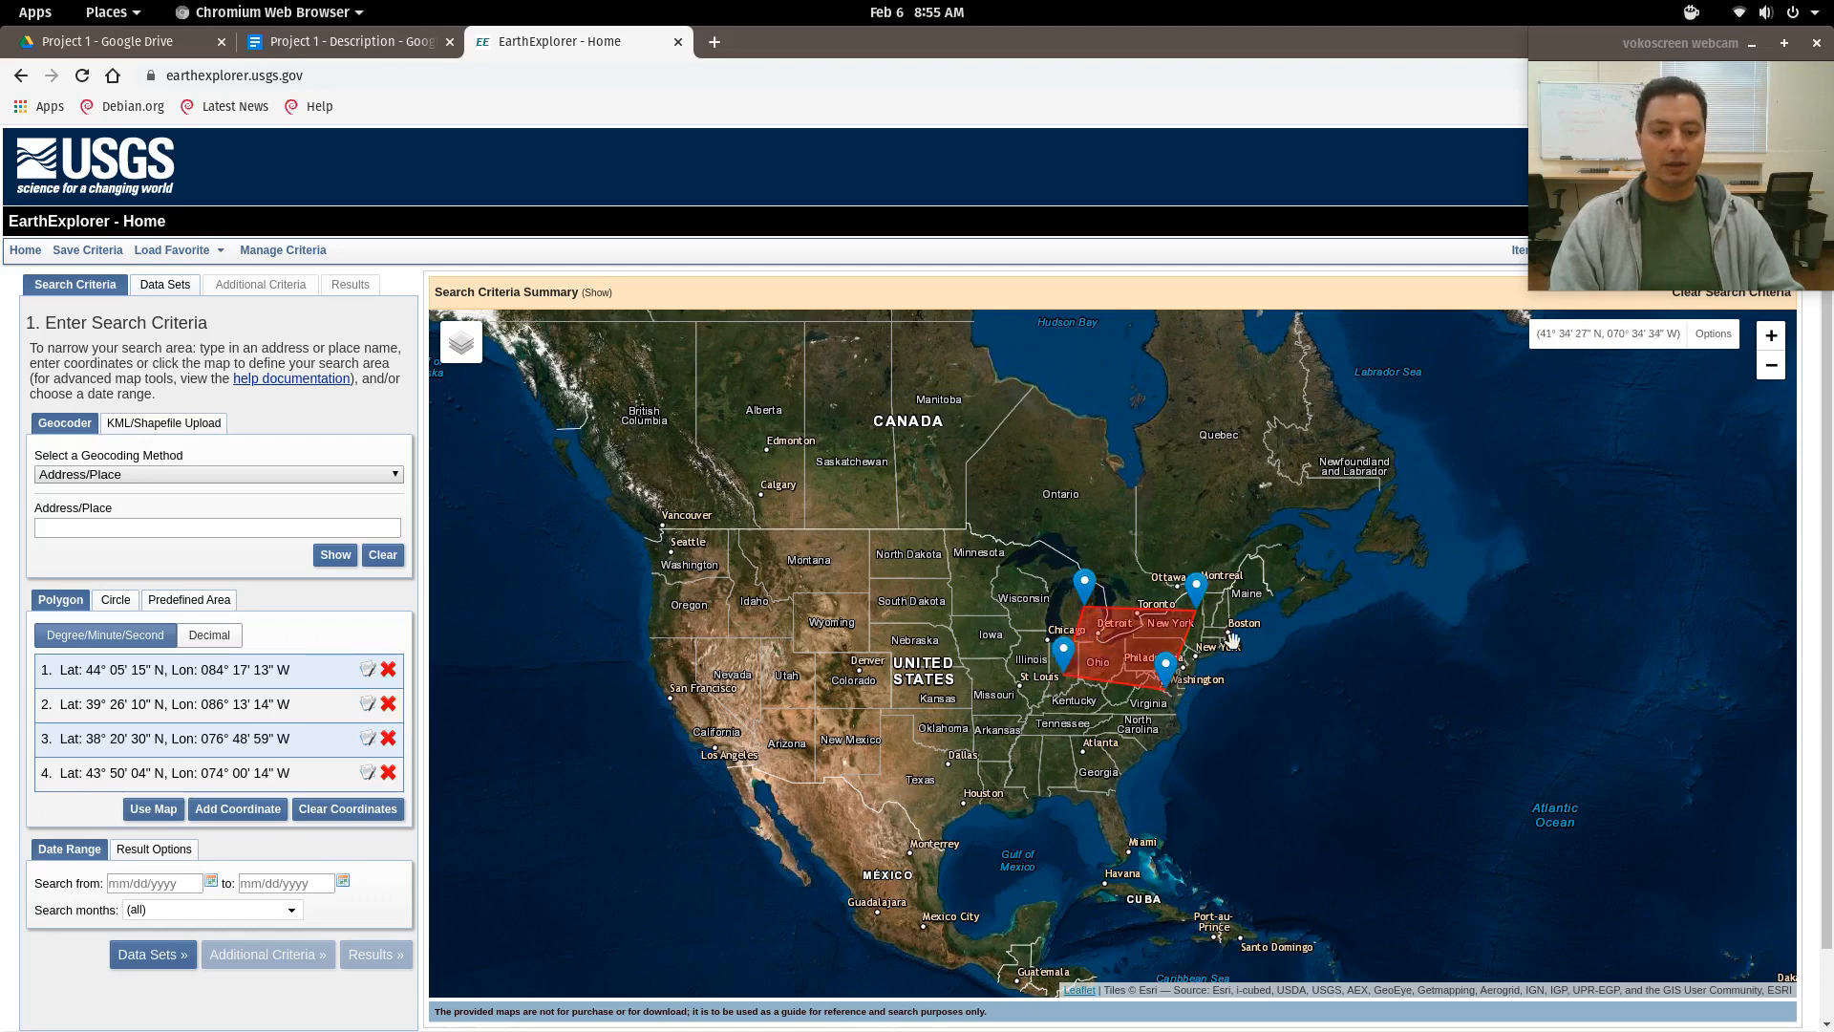
click(1163, 584)
click(1124, 538)
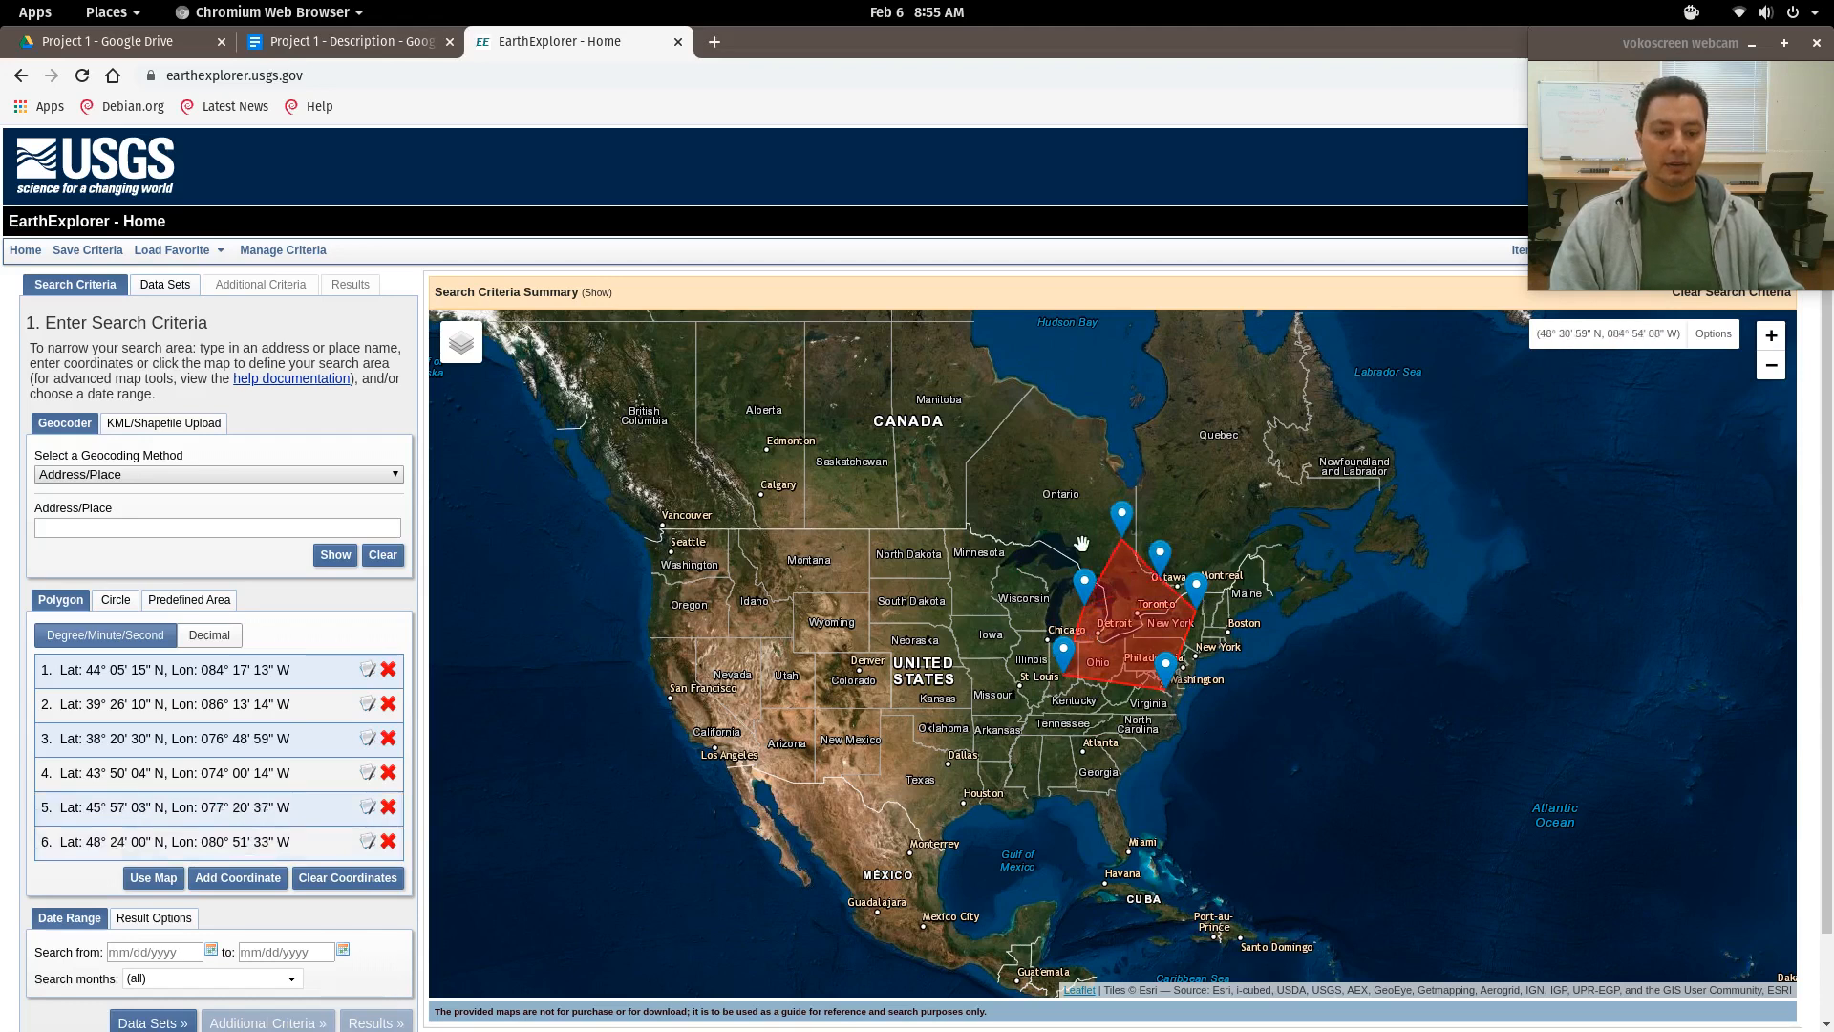
click(1079, 539)
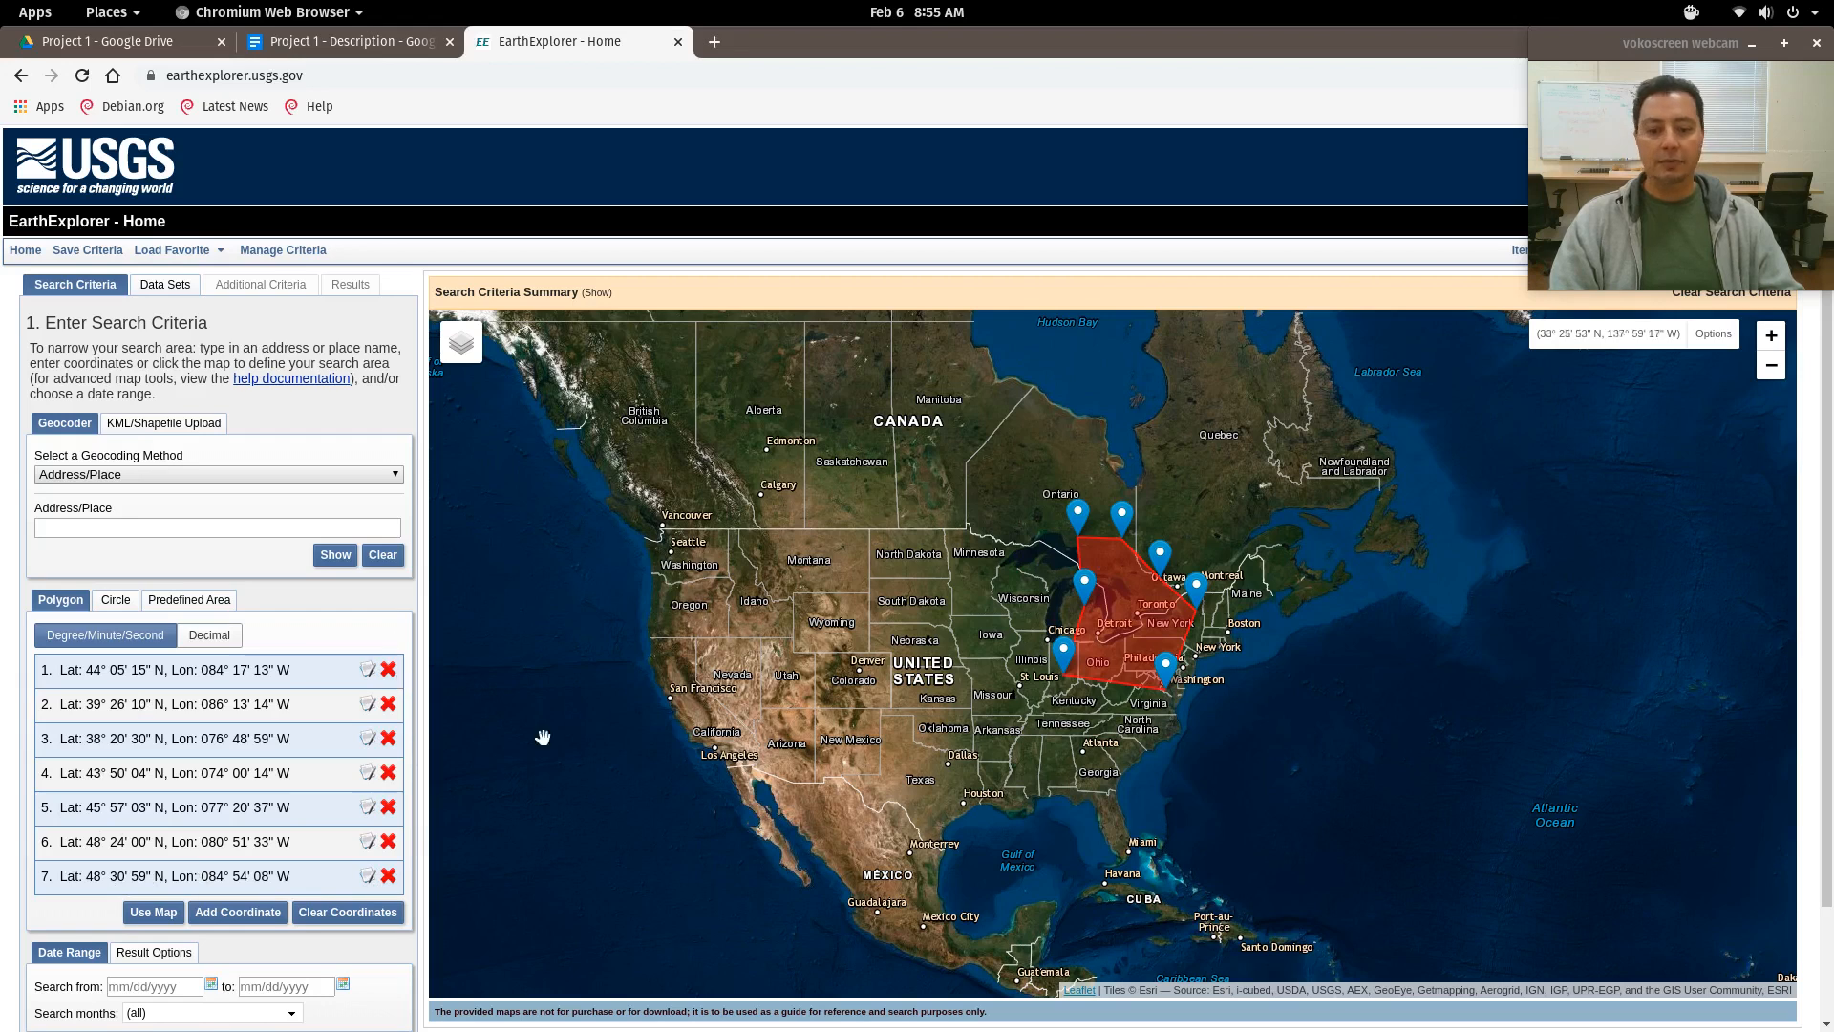
Delete all seven polygon coordinates one by one, from the last to the first.
click(387, 875)
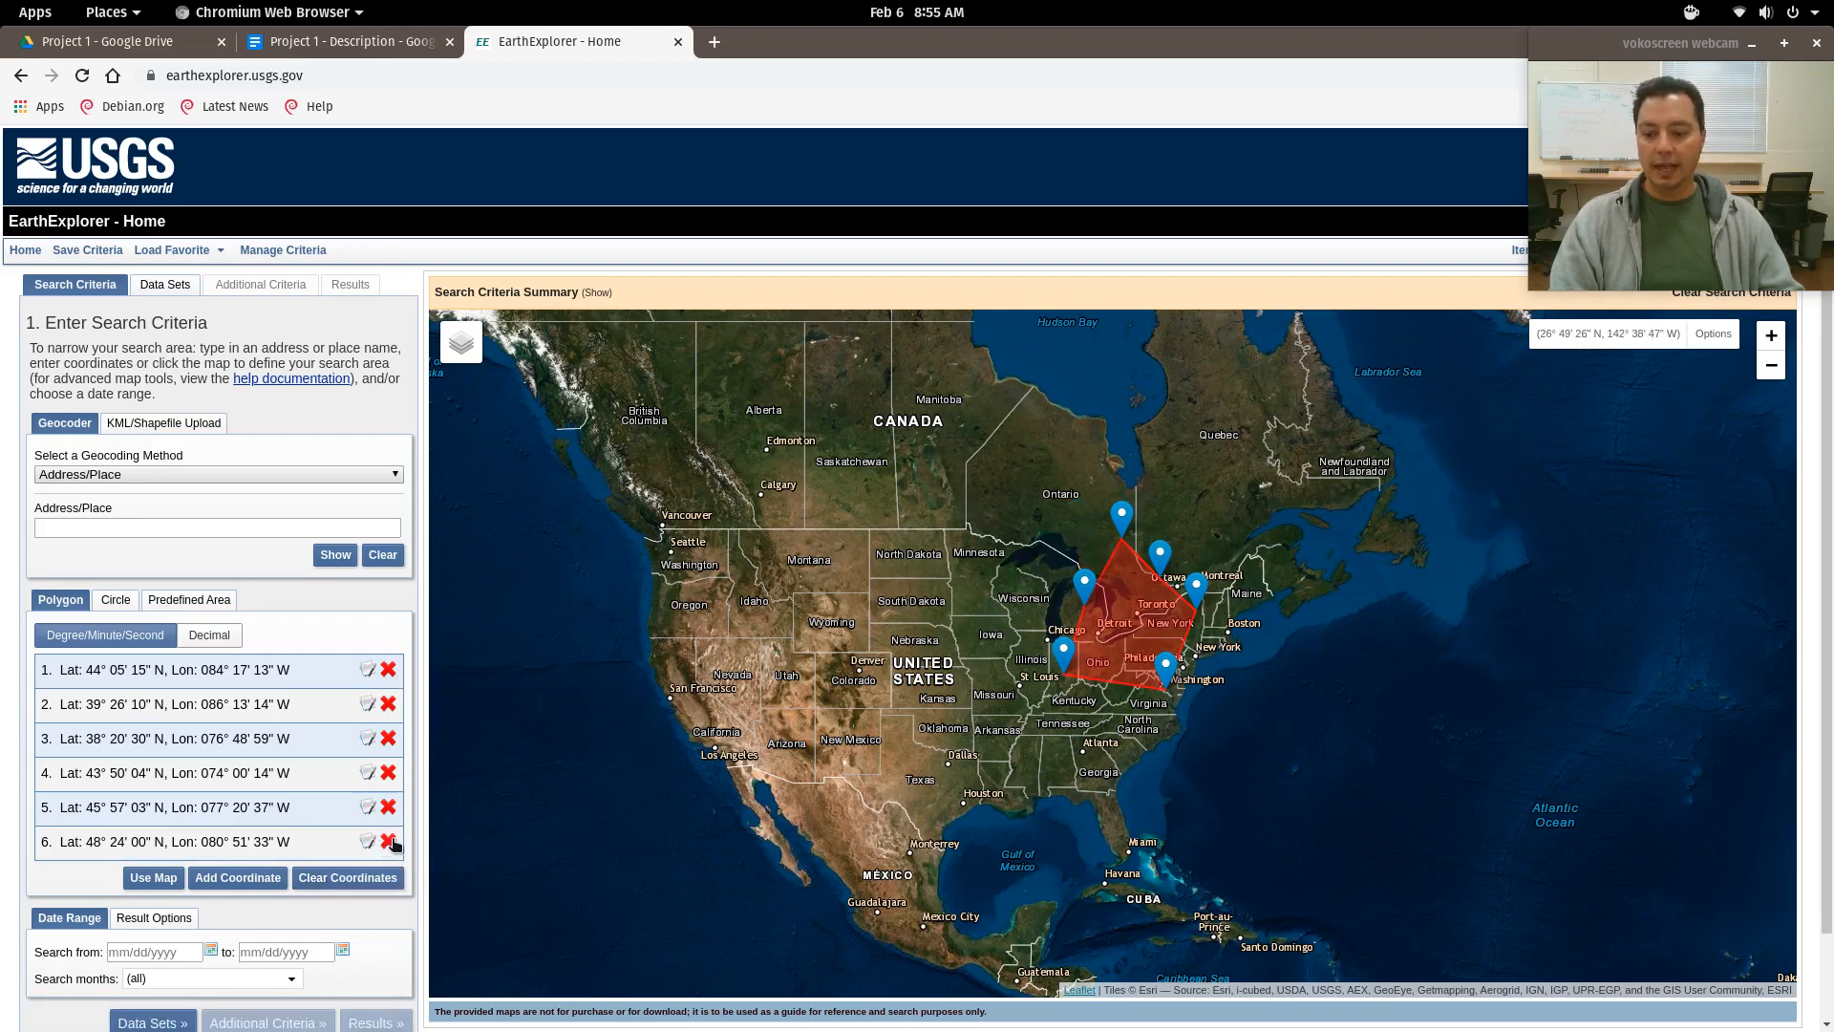
click(388, 840)
click(388, 806)
click(388, 772)
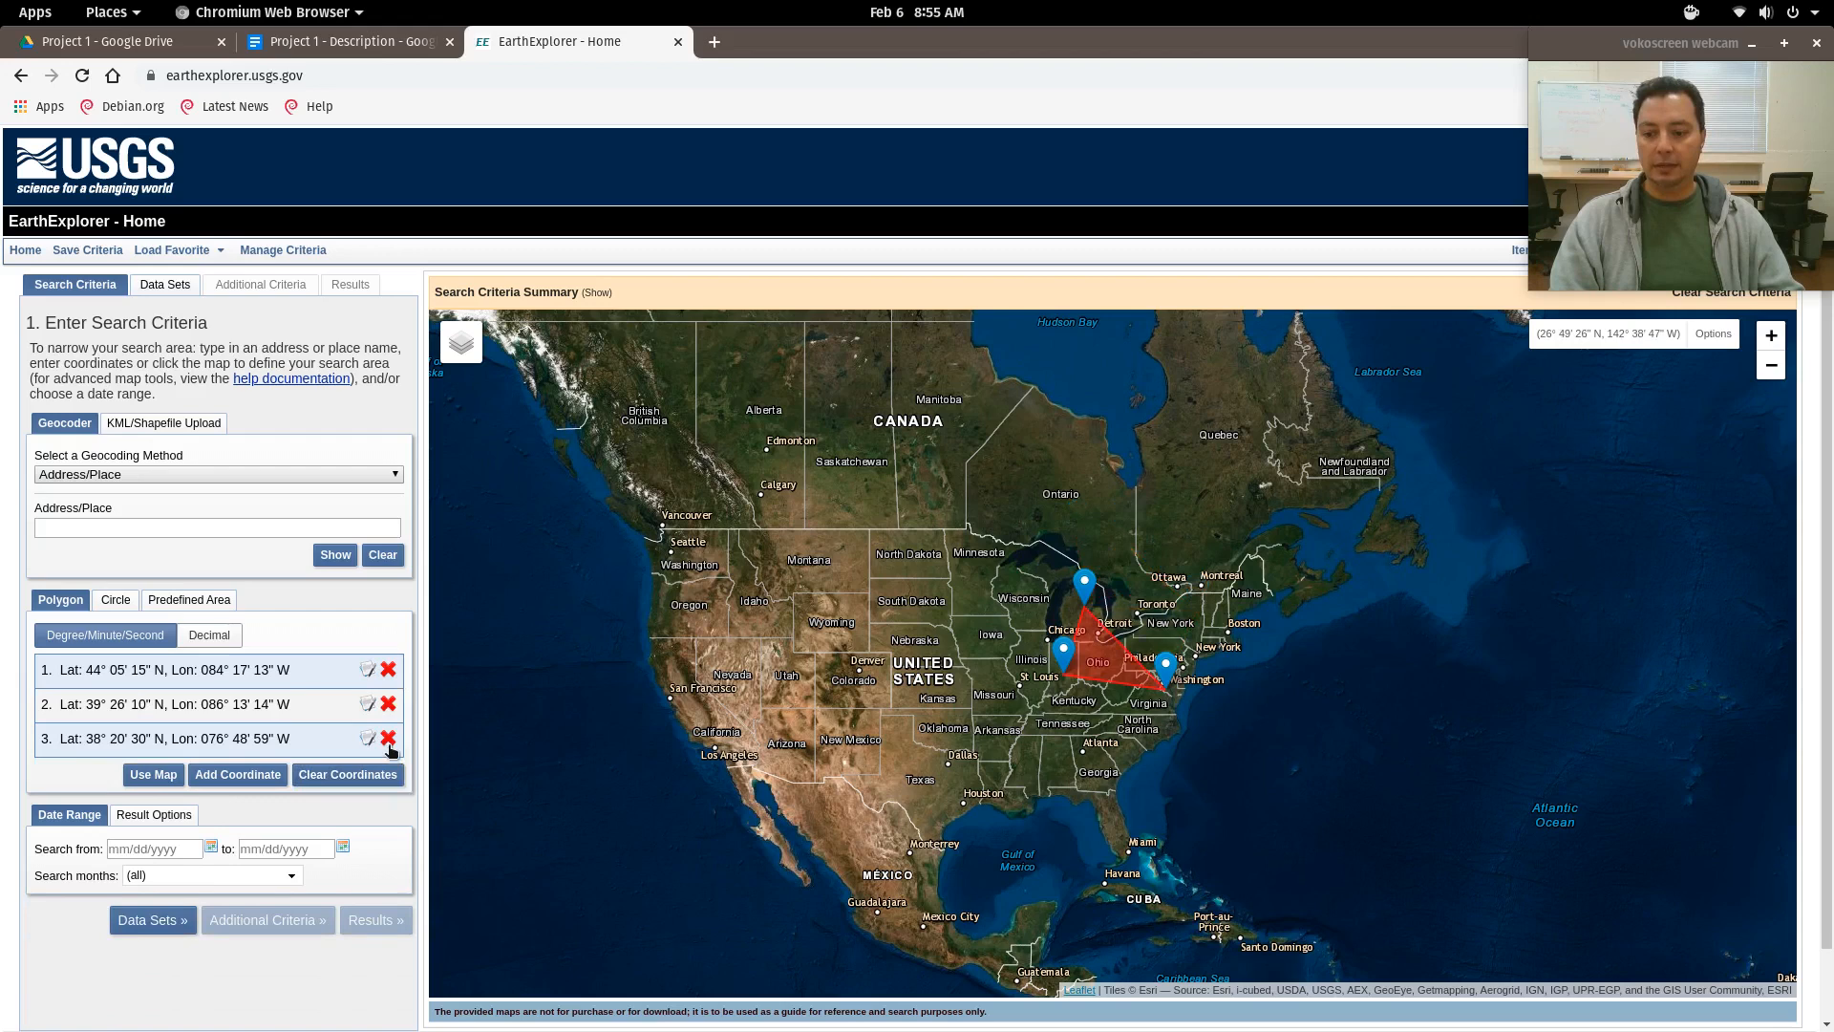
click(388, 738)
click(387, 704)
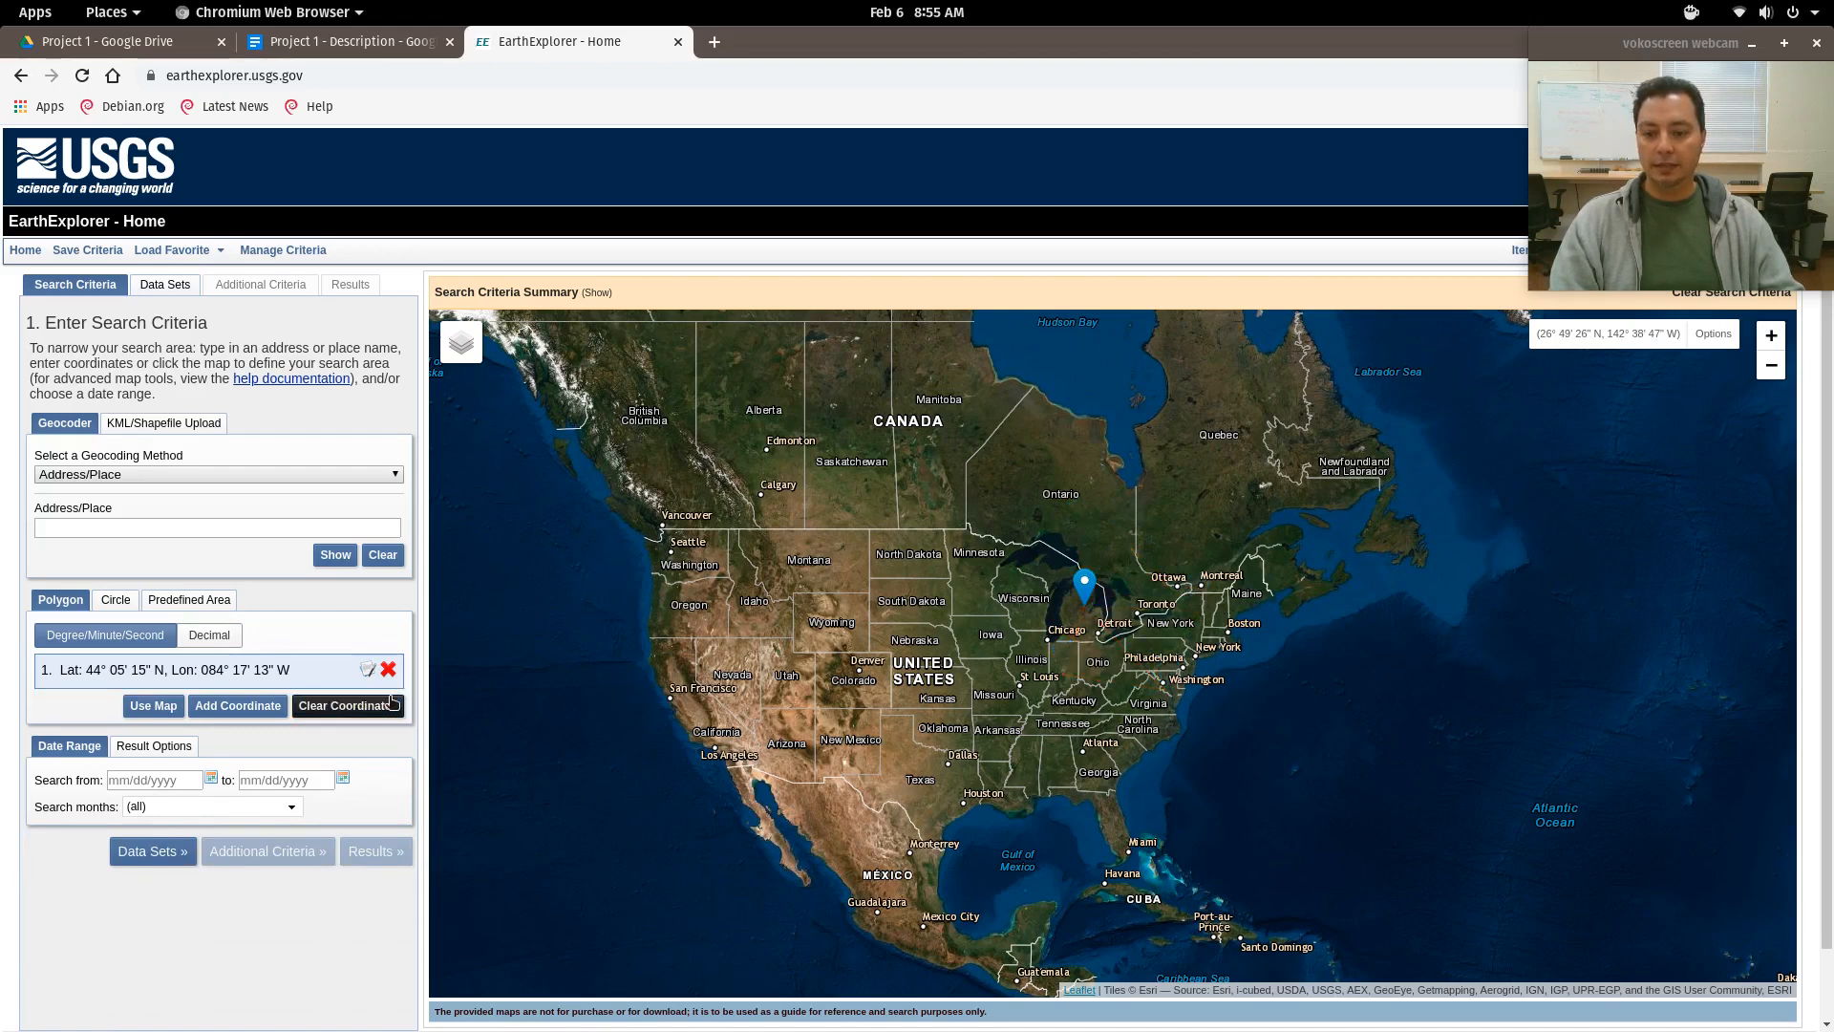
click(388, 669)
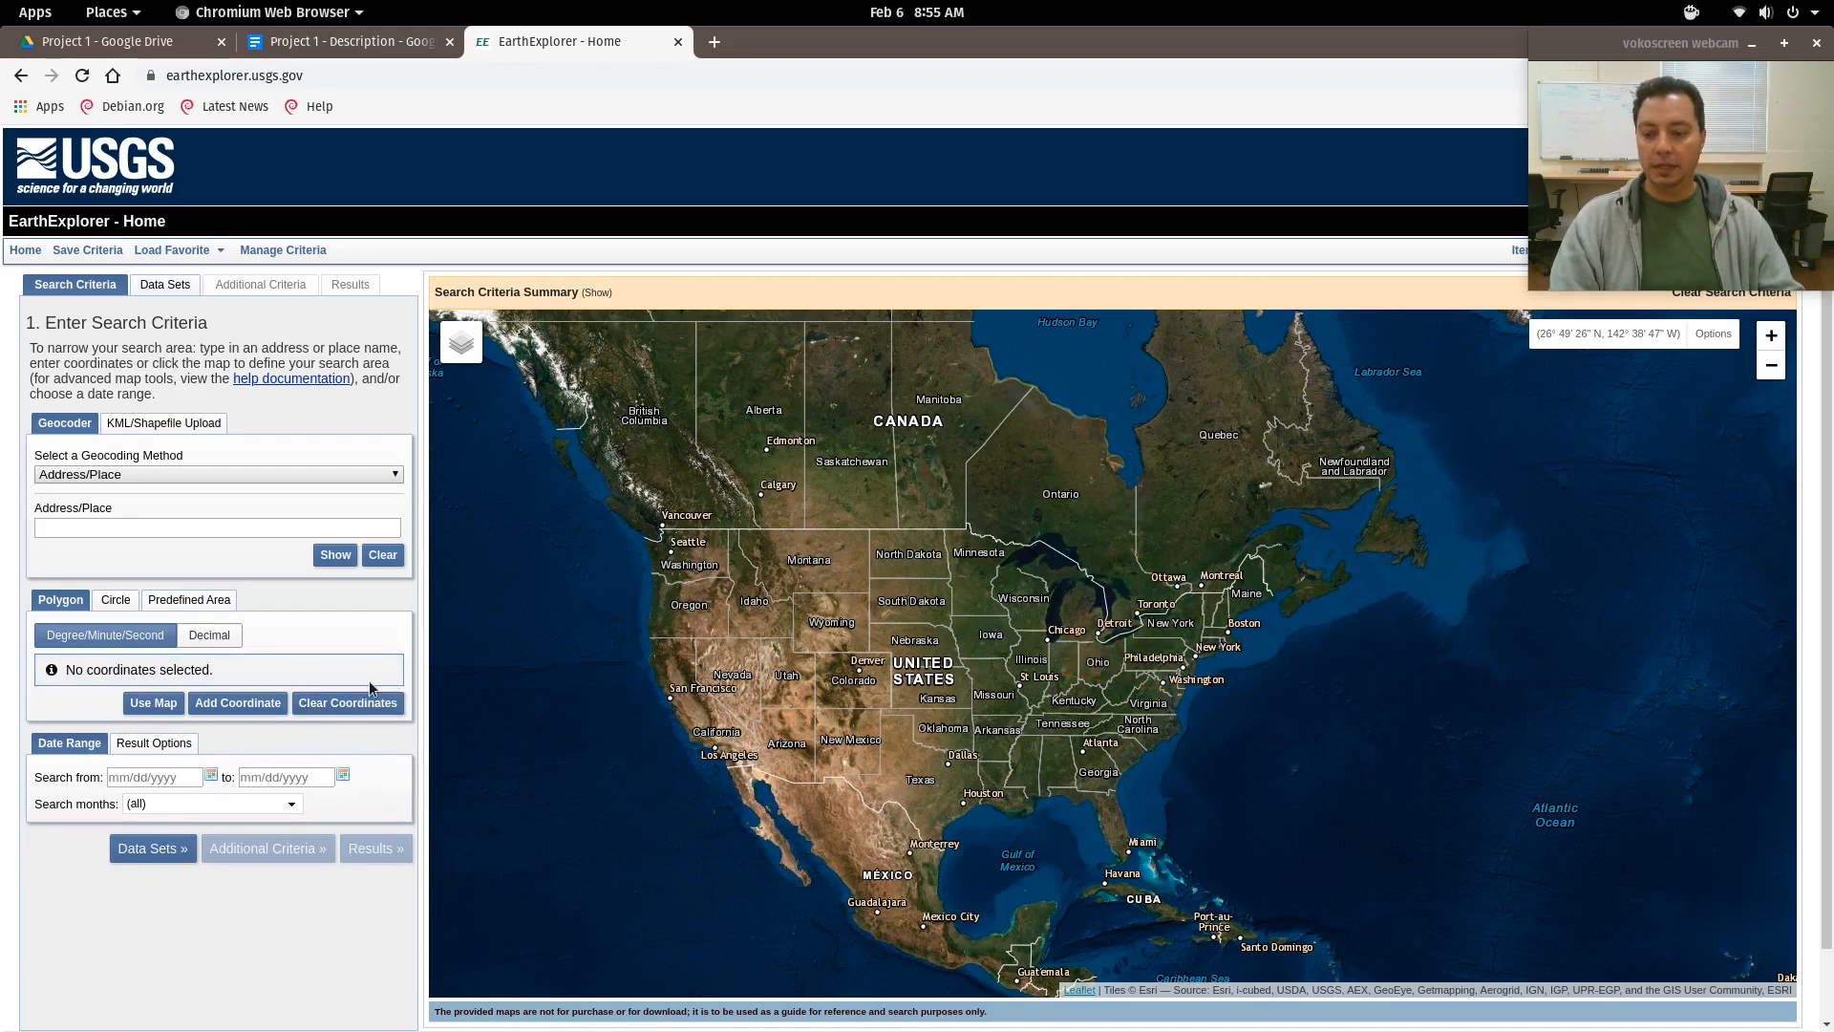
click(236, 705)
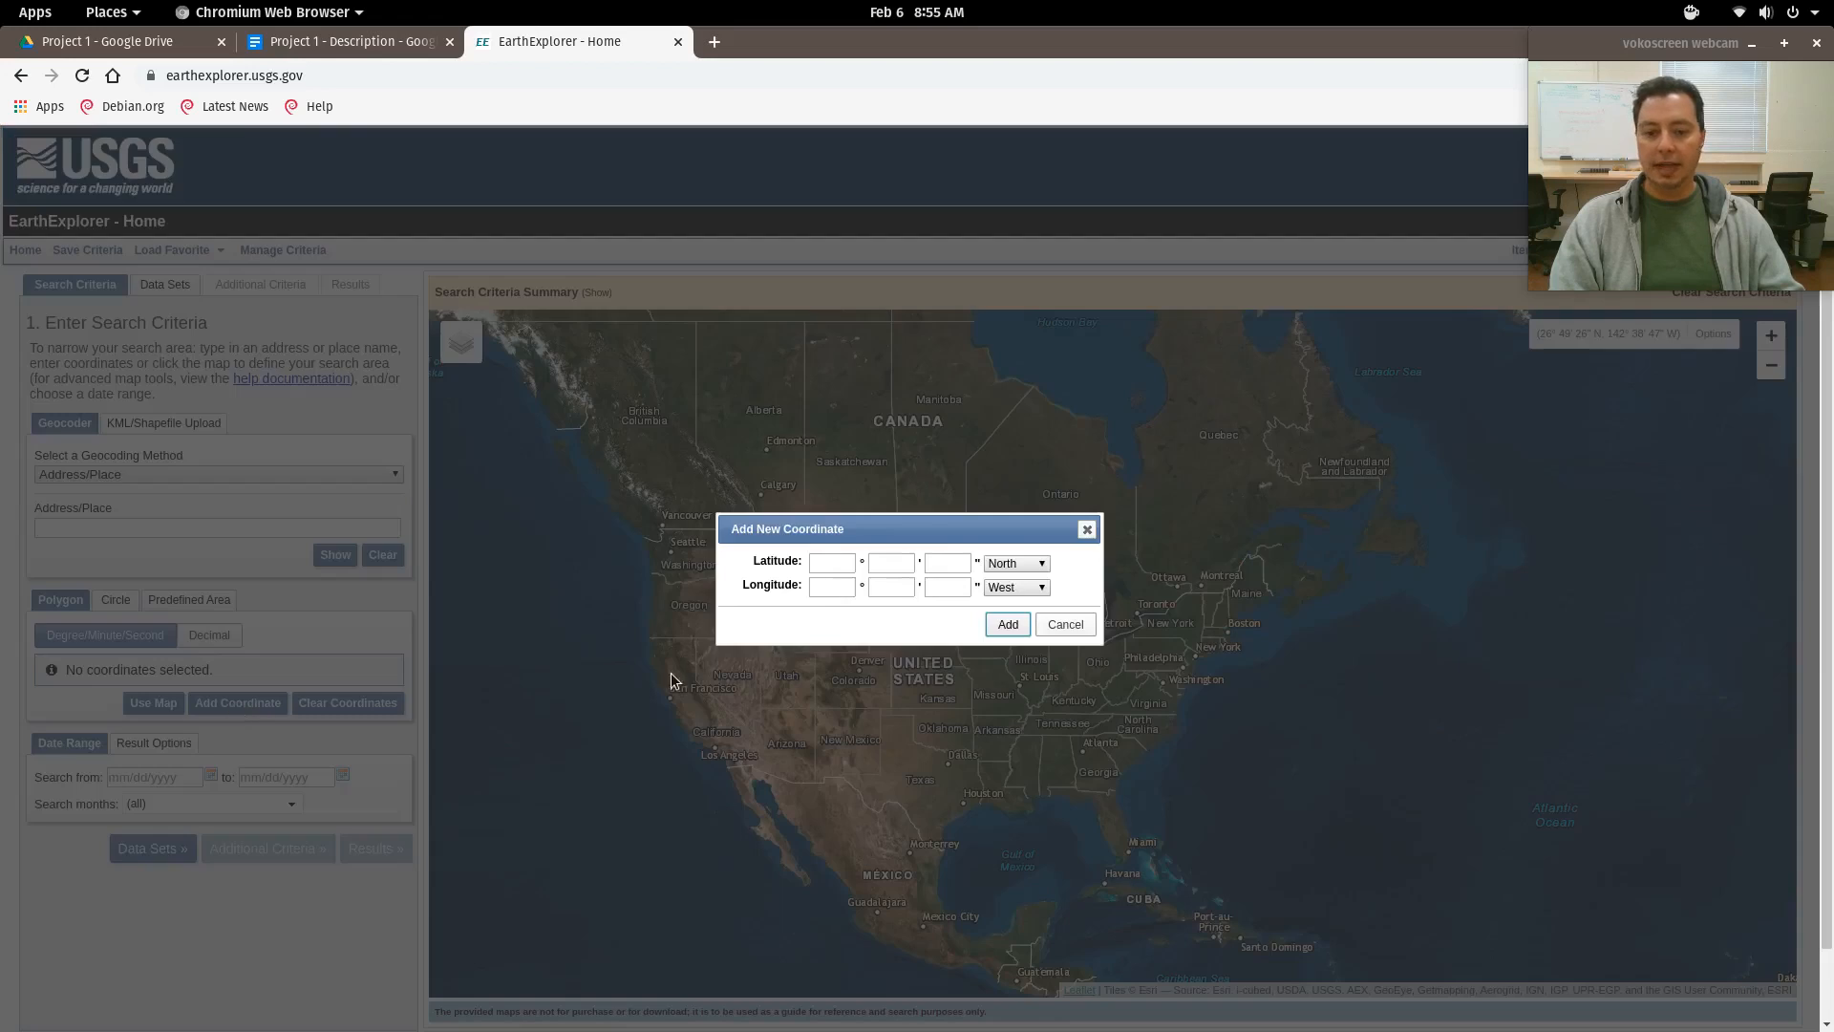
click(815, 560)
click(890, 562)
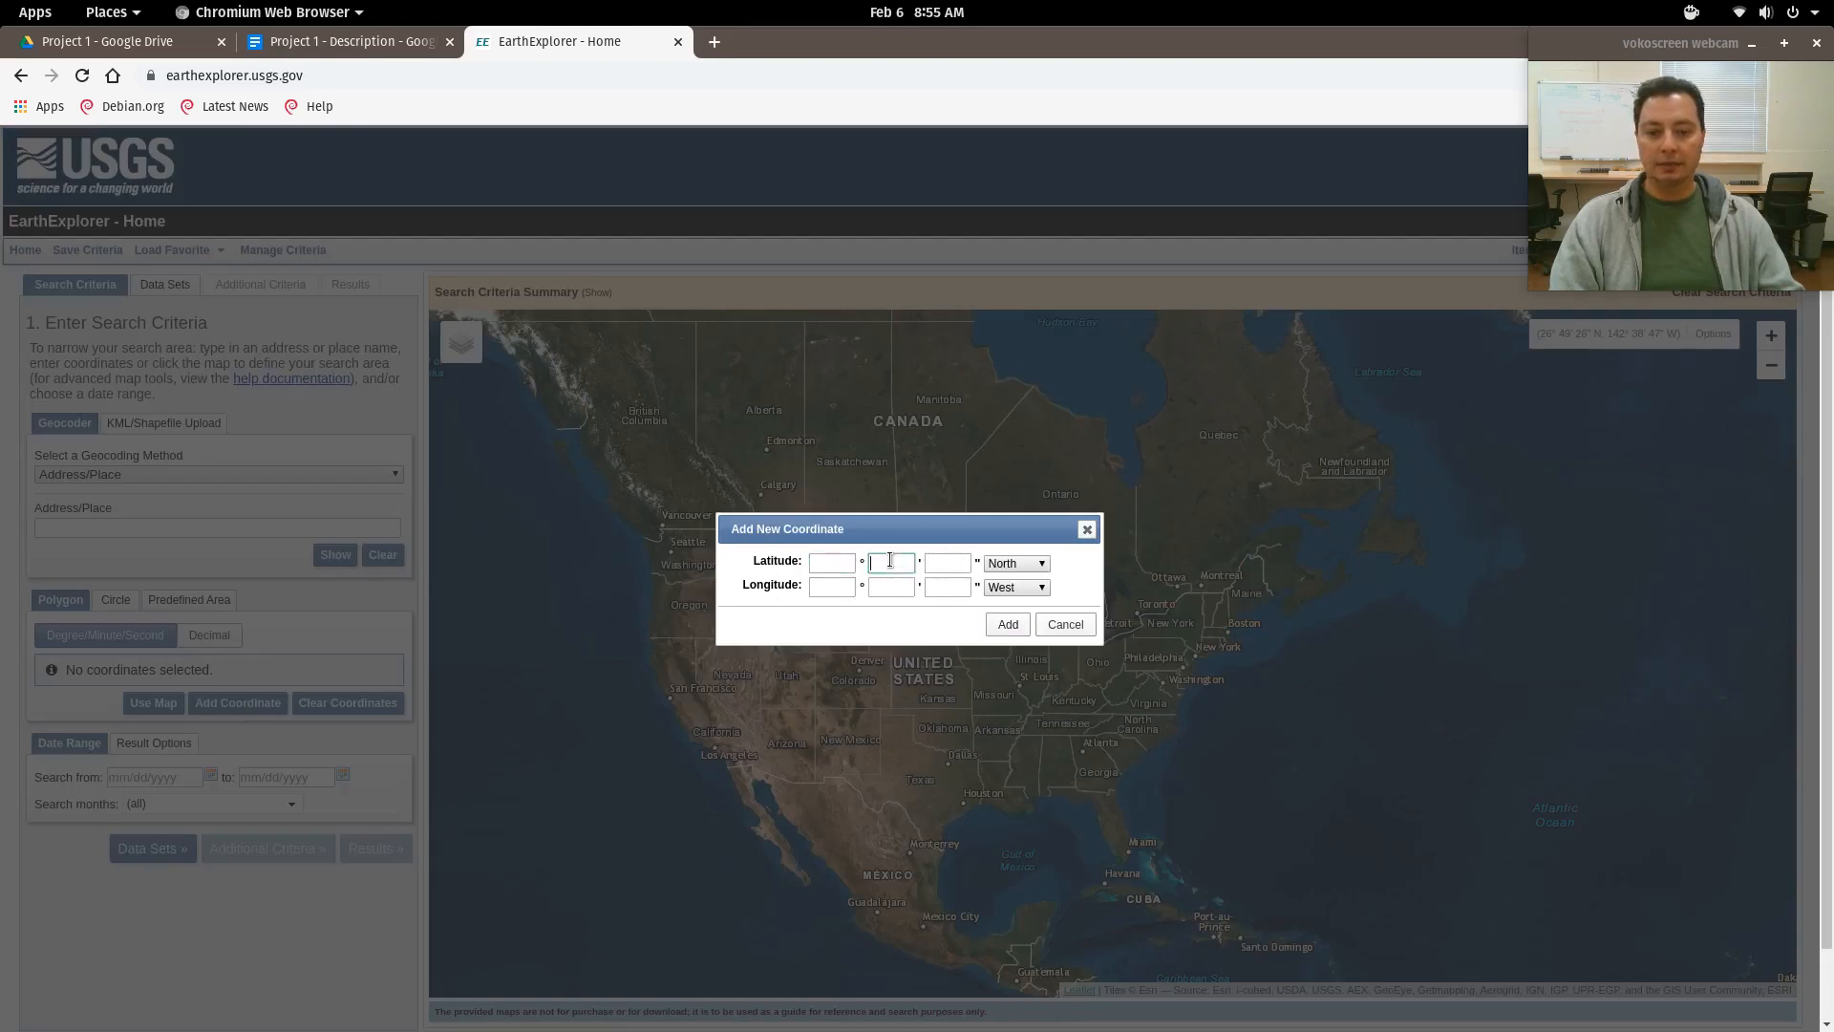
click(935, 562)
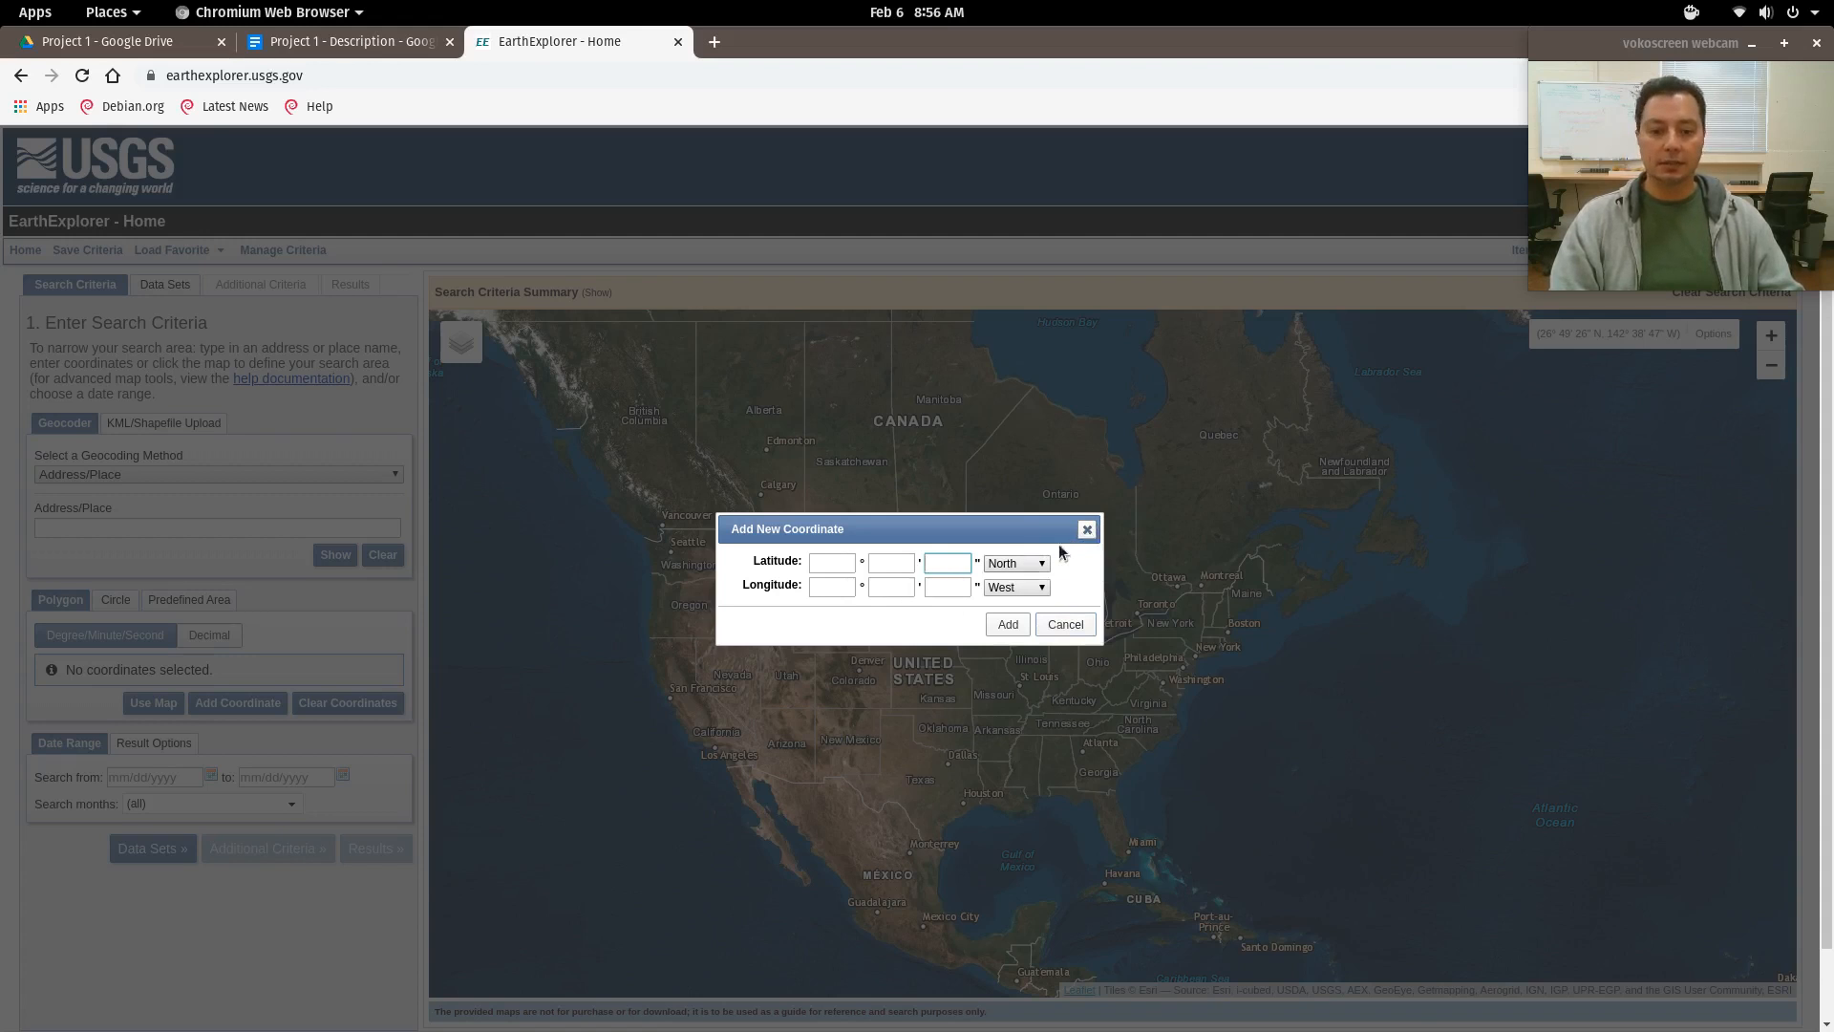
click(1087, 529)
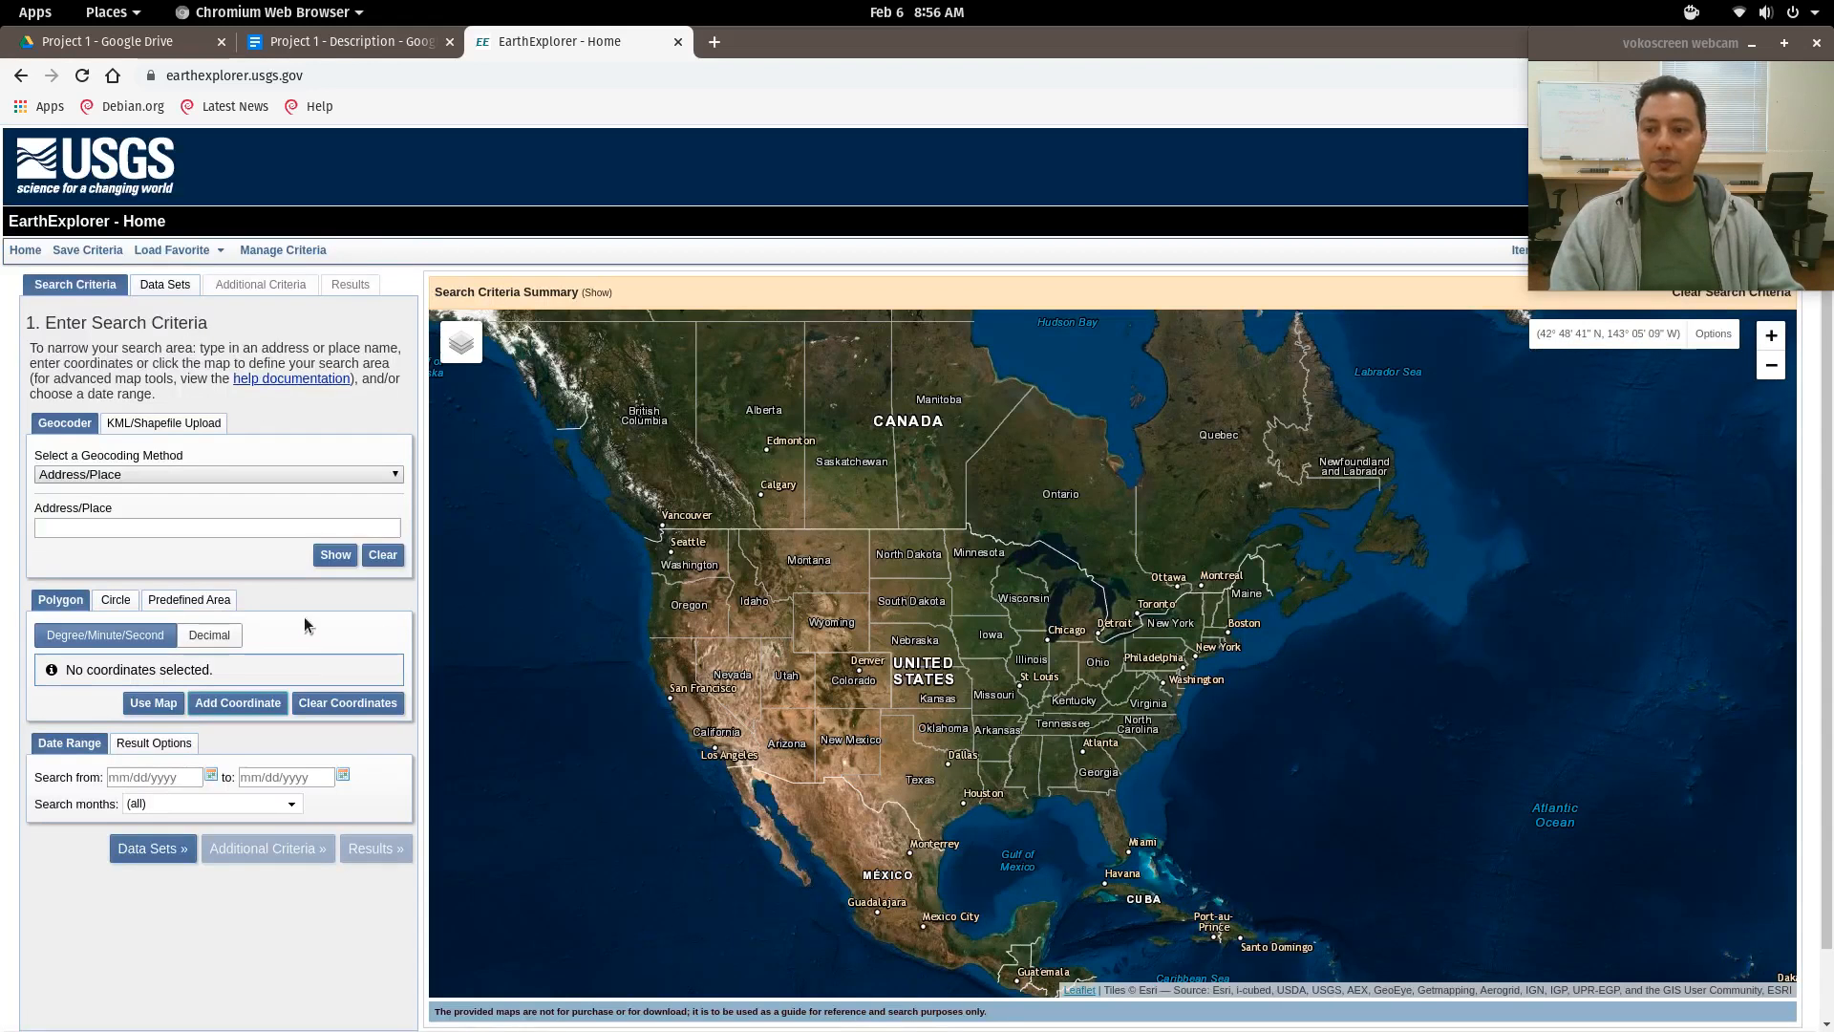
Examine the file types offered for KML/Shapefile upload and return to the Geocoder options.
click(239, 475)
click(237, 468)
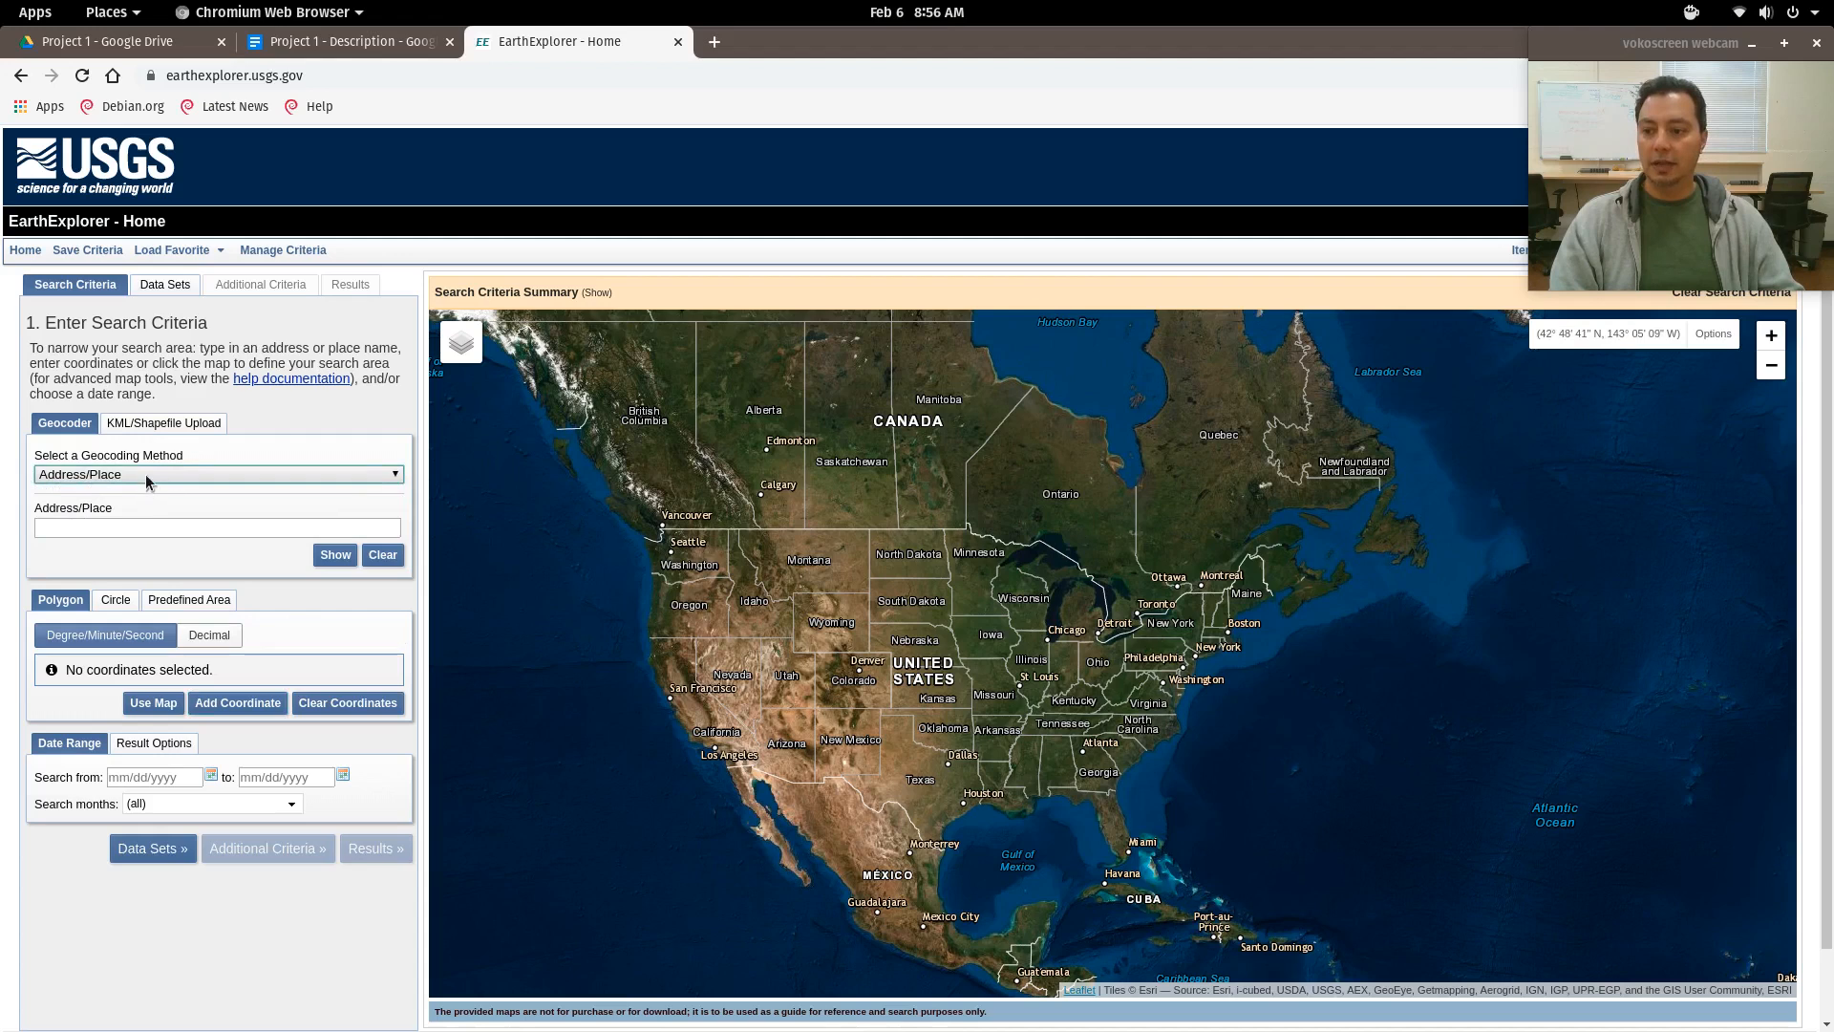
click(177, 428)
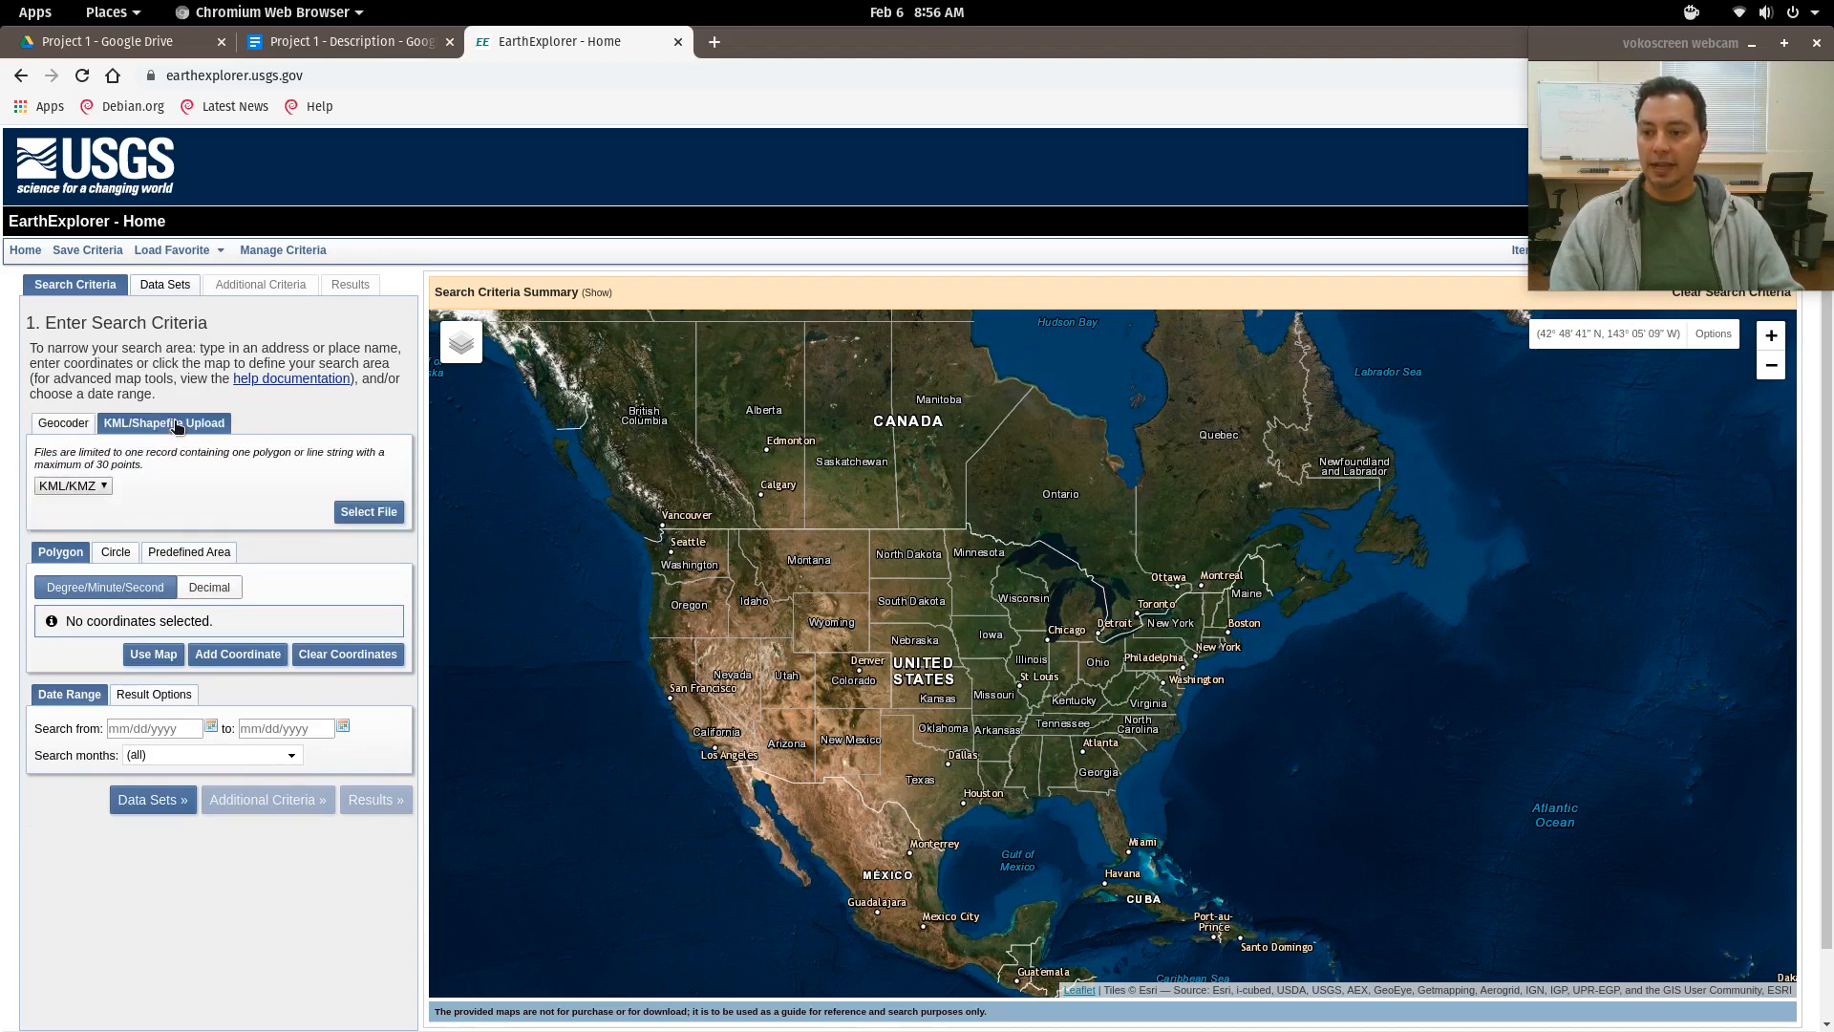
click(102, 486)
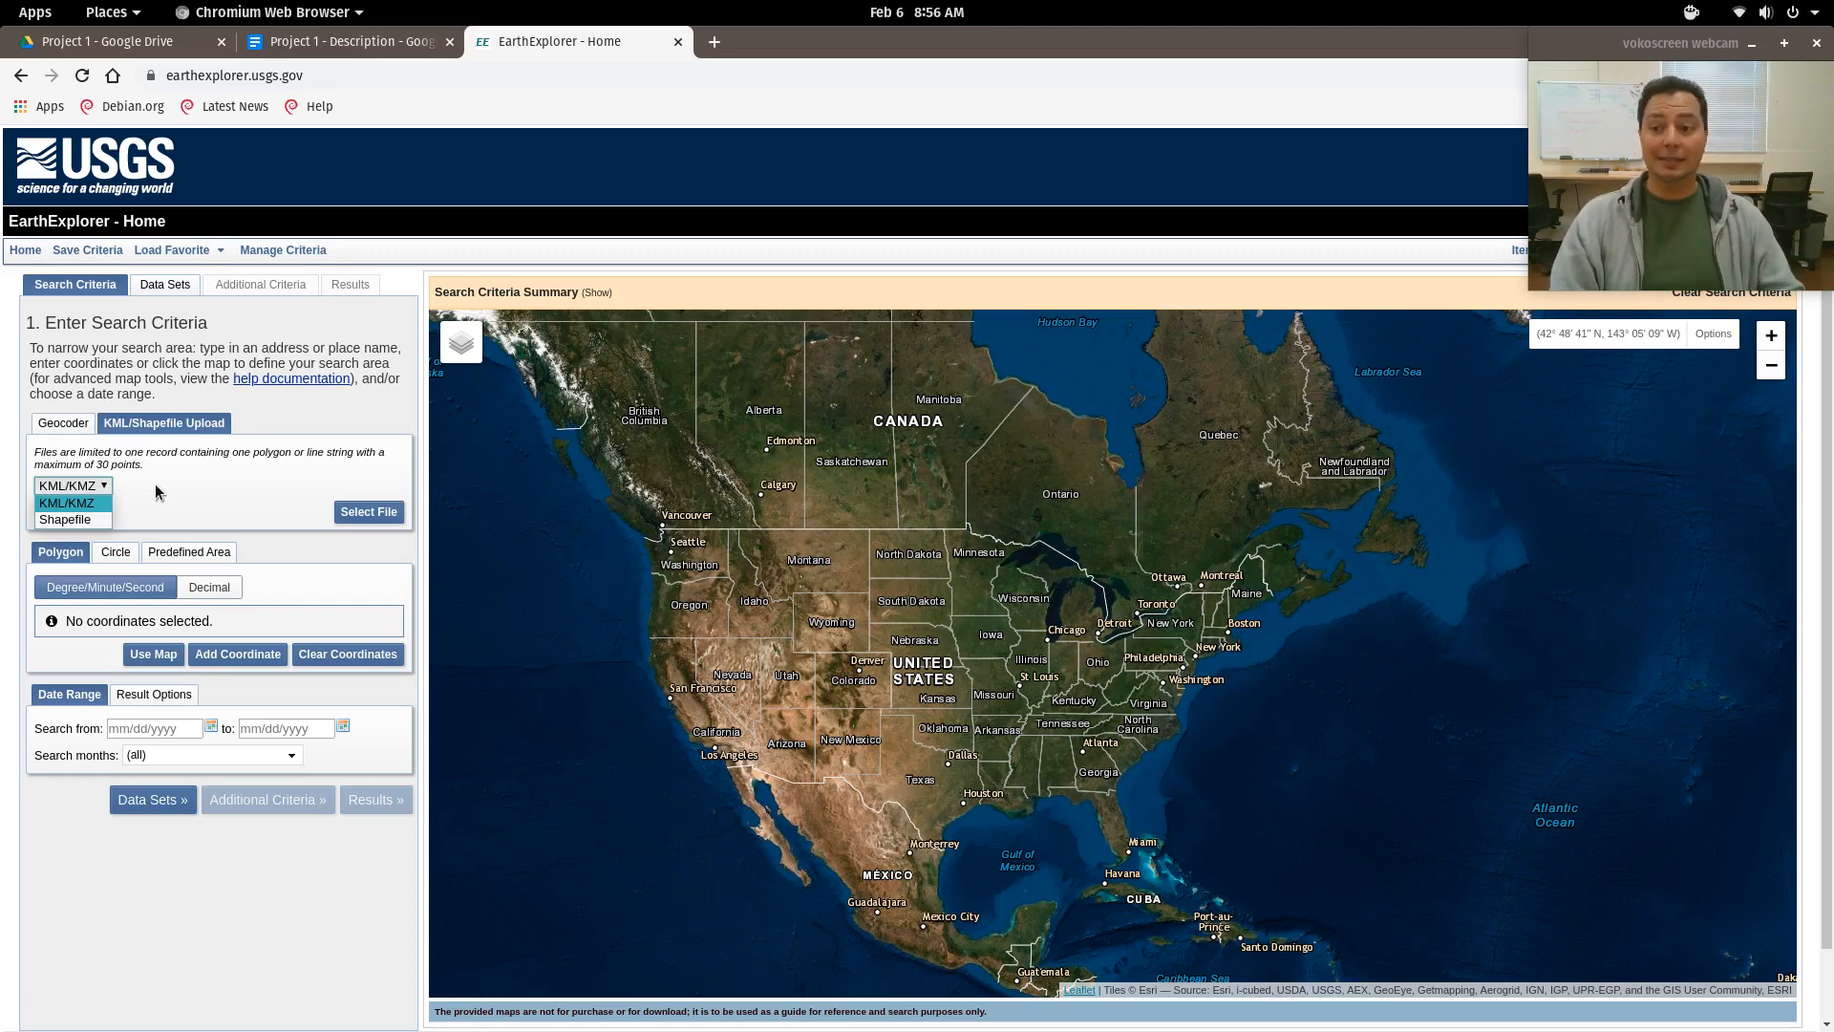
click(66, 425)
click(67, 425)
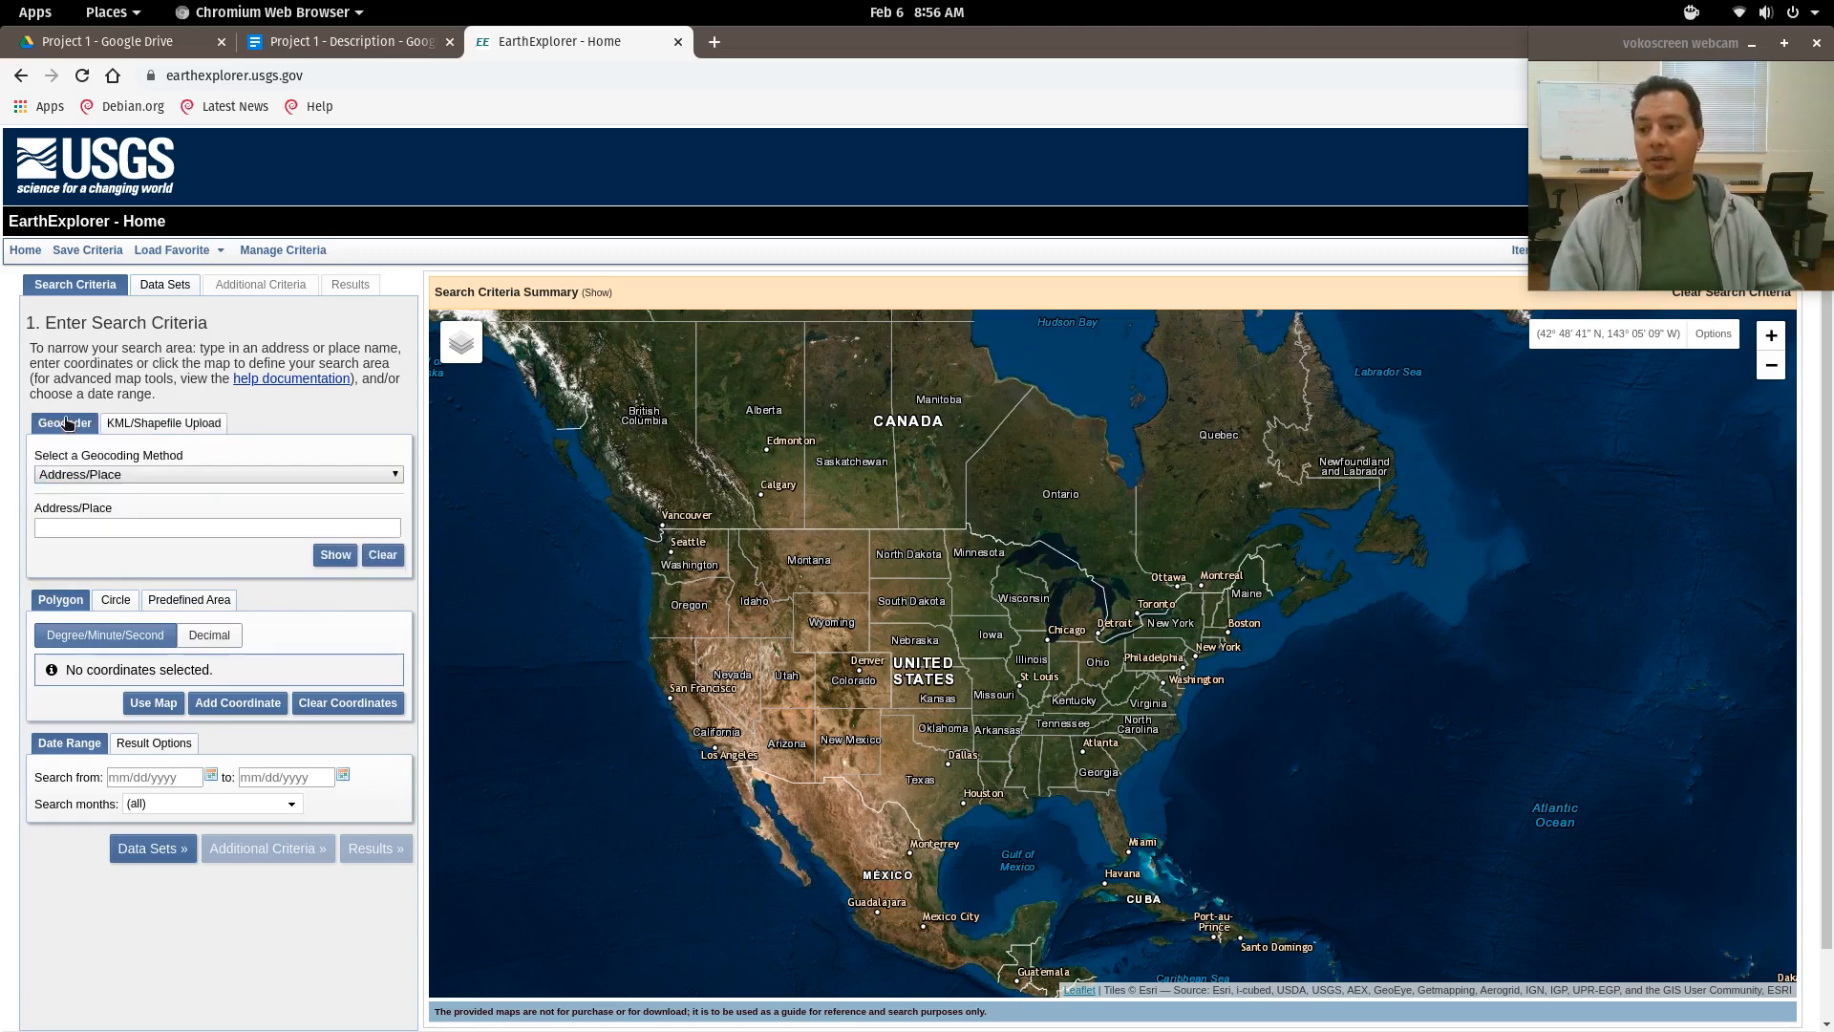
Search for the place "bova marina" with the Address/Place geocoding method.
click(147, 474)
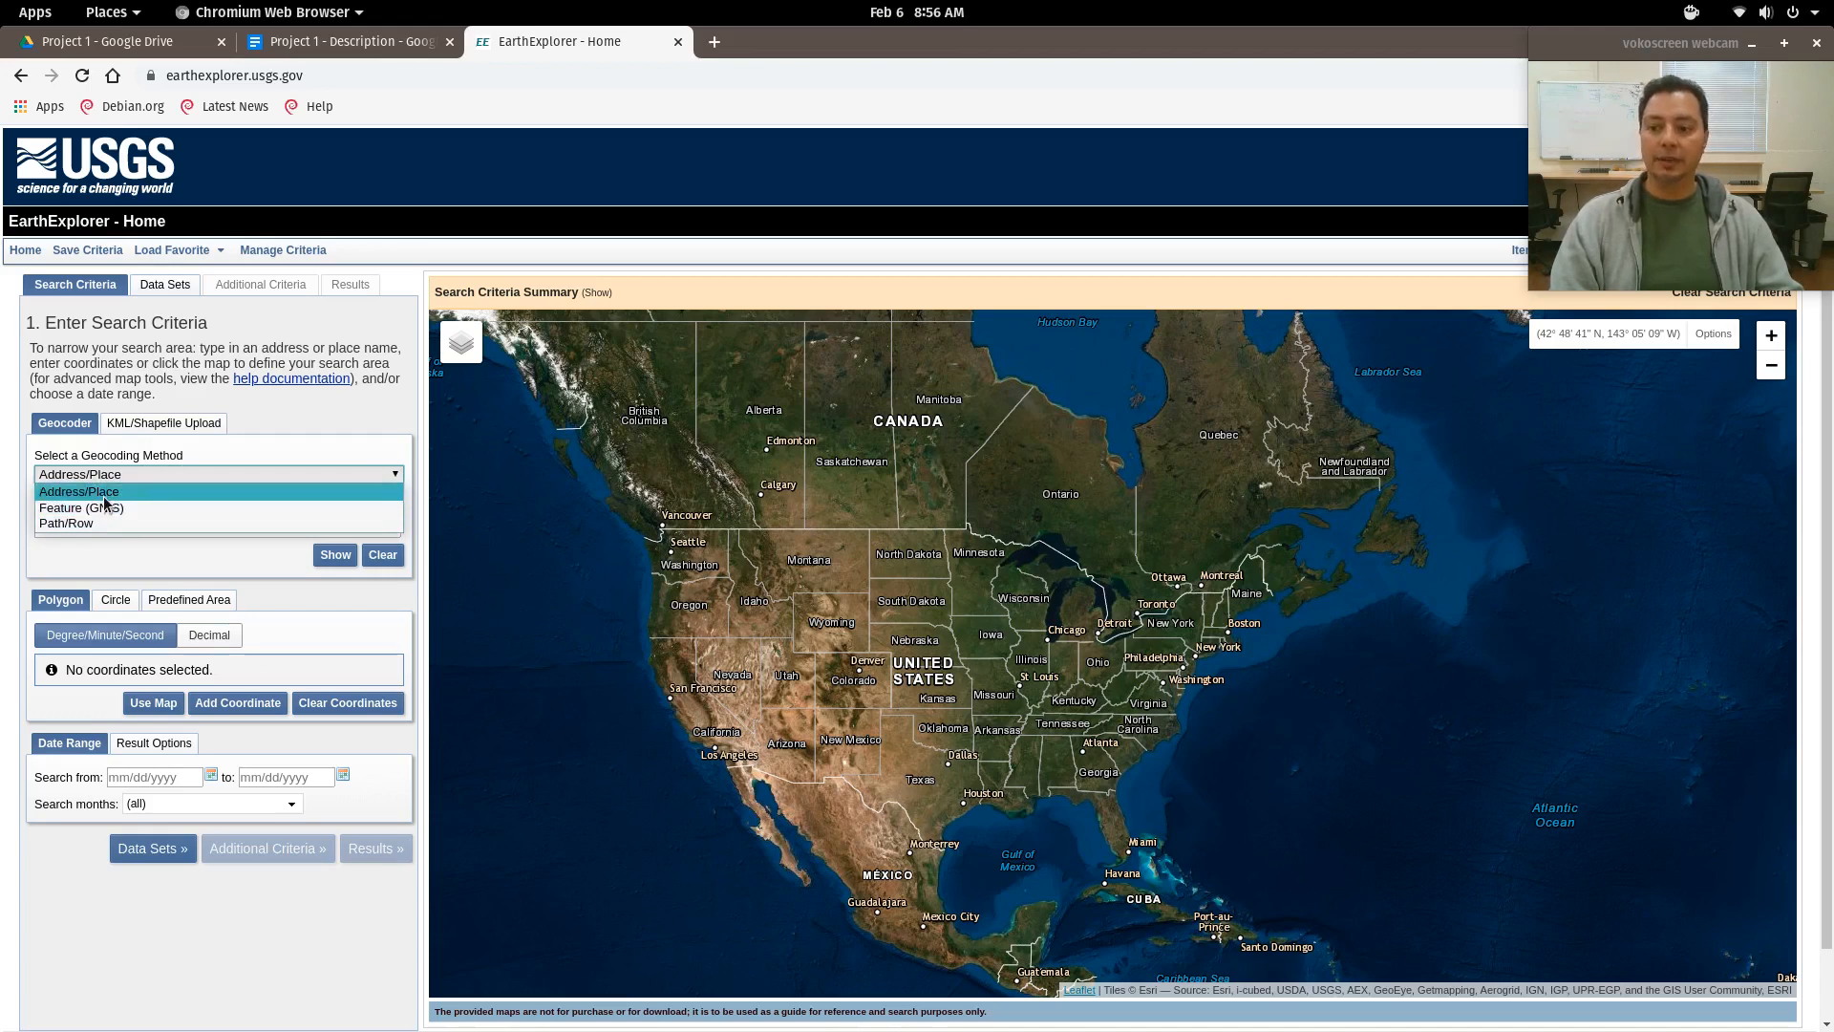
click(106, 492)
click(119, 525)
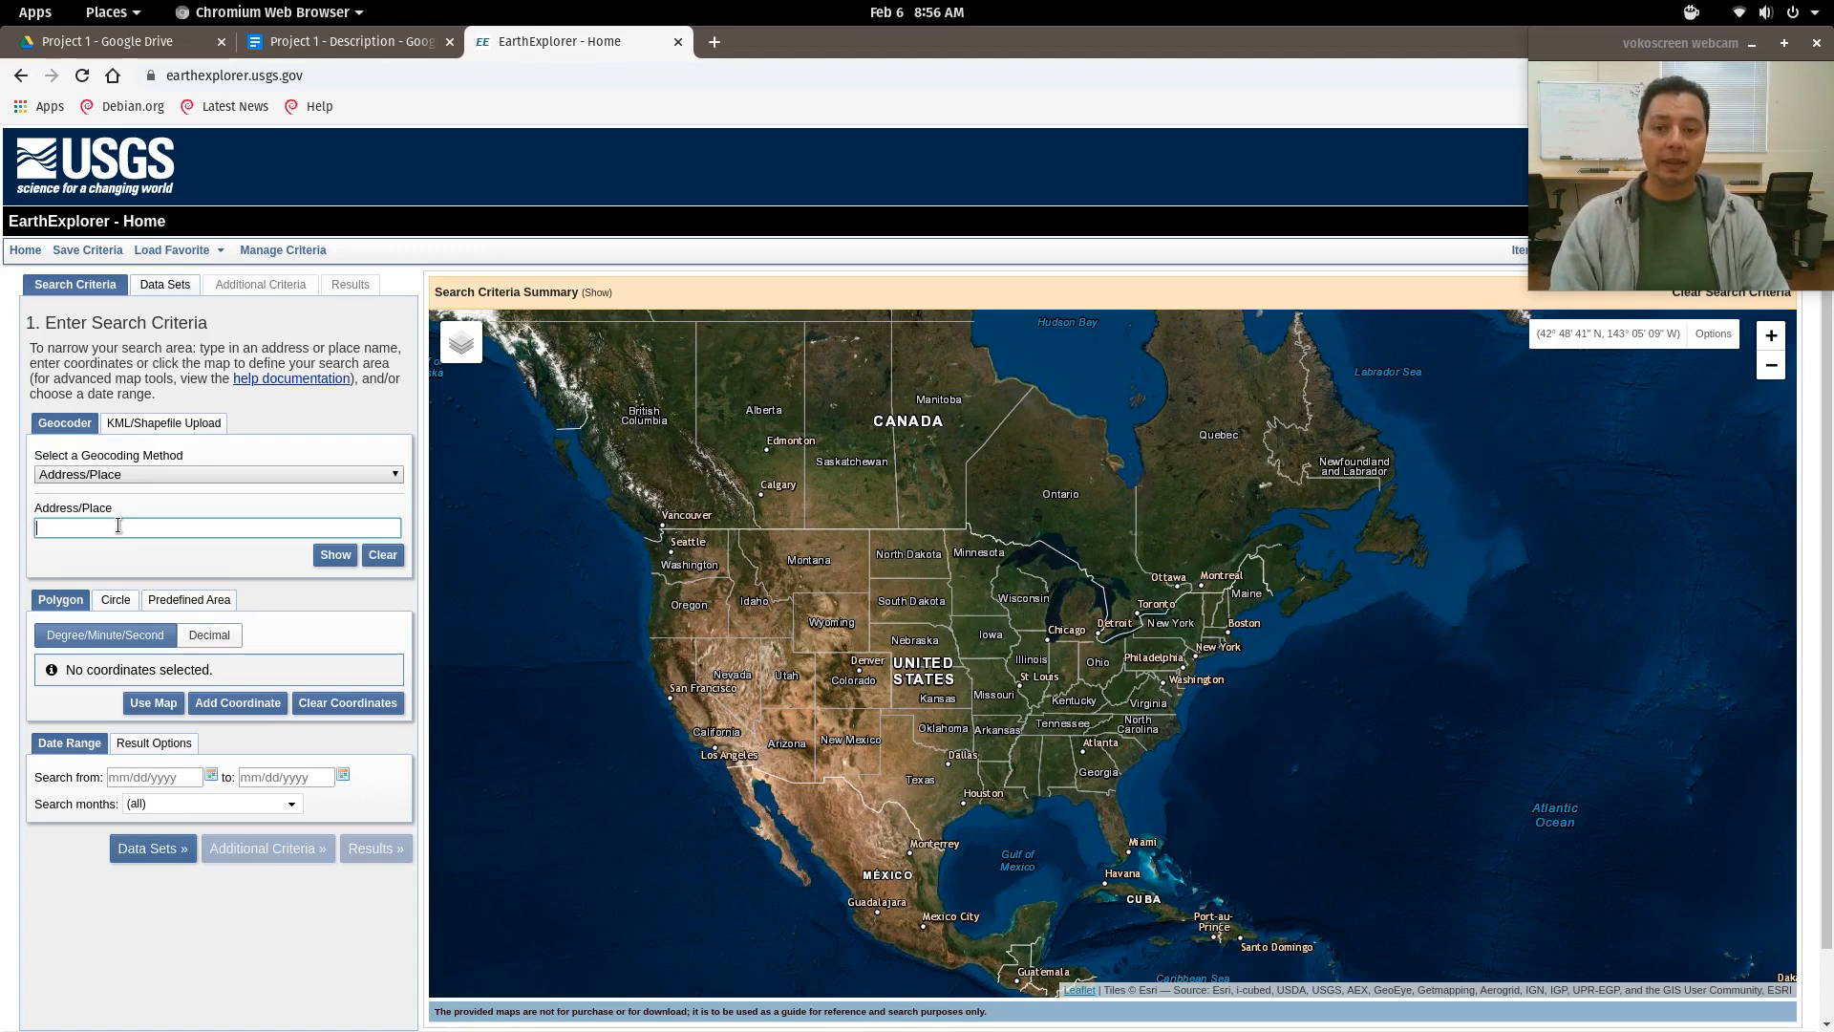
text(b)
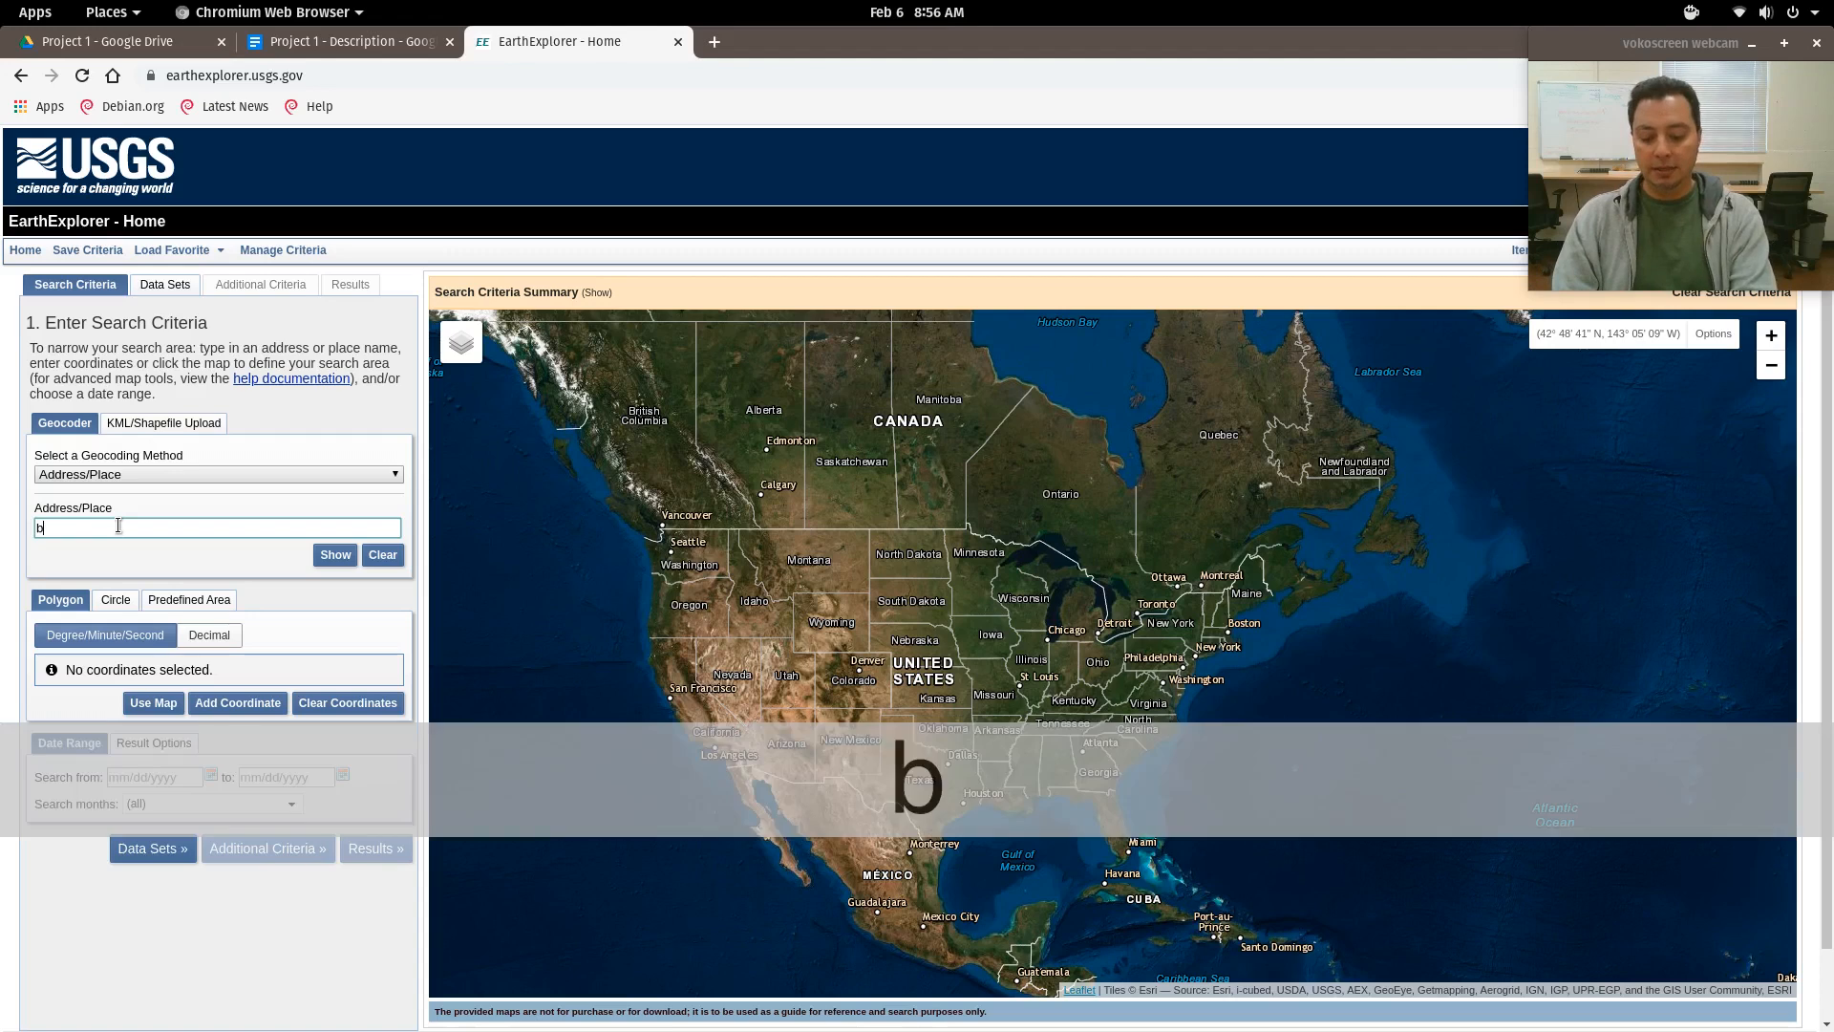
text(ova marina)
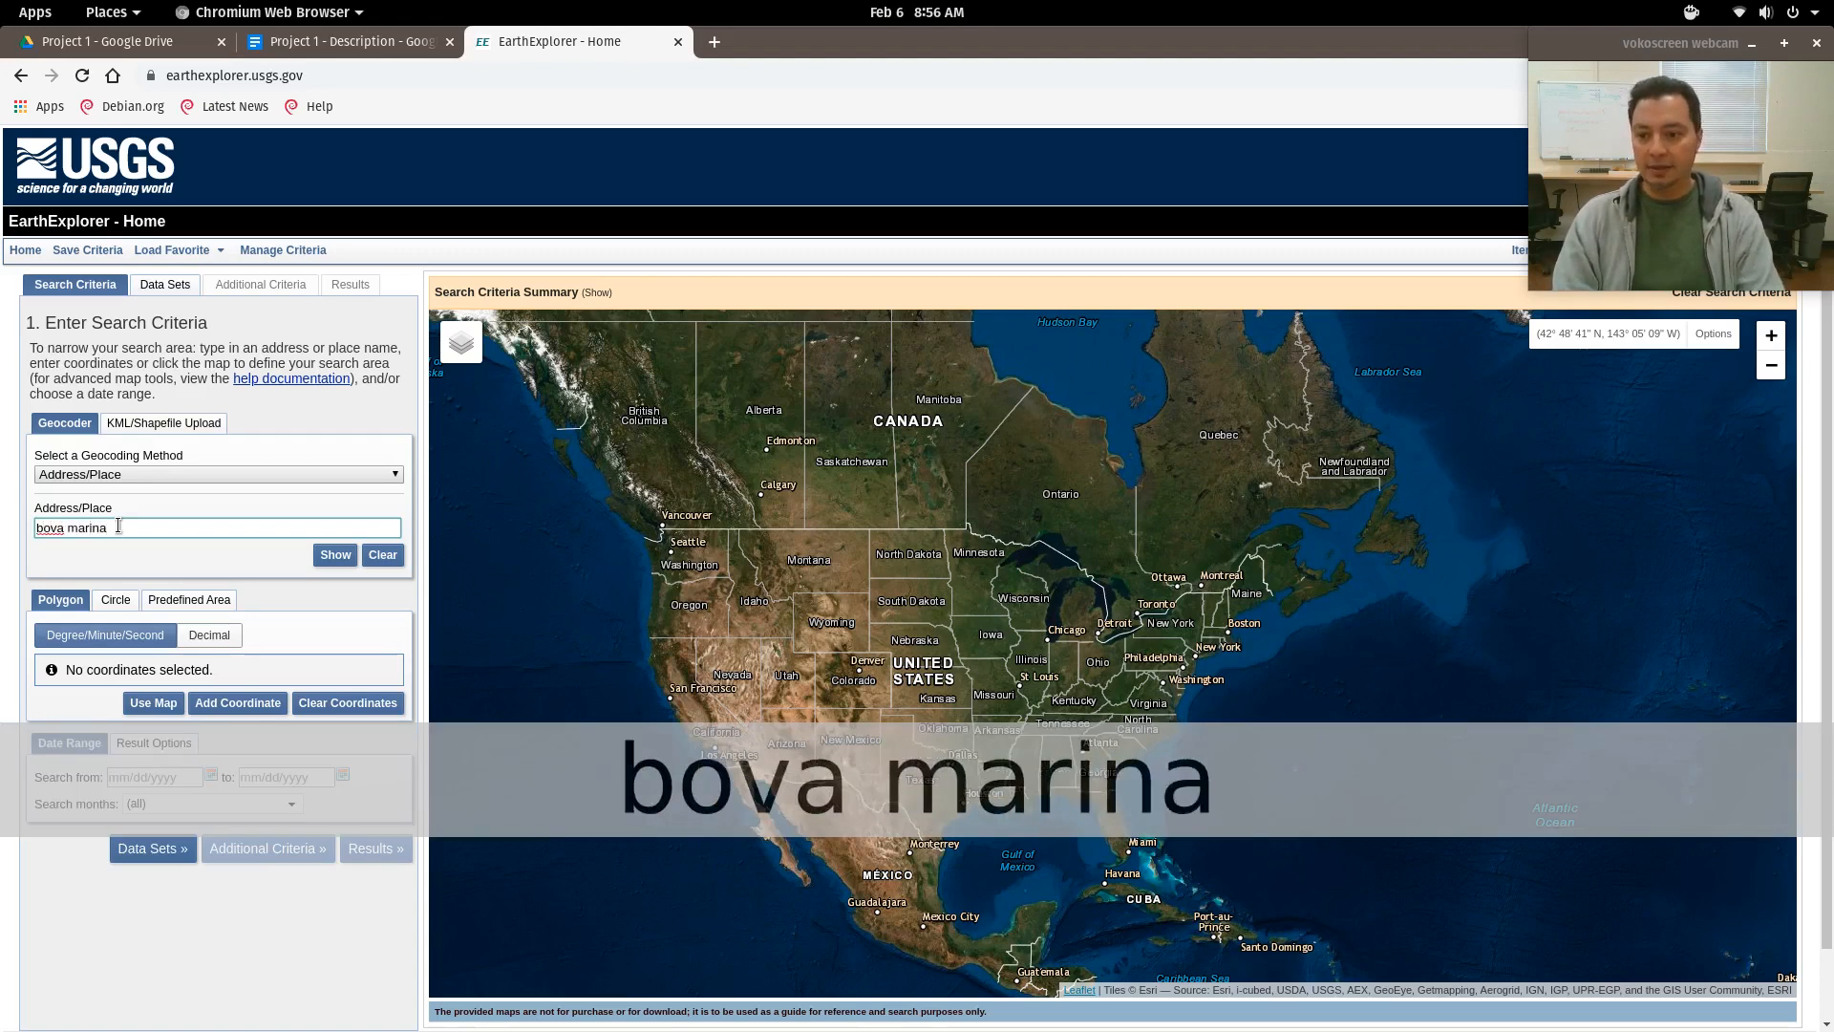
click(335, 551)
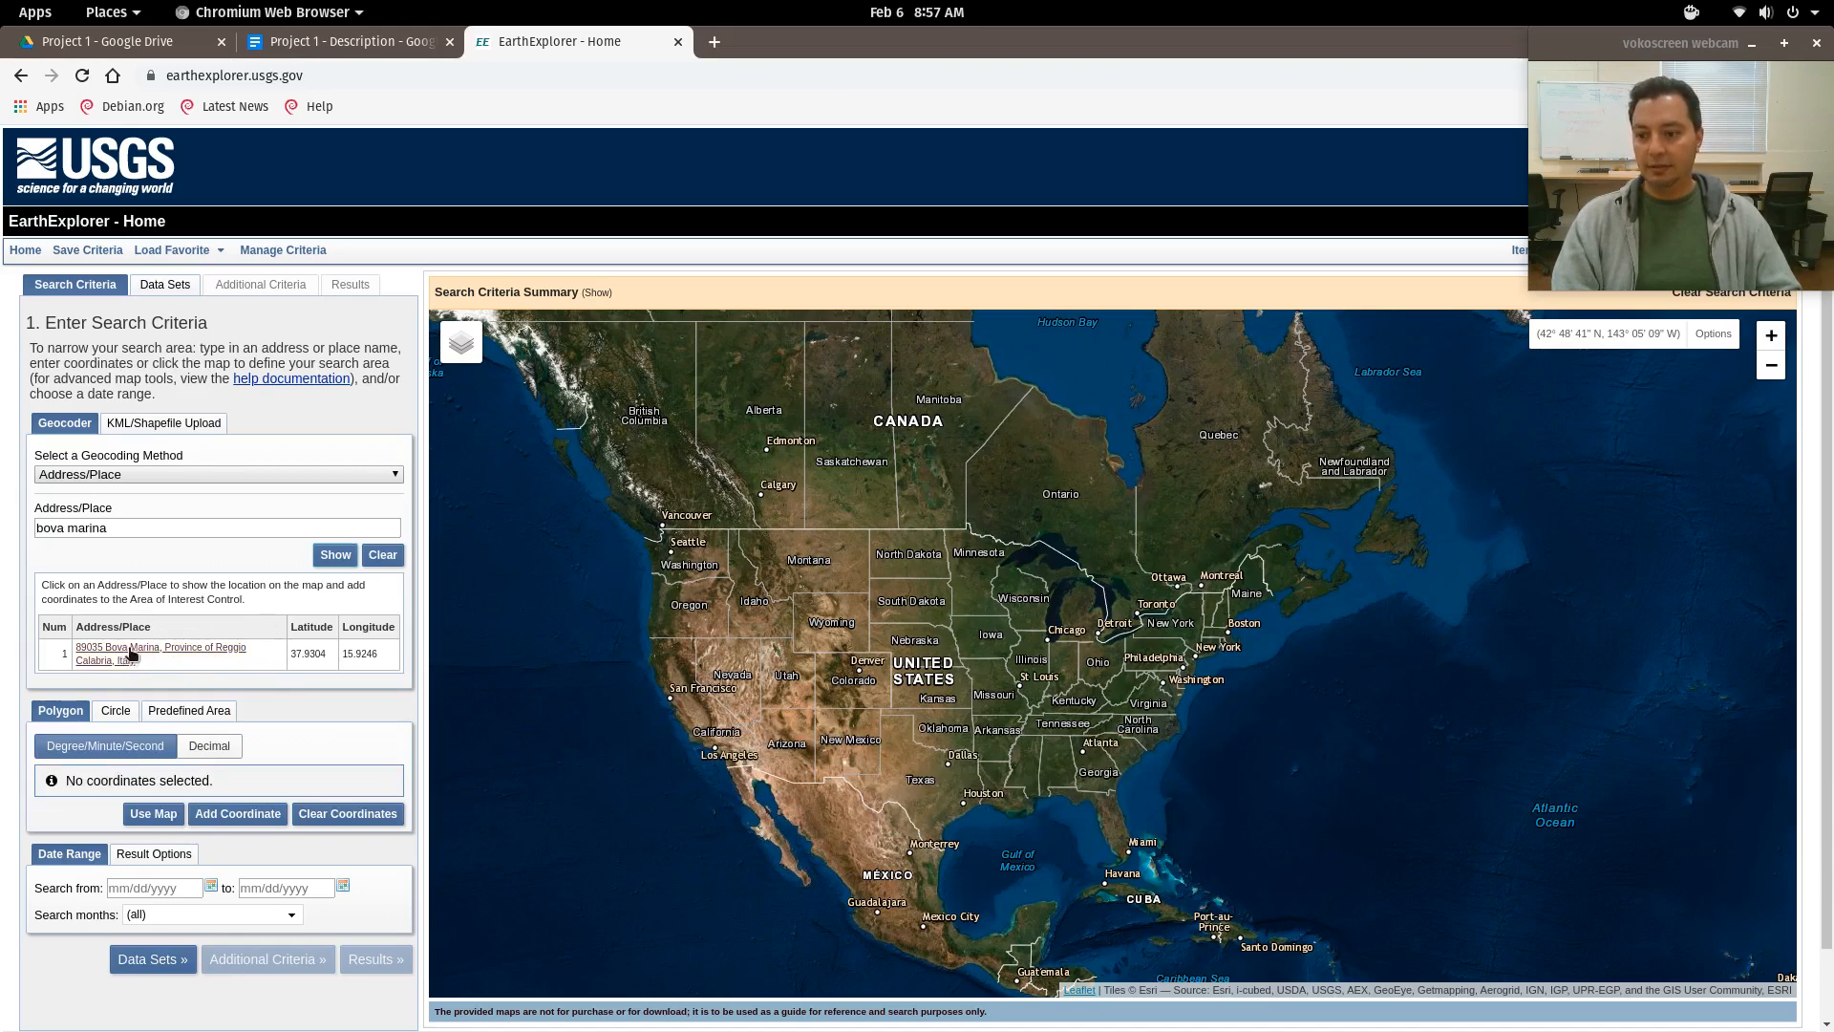
Add the Bova Marina search result as a coordinate and place three more map points to form a four-point polygon reaching the coast near Palizzi Marina.
click(132, 654)
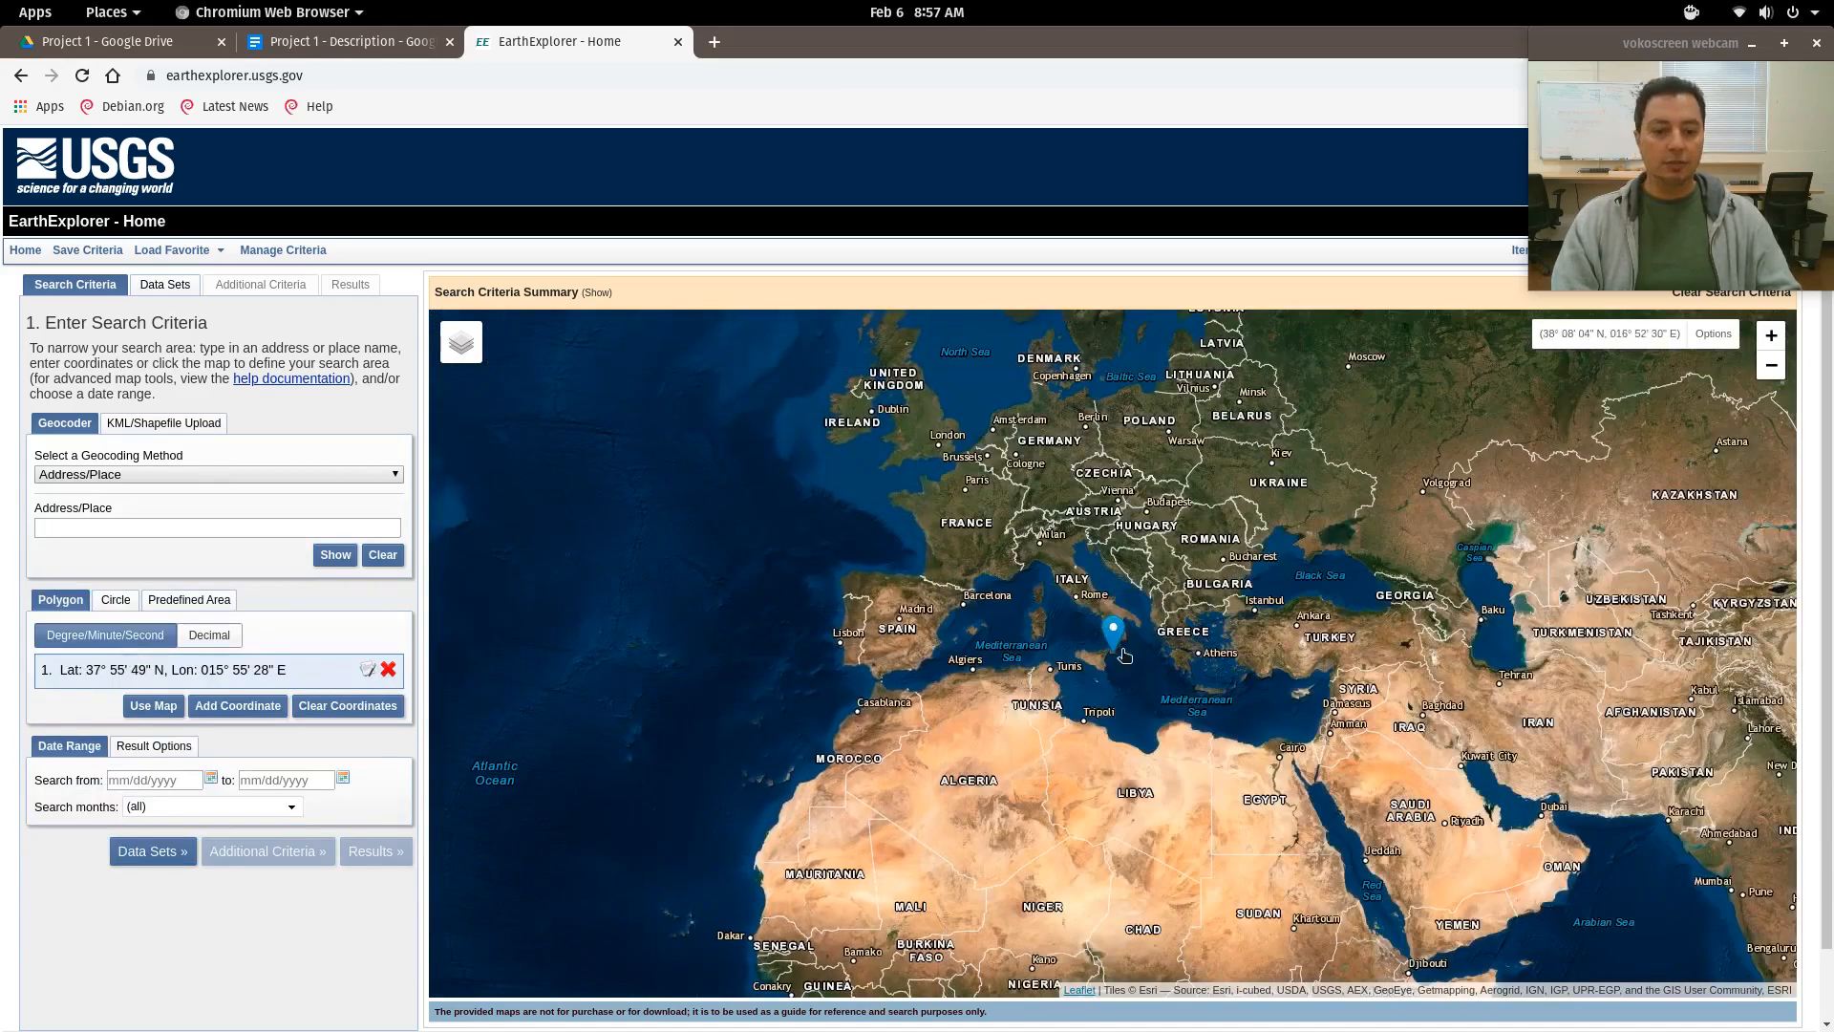
scroll(1125, 654, up, 2)
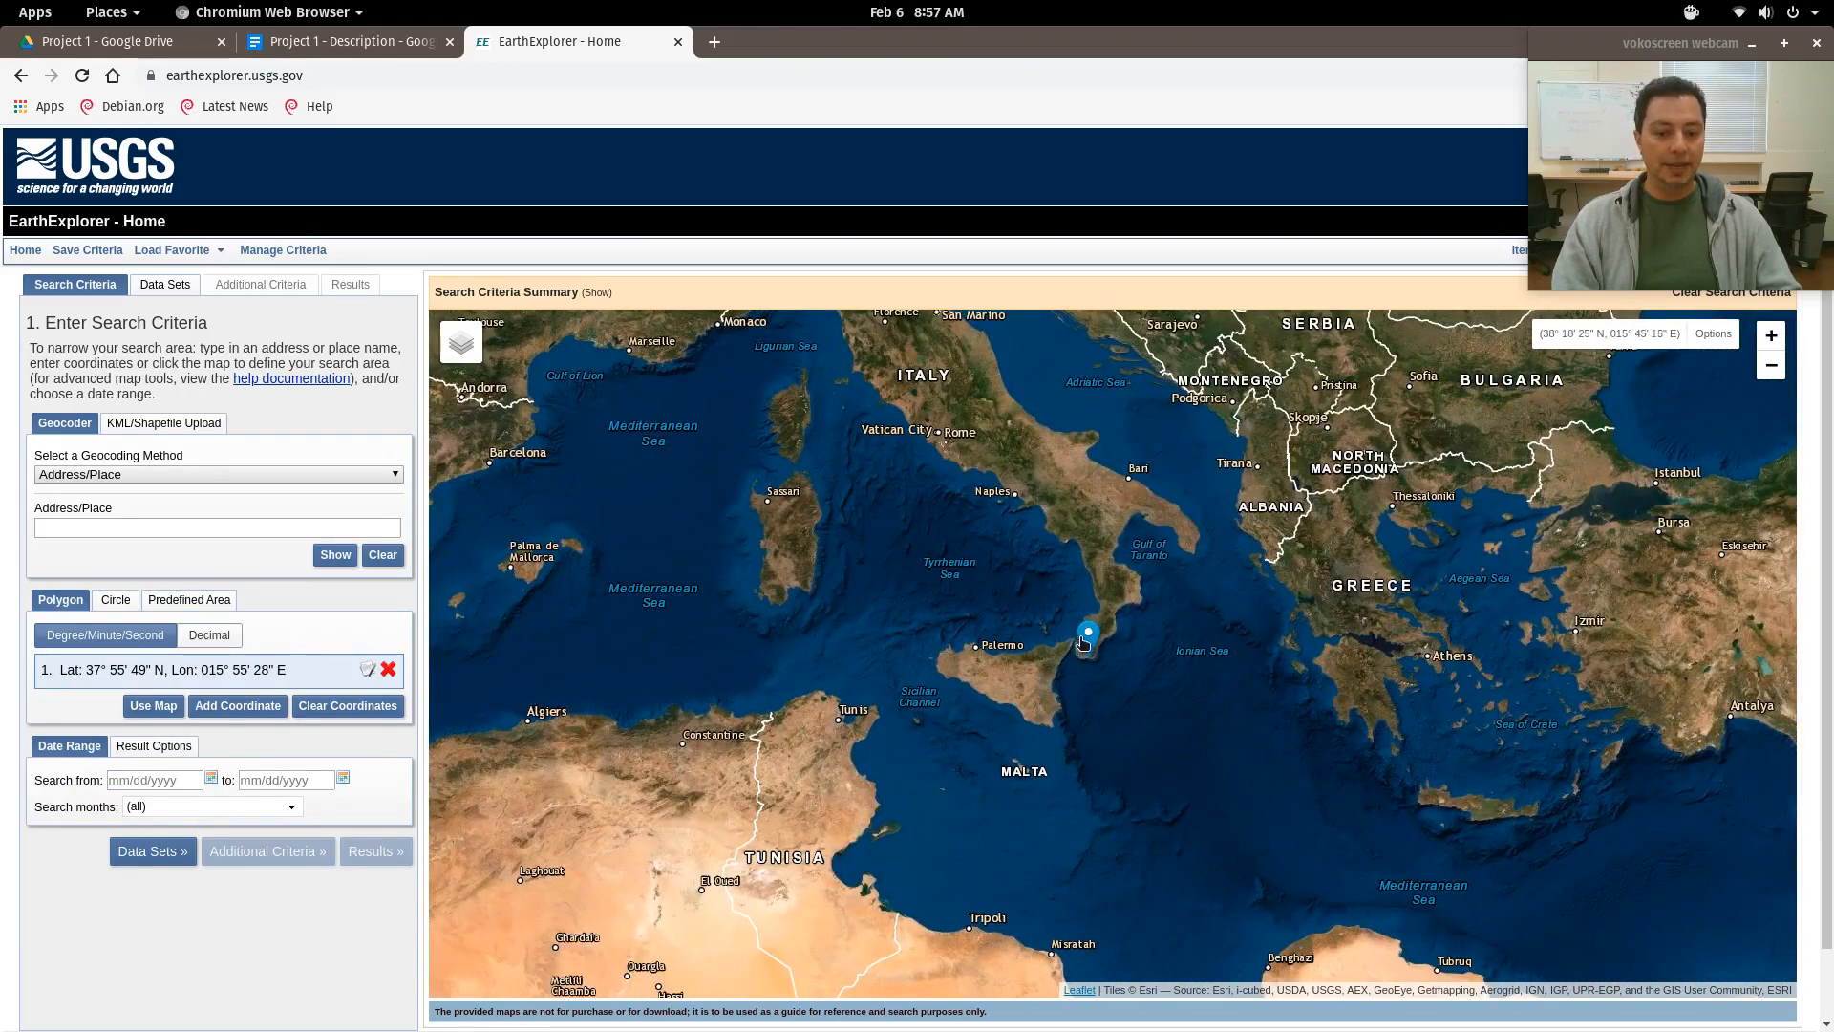
scroll(1084, 642, up, 4)
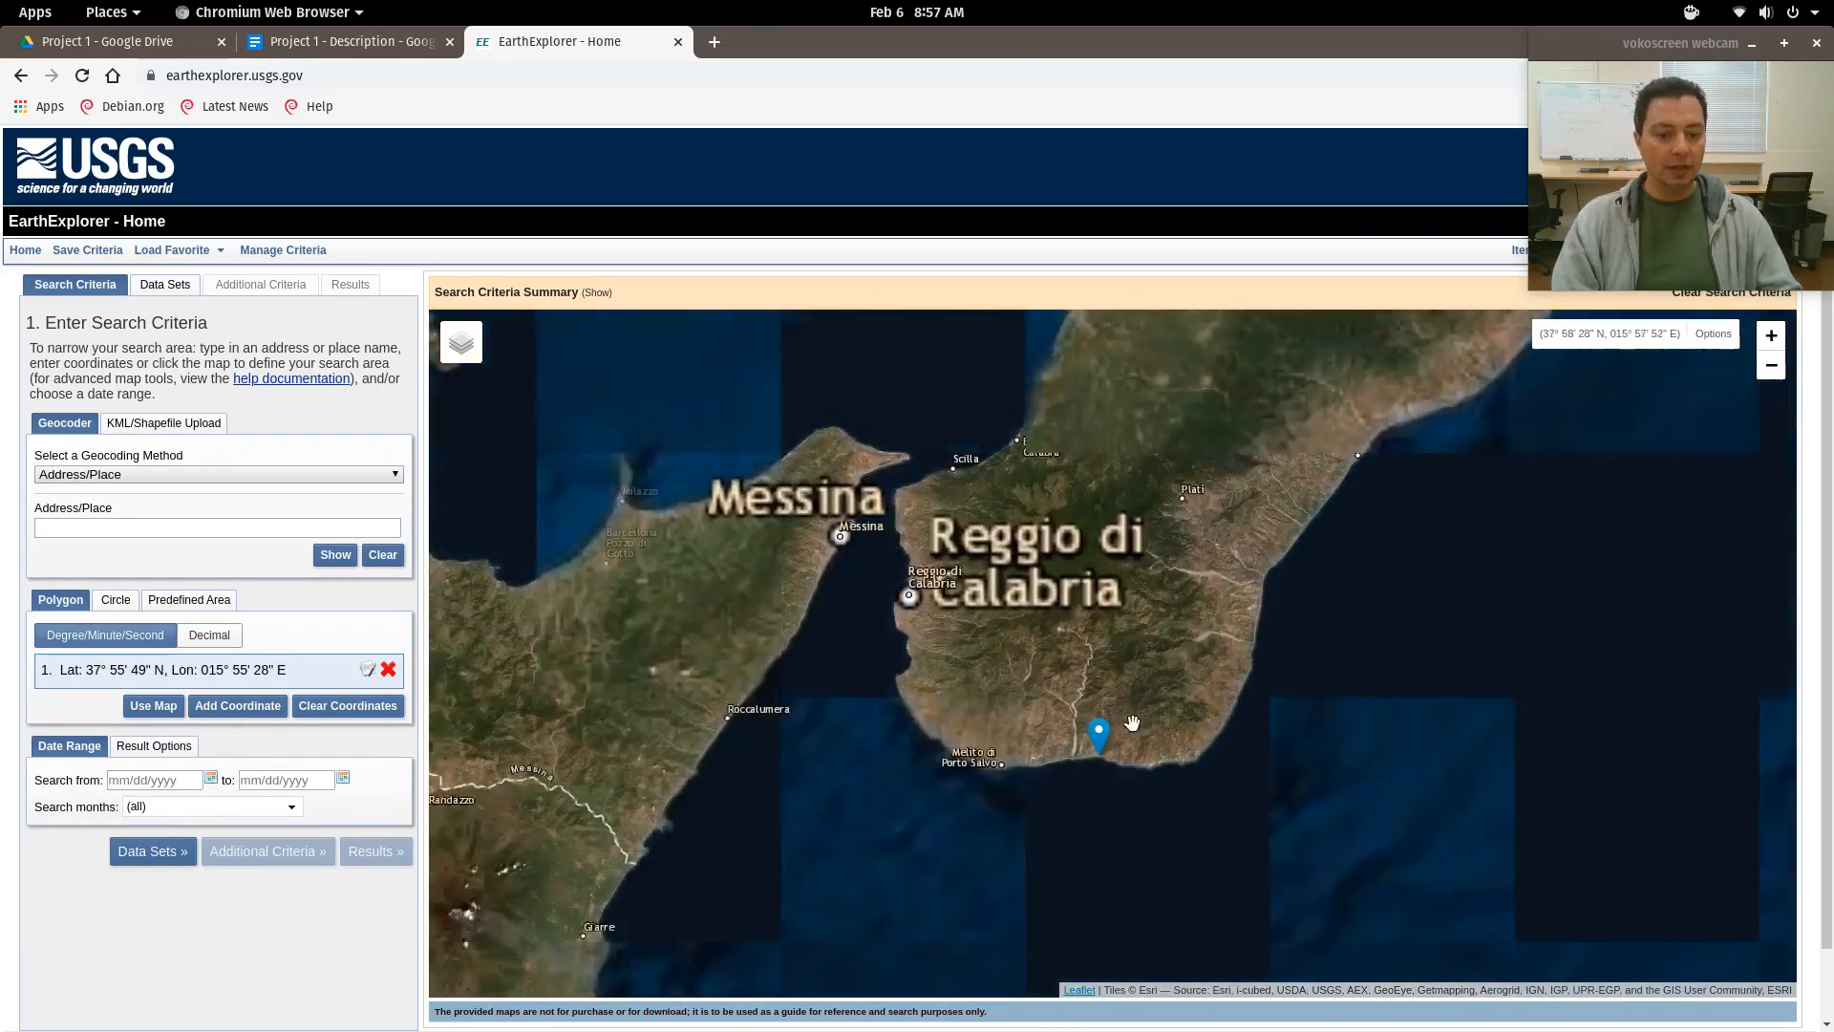
scroll(1132, 723, up, 2)
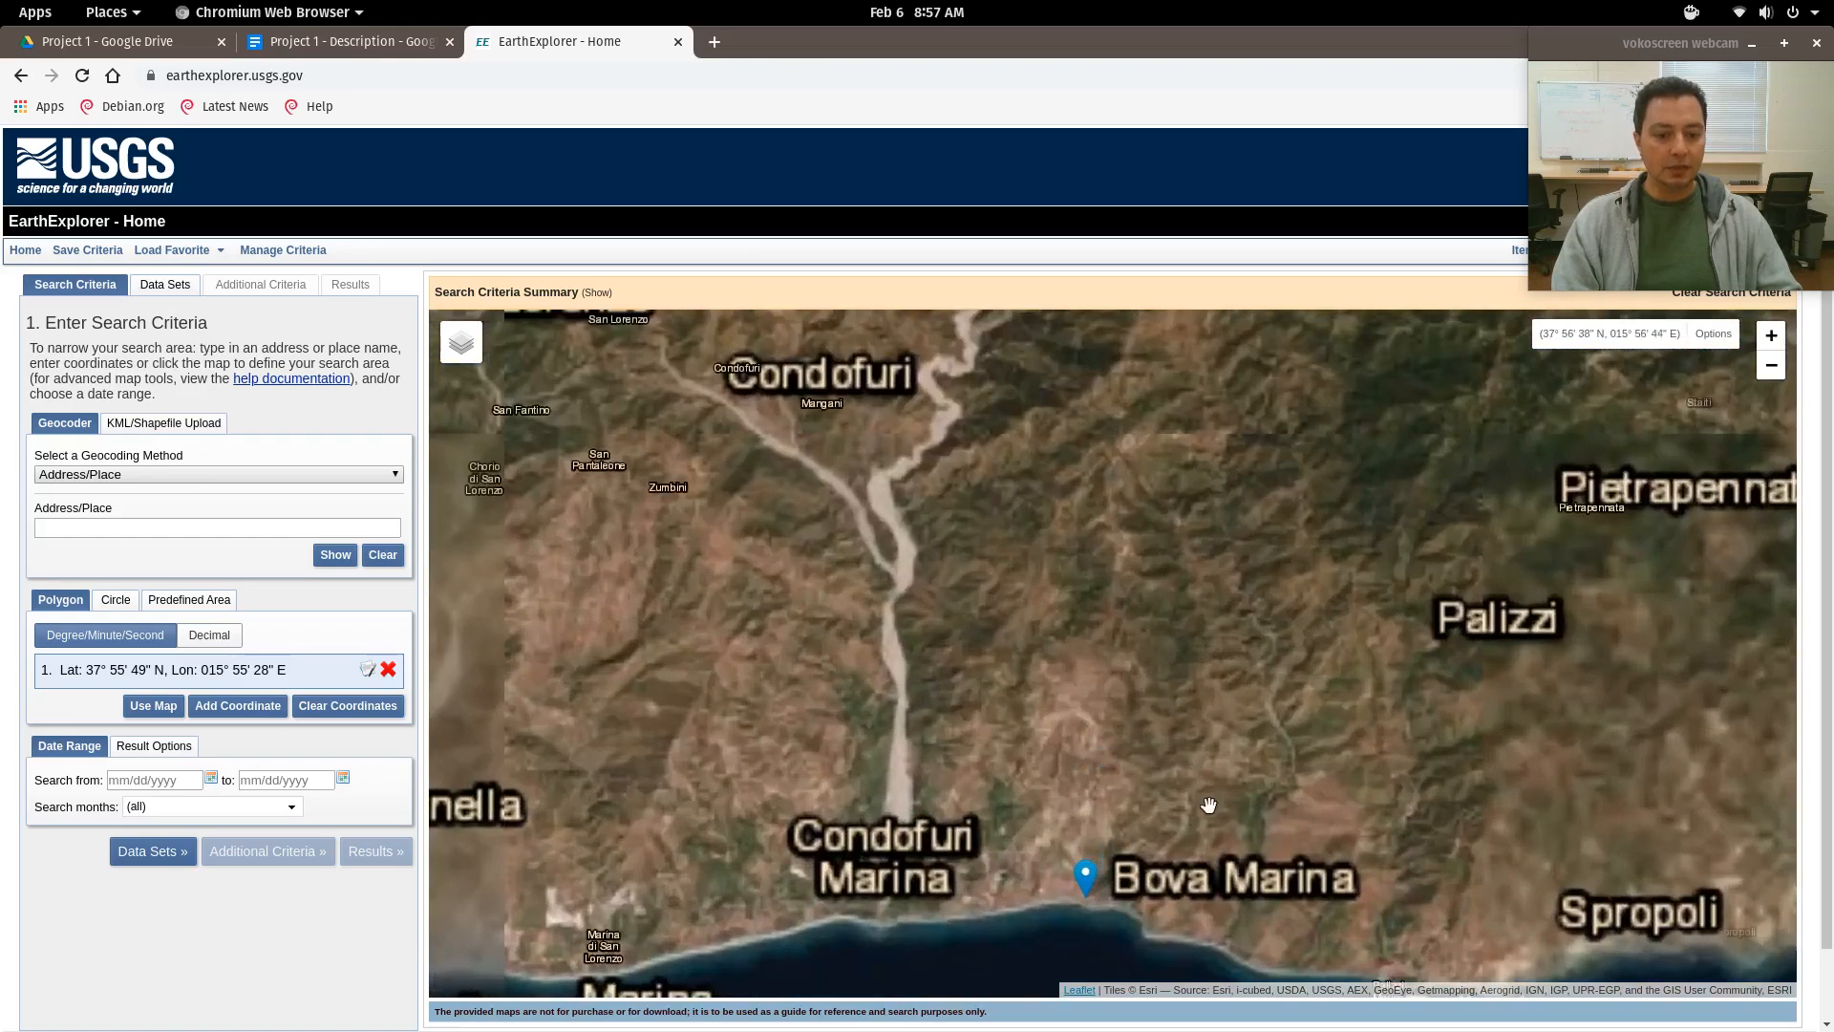
drag(1208, 805, 1078, 719)
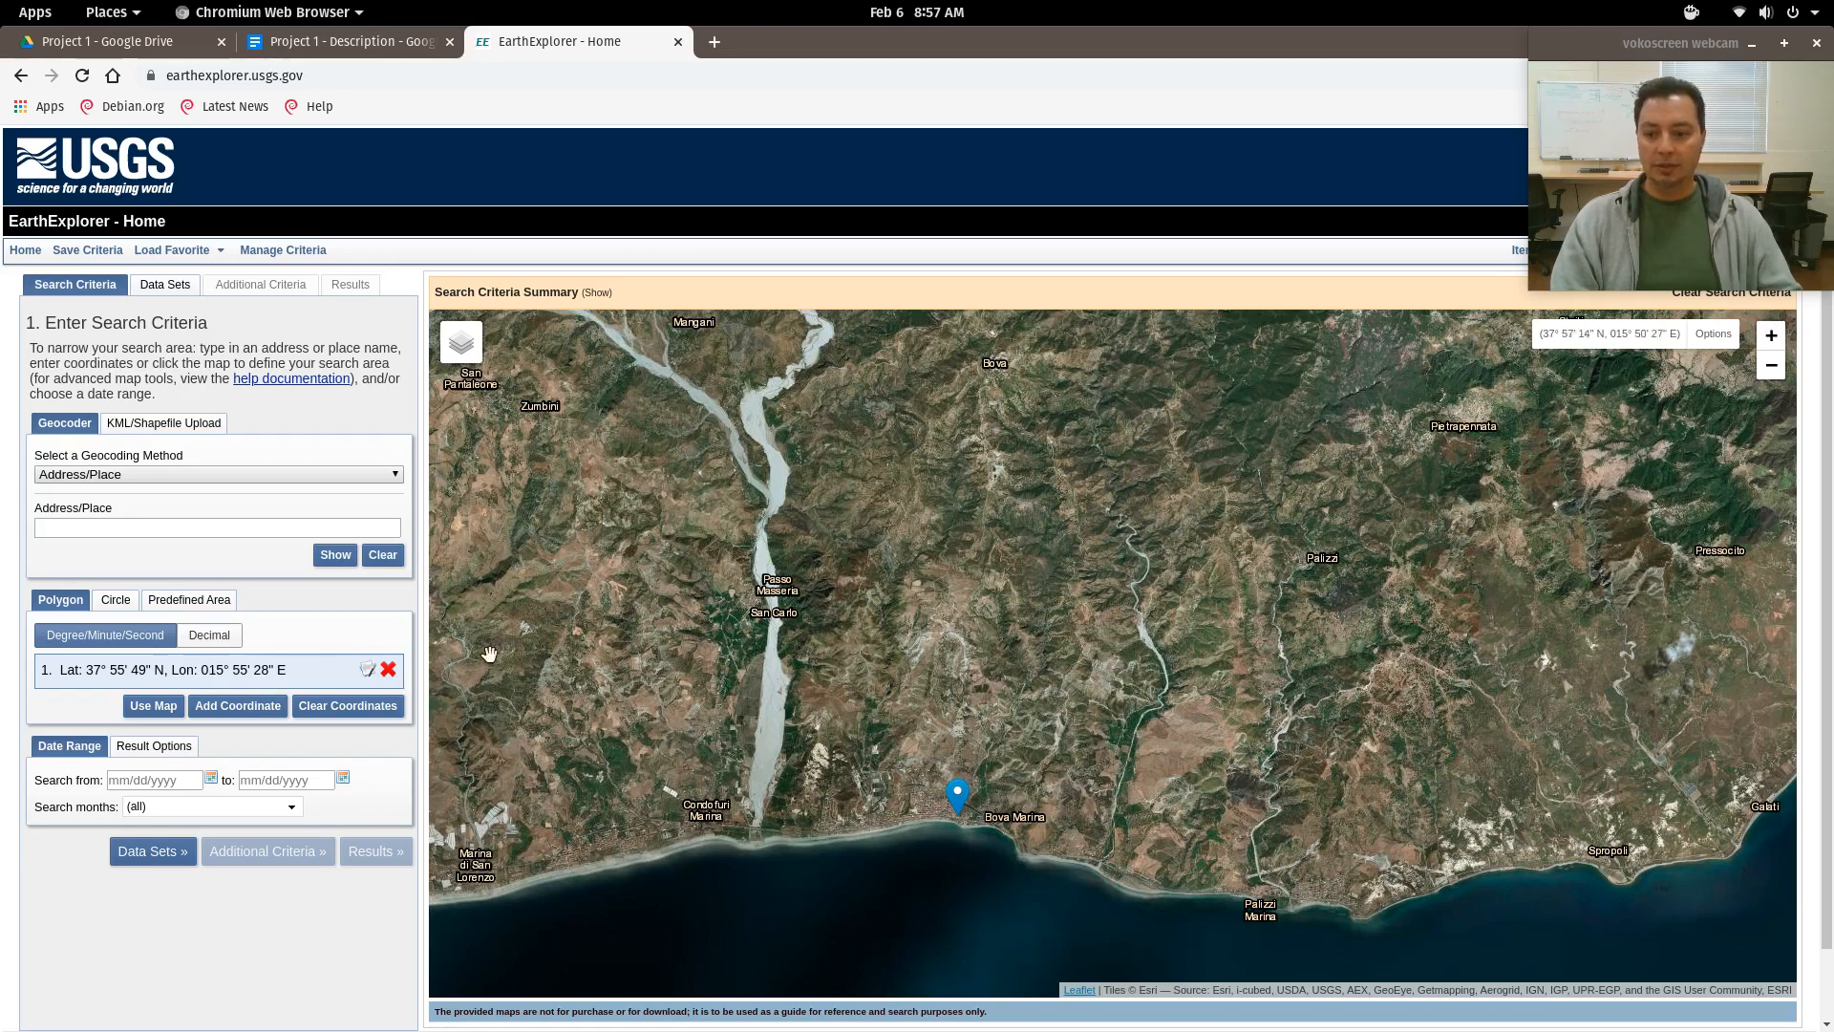
click(980, 476)
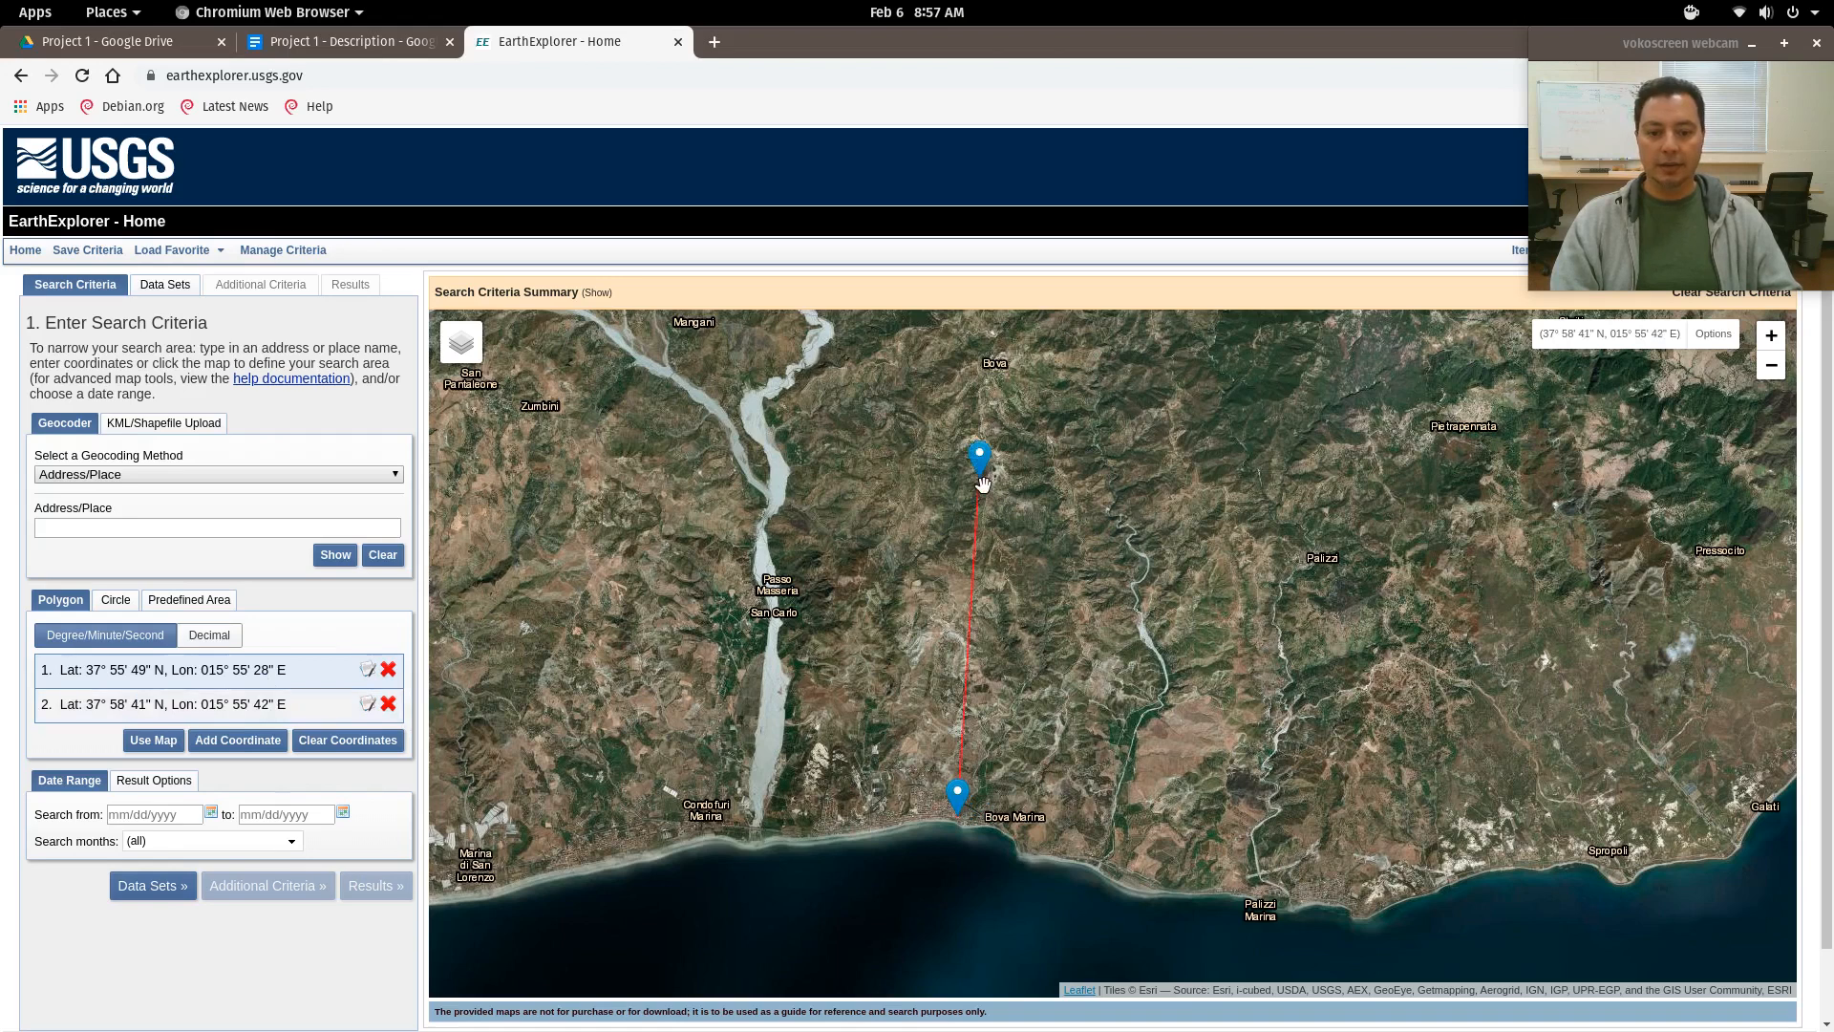
click(1251, 456)
click(1226, 909)
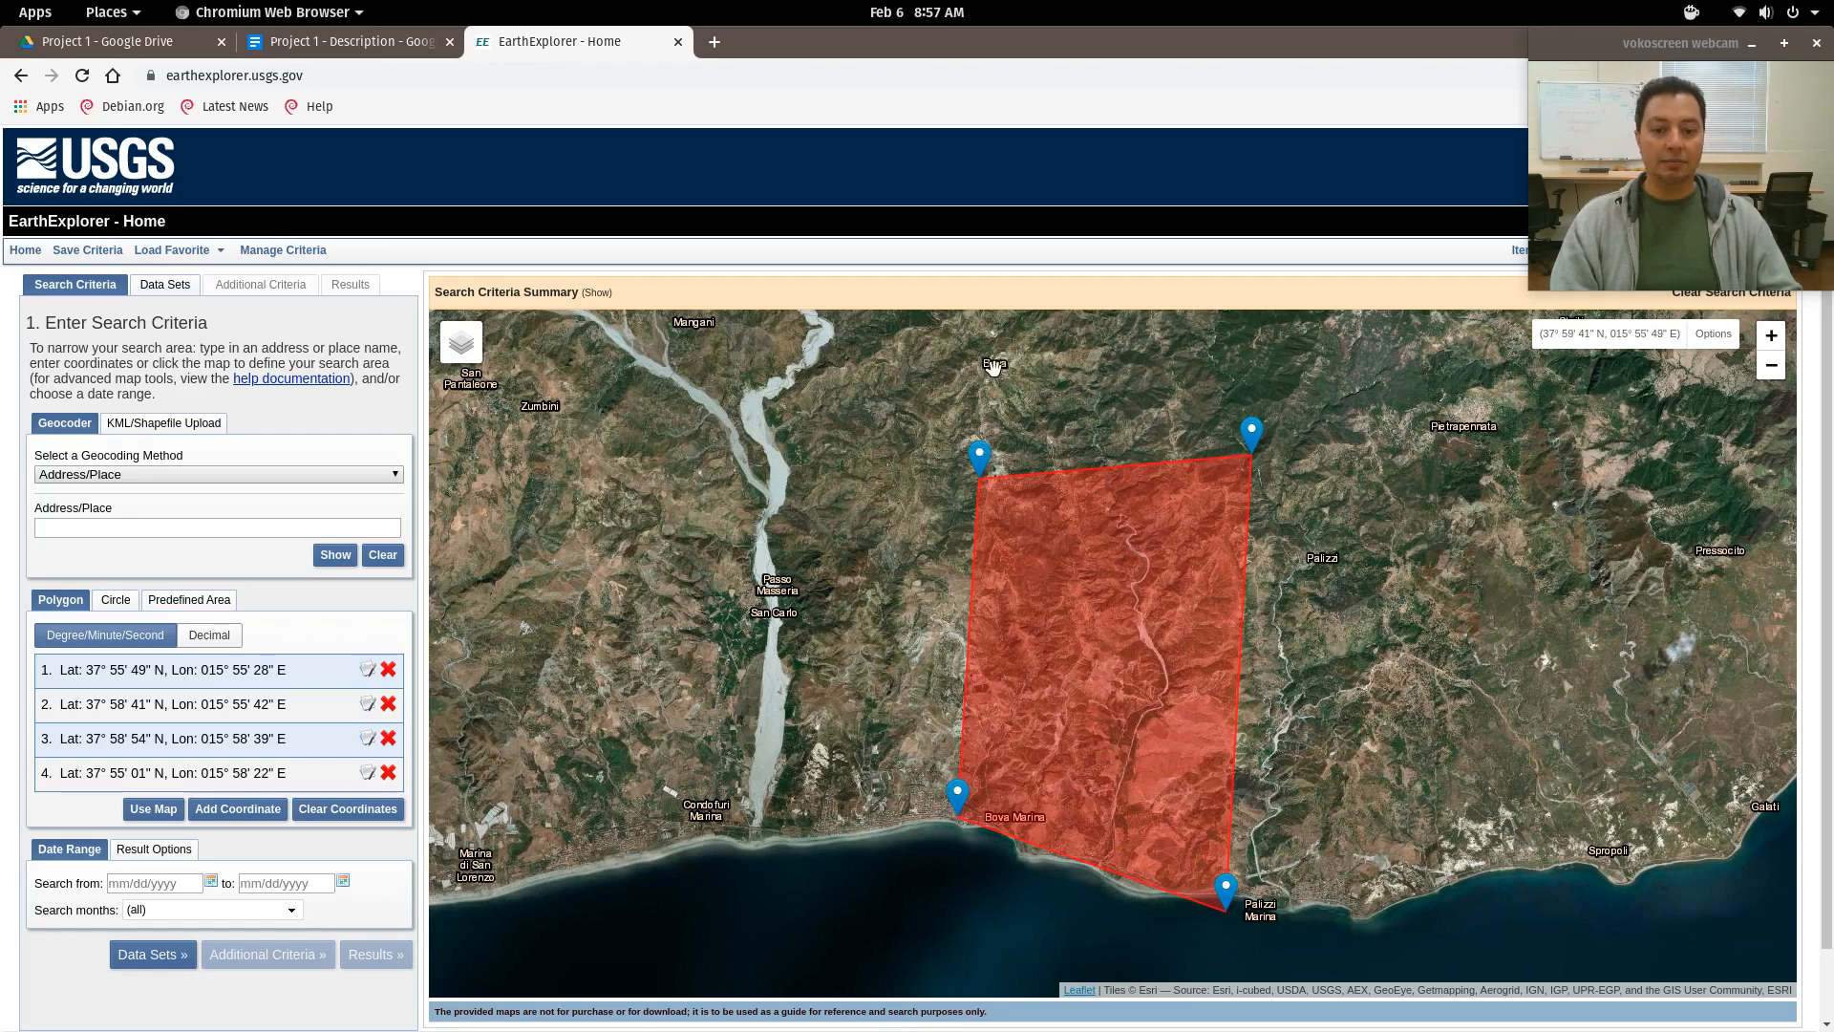
Reshape the polygon by moving its northern corners up to Bova's latitude and its southern corners just offshore, keeping only four coordinates.
drag(982, 466, 993, 360)
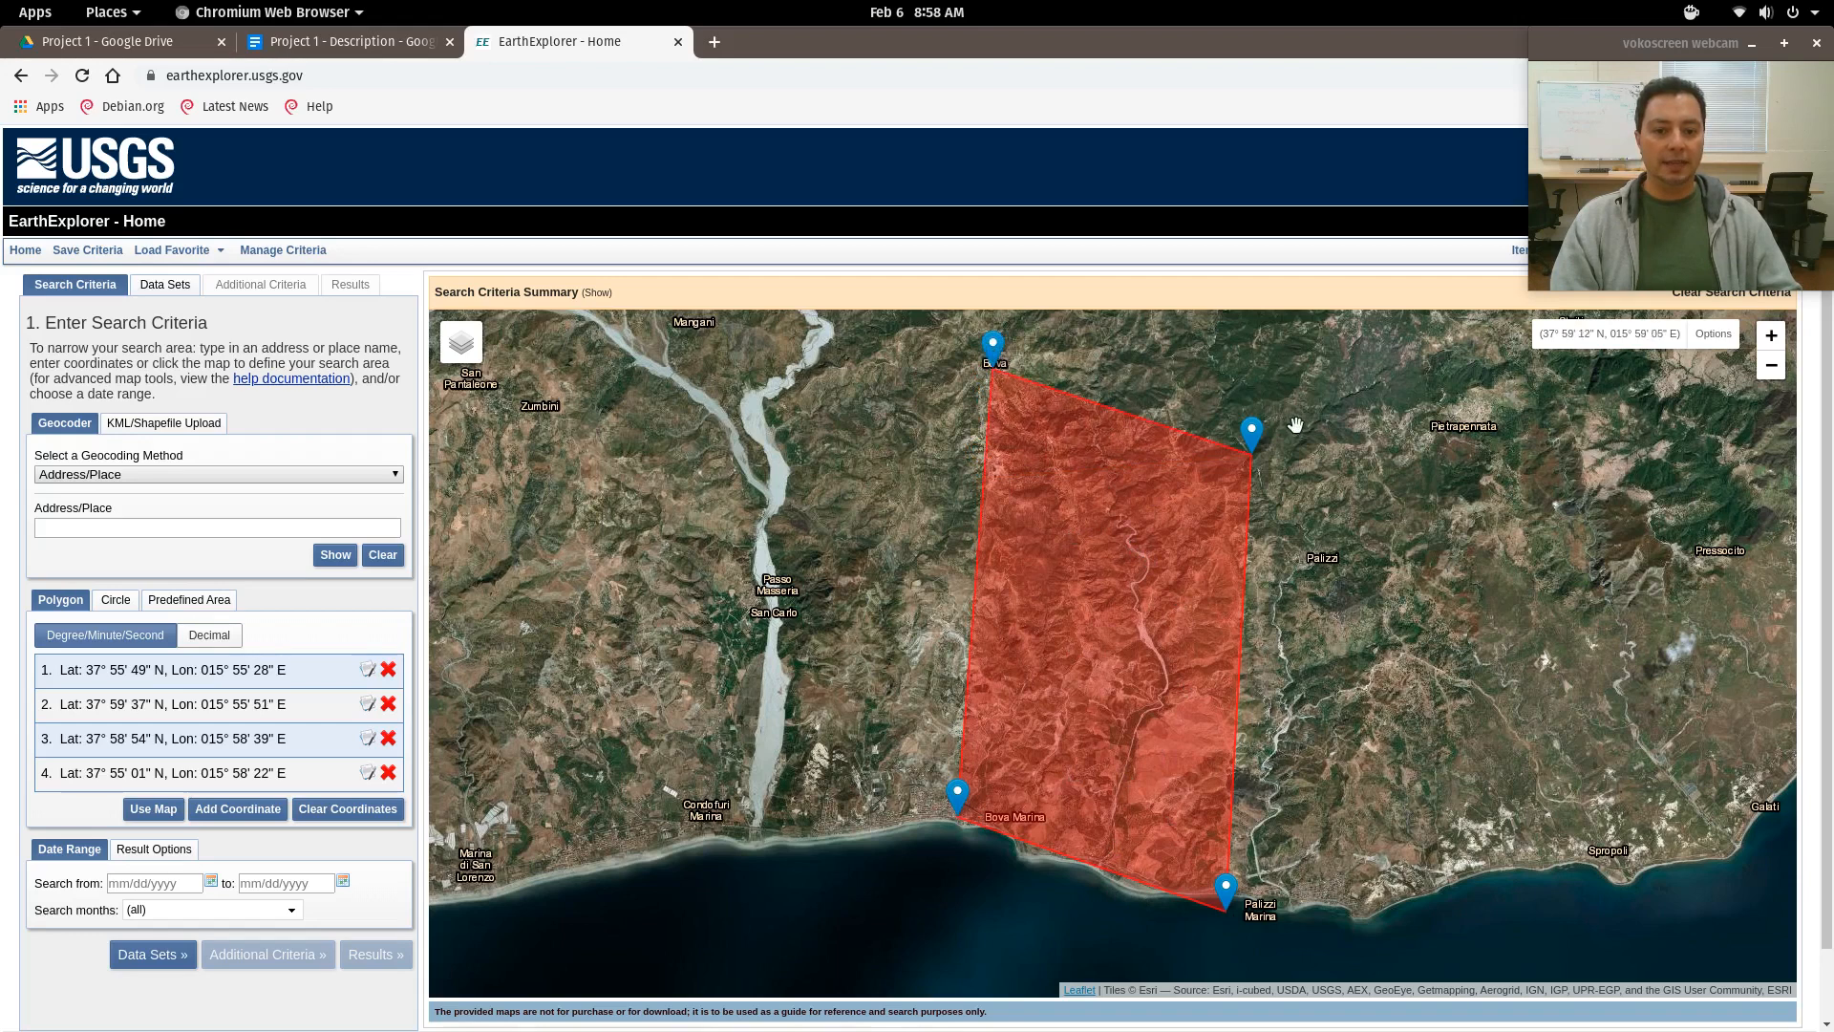
drag(1249, 434, 1249, 351)
drag(1229, 903, 1258, 899)
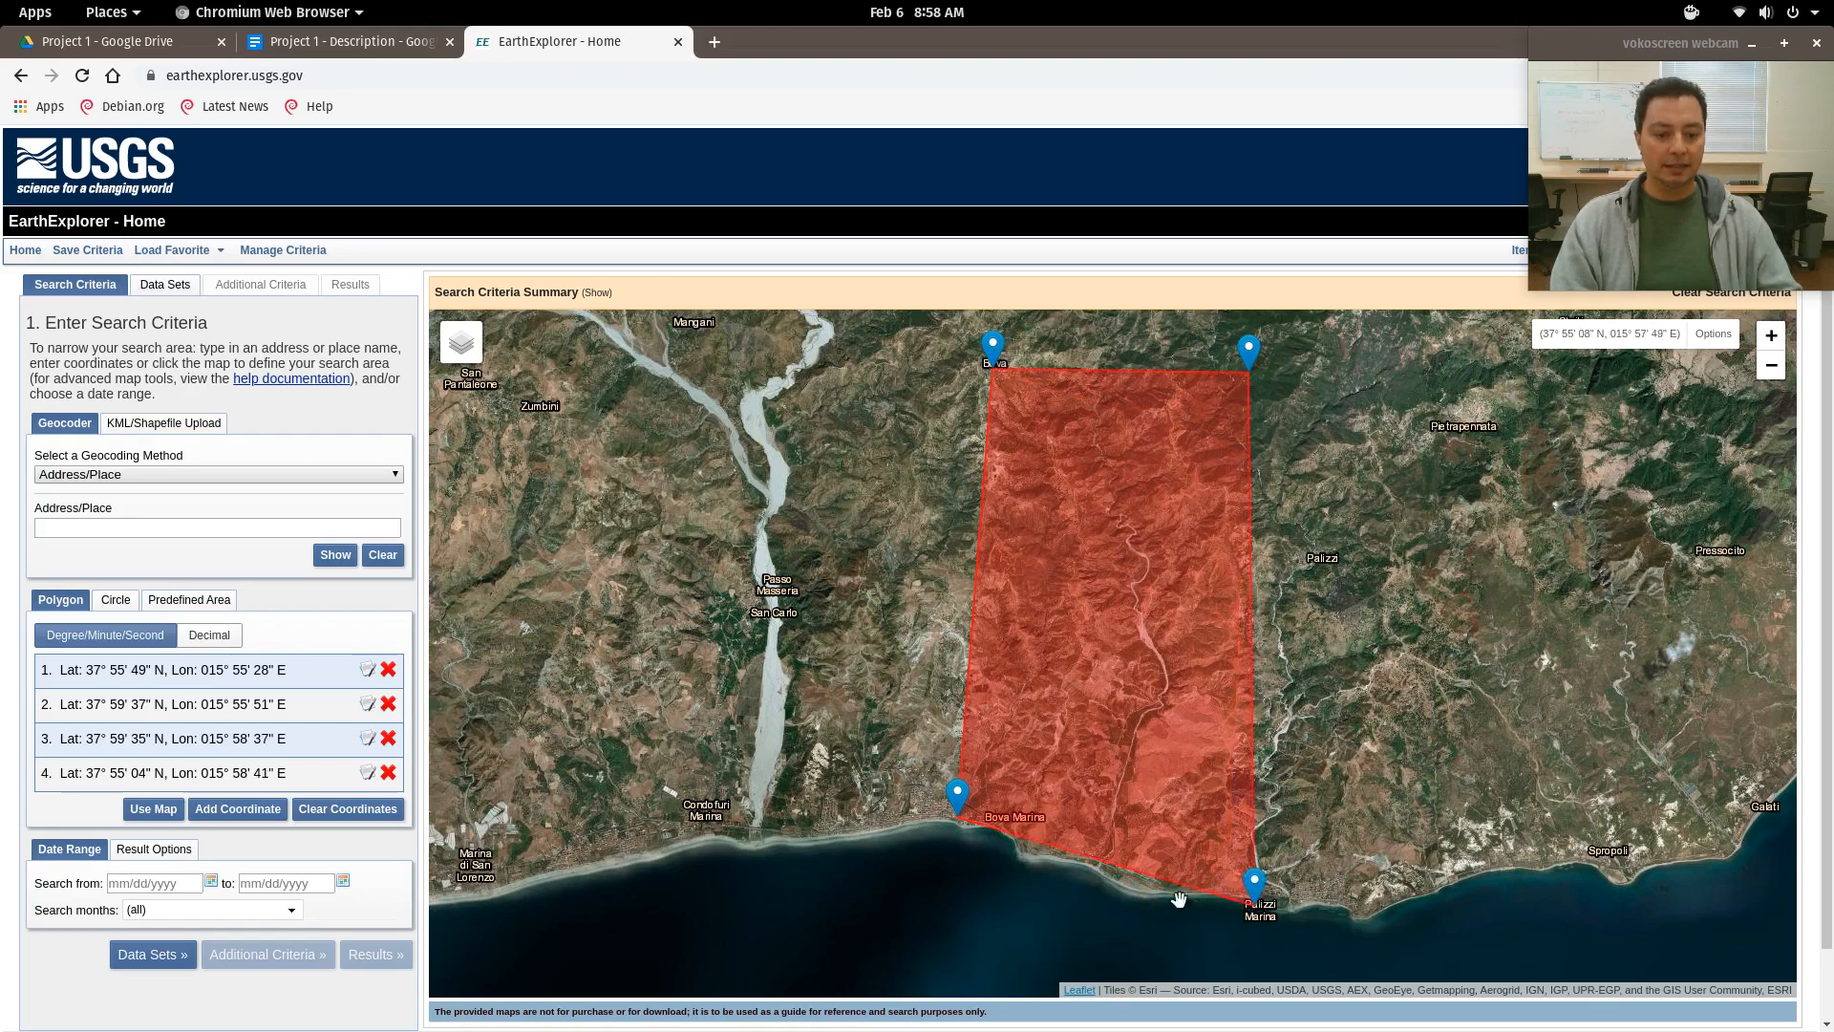
drag(961, 800, 942, 838)
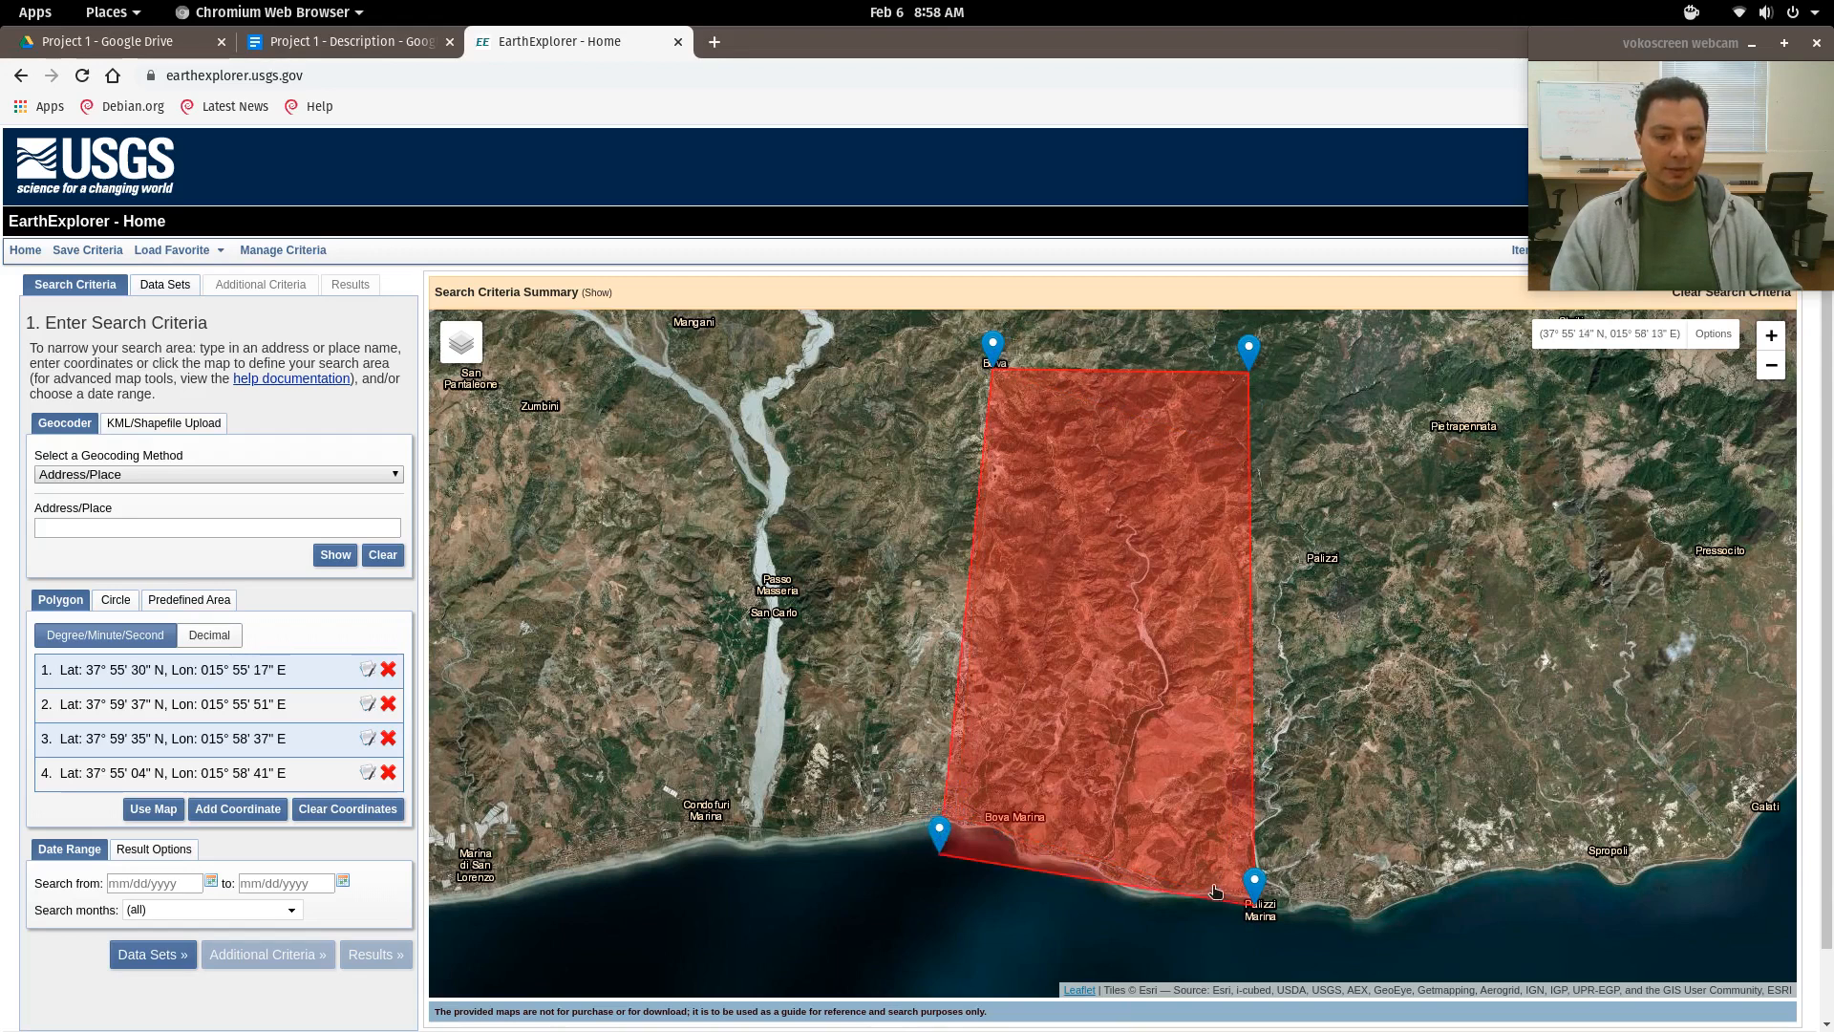
drag(1254, 891, 1252, 920)
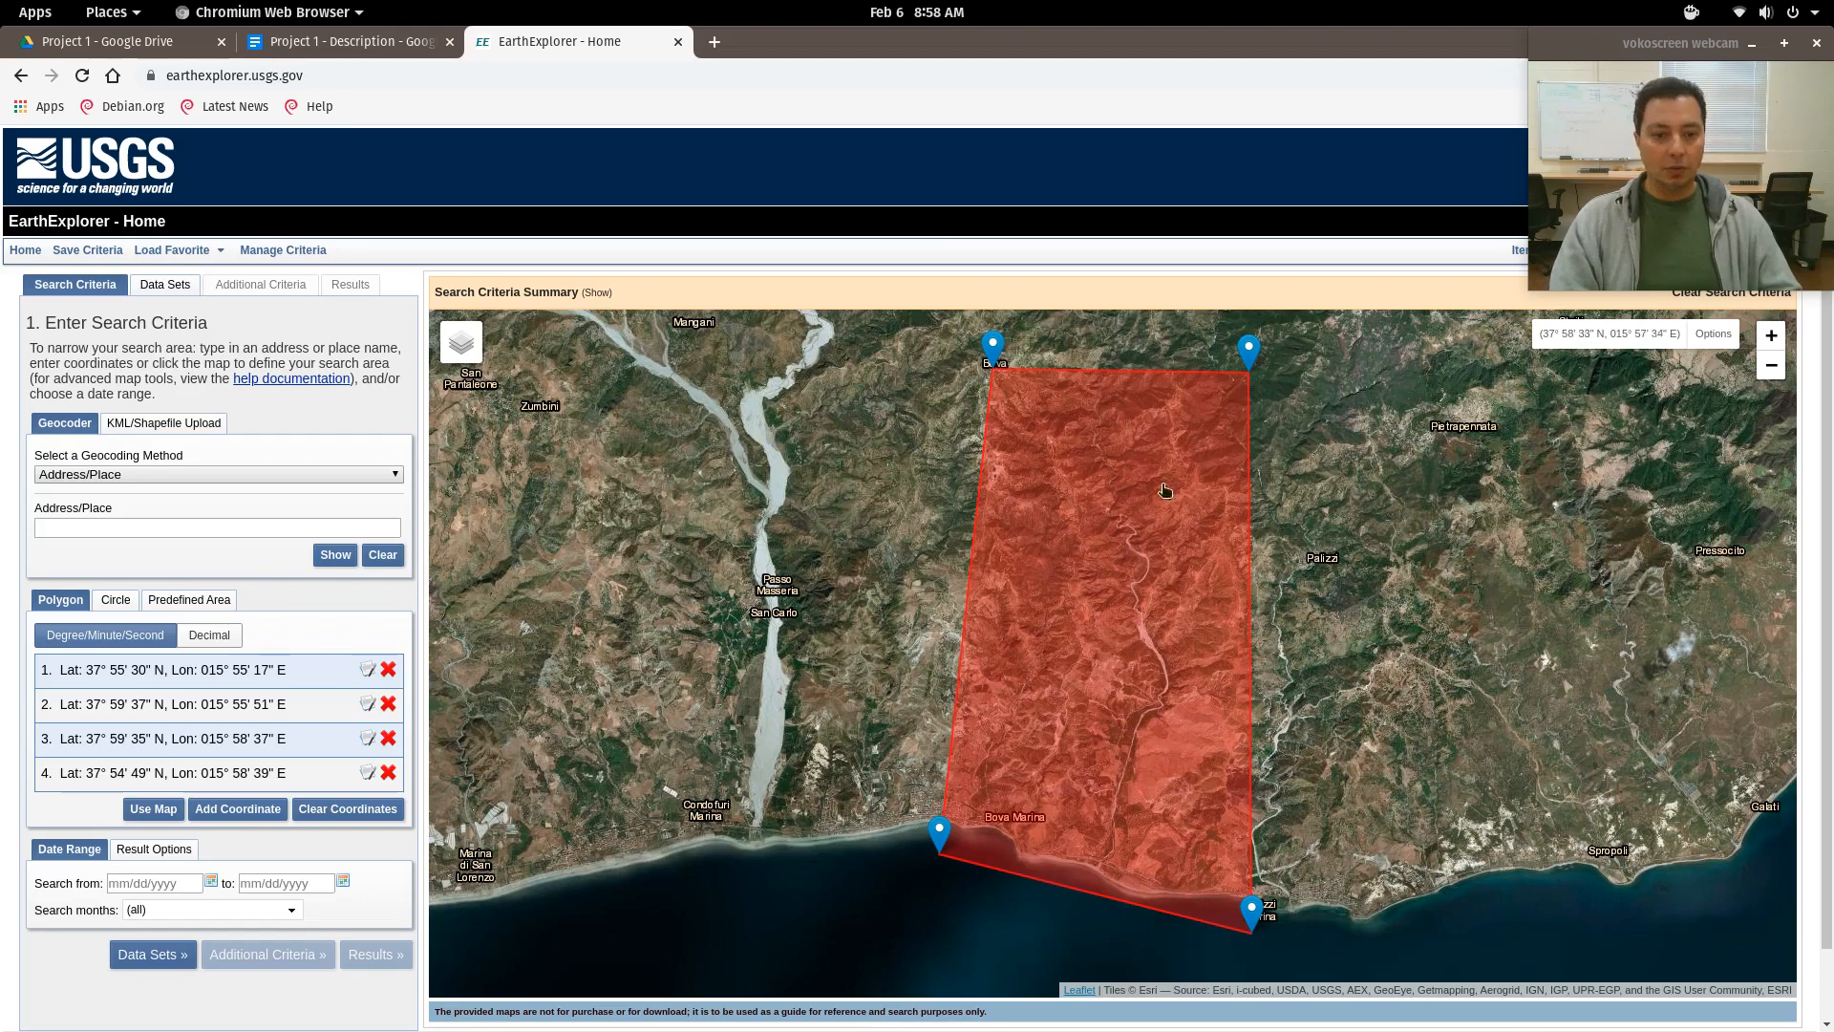
mouse_move(1242, 355)
mouse_down()
mouse_move(1263, 369)
mouse_move(1276, 350)
mouse_move(1245, 339)
mouse_up()
click(1285, 606)
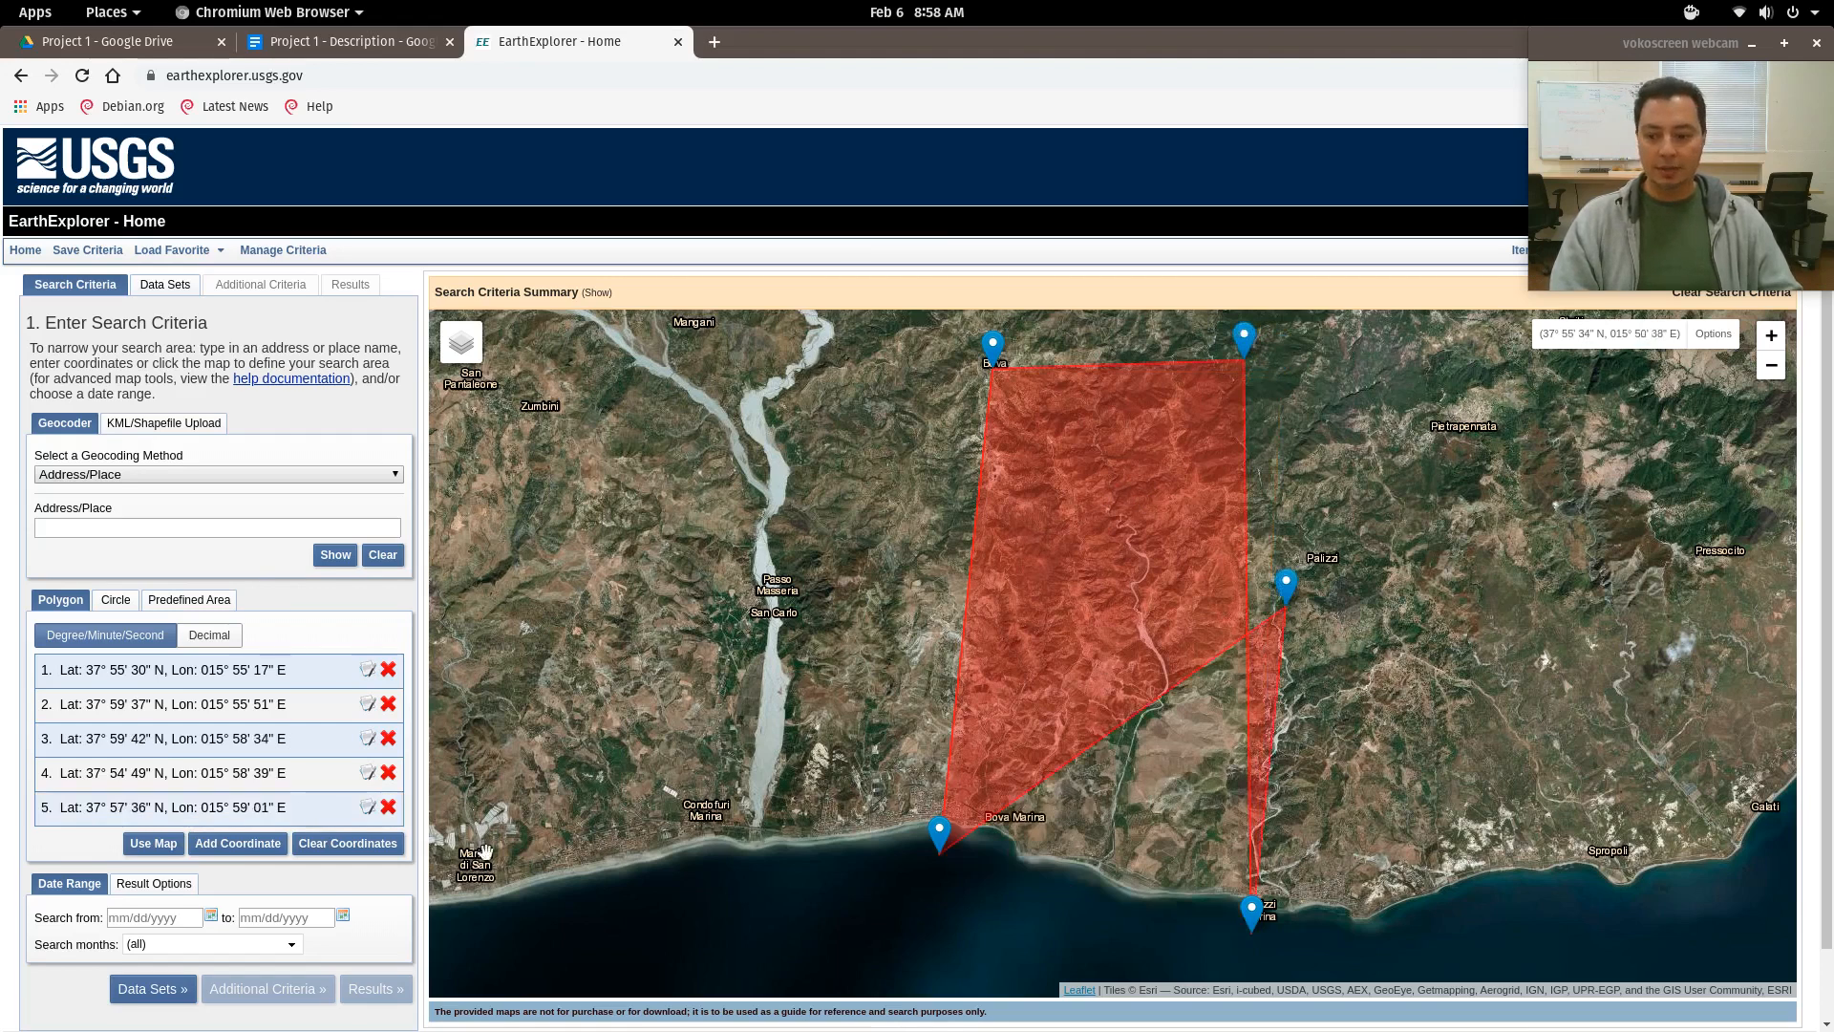
click(387, 807)
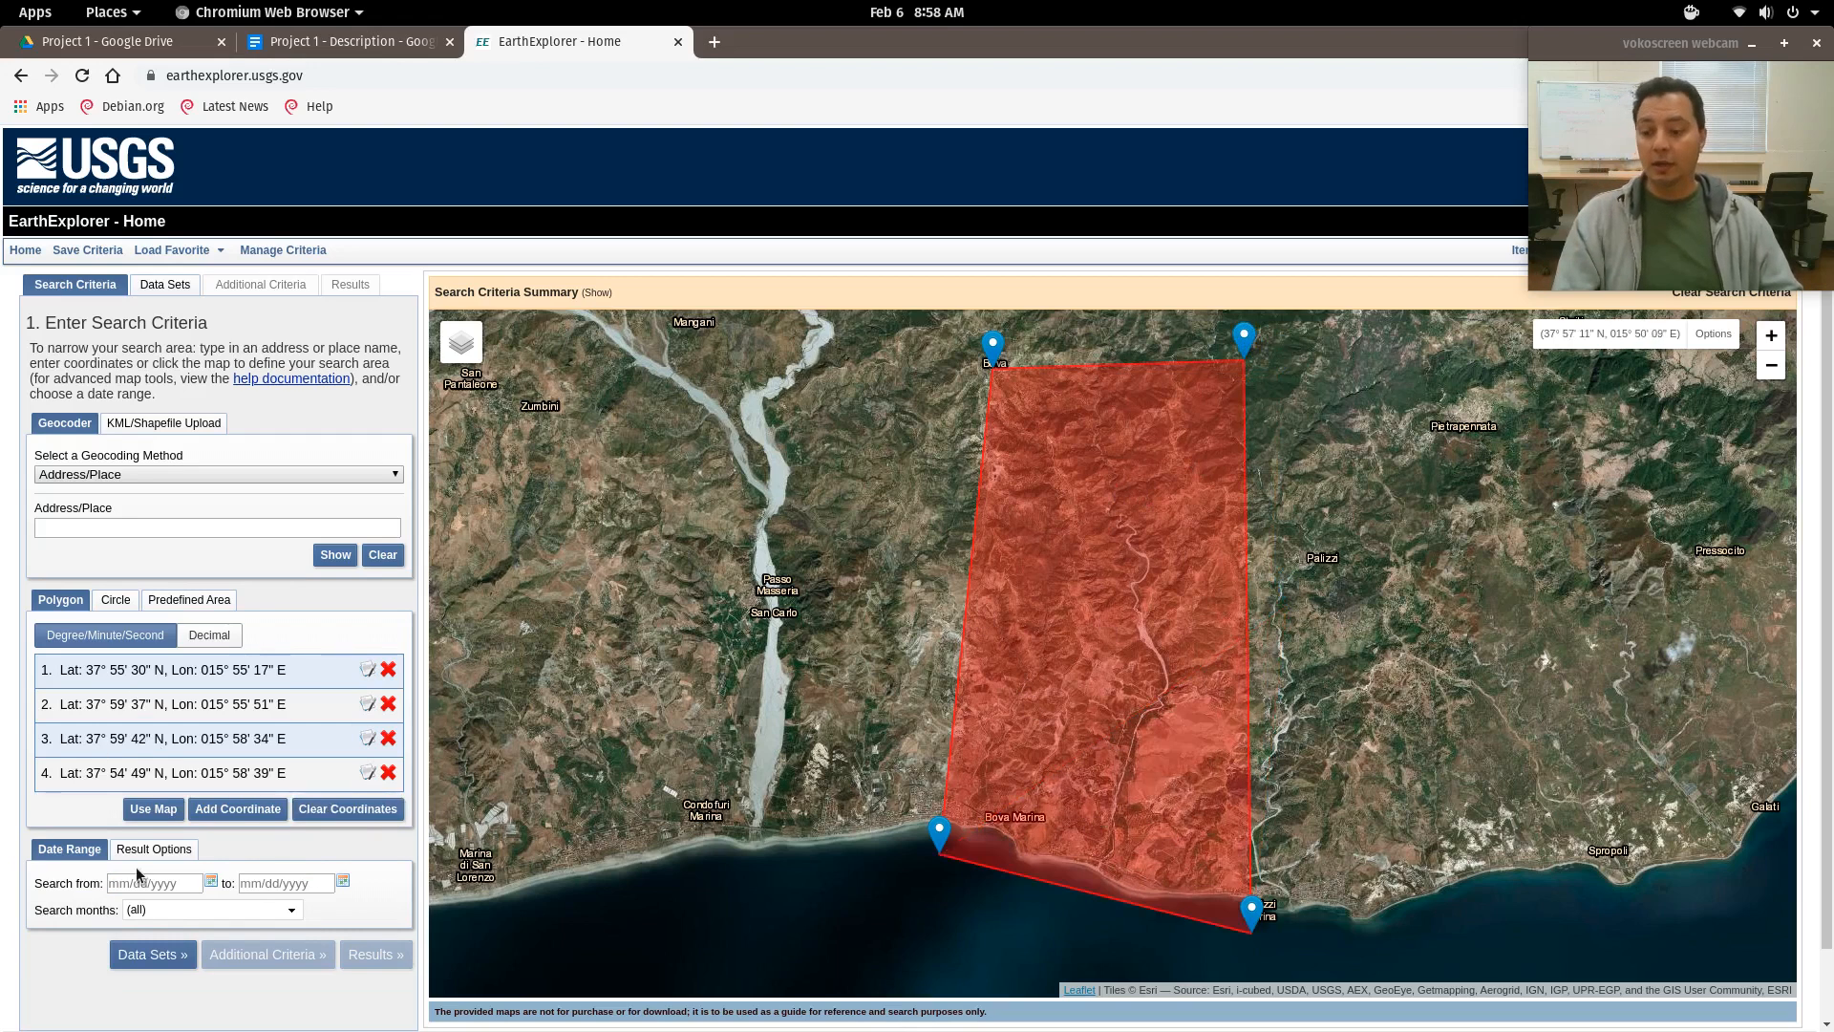
Look through the Declassified Data sets, and select SRTM 1 Arc-Second Global under Digital Elevation as the data set.
click(159, 956)
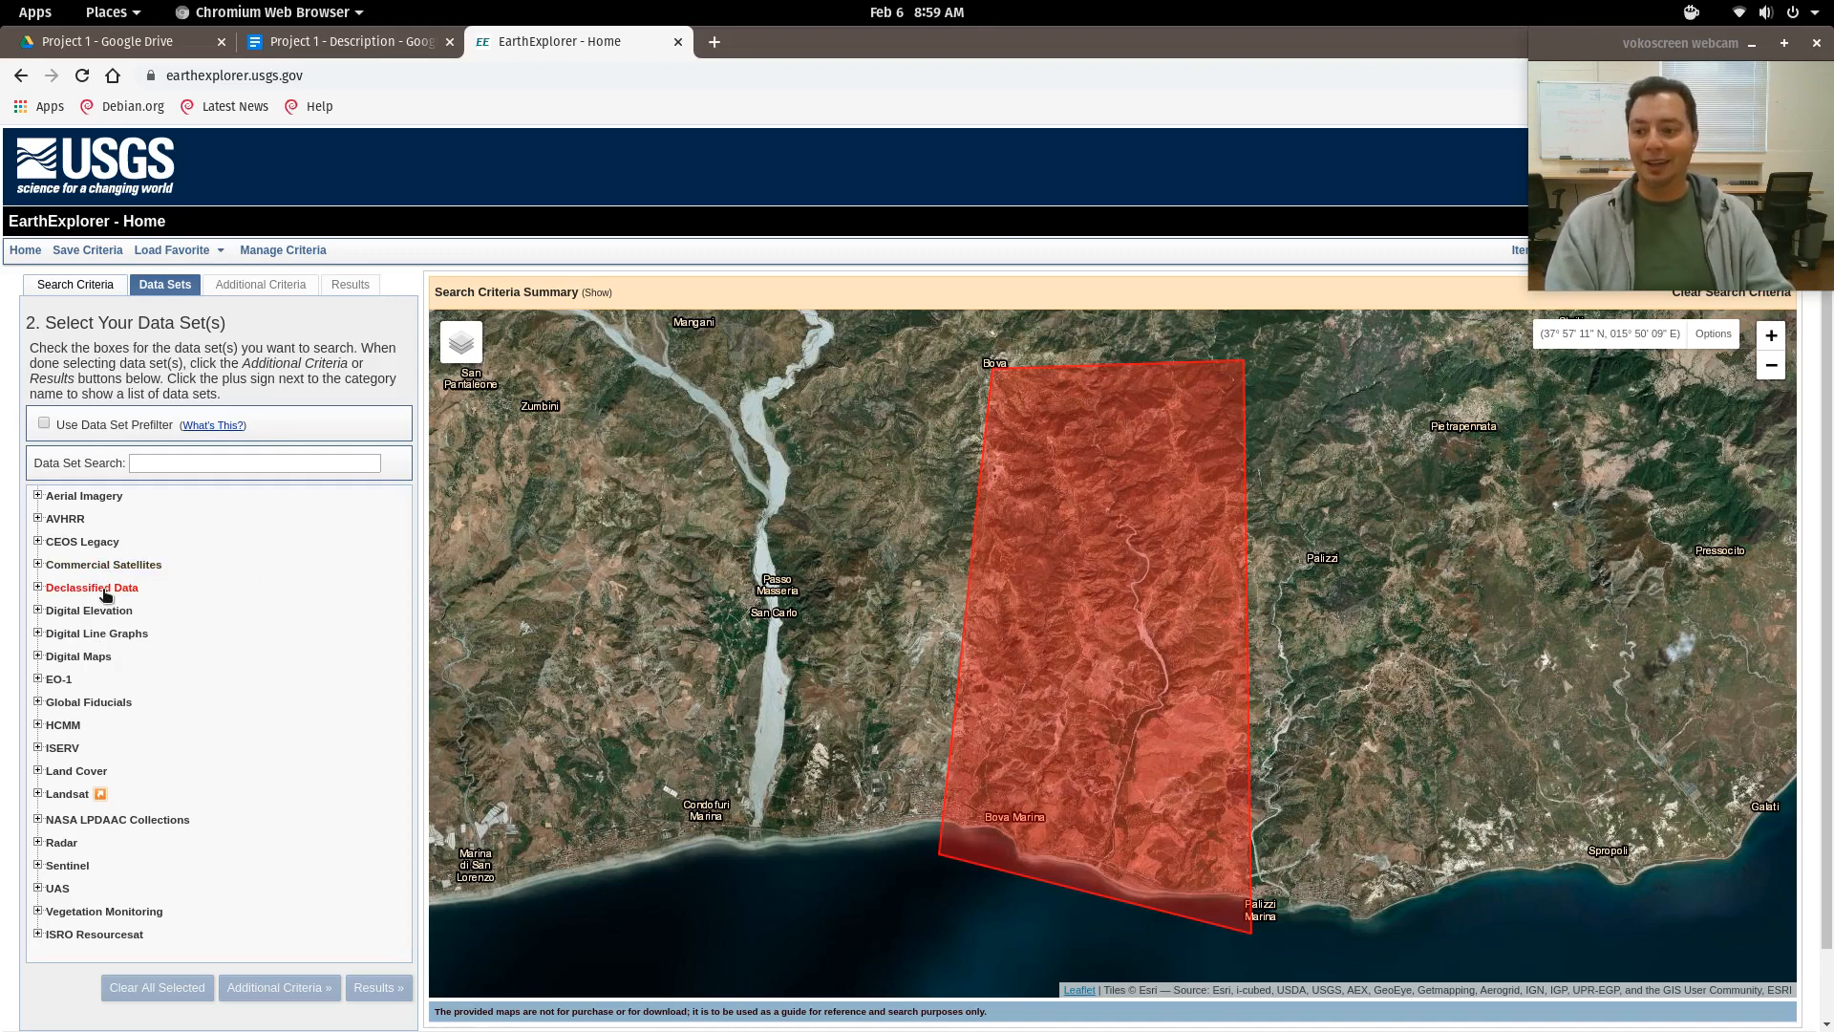
click(39, 589)
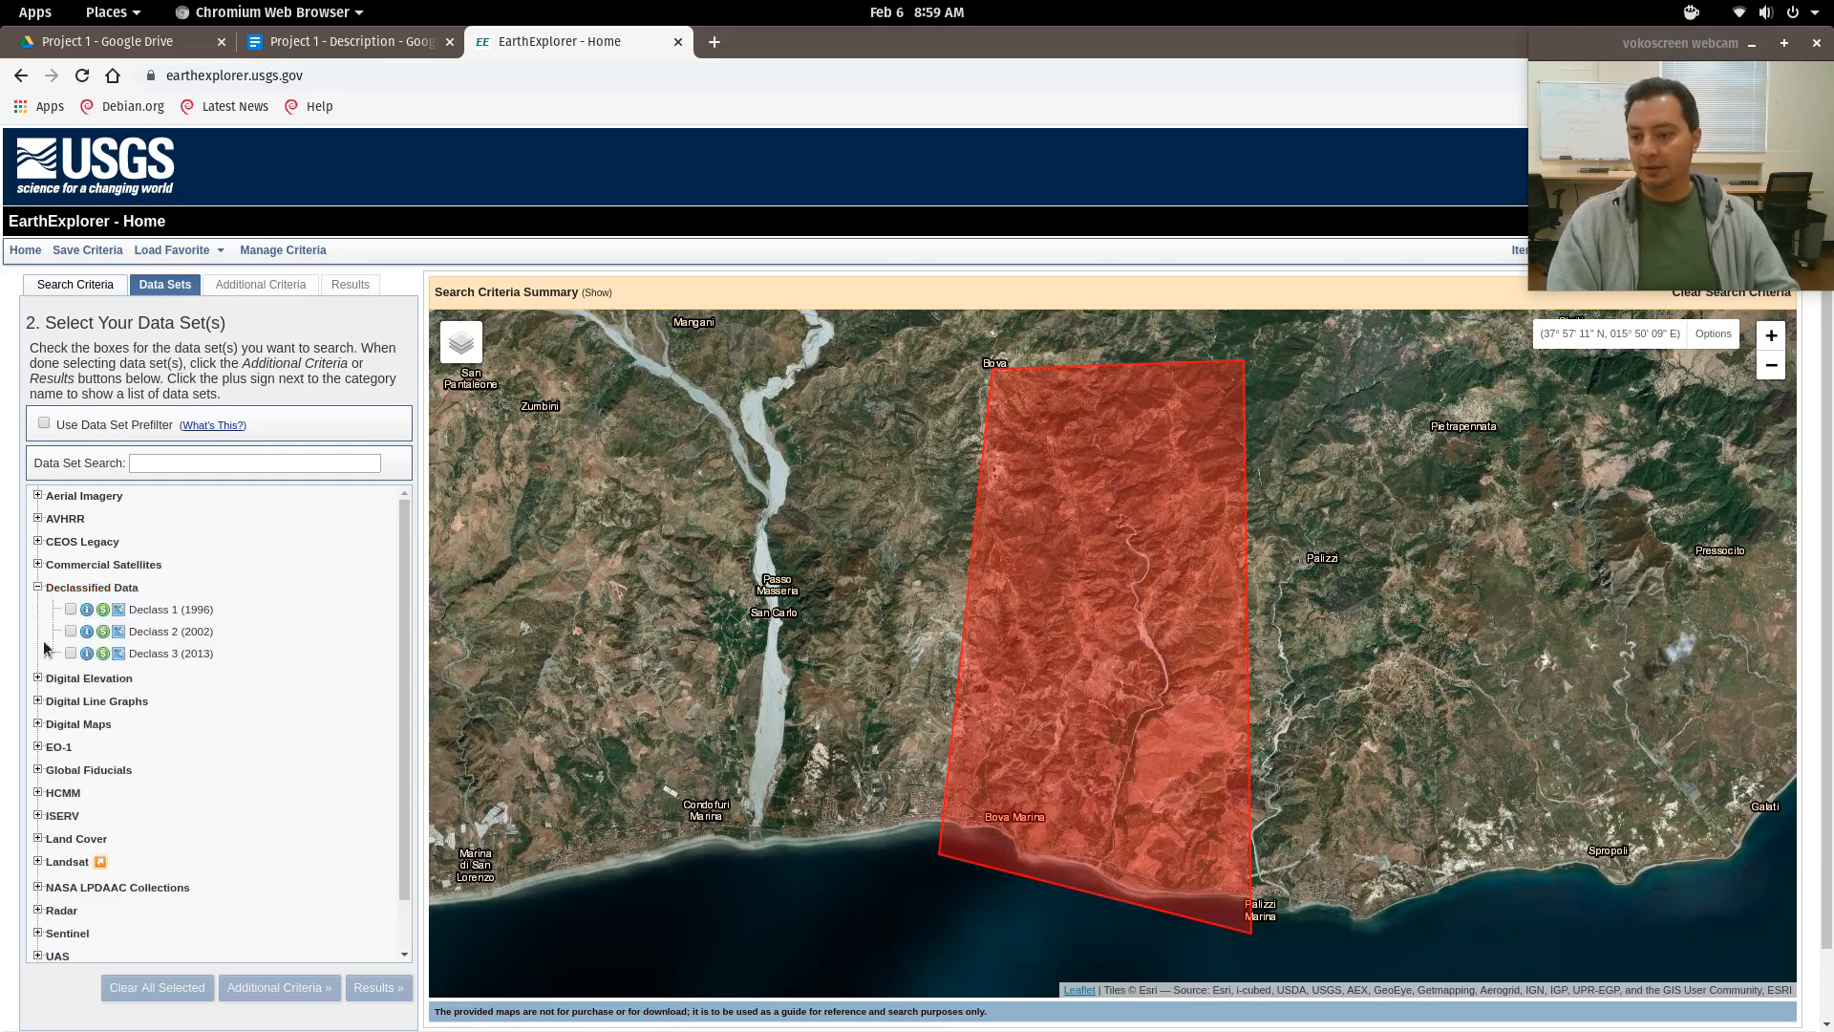
click(39, 588)
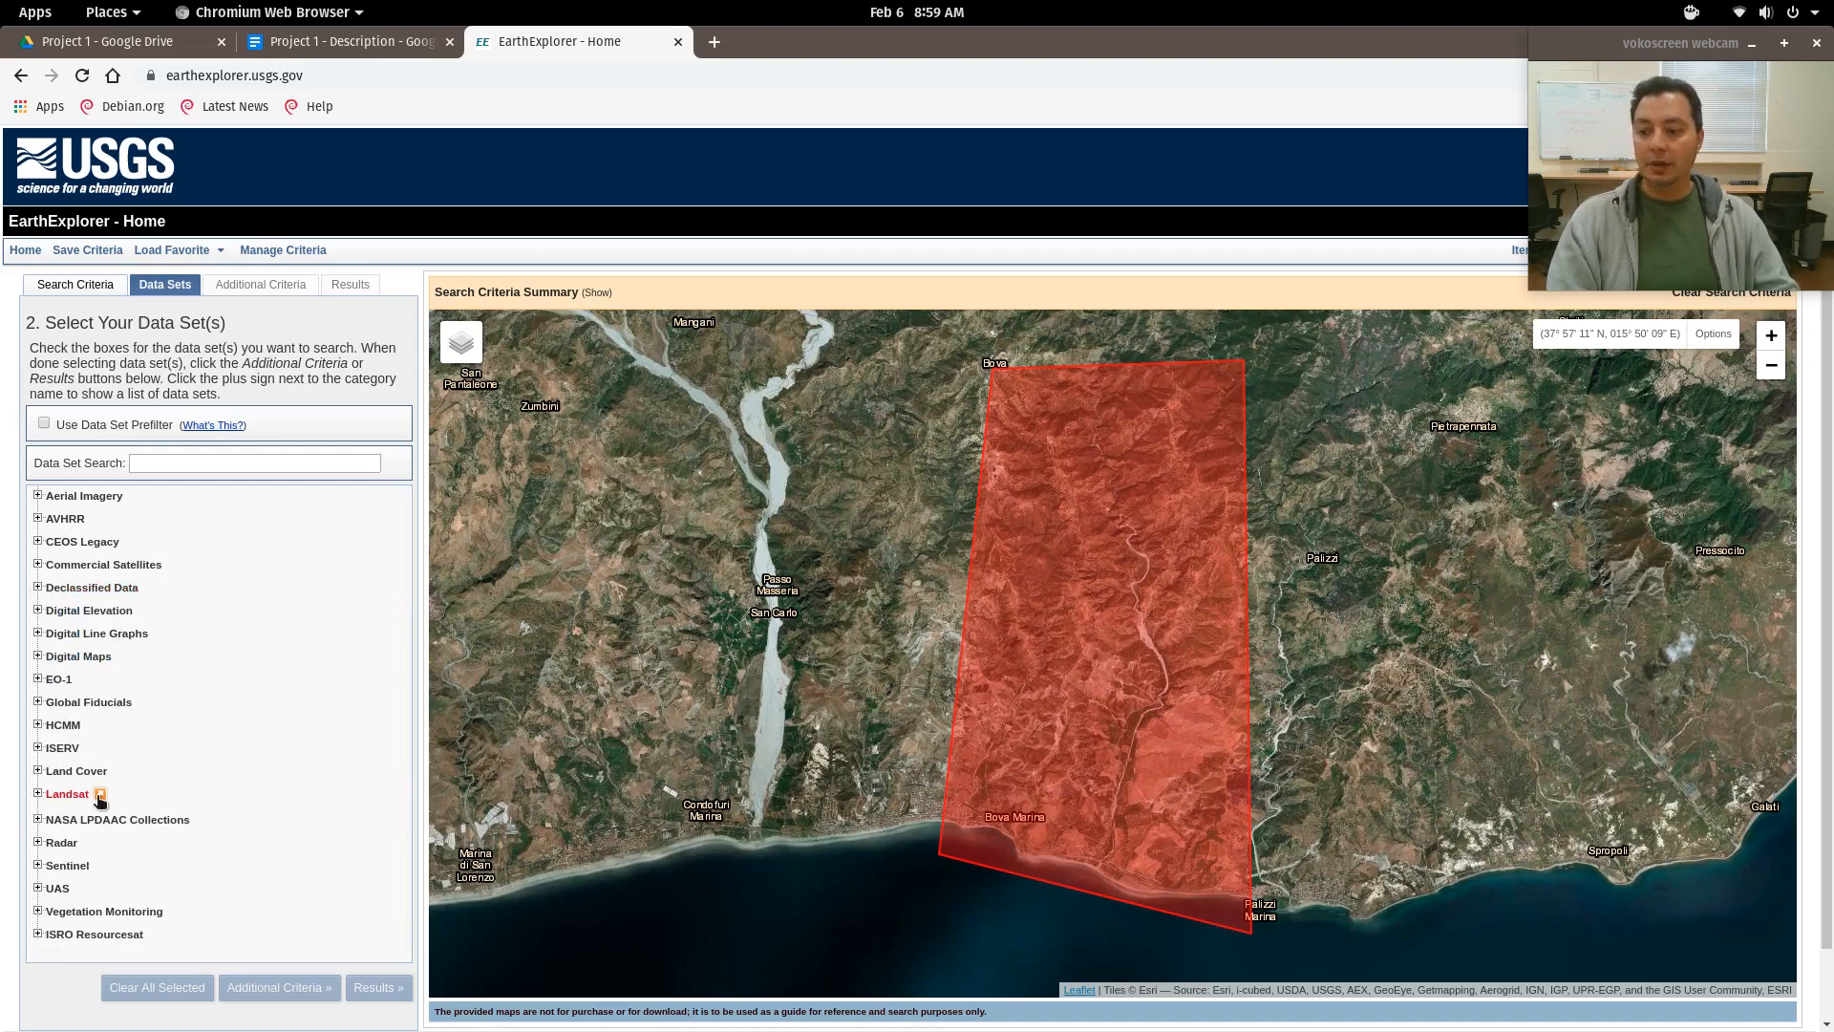
click(38, 611)
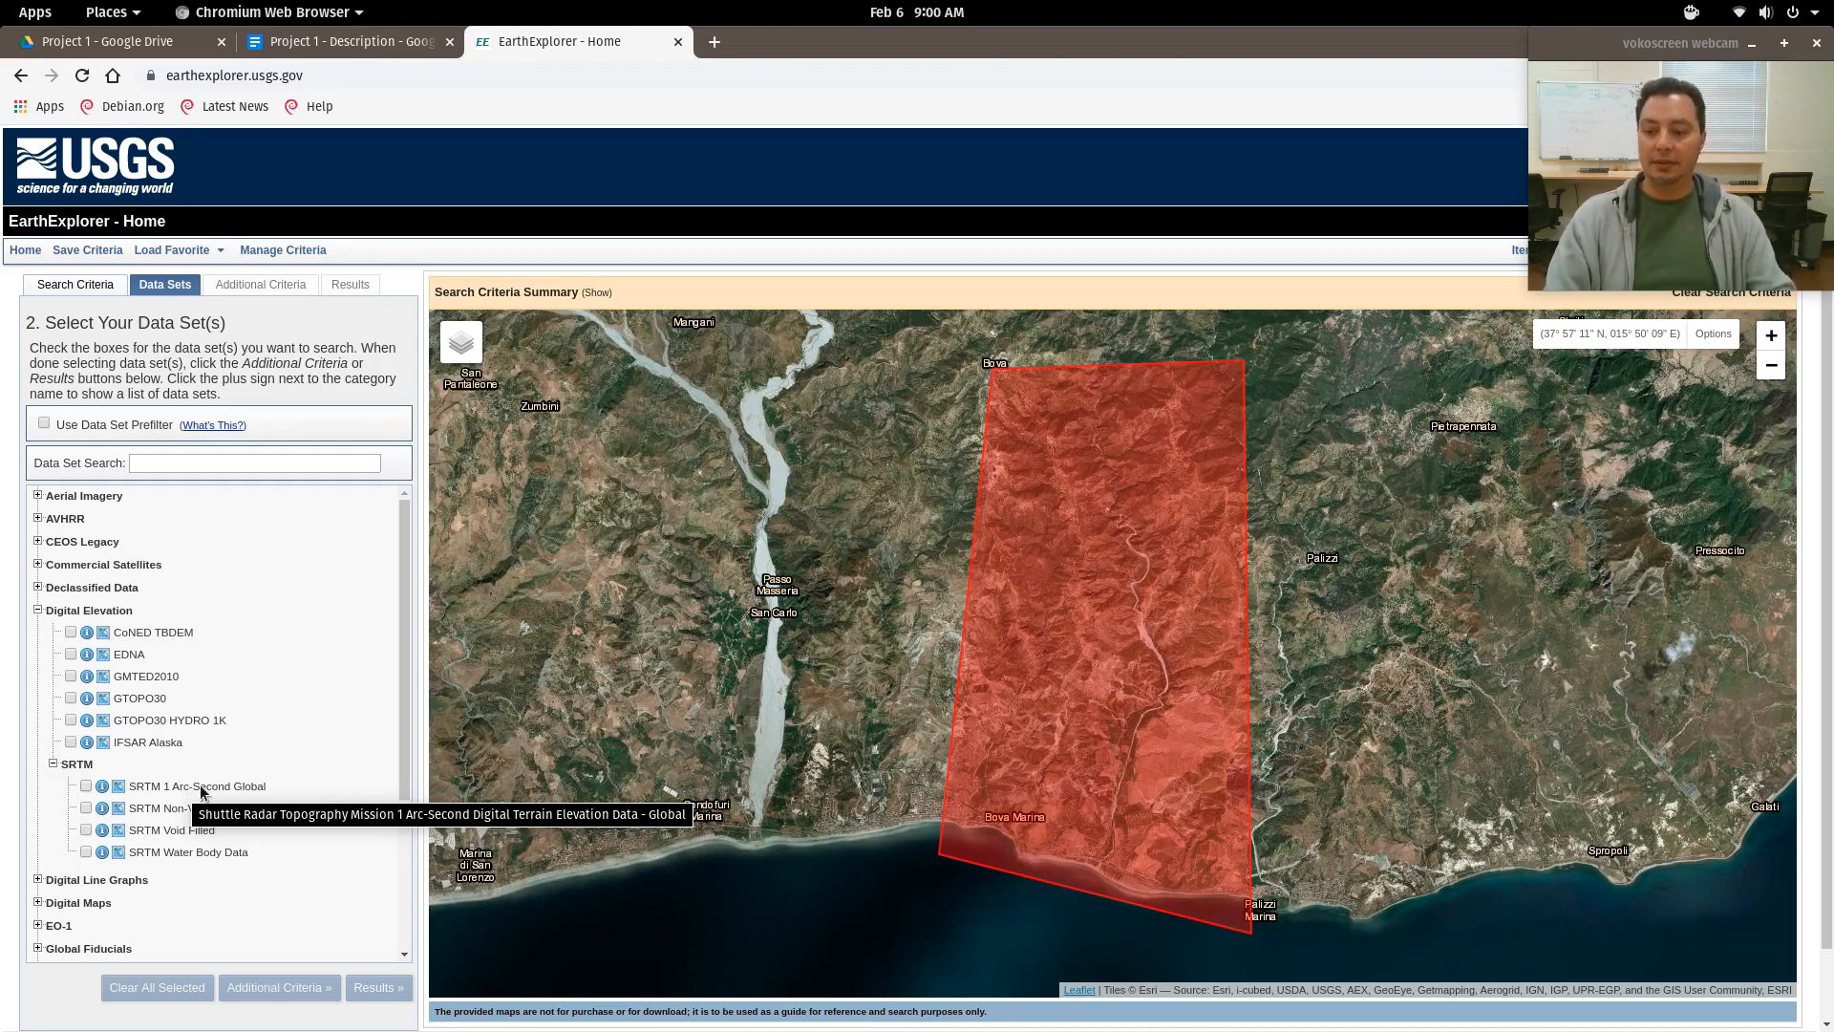
click(88, 786)
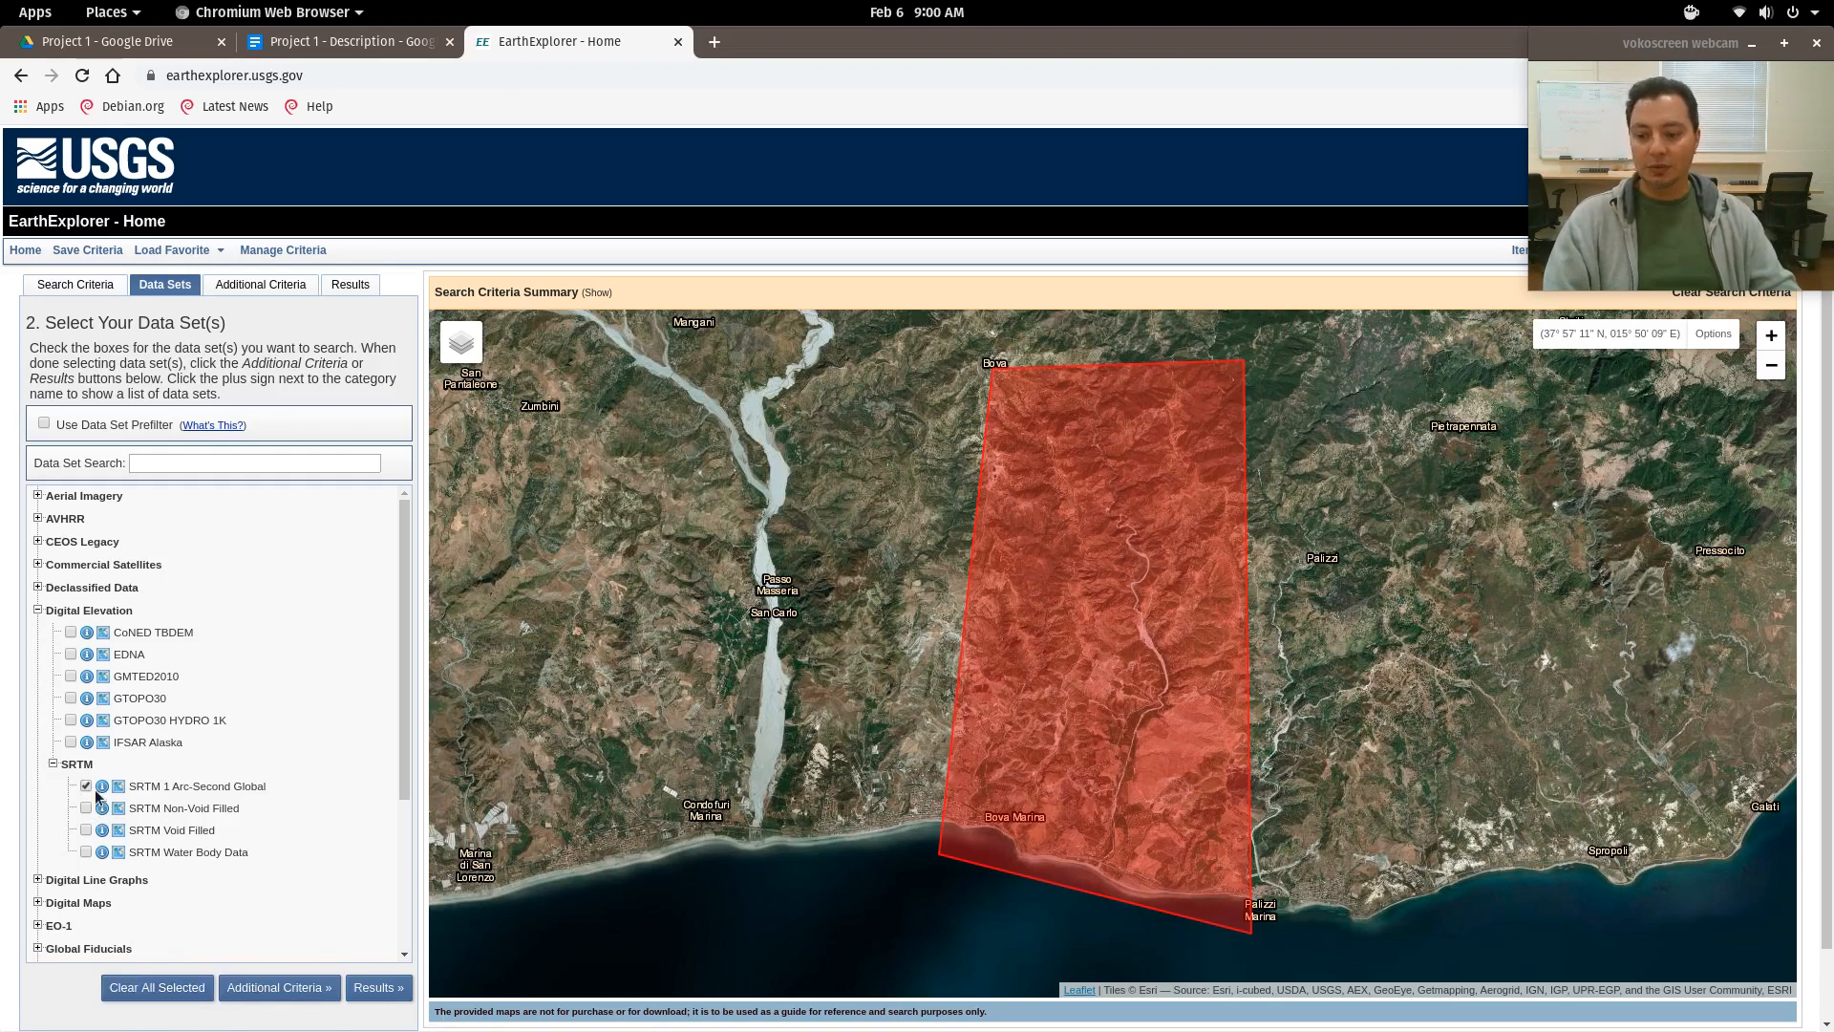
Check the additional criteria offered for SRTM 1 Arc-Second Global and run the search for the selected area.
click(287, 987)
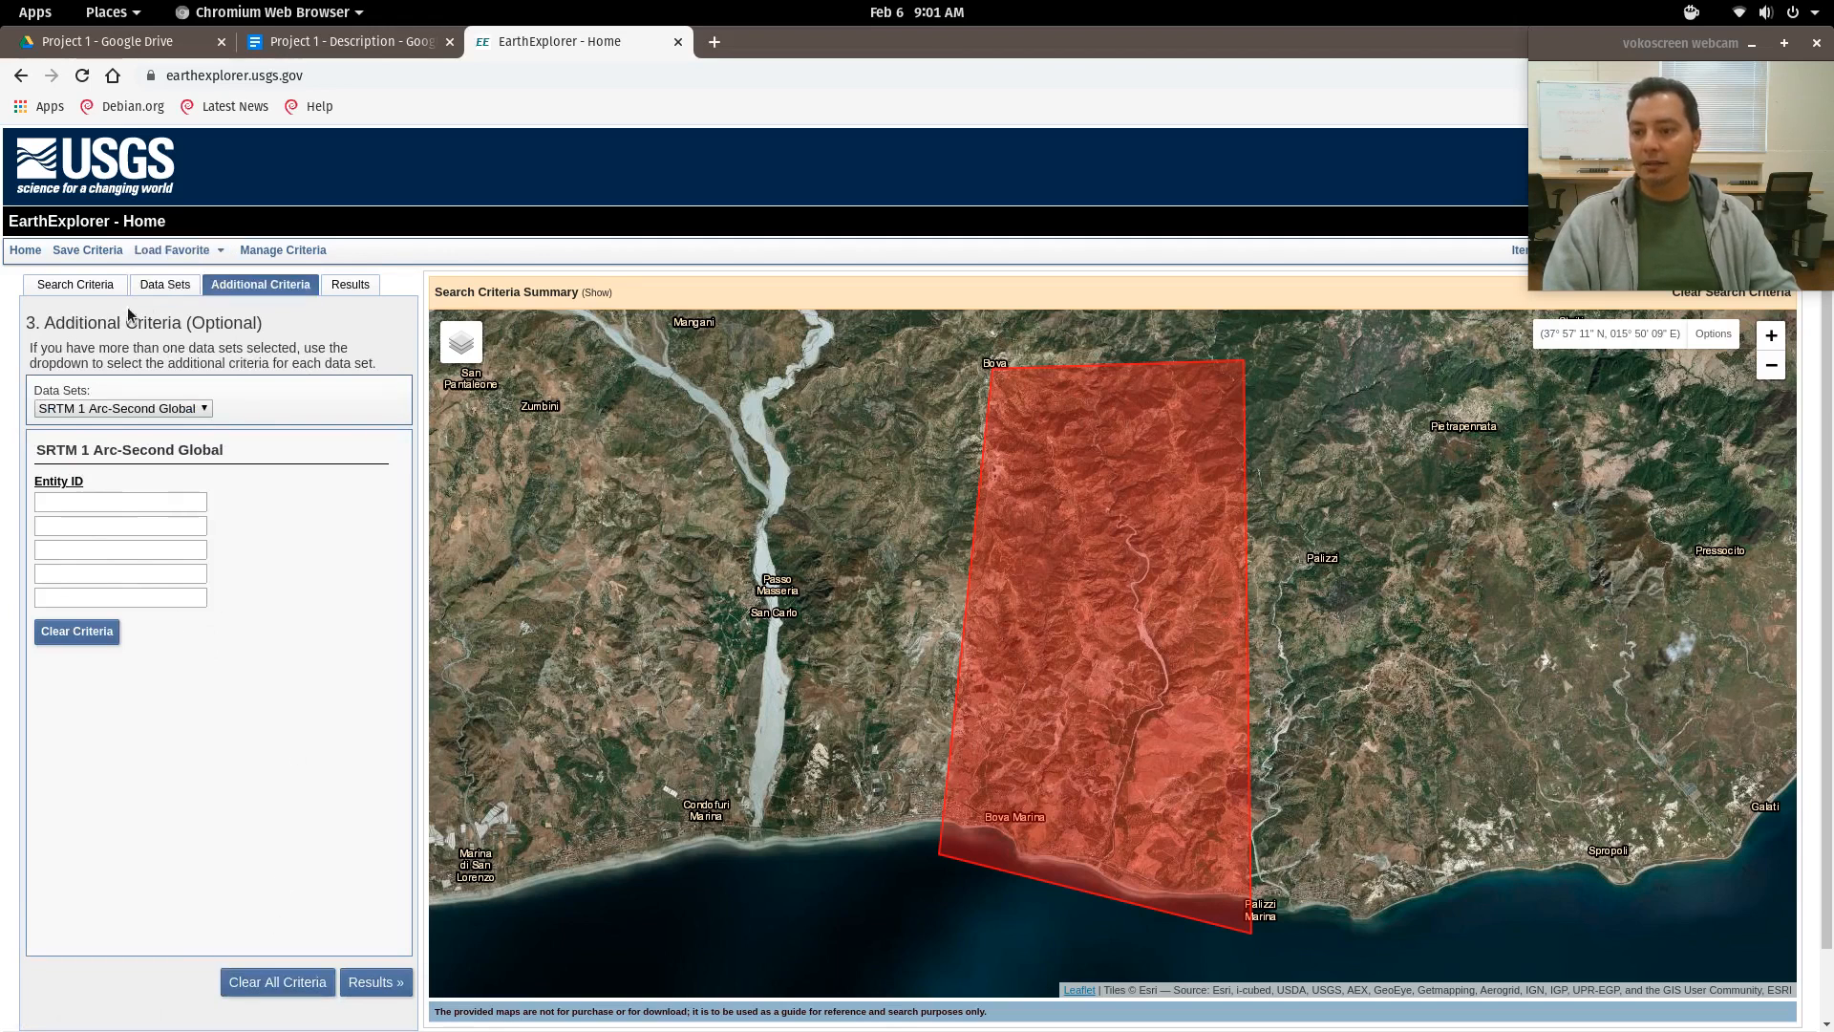
click(161, 287)
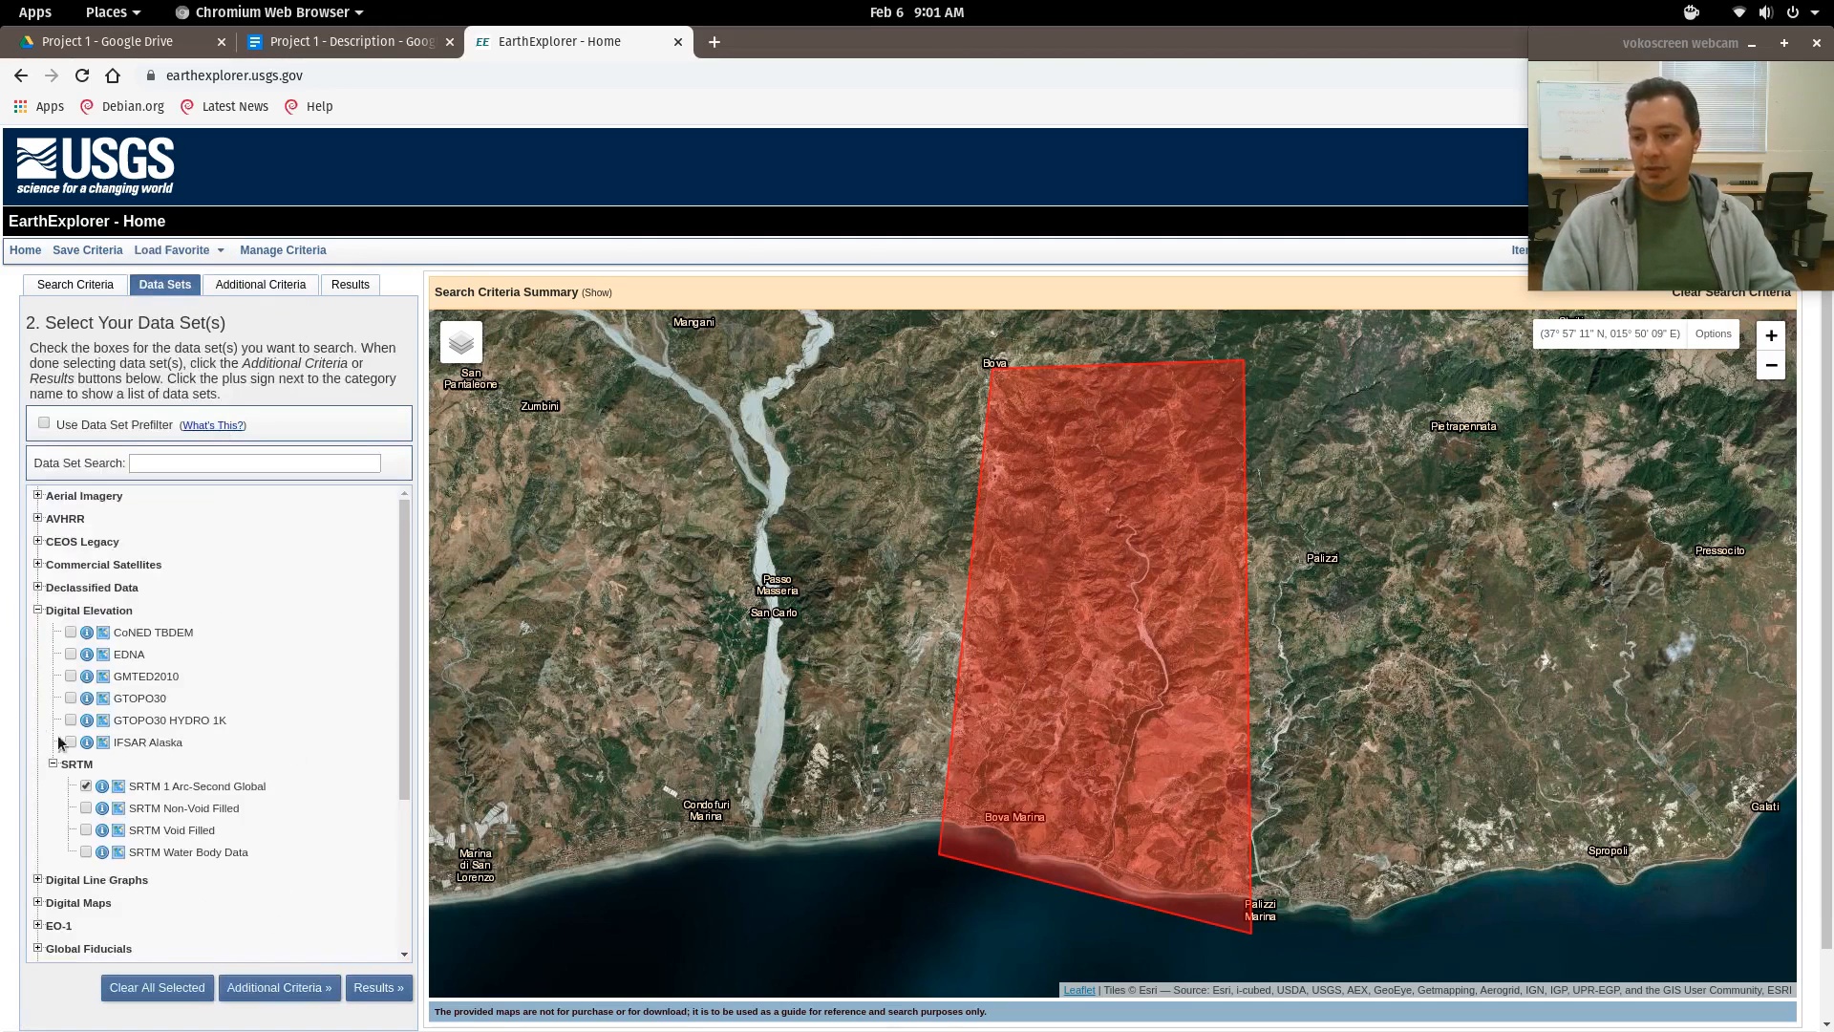
click(378, 987)
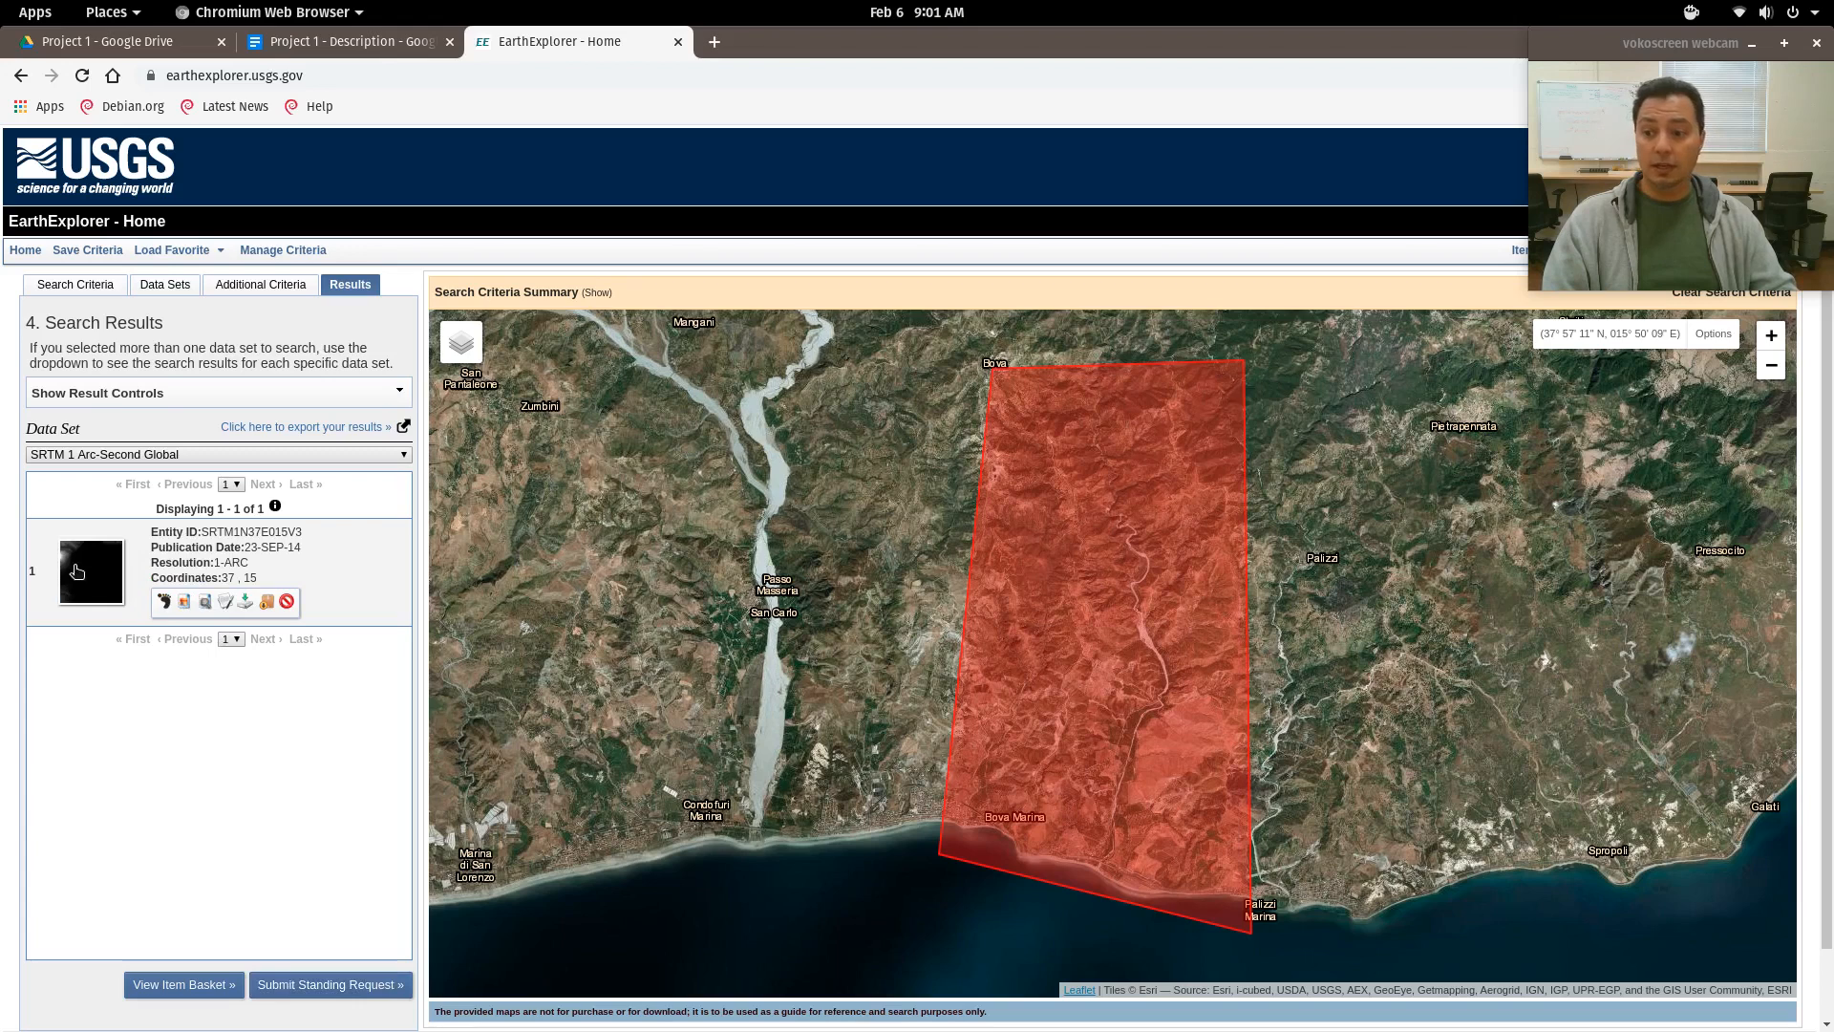
Compare the SRTM scene's footprint and its browse image overlay with the search polygon on the map.
click(166, 605)
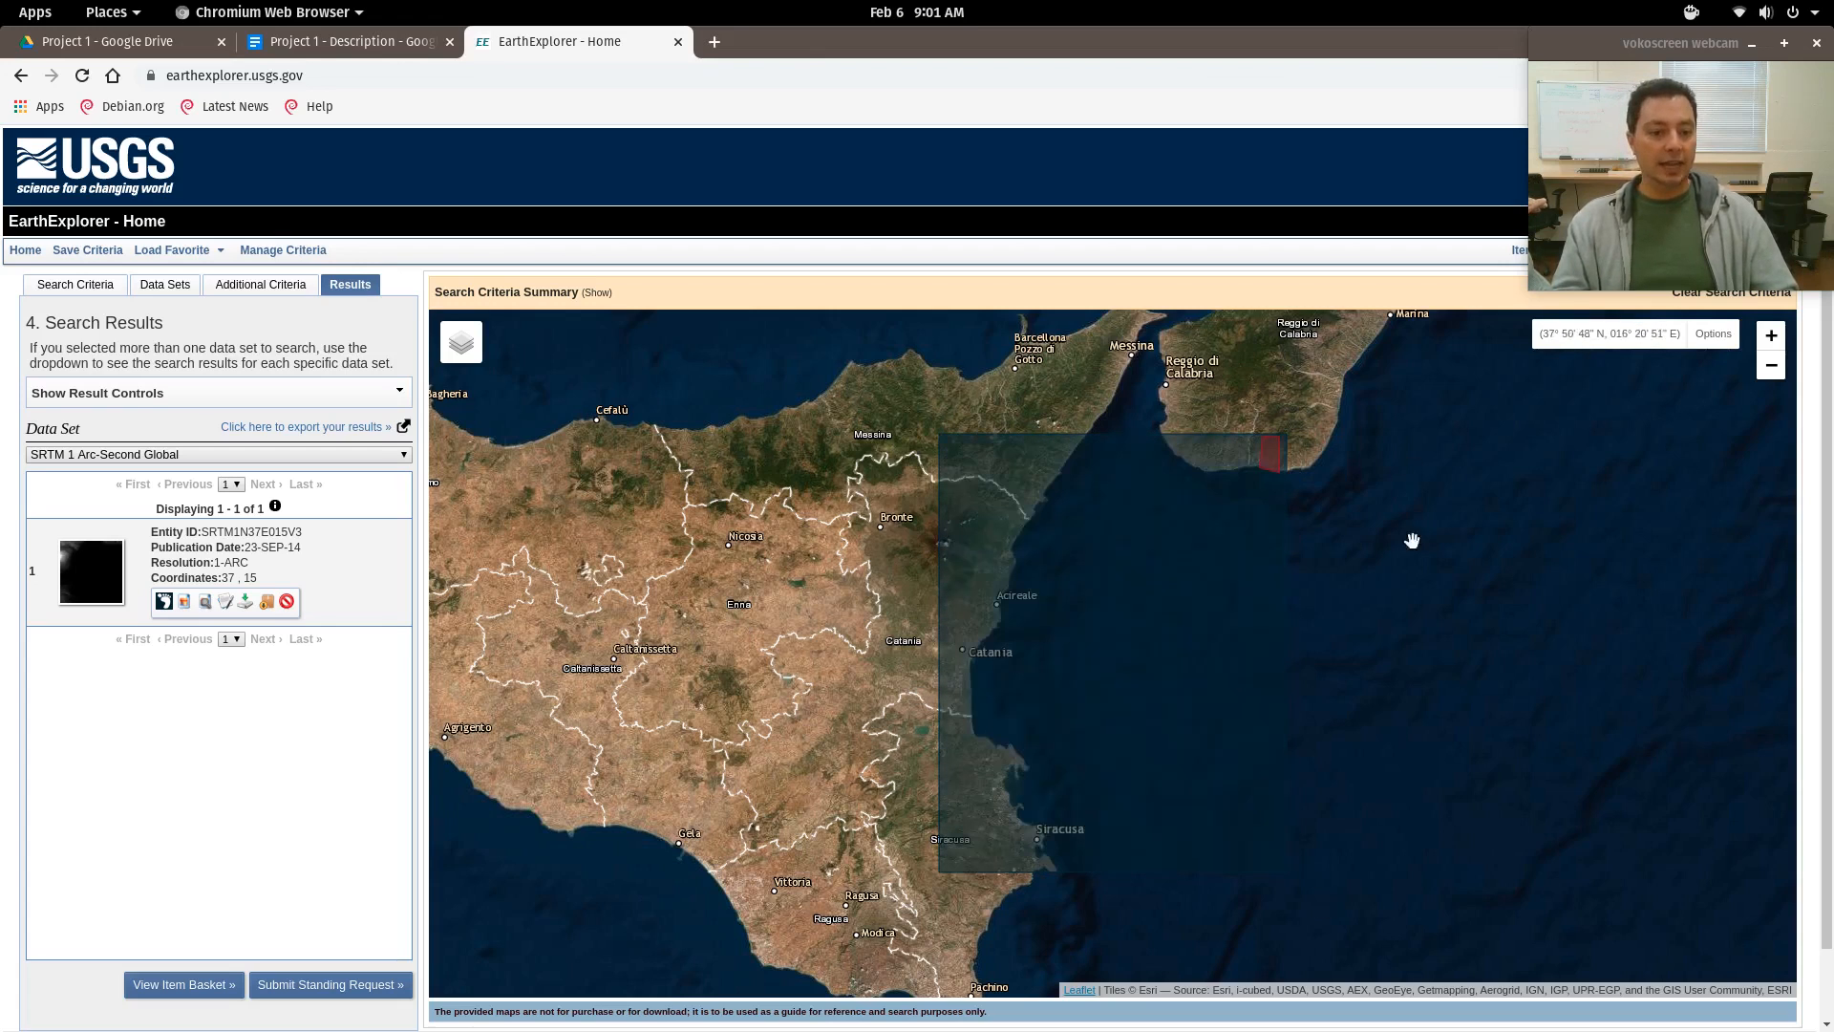
scroll(1420, 717, down, 1)
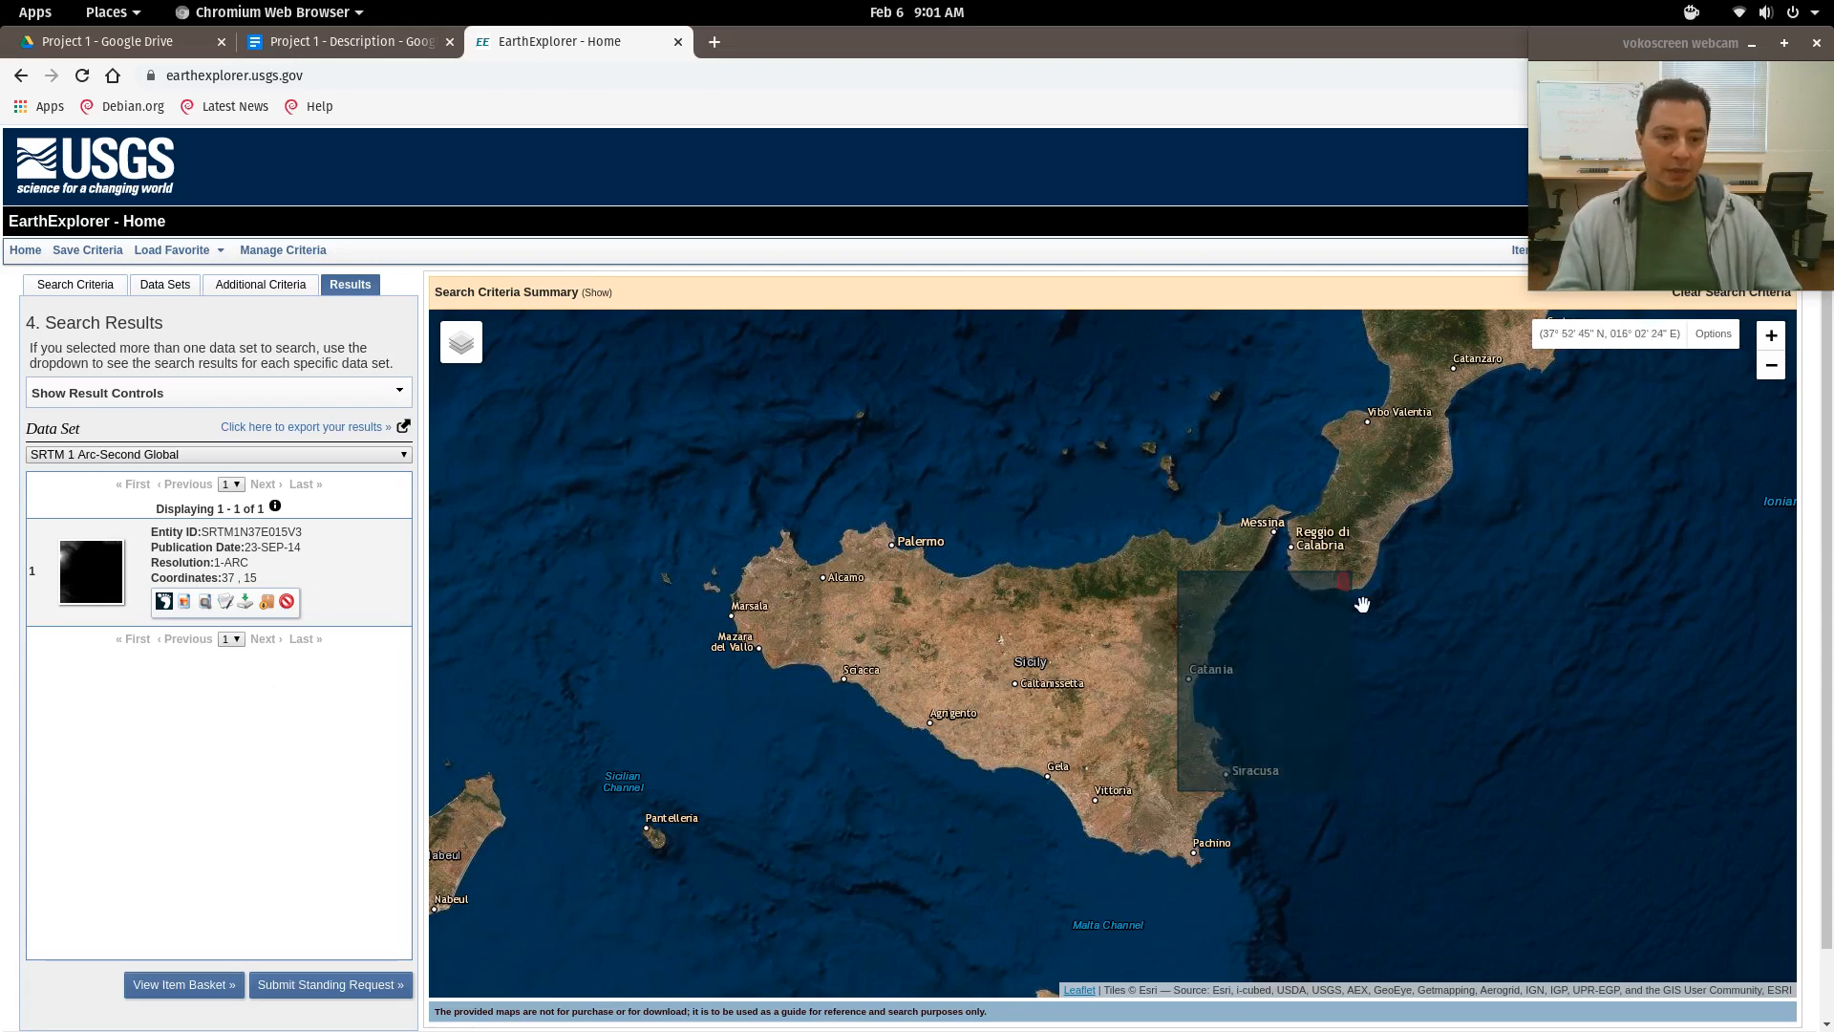
scroll(1360, 593, up, 1)
scroll(1300, 593, up, 1)
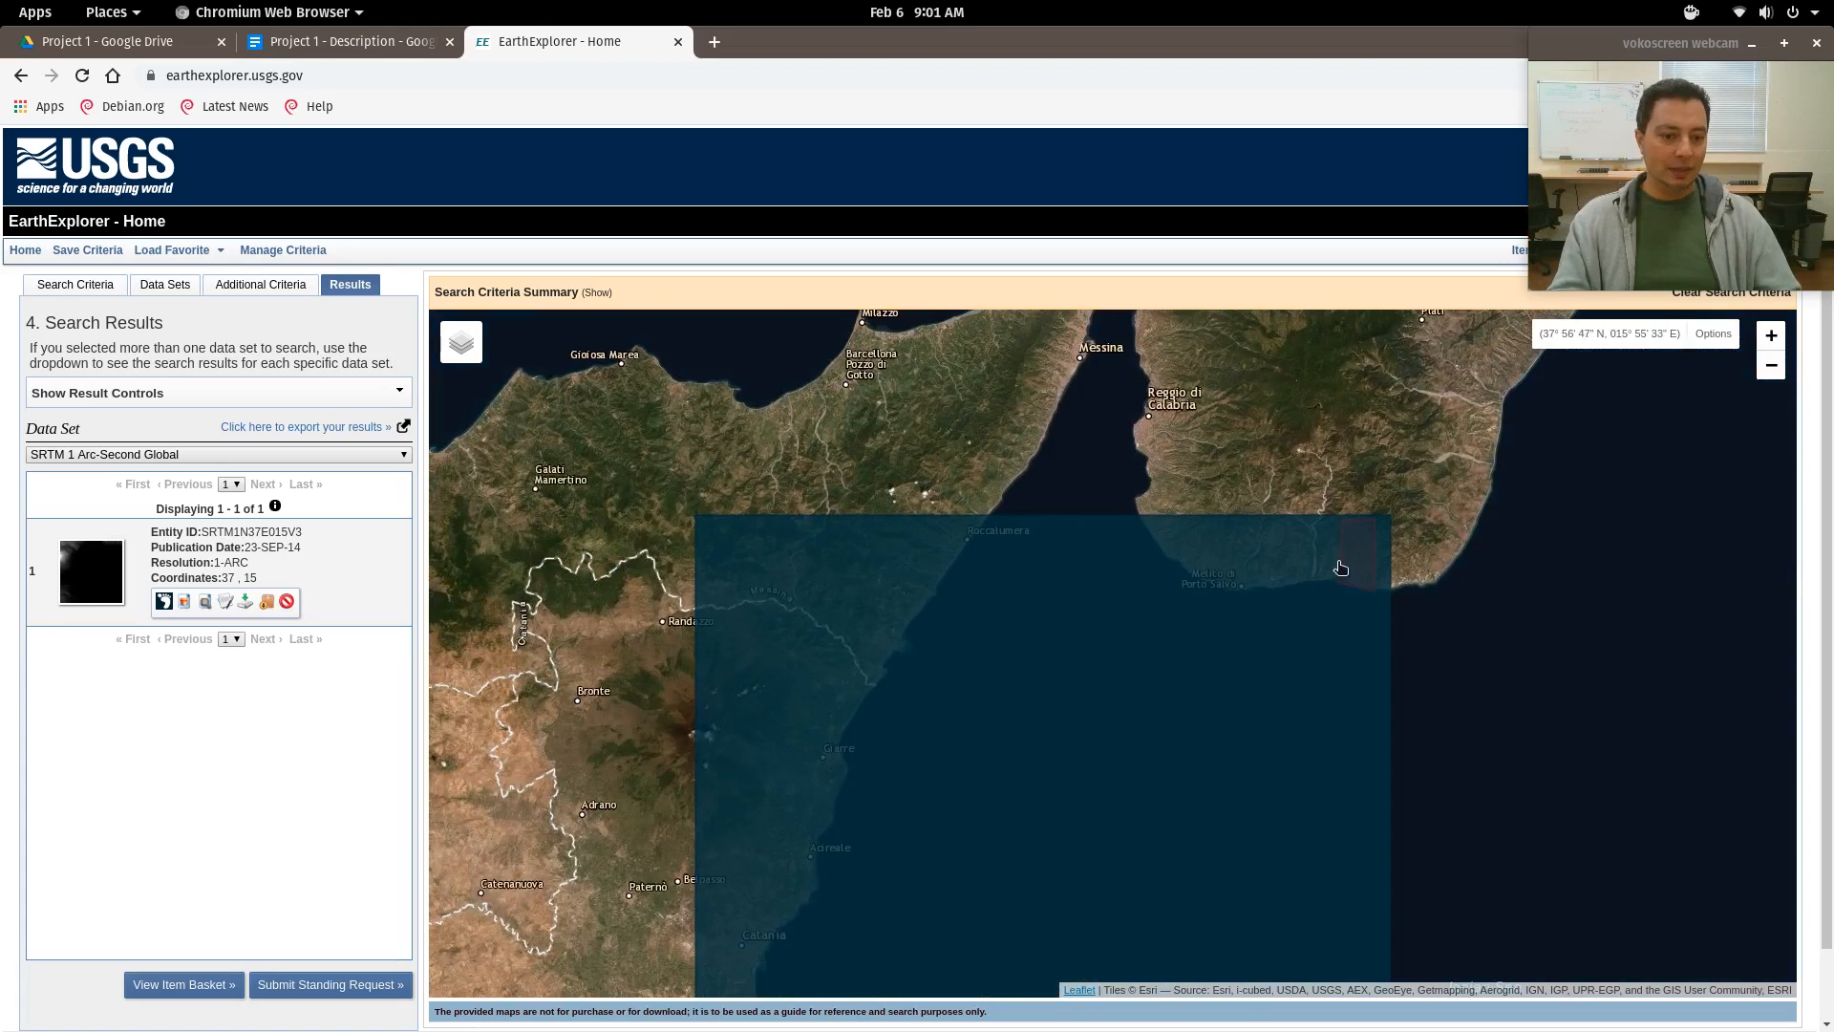
scroll(1376, 553, up, 1)
scroll(1376, 553, up, 1)
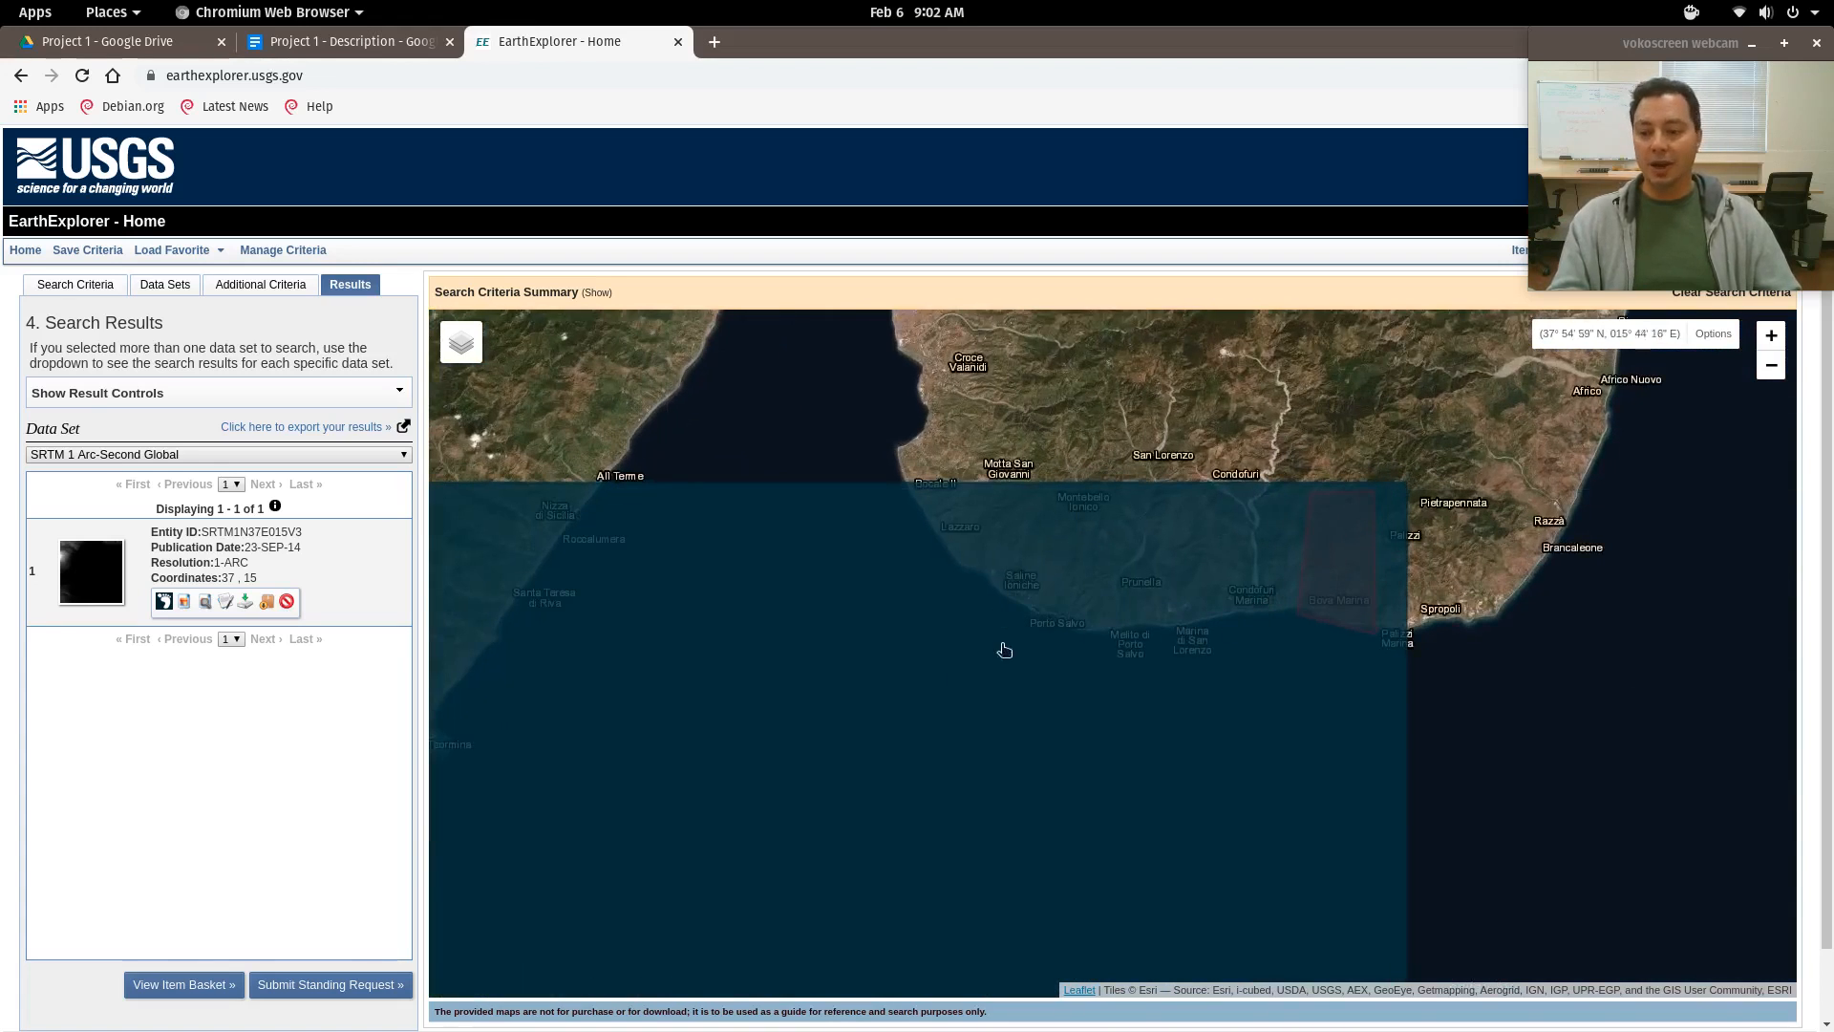
click(183, 603)
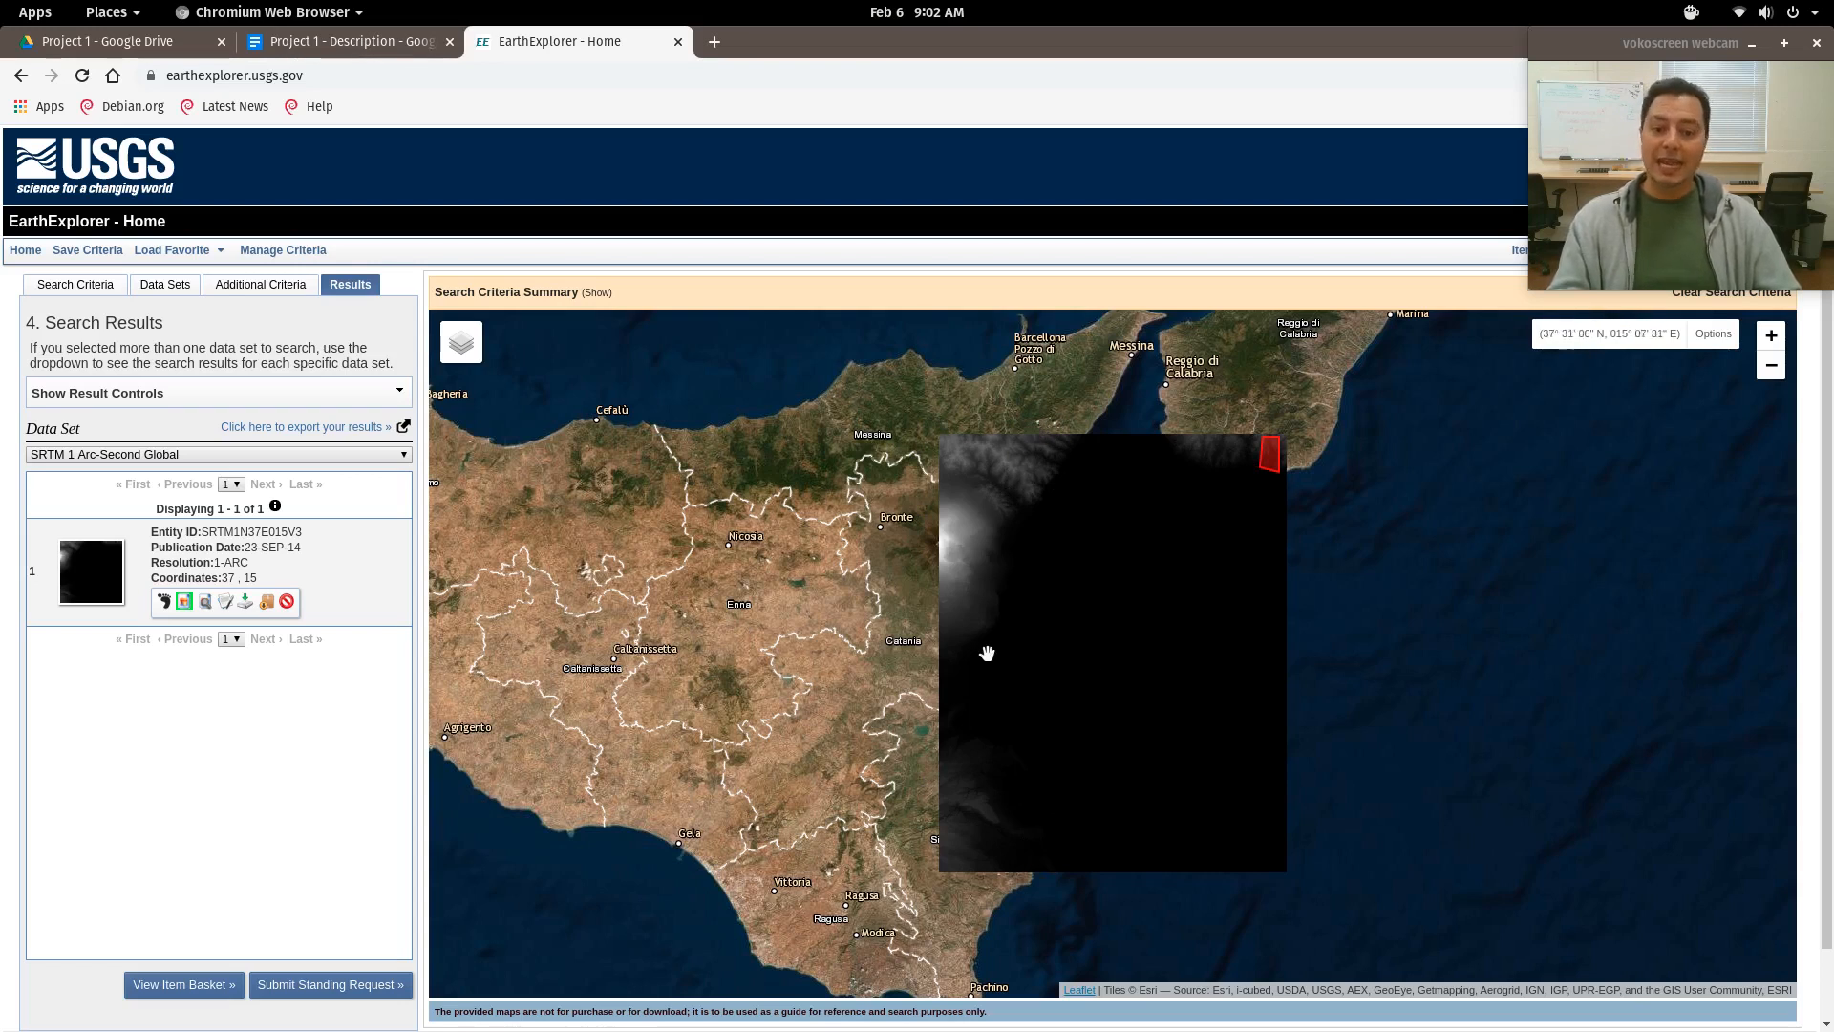
click(183, 602)
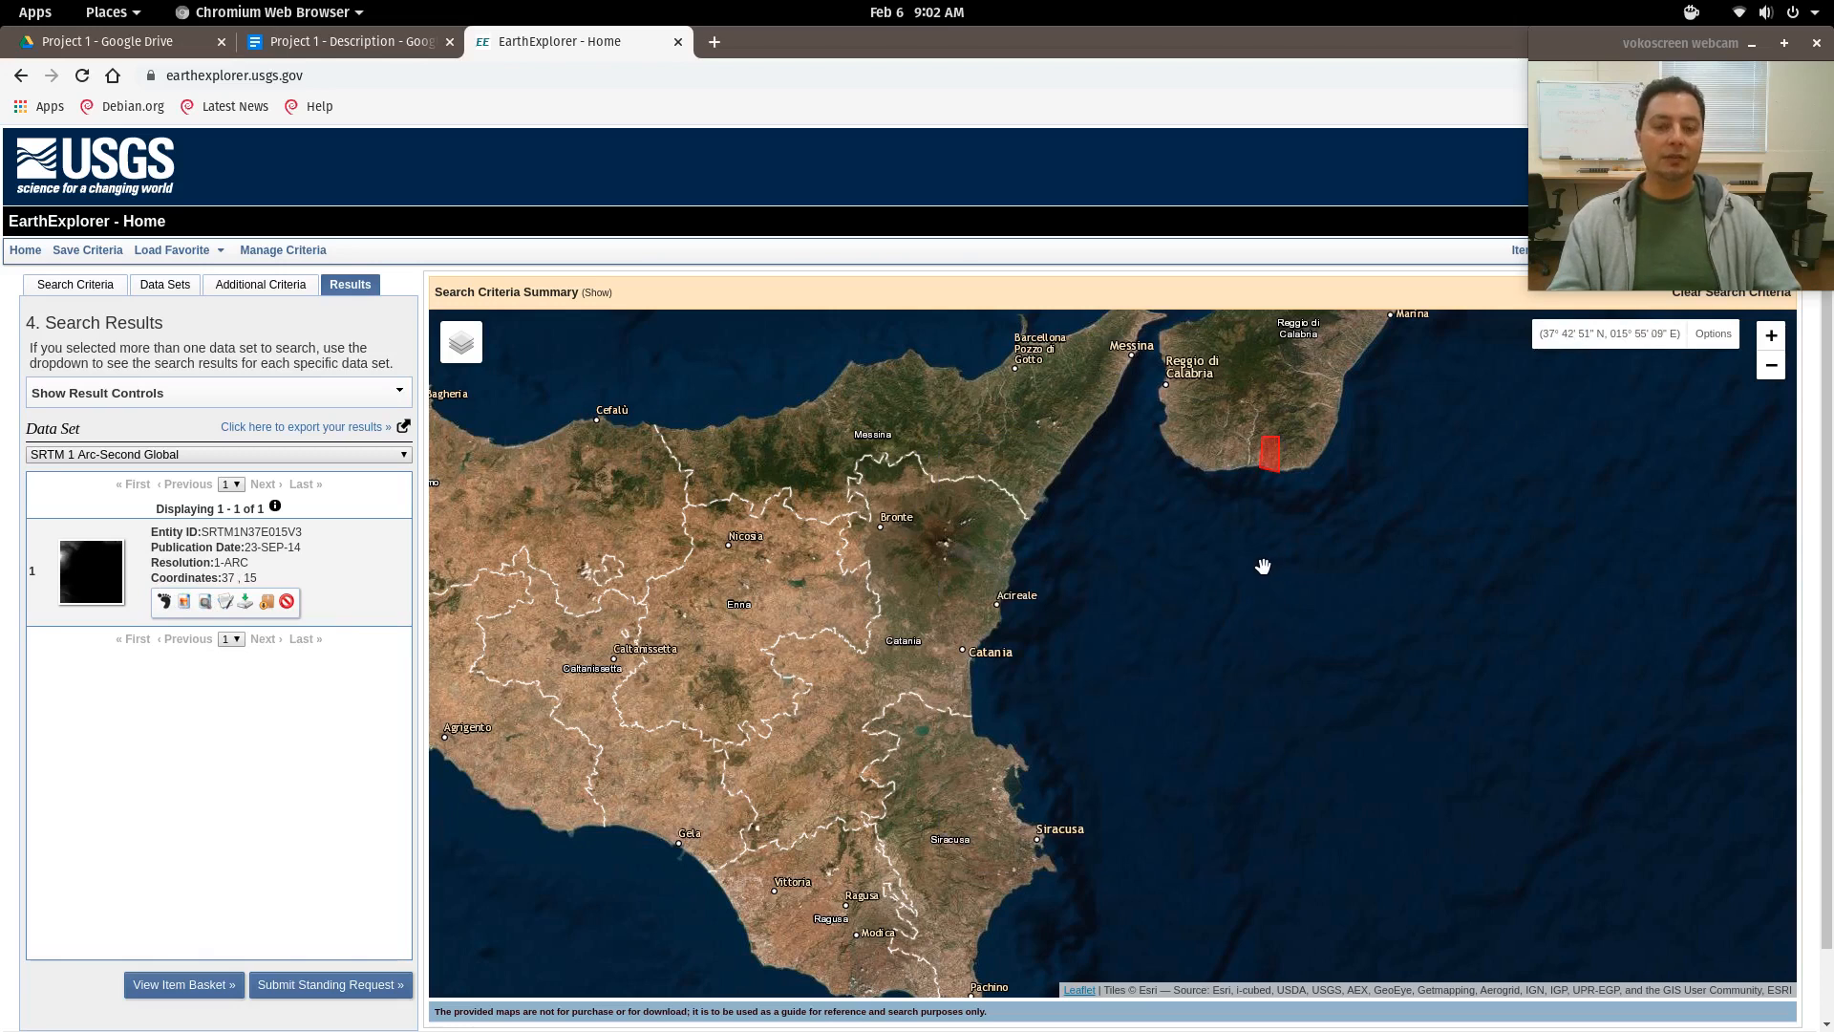
Examine the SRTM scene's full metadata, including its dates, resolution and corner coordinates, and close the display.
click(227, 601)
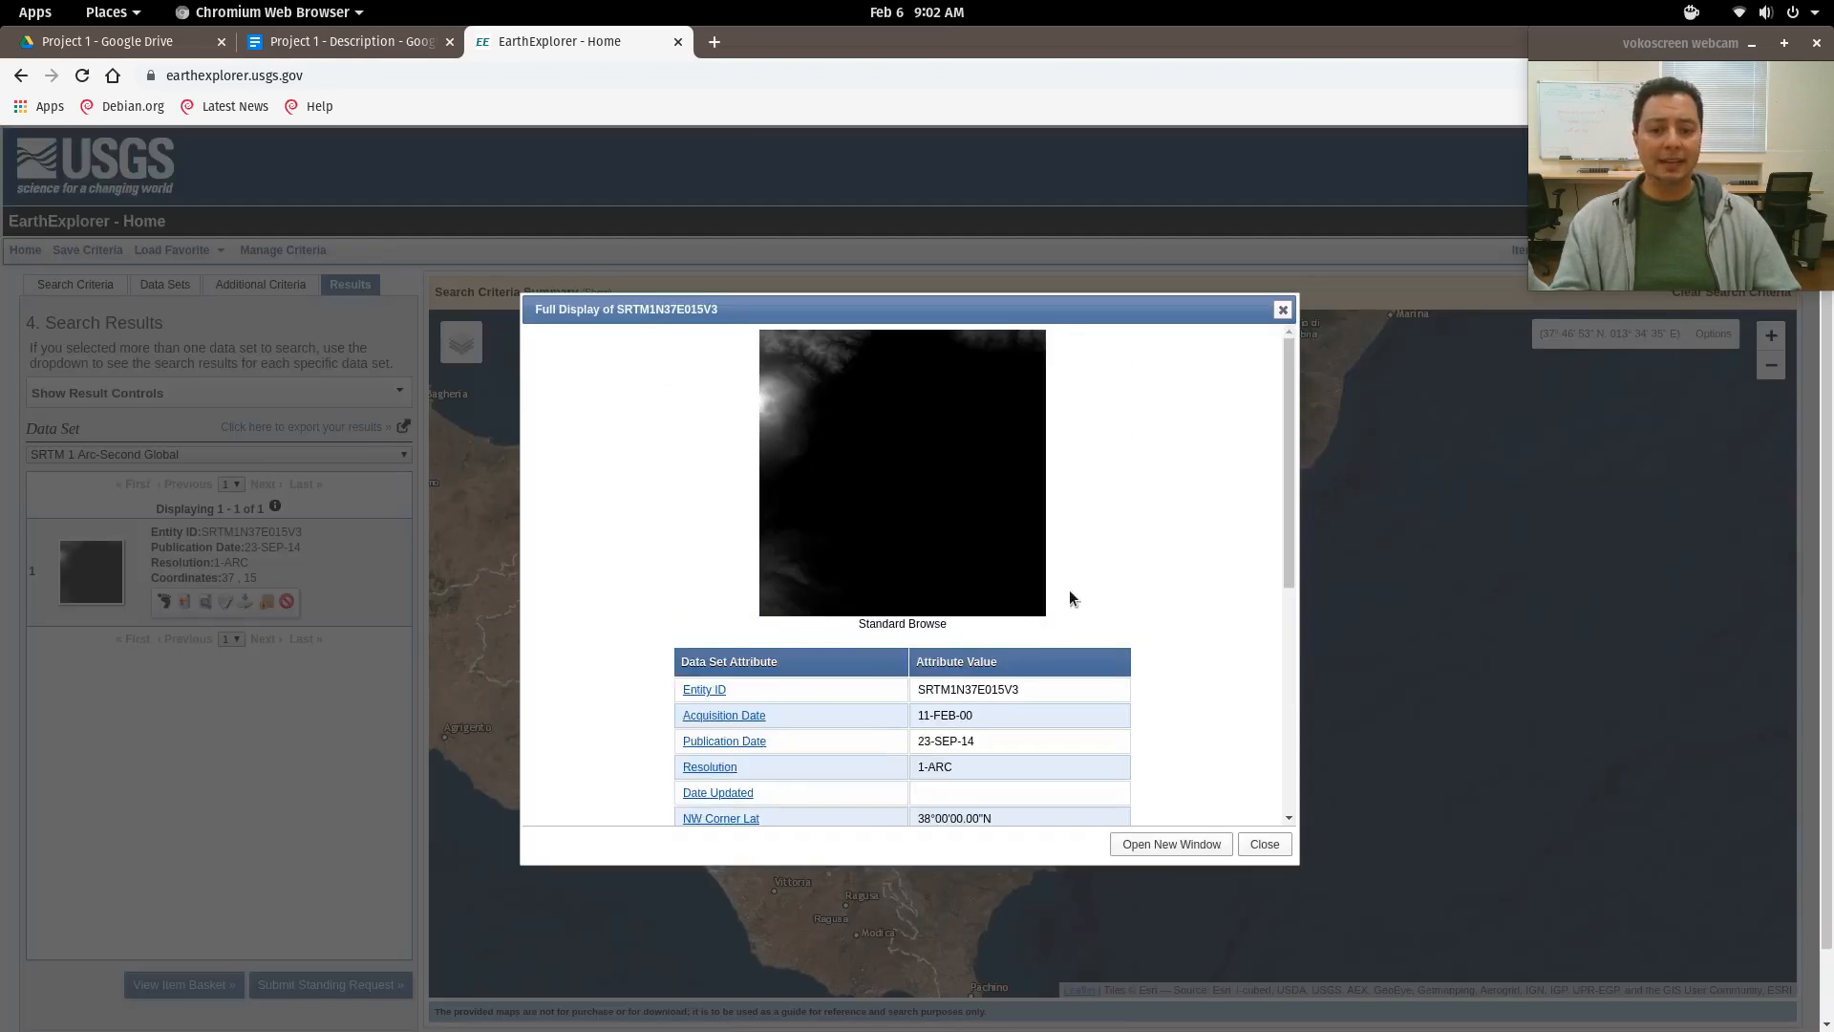
scroll(965, 469, down, 3)
scroll(965, 469, down, 2)
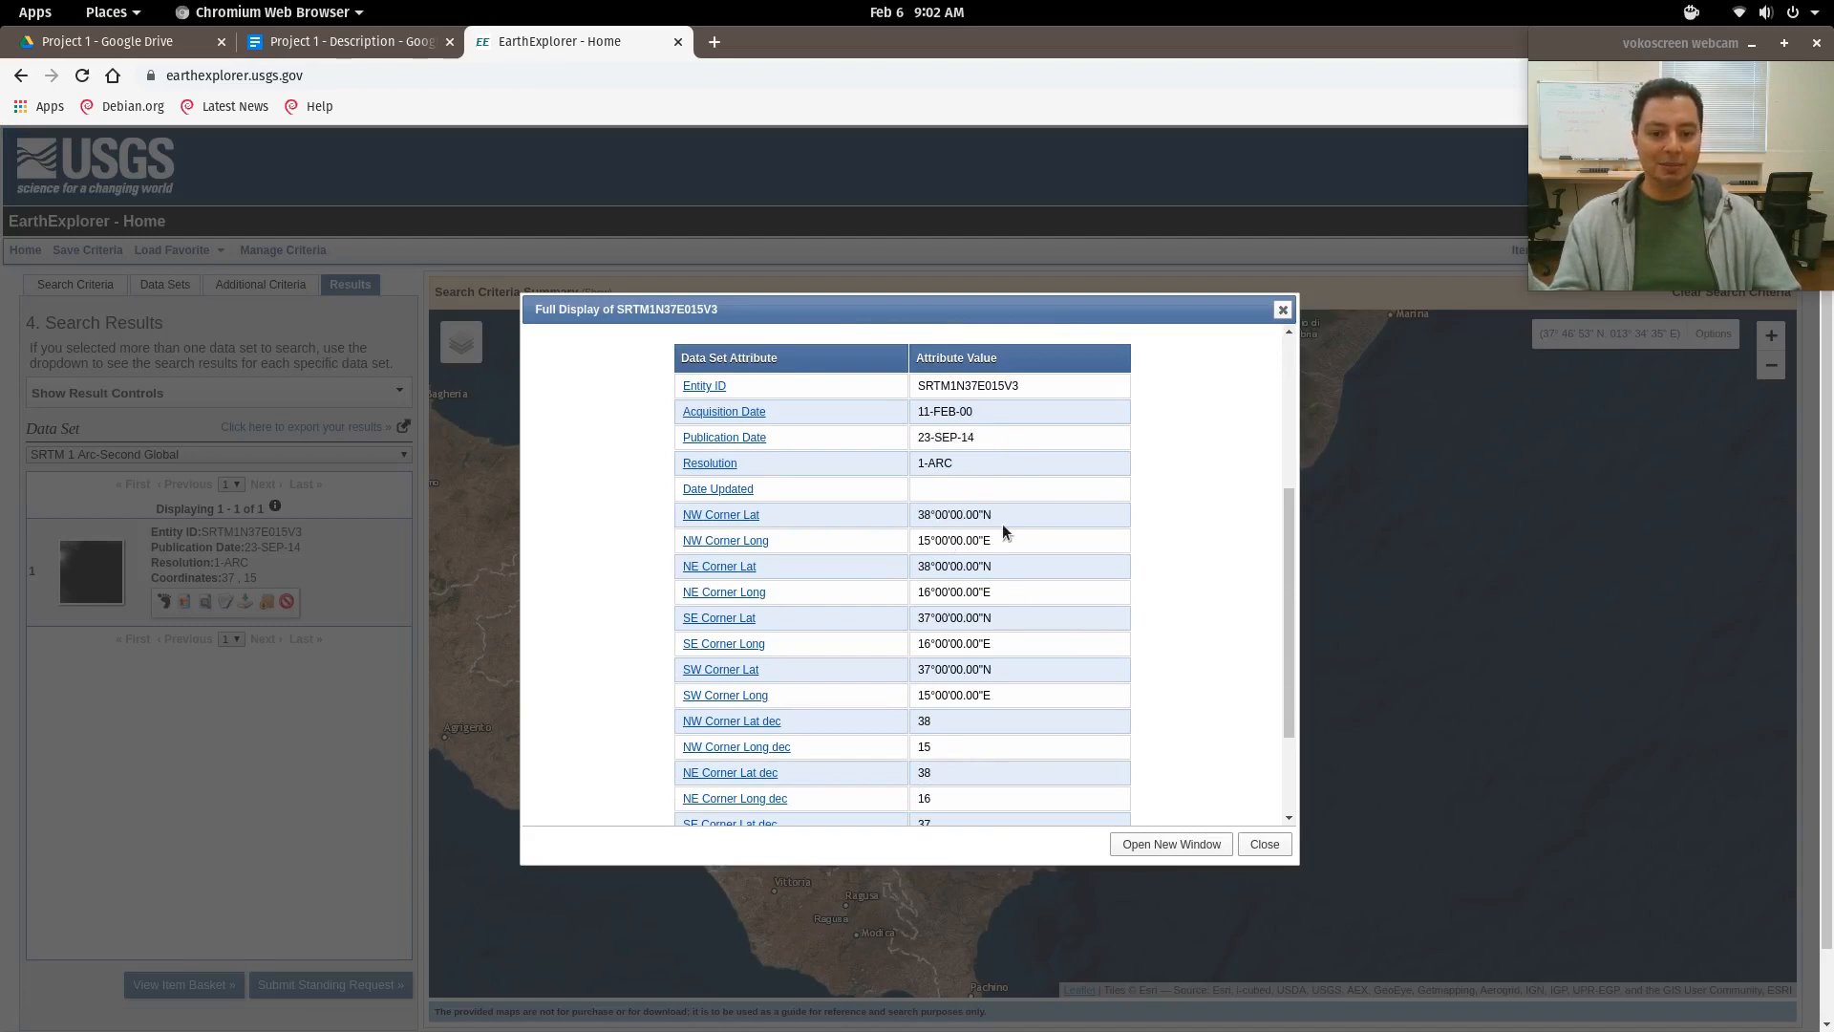
scroll(1001, 528, down, 2)
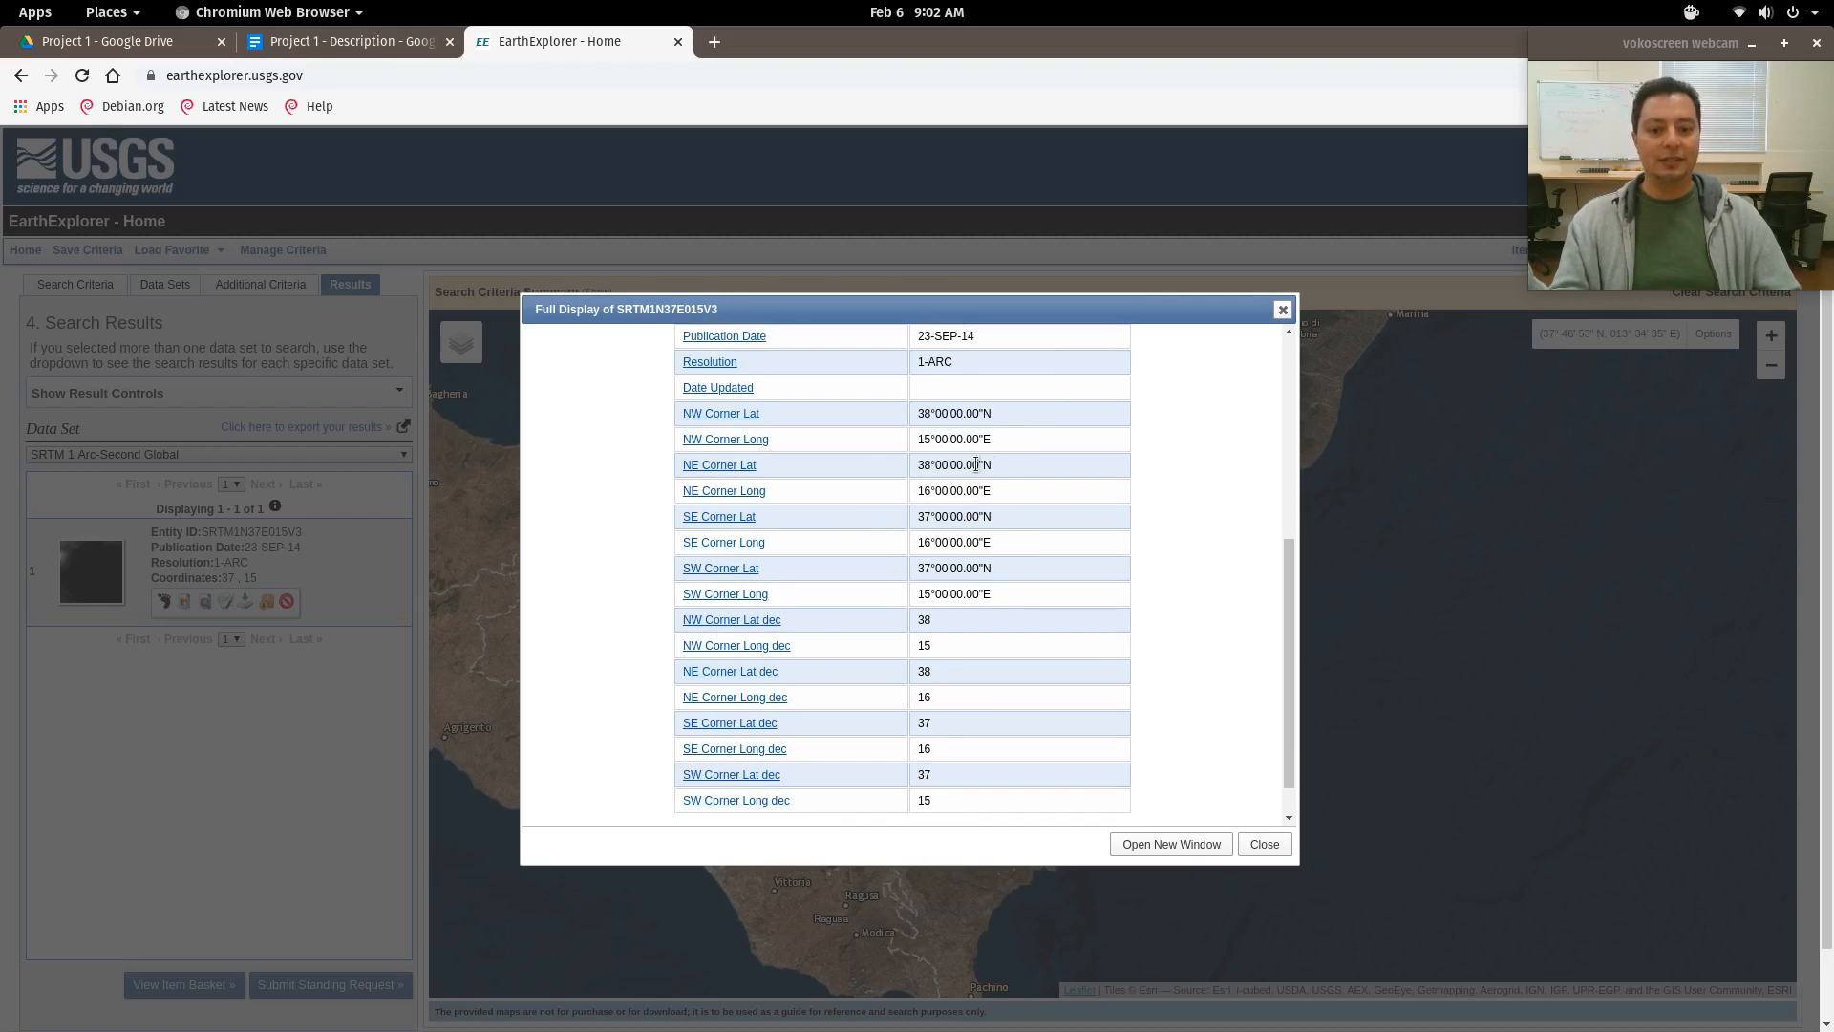
scroll(958, 666, down, 1)
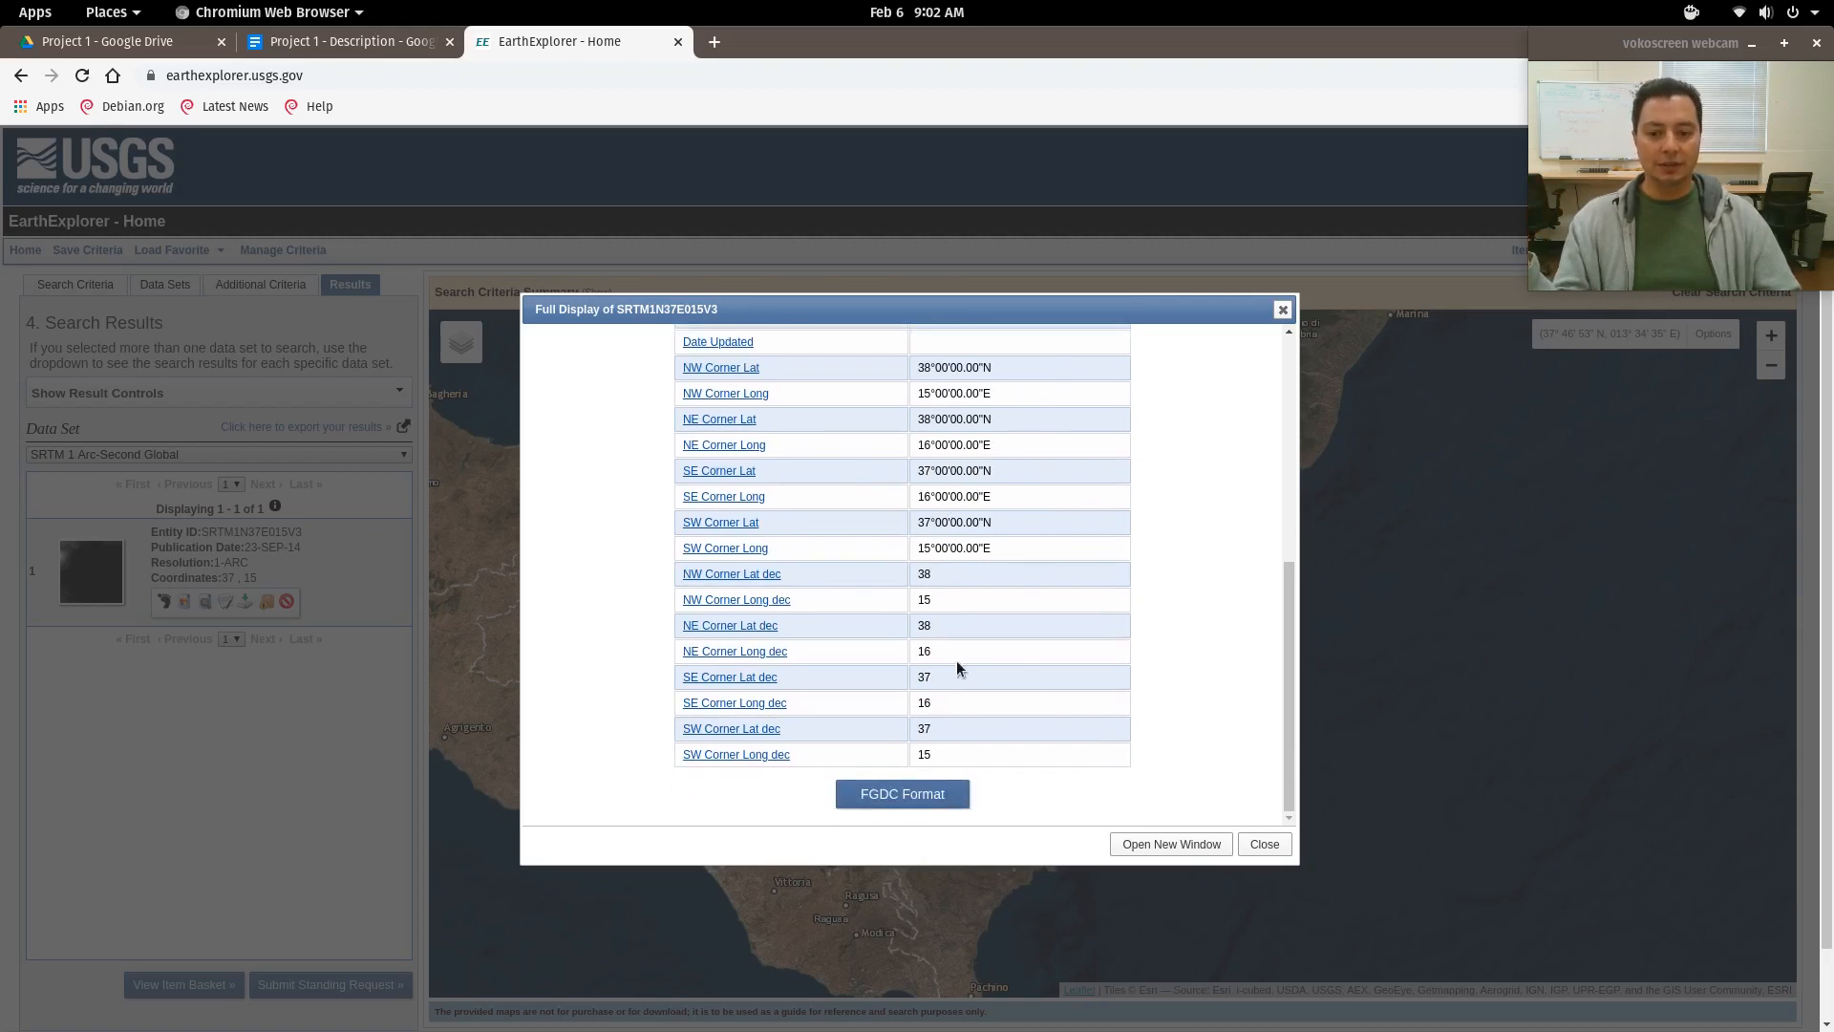
scroll(1060, 610, up, 9)
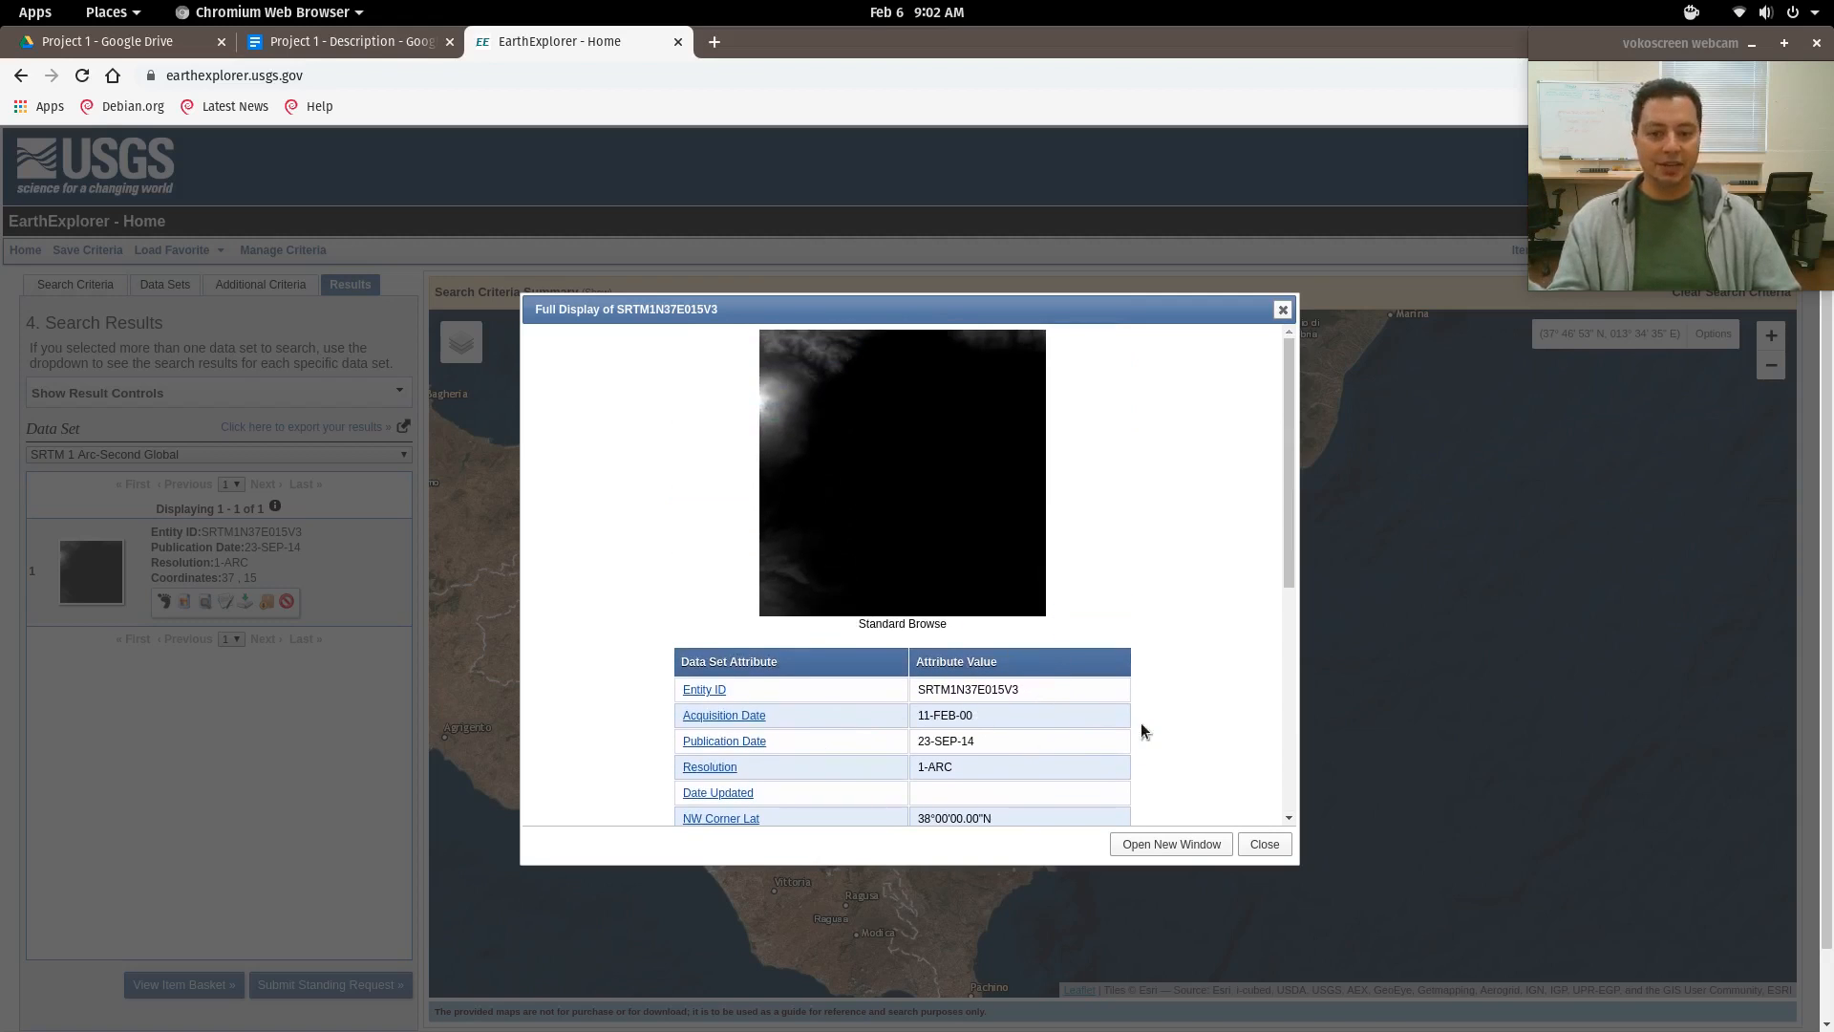
click(1264, 845)
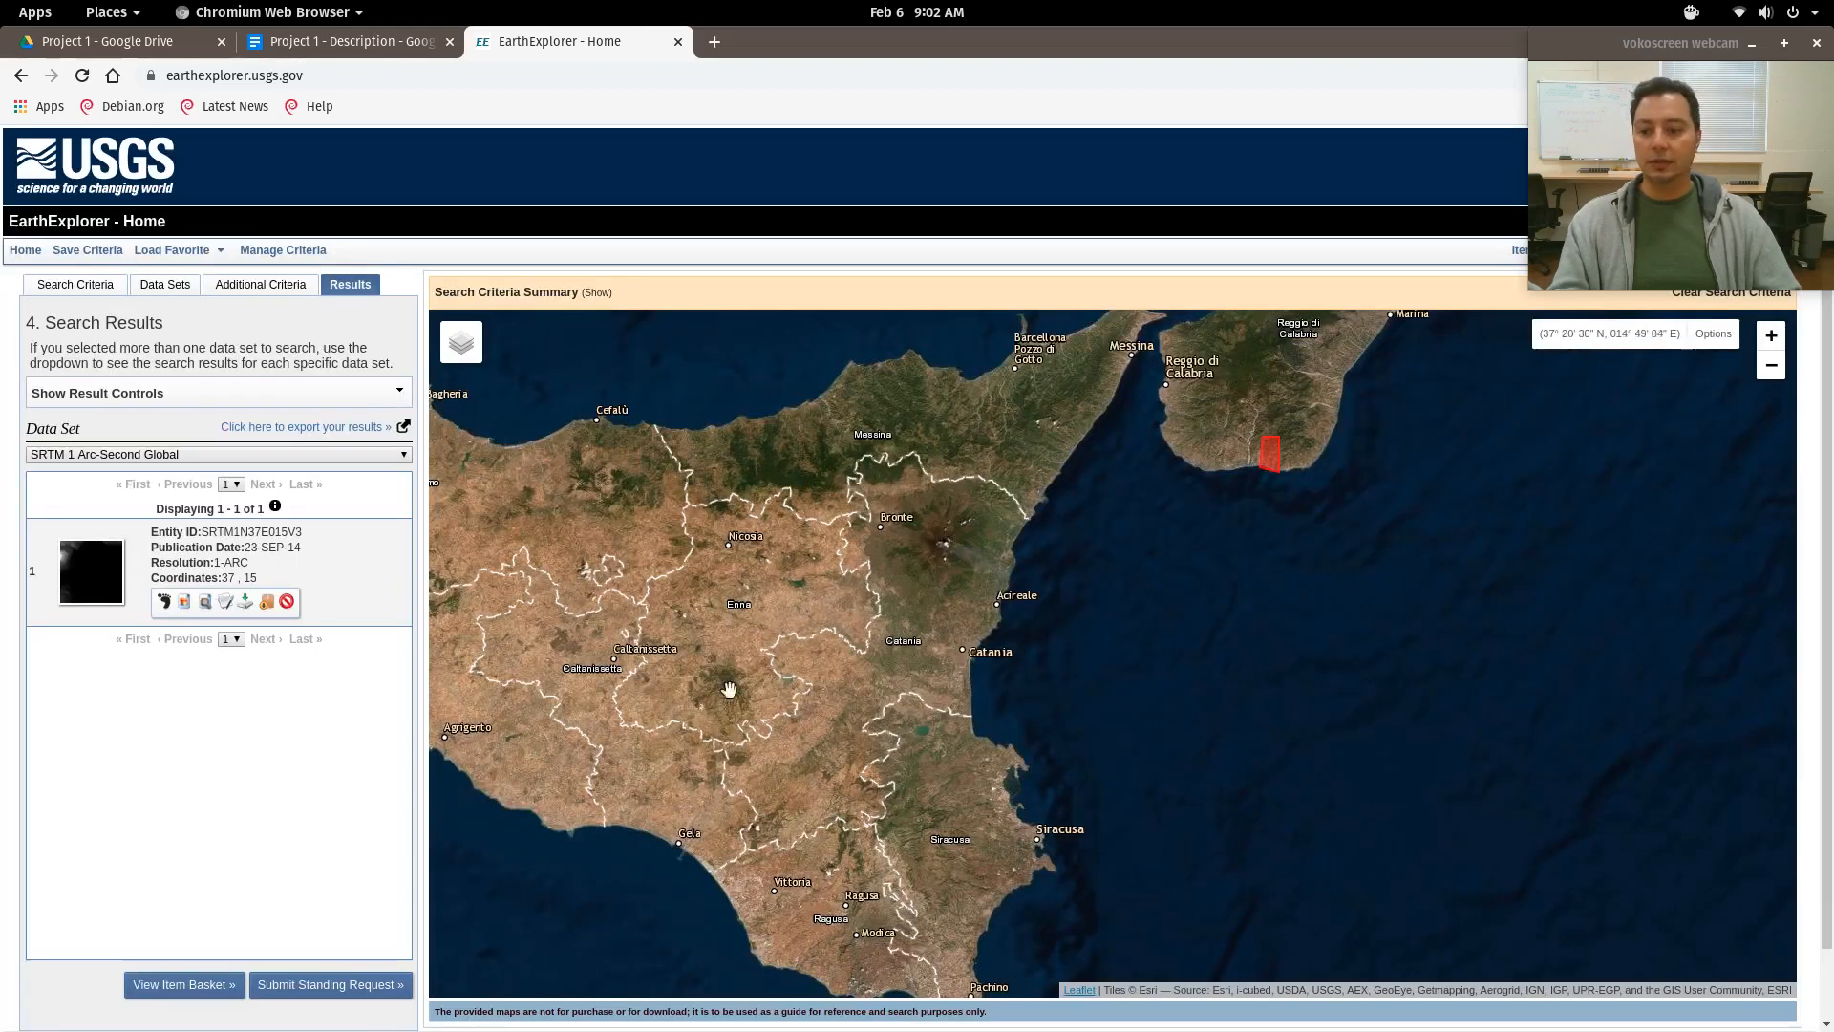
Download the SRTM scene as GeoTIFF 1 Arc-second and close the download options.
click(246, 603)
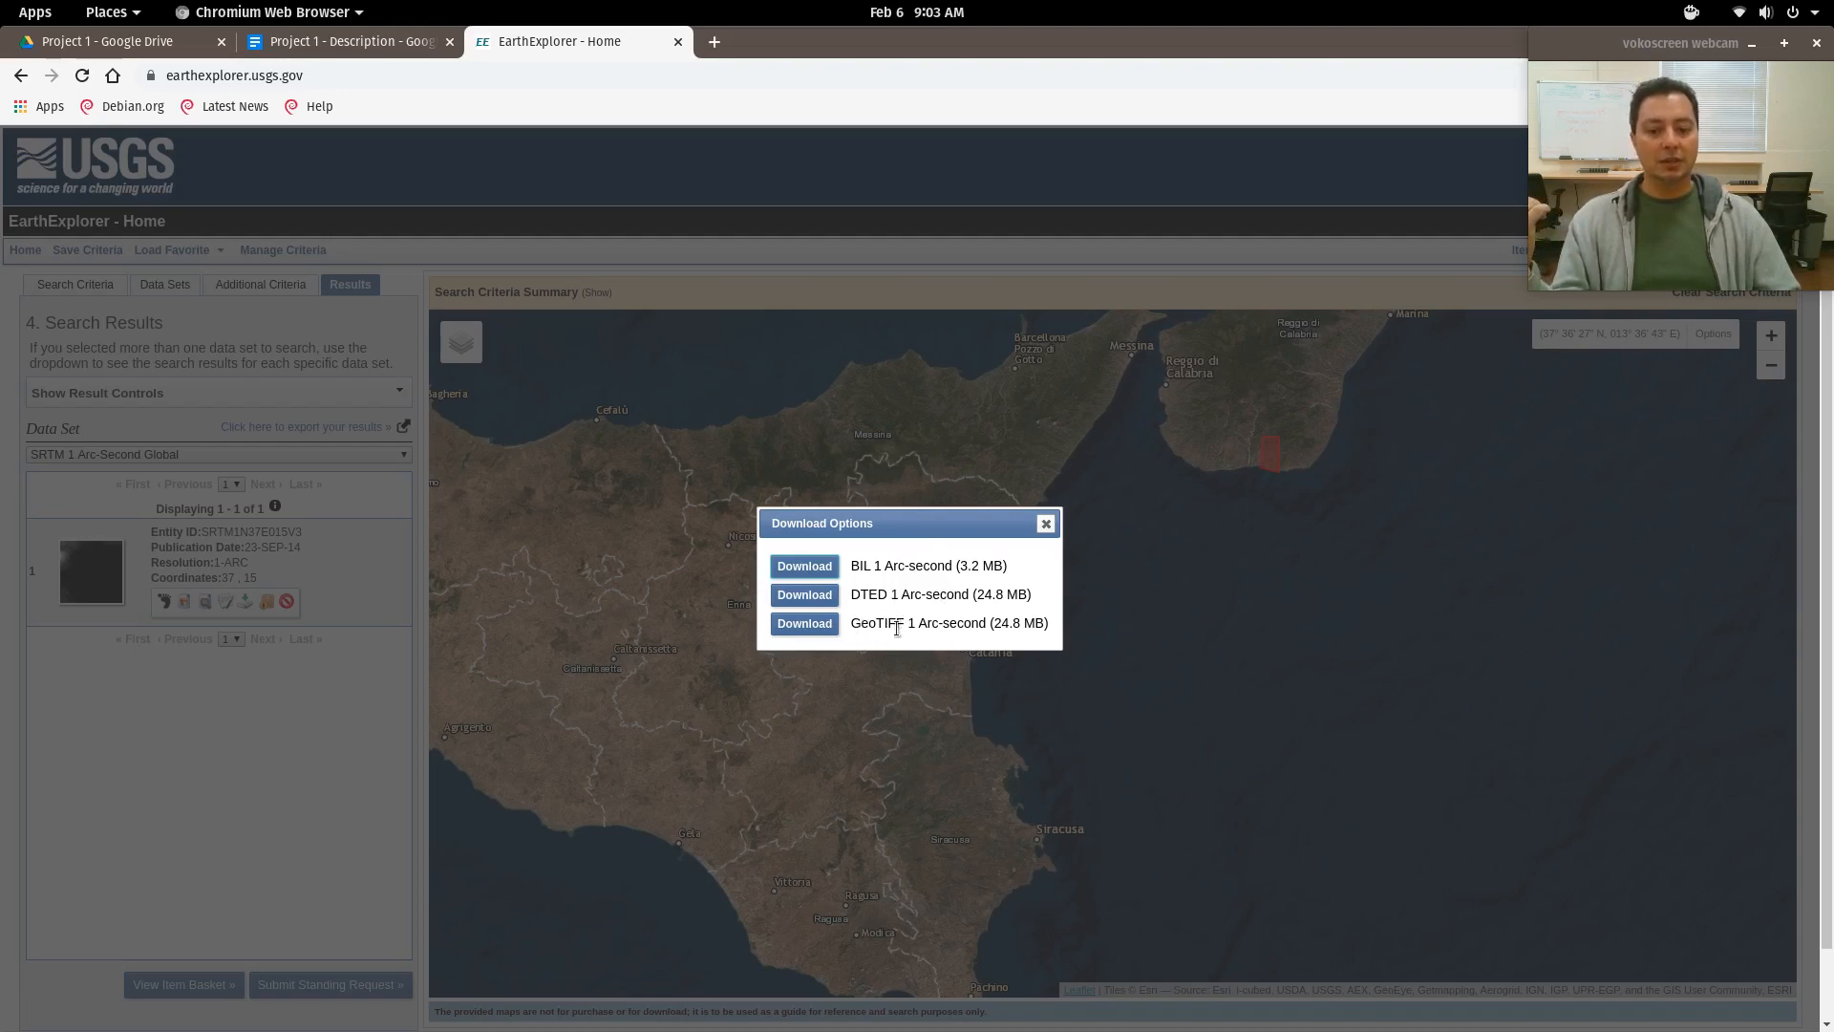
drag(907, 630, 857, 630)
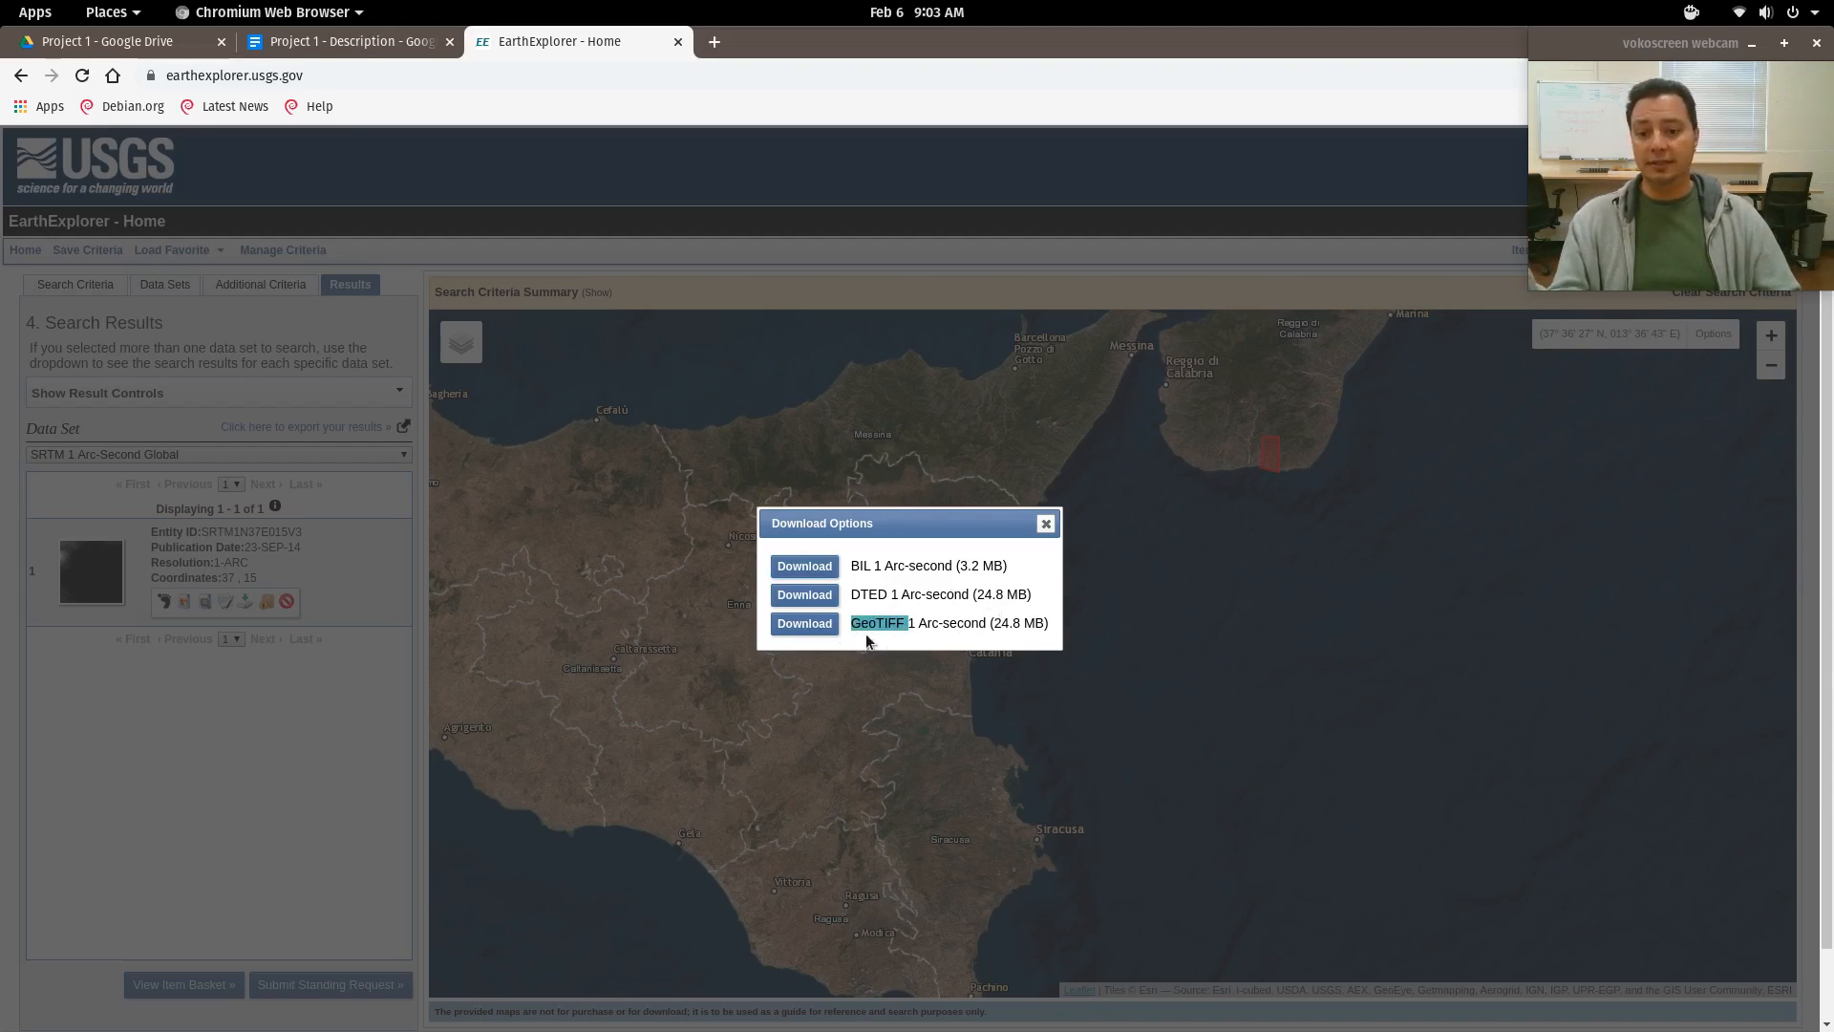
click(805, 623)
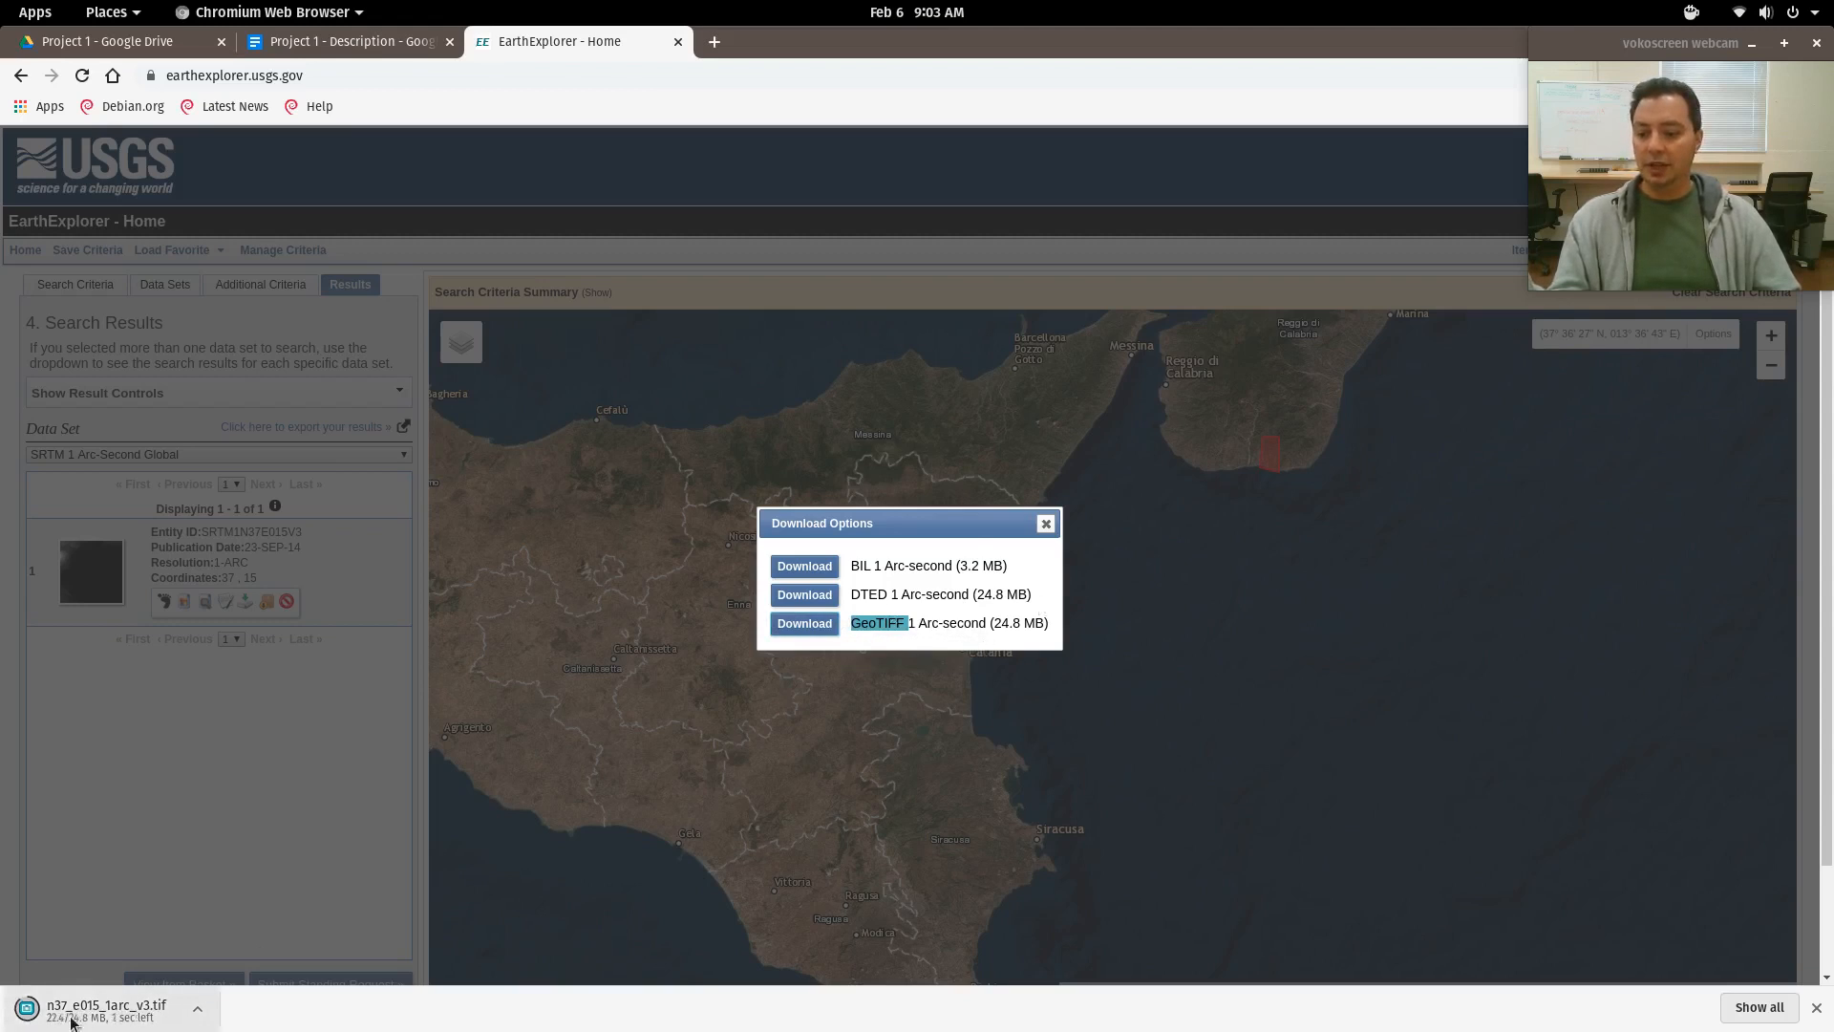
click(1046, 525)
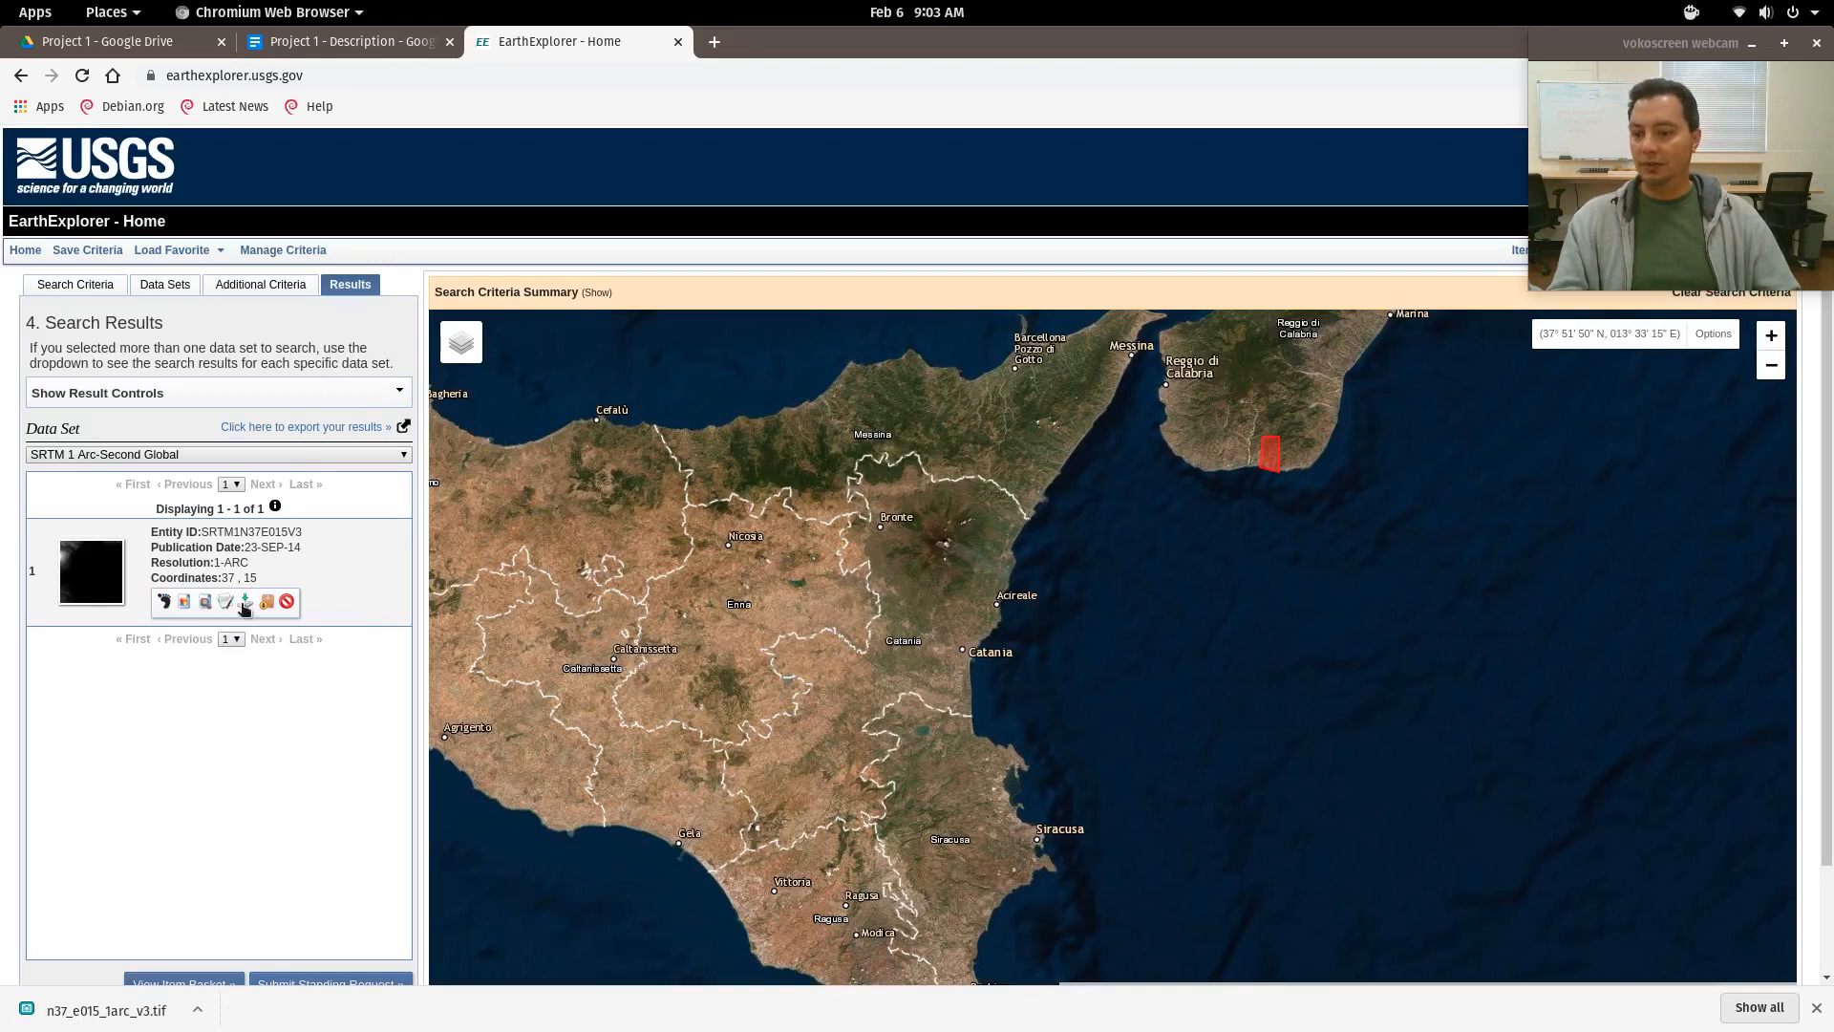
Return to the data set selection, clear SRTM 1 Arc-Second Global and look through the remaining data set categories.
click(150, 289)
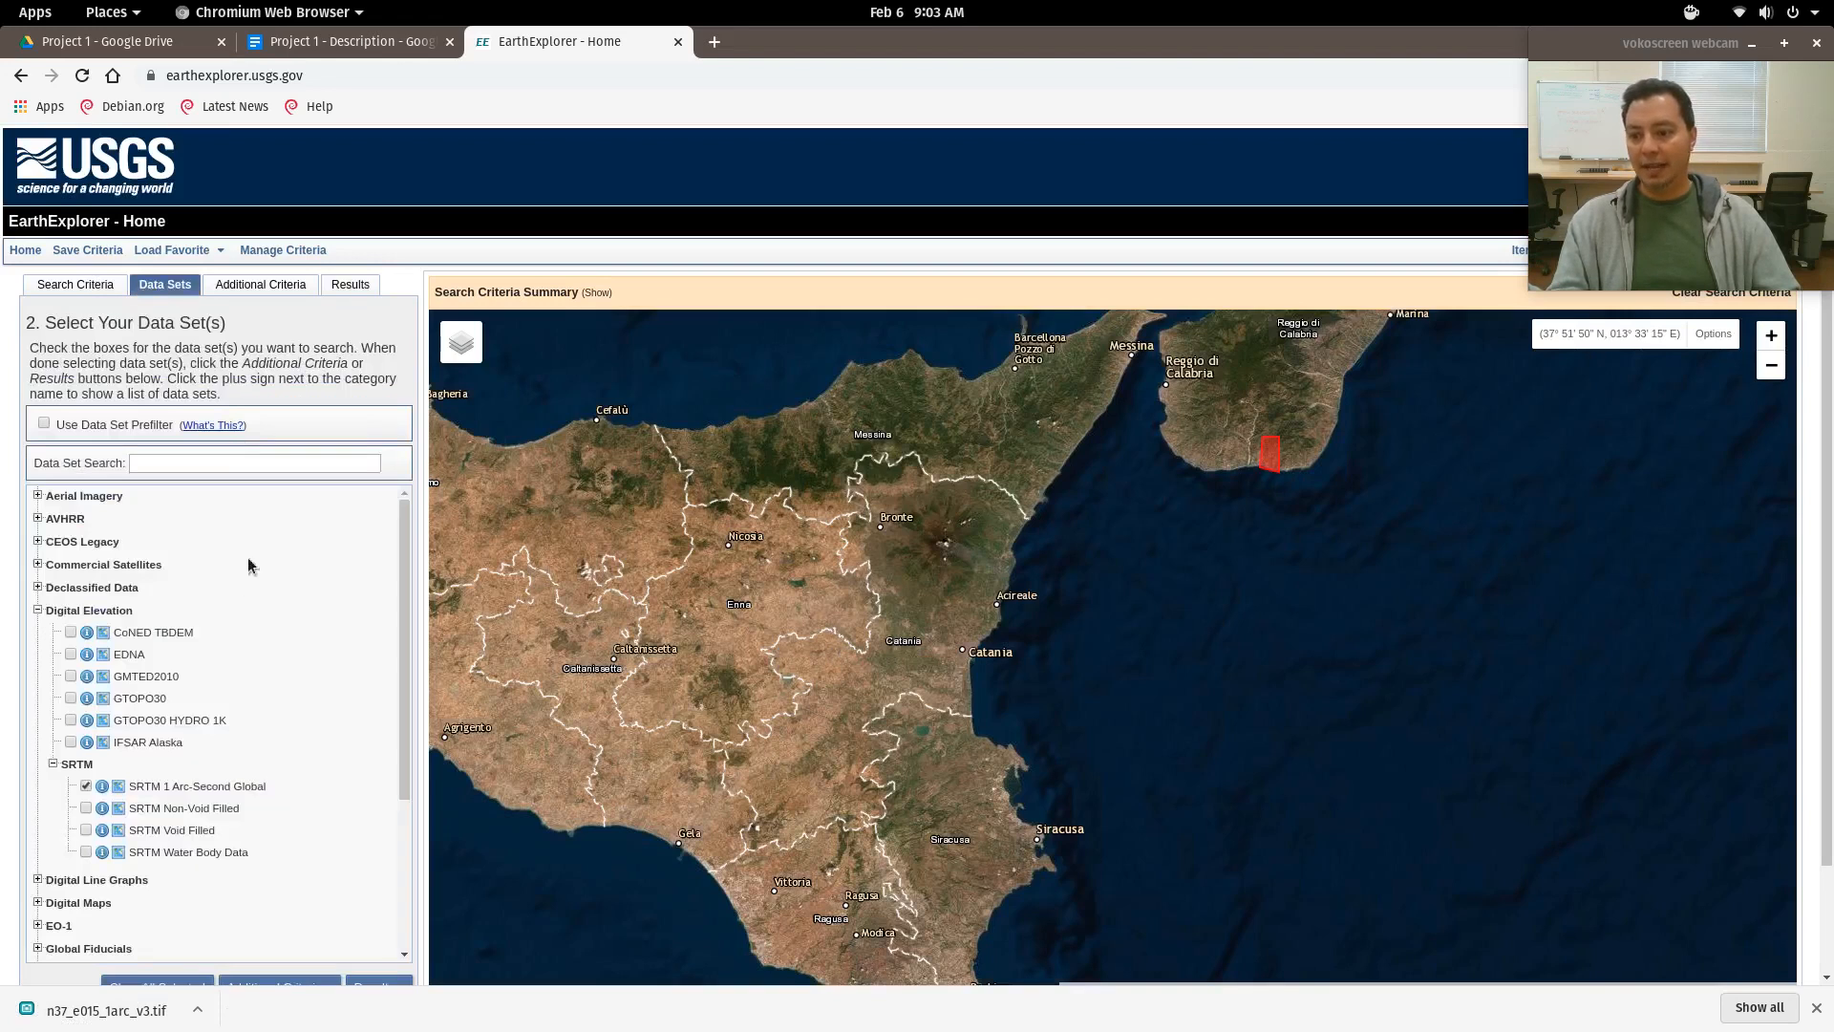
click(86, 787)
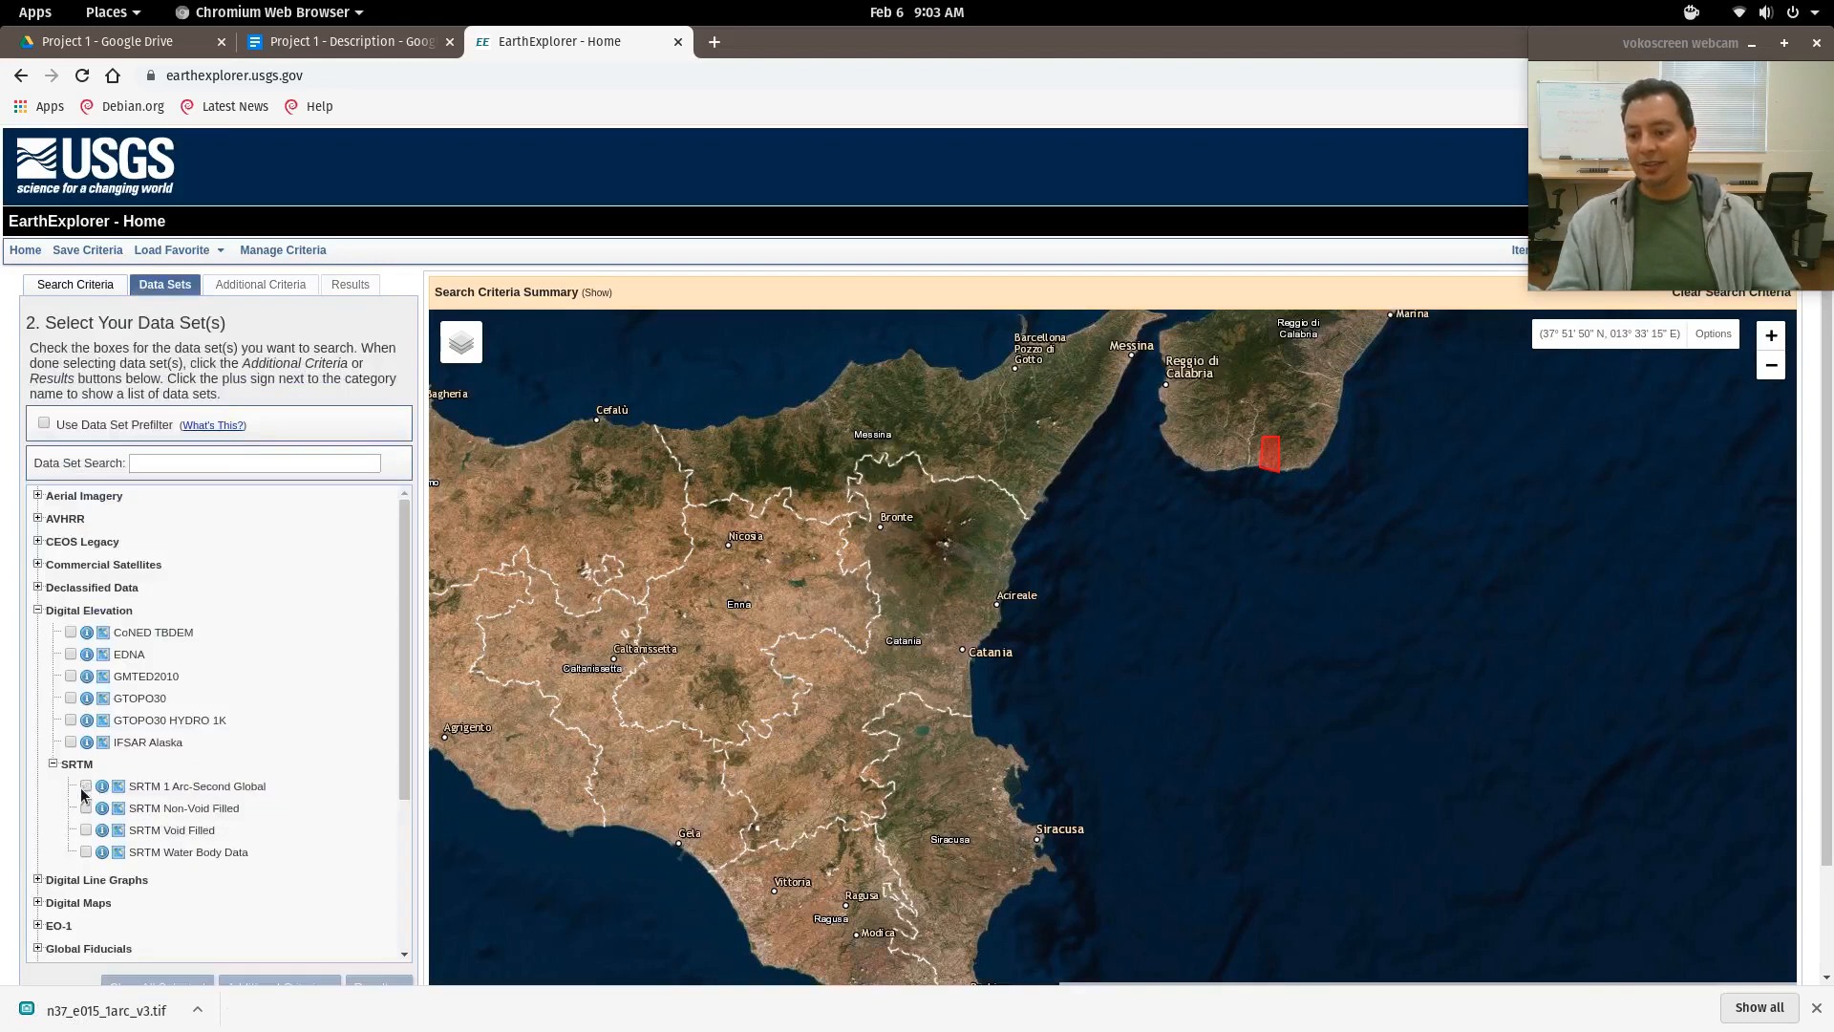
scroll(101, 822, down, 2)
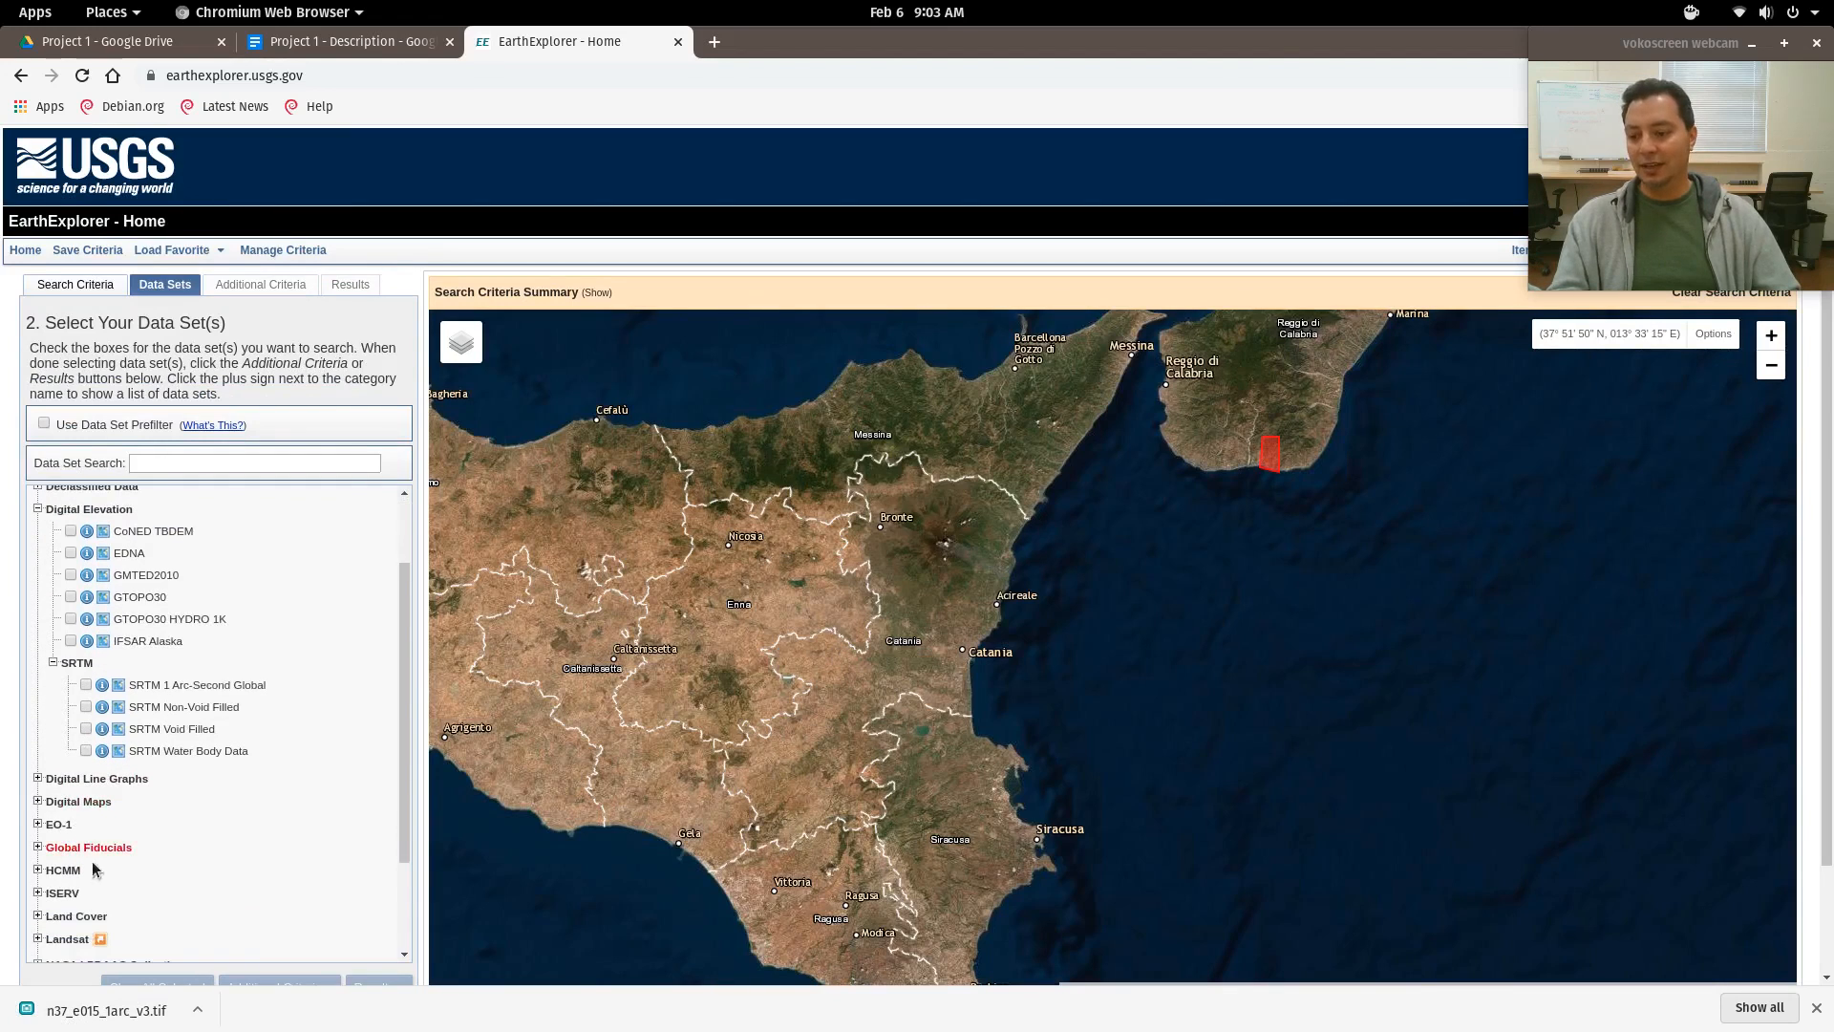
scroll(86, 867, down, 3)
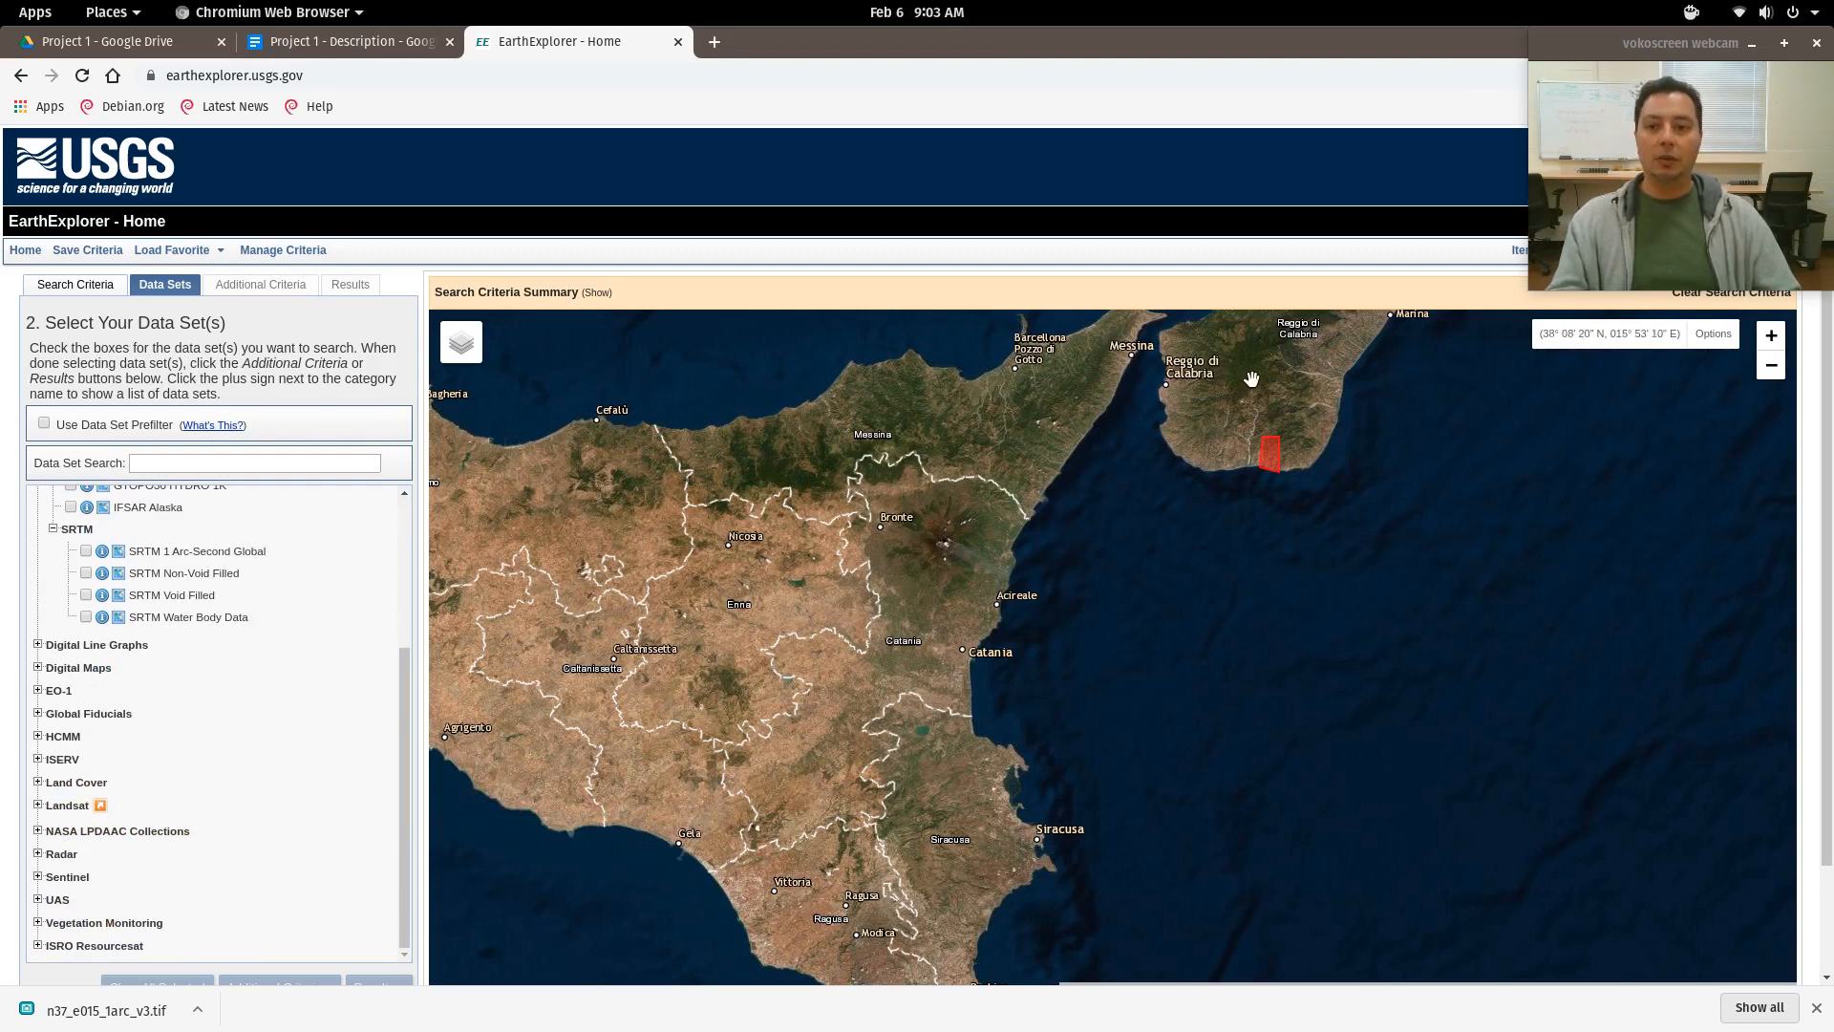
Close the EarthExplorer page and minimize the browser and QGIS windows to clear the desktop.
click(679, 42)
click(273, 11)
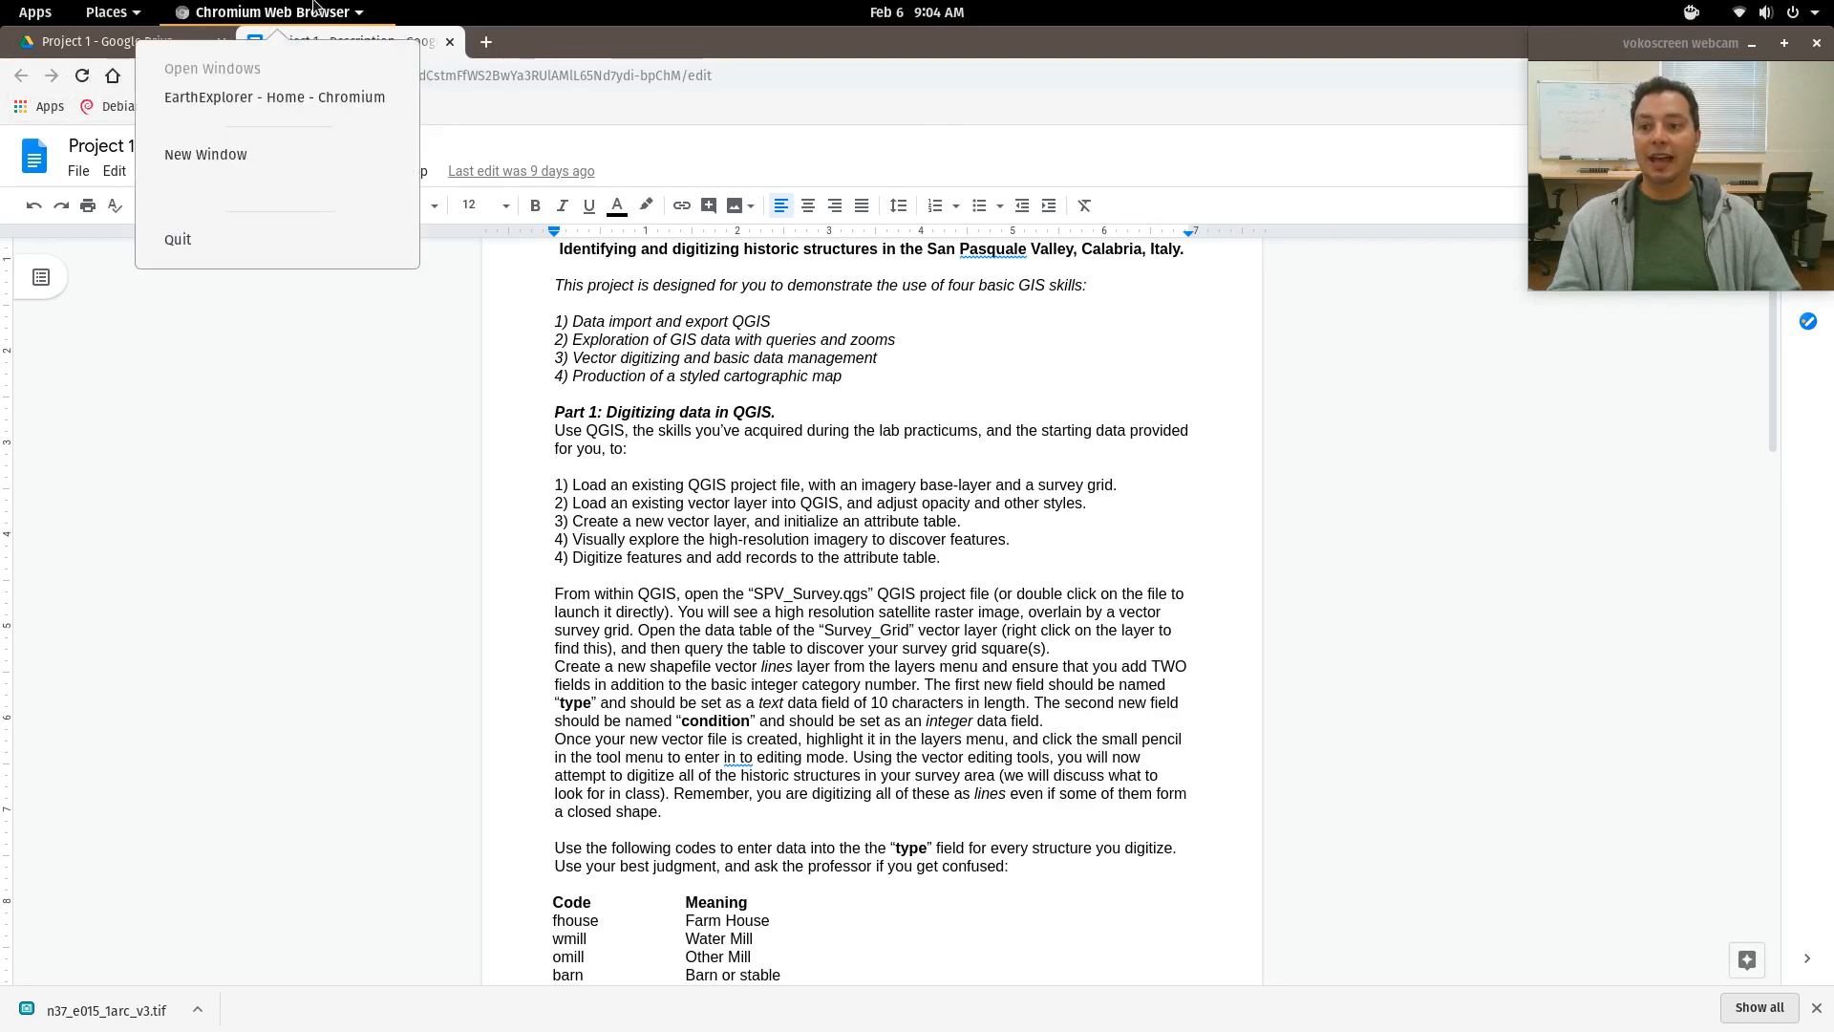
click(1699, 125)
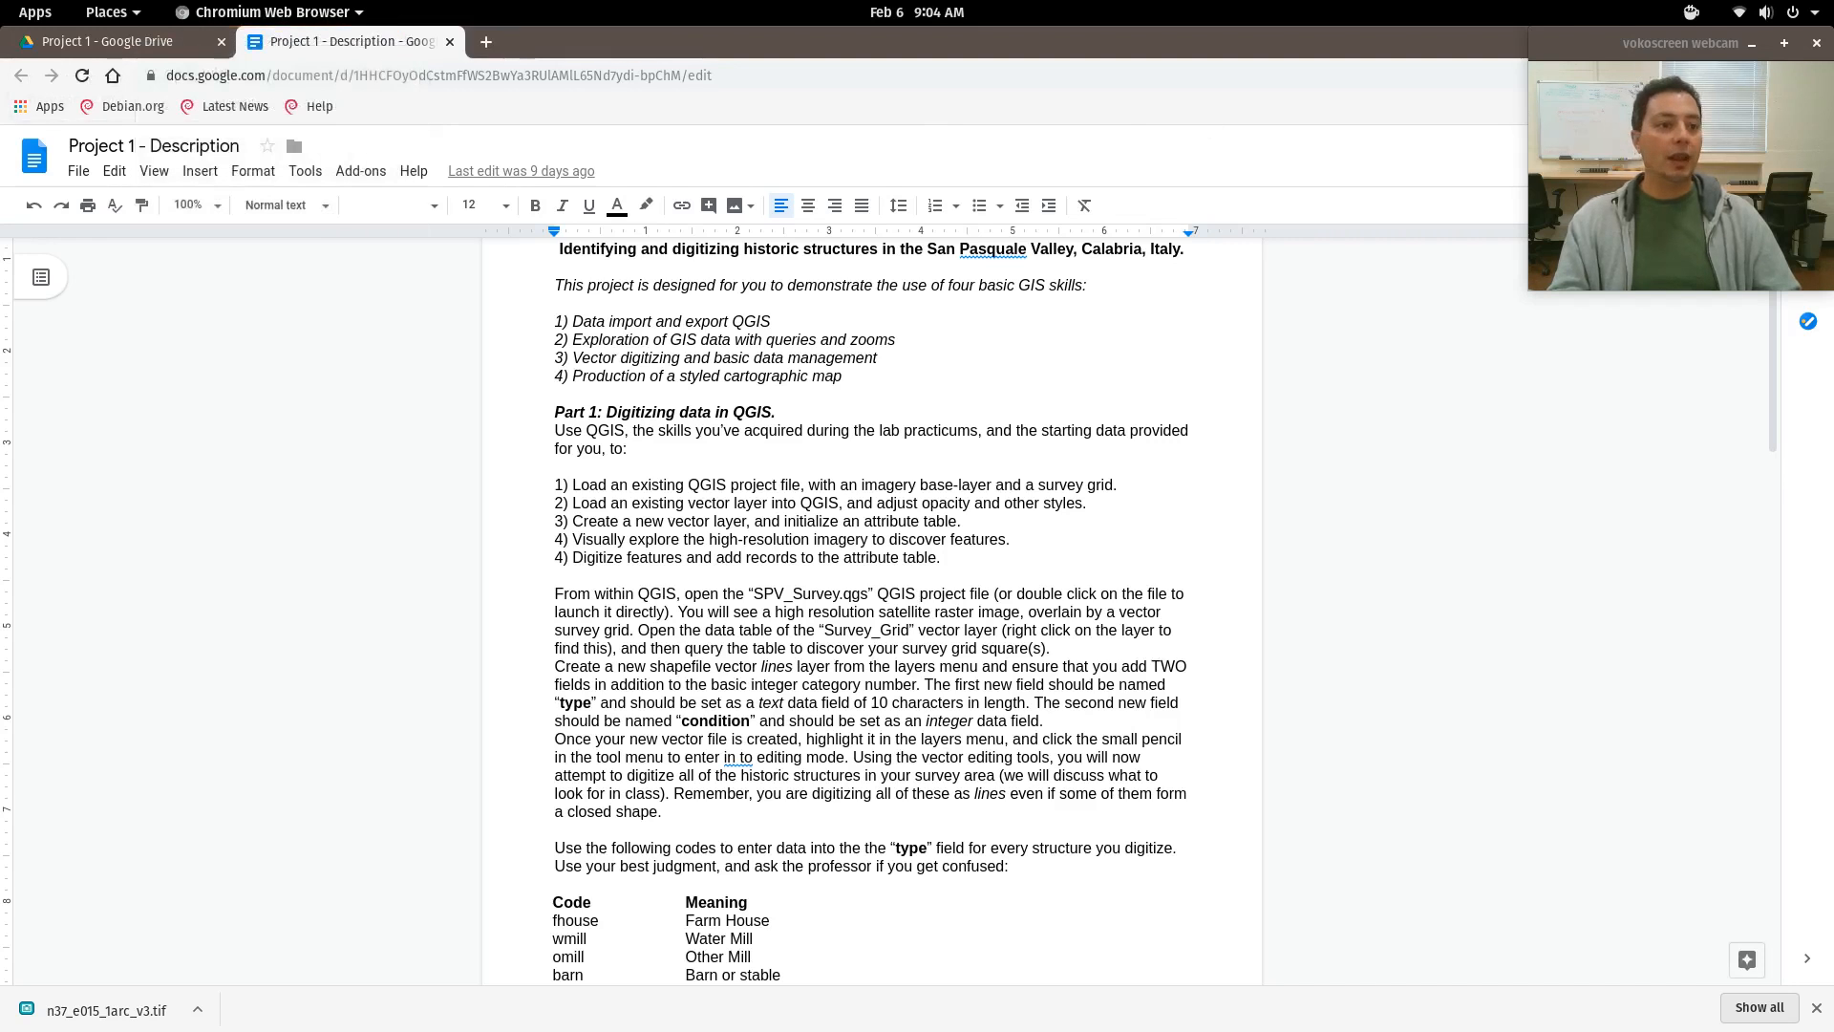
drag(1699, 43, 1660, 107)
click(1736, 42)
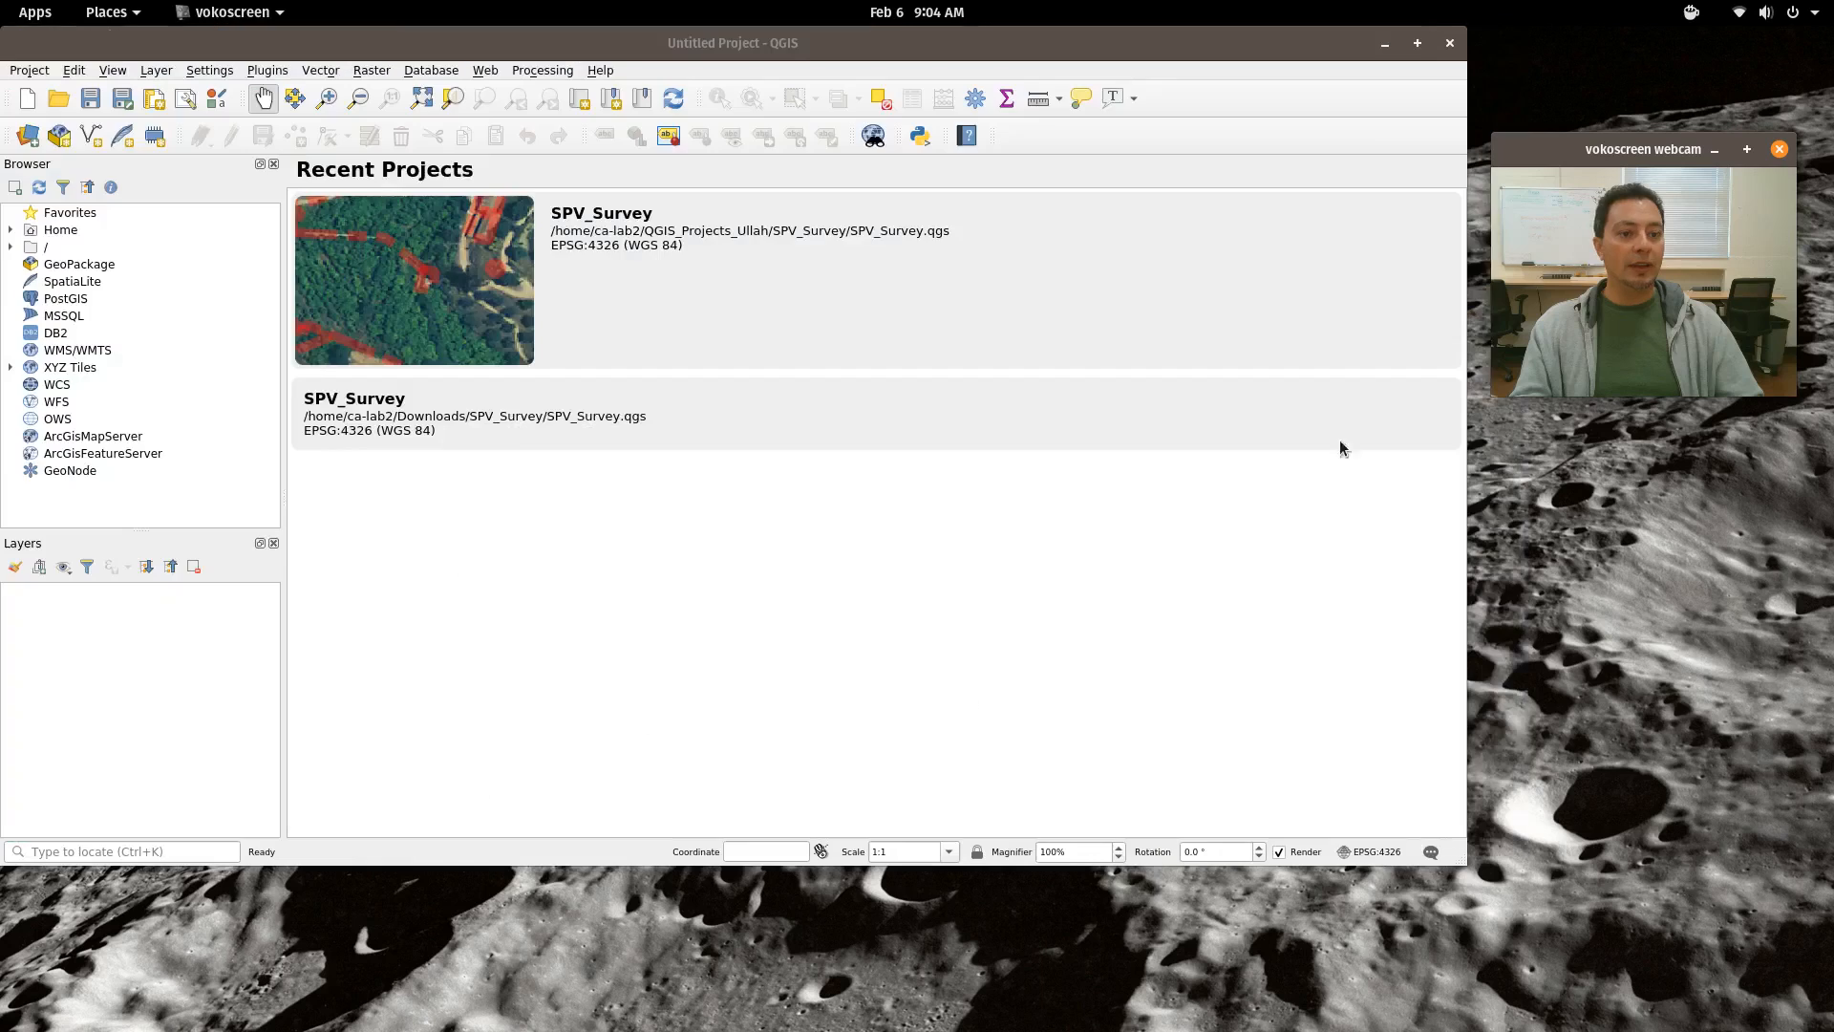
click(1385, 43)
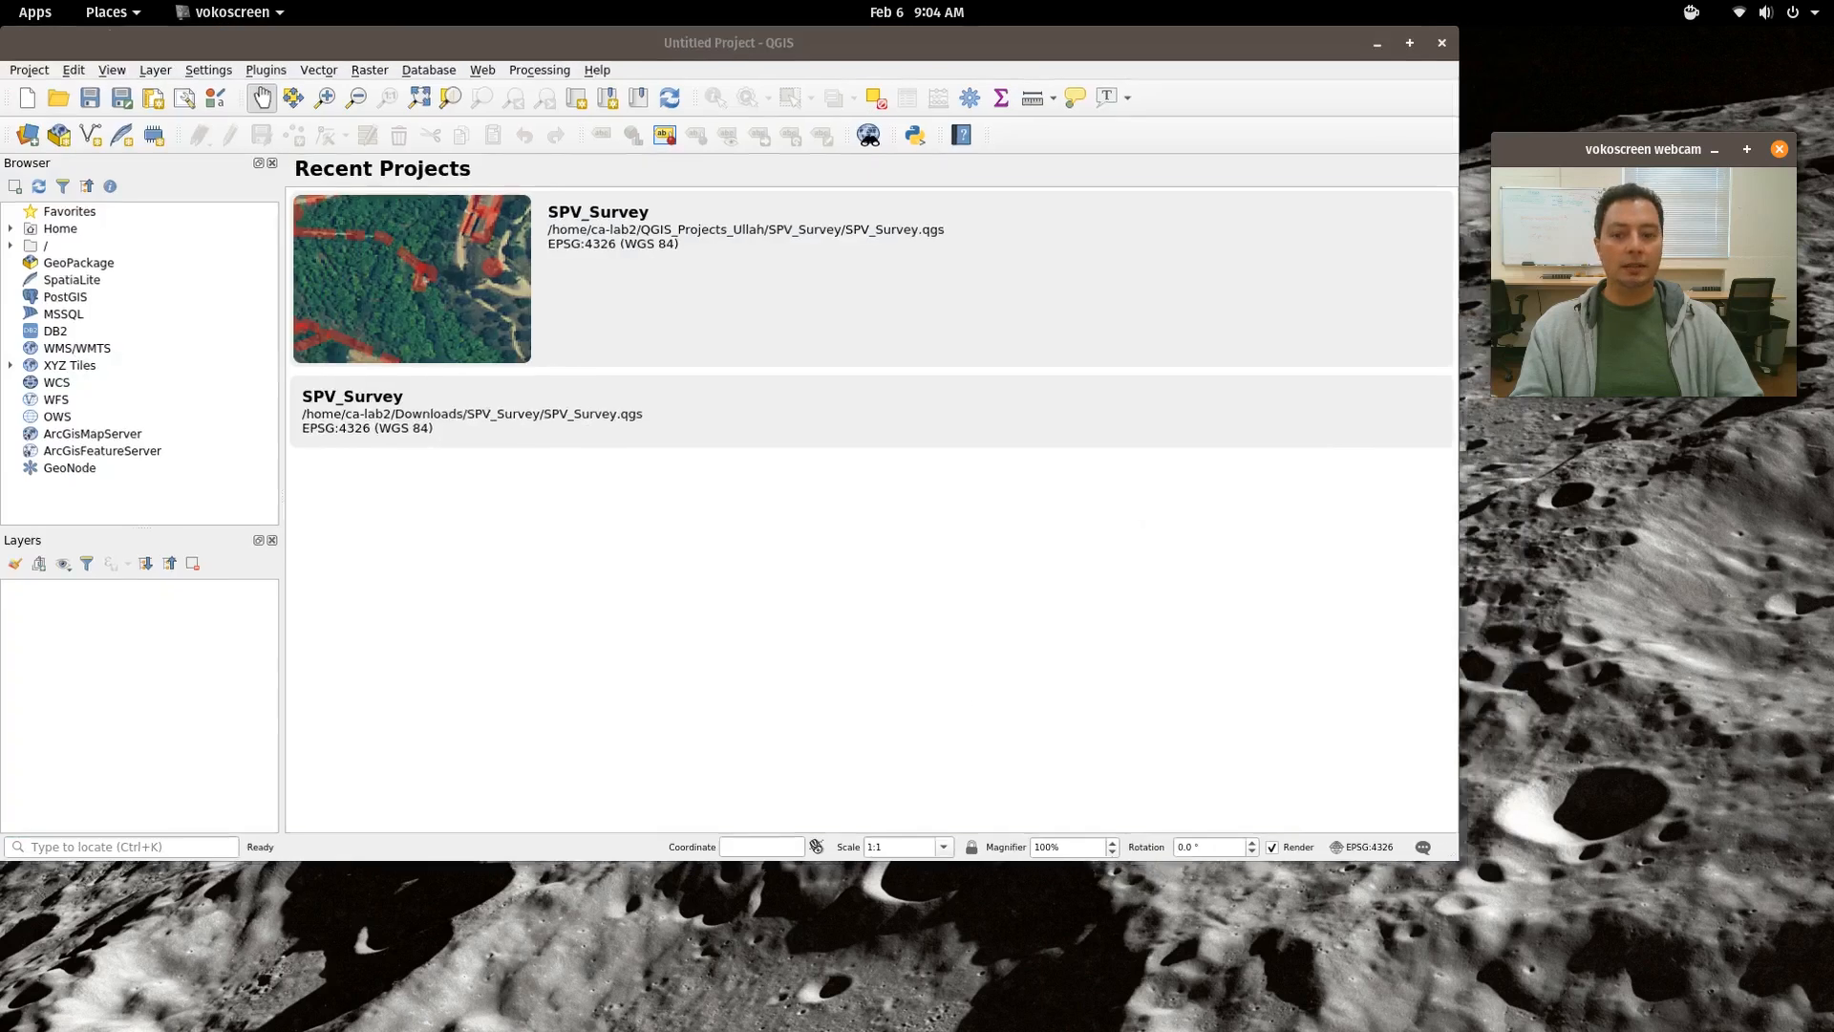
Open the Downloads folder in the file manager and select the downloaded n37_e015_1arc_v3.tif.
click(34, 12)
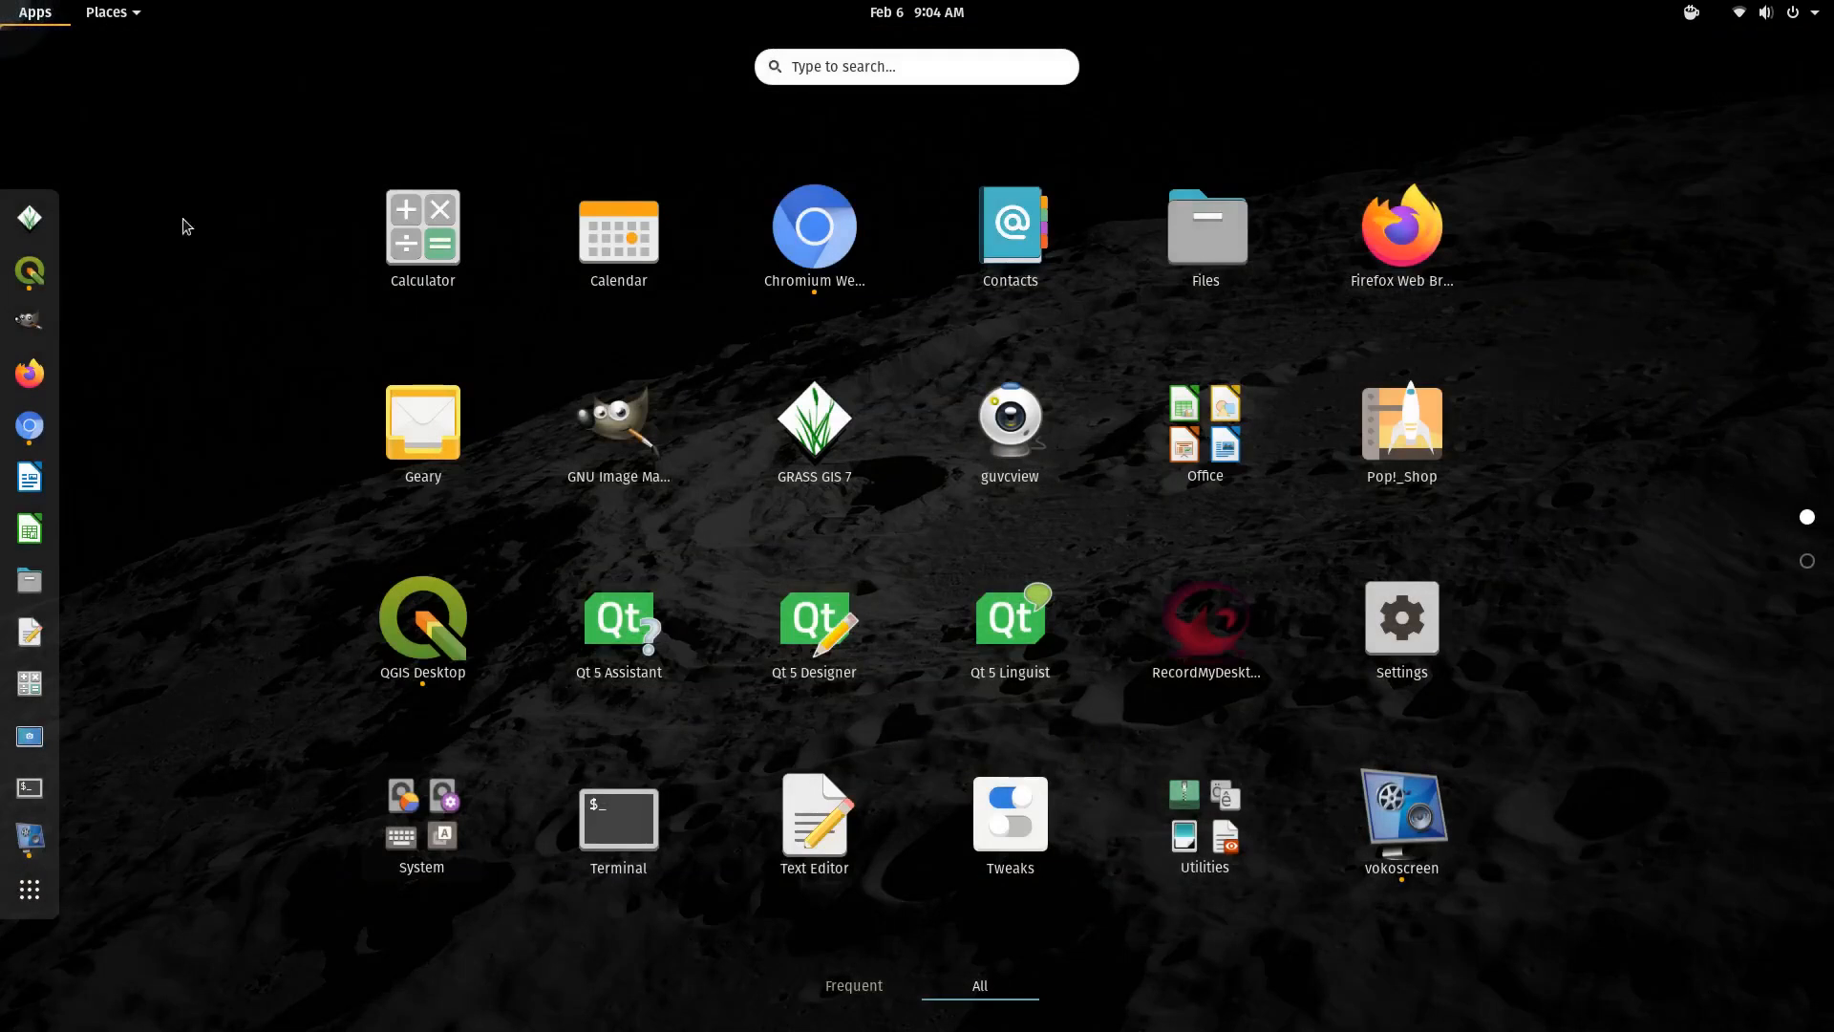
click(106, 11)
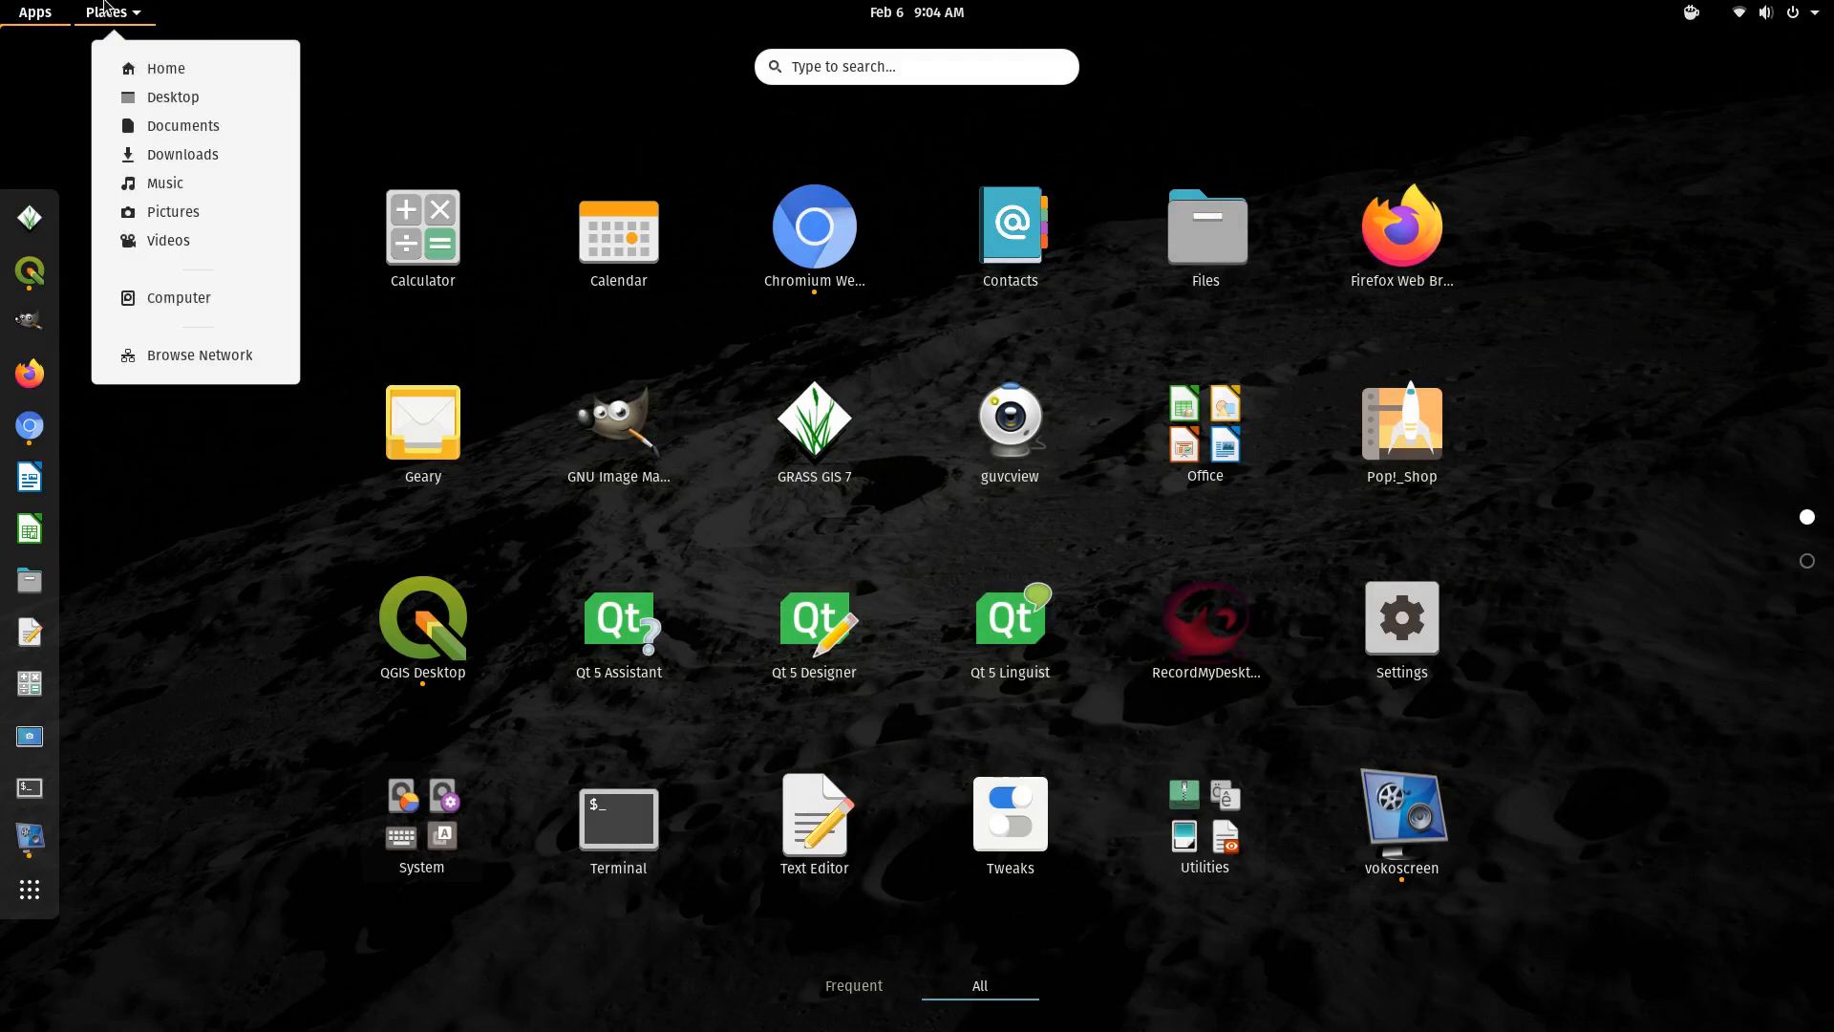
click(164, 155)
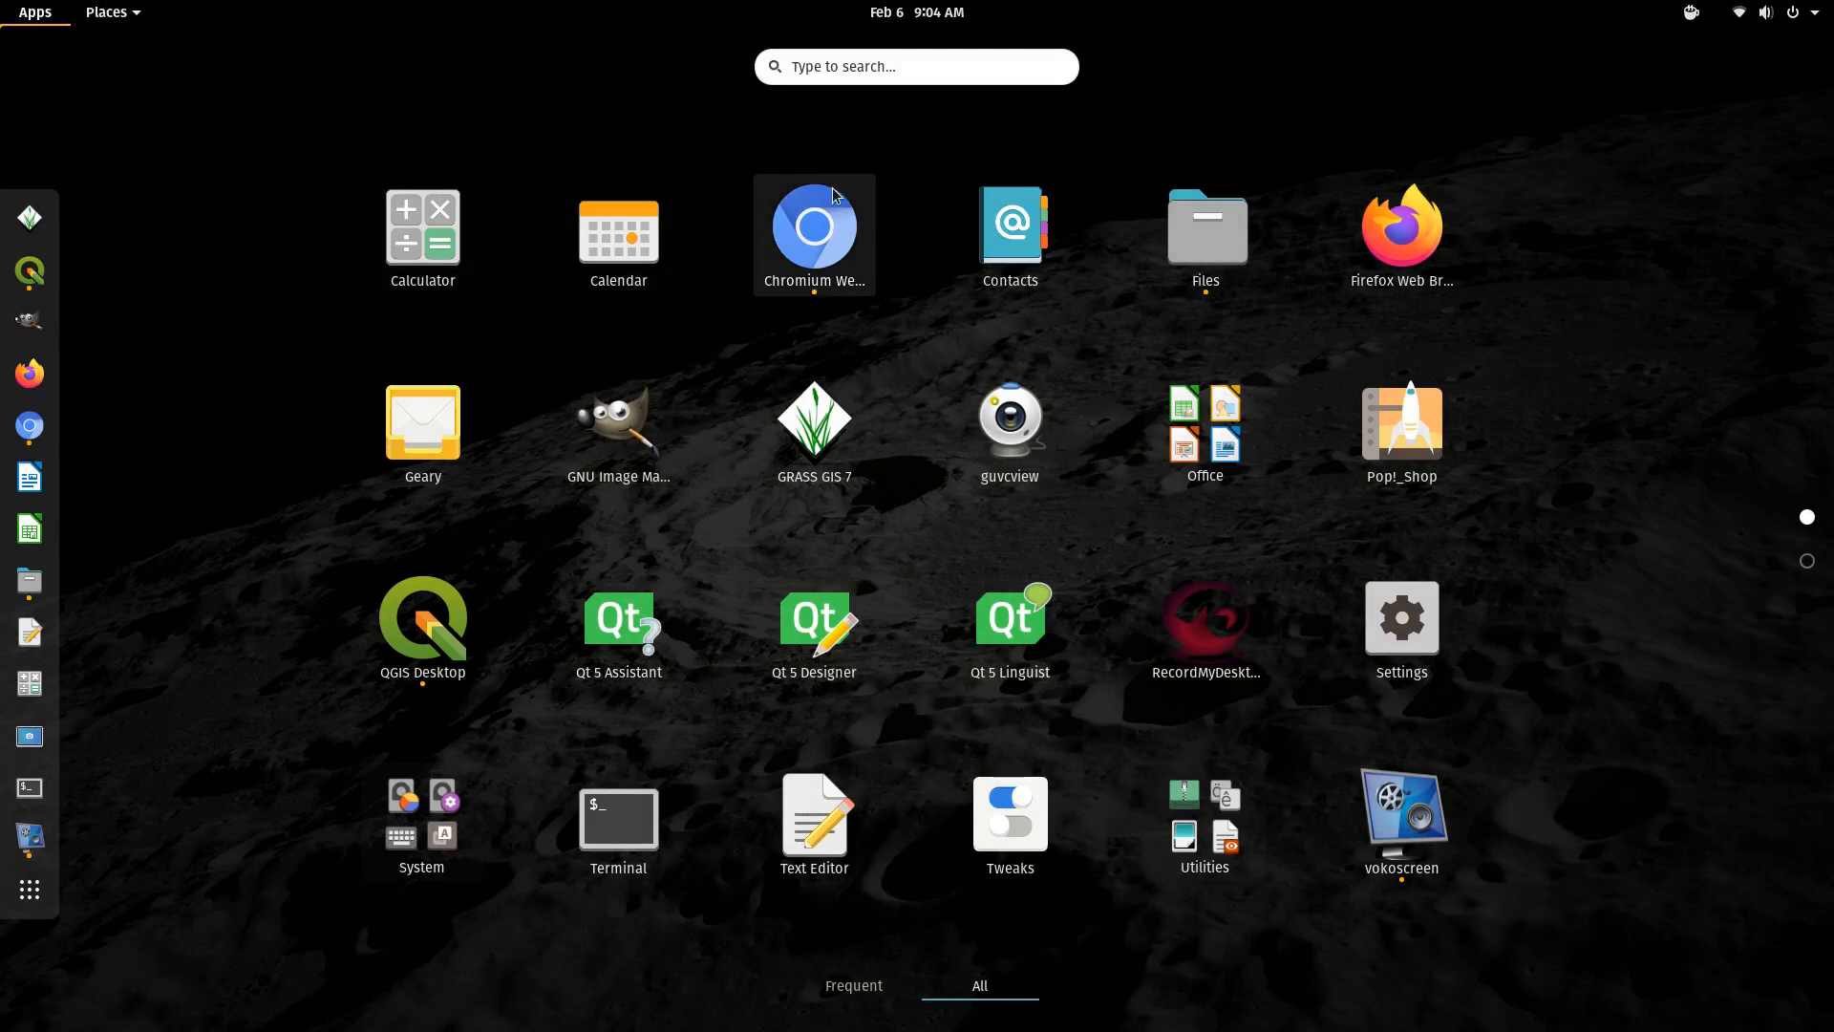
click(184, 851)
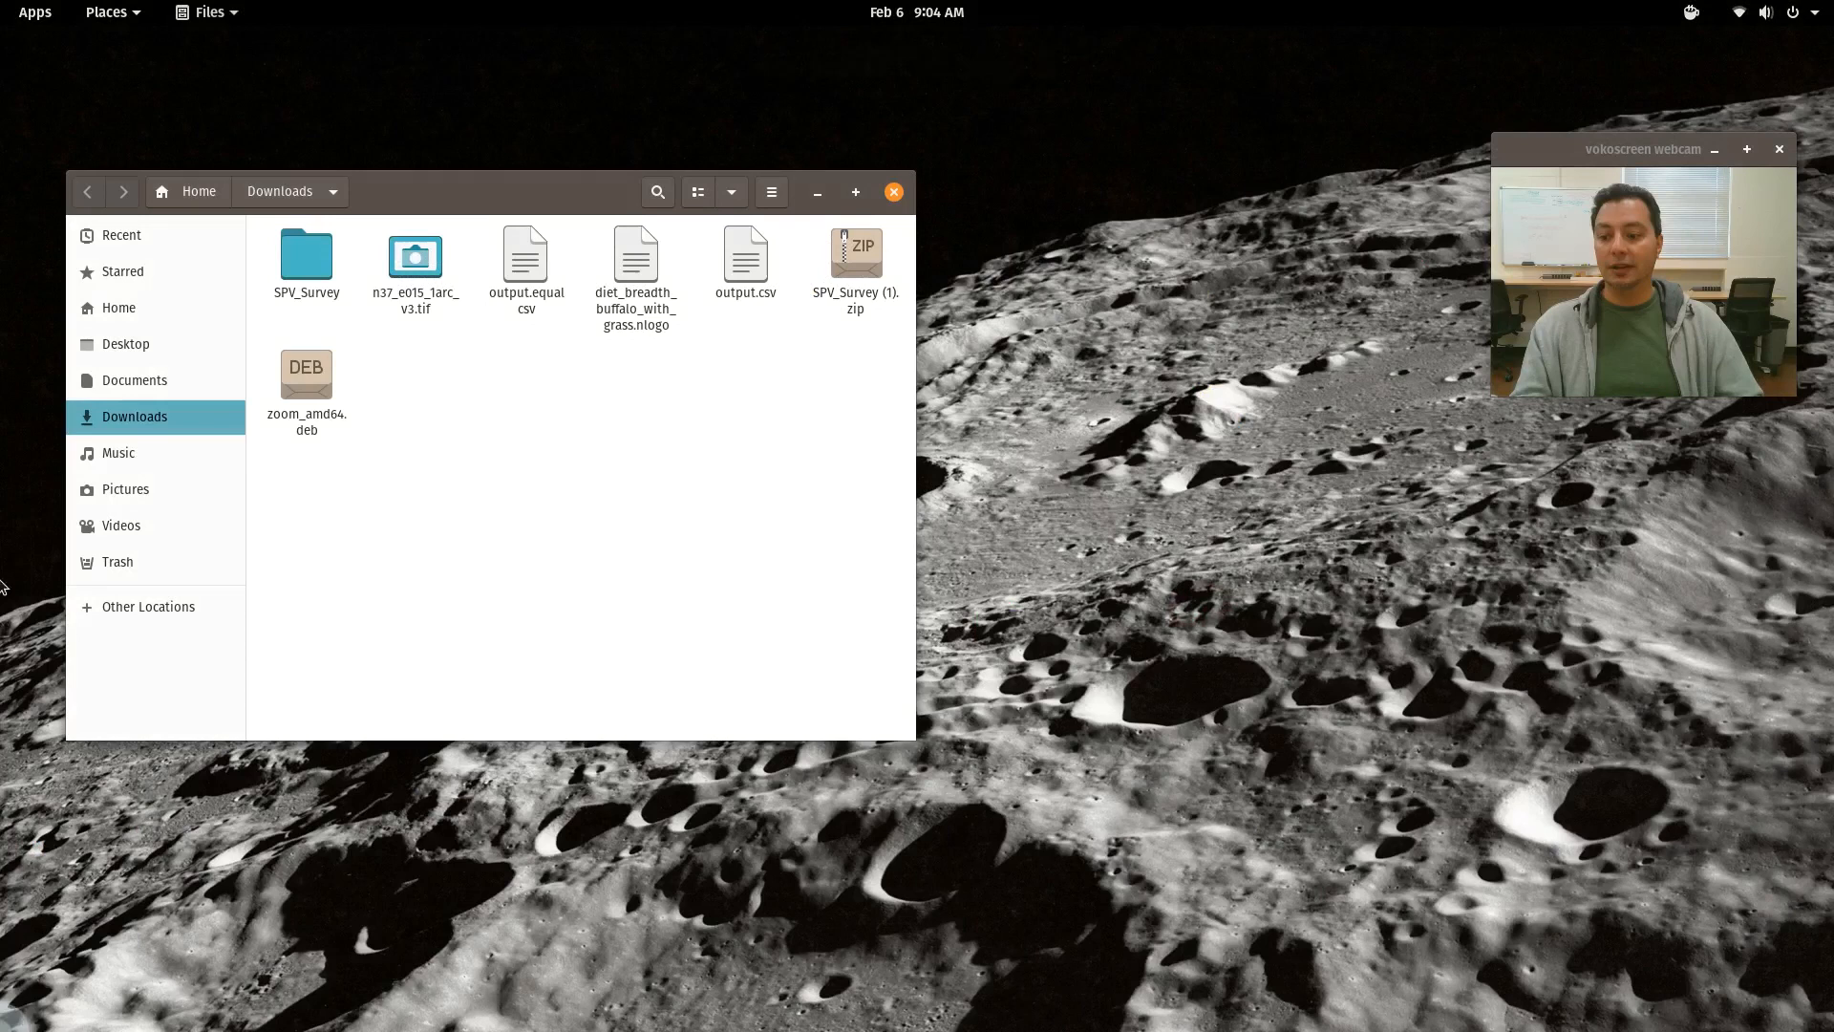
drag(423, 193, 599, 168)
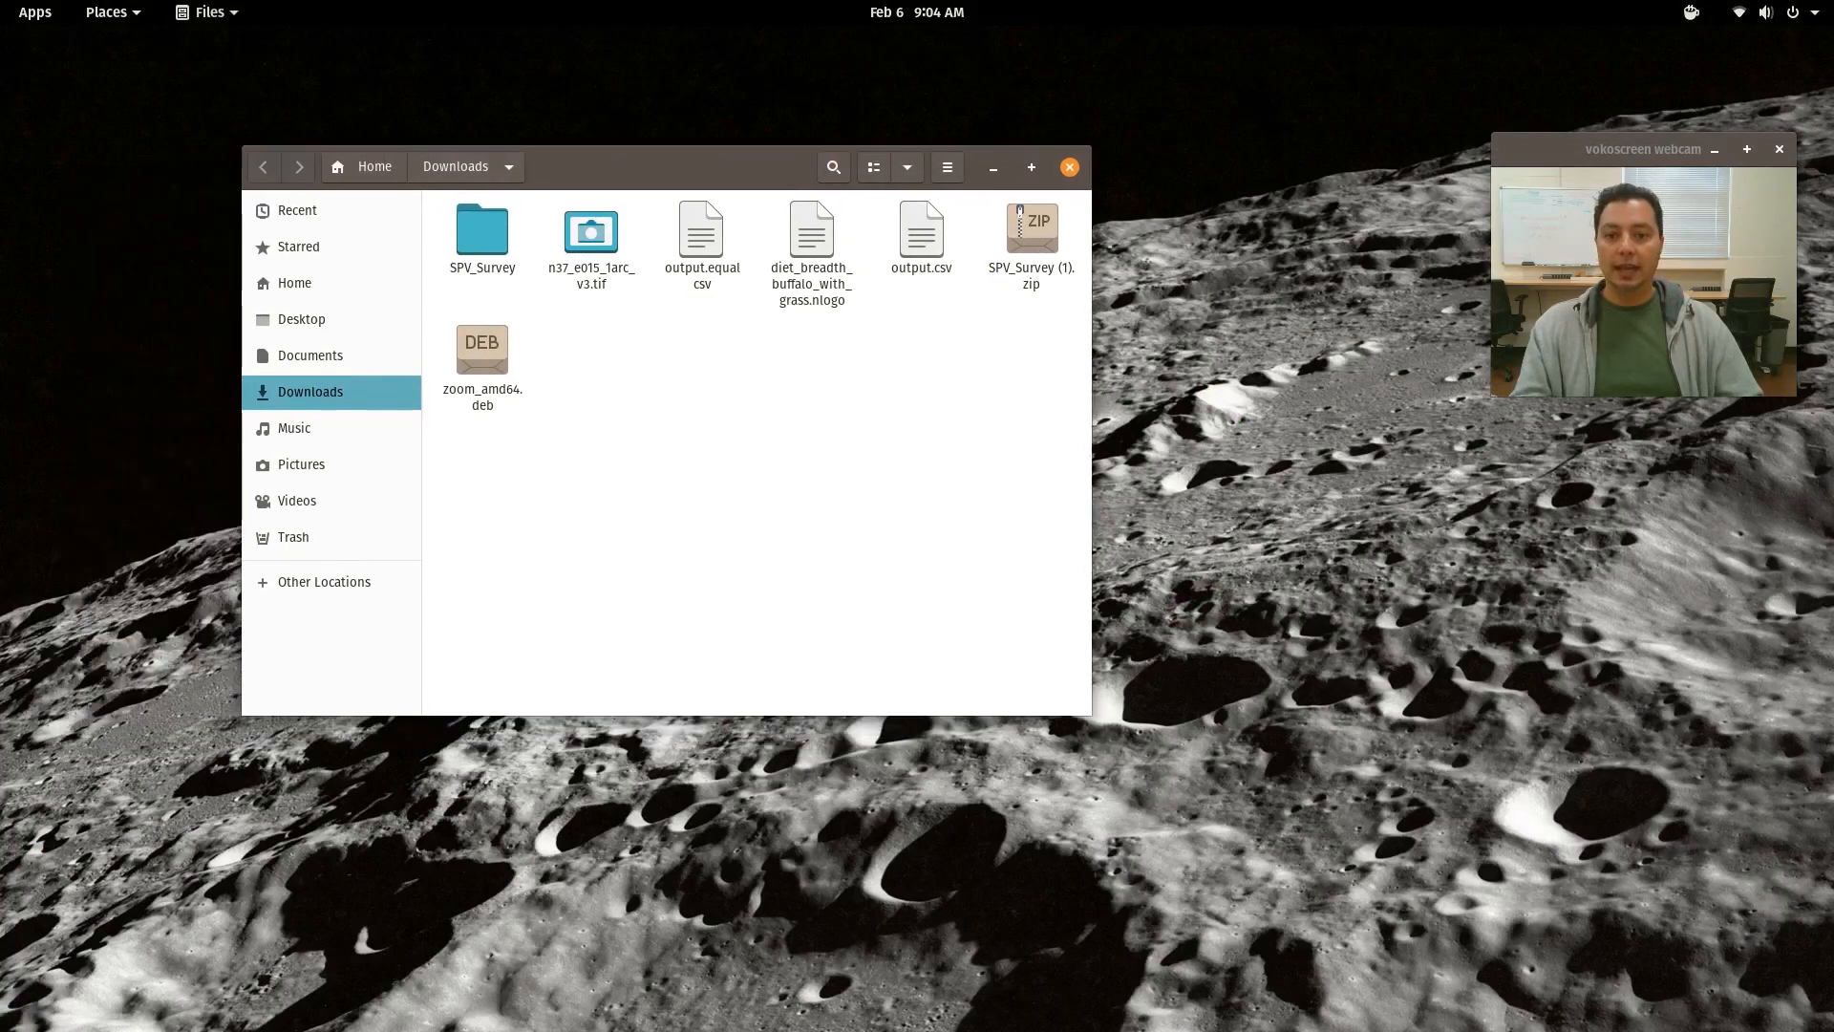
click(592, 233)
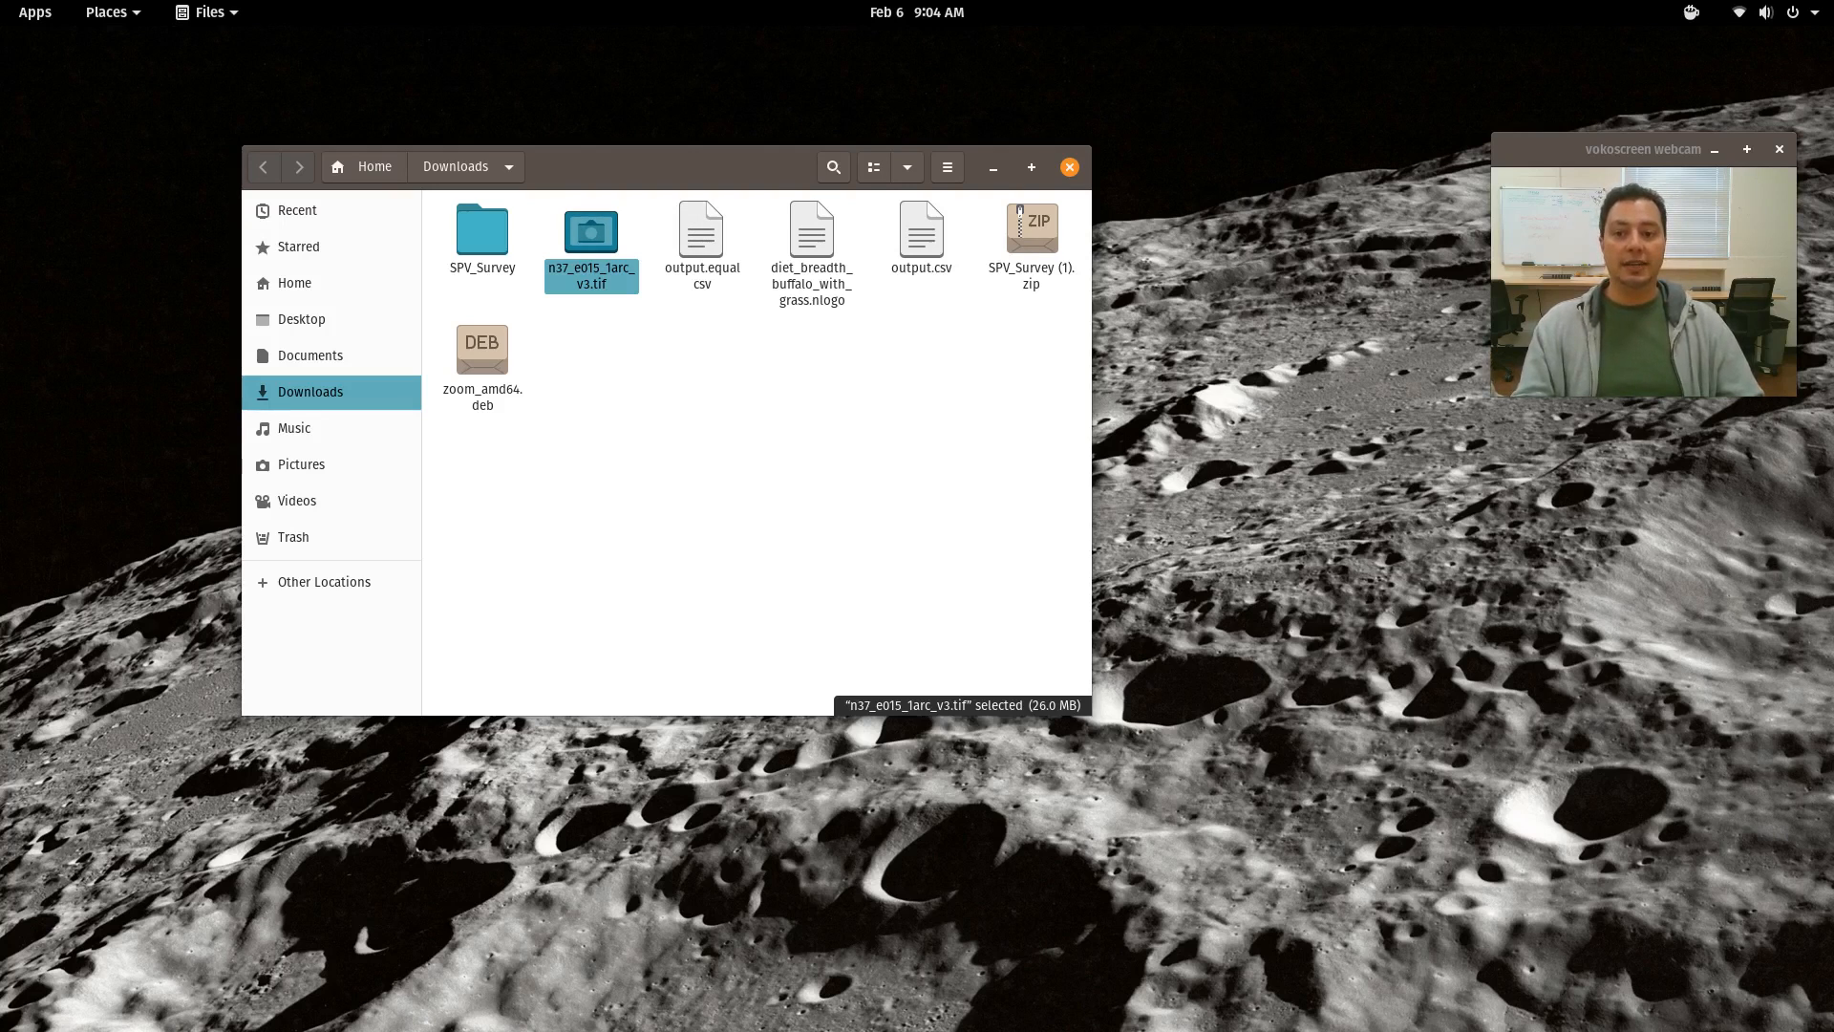
Open a second file manager window at the Home folder and arrange it beside the Downloads window.
drag(682, 157, 830, 142)
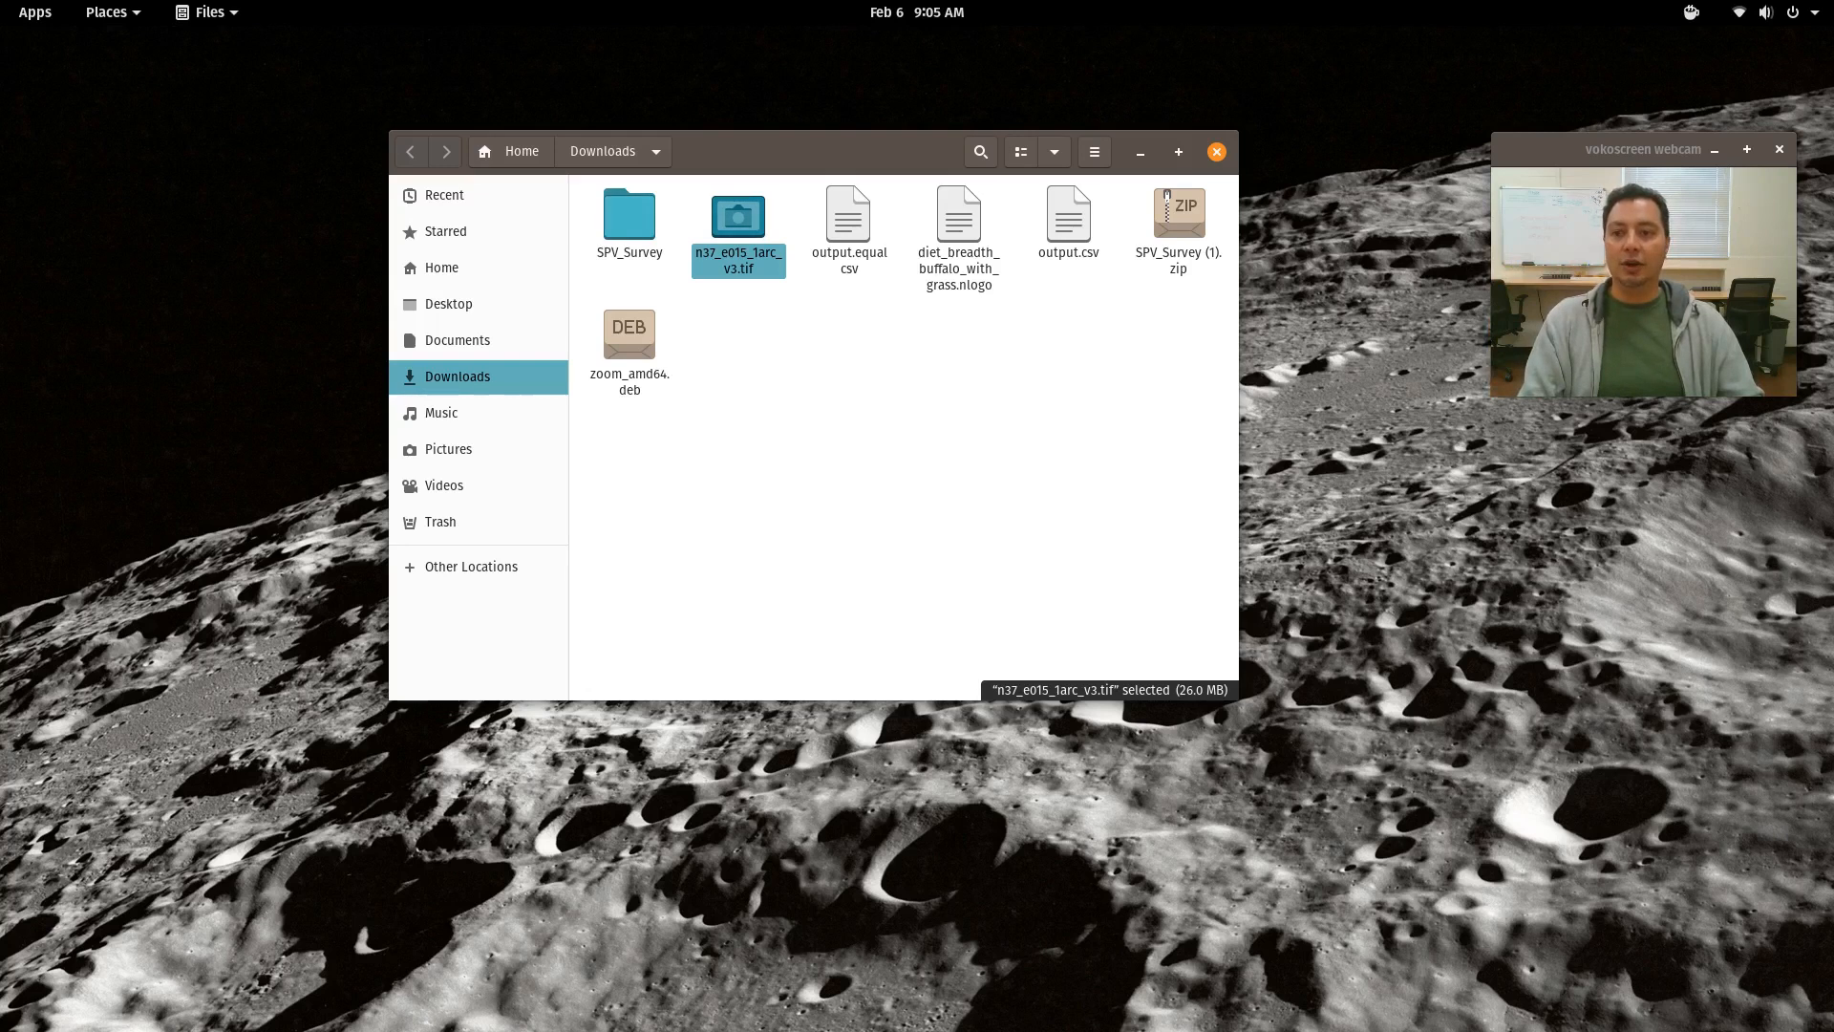
drag(812, 151, 1053, 157)
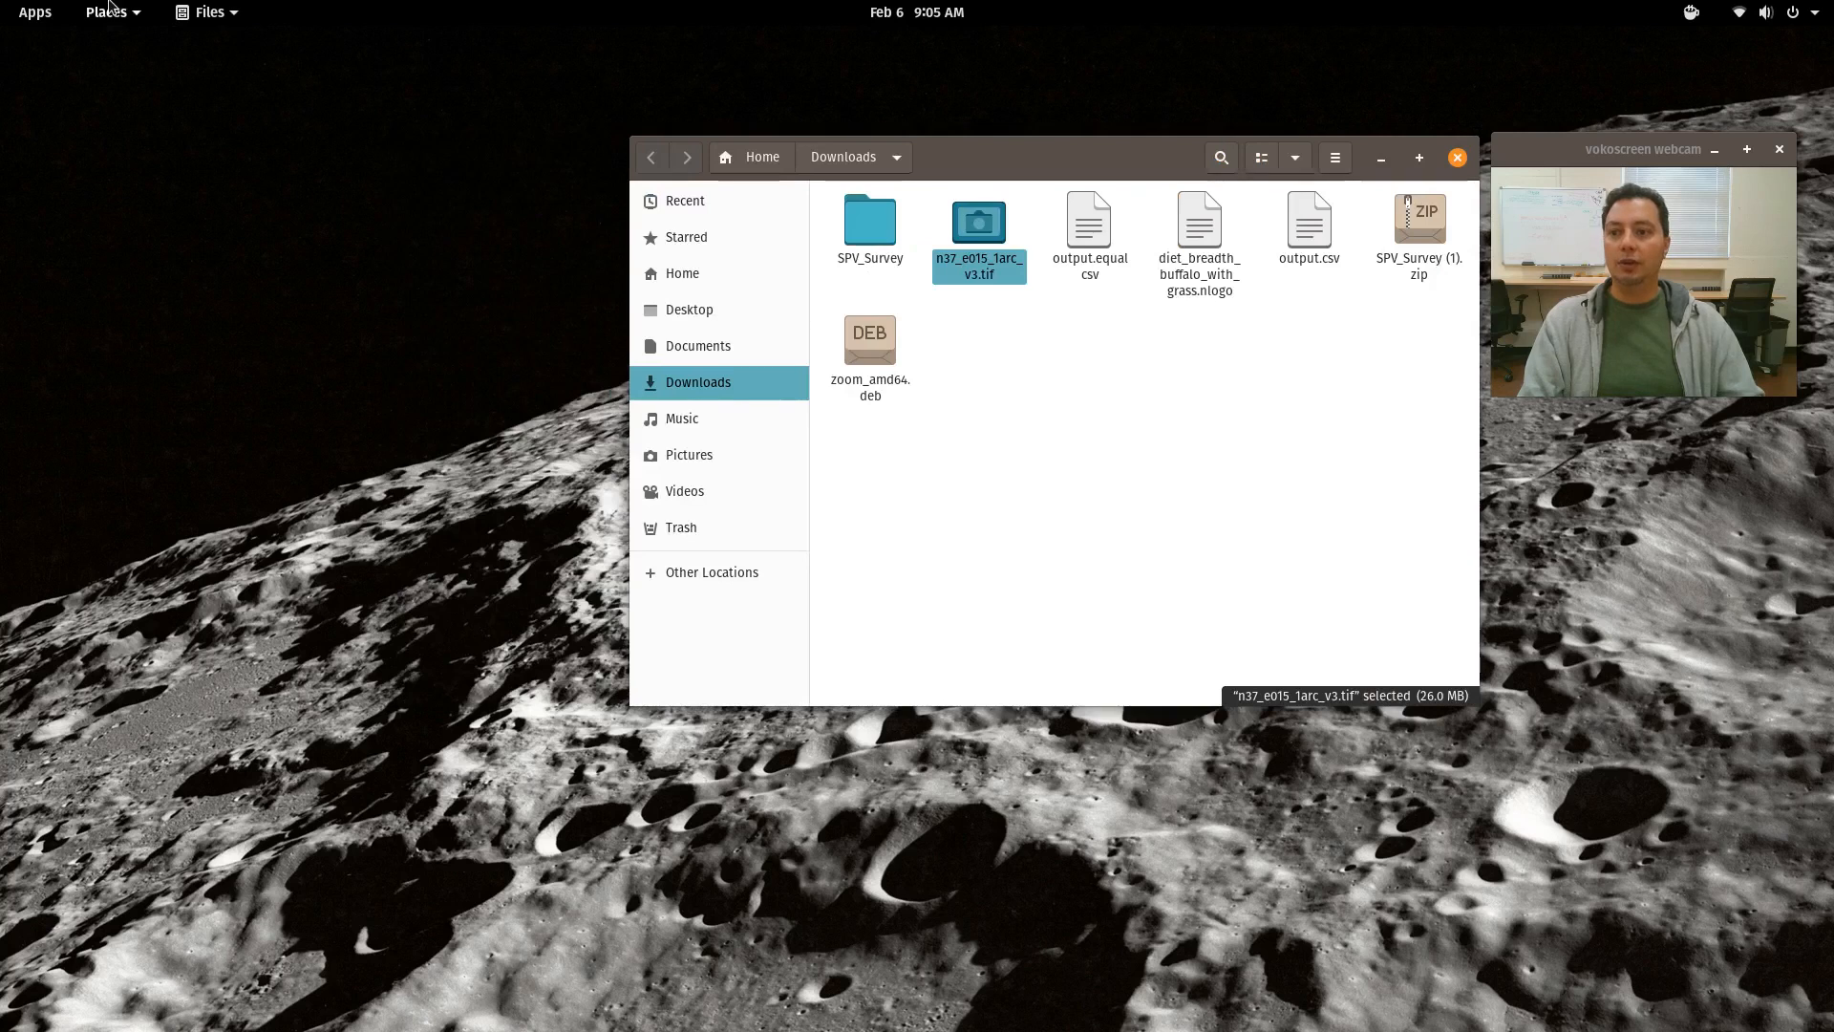
click(108, 12)
click(174, 125)
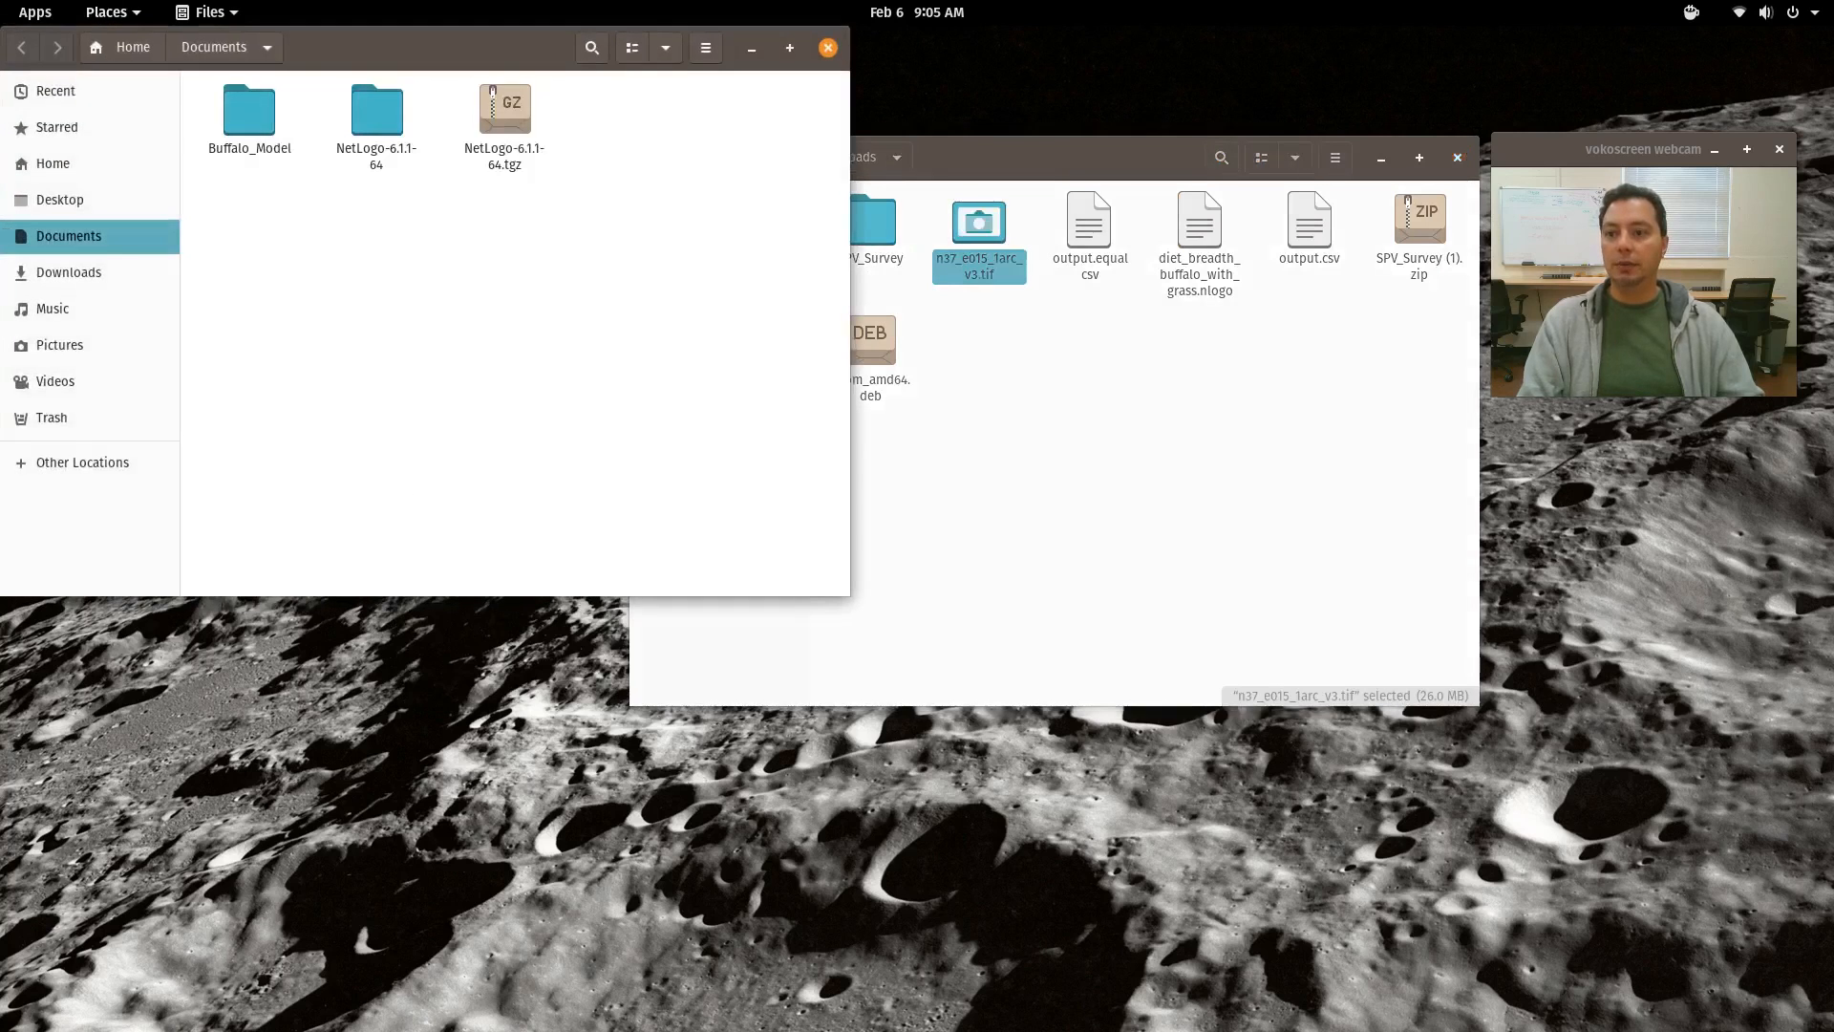
click(133, 47)
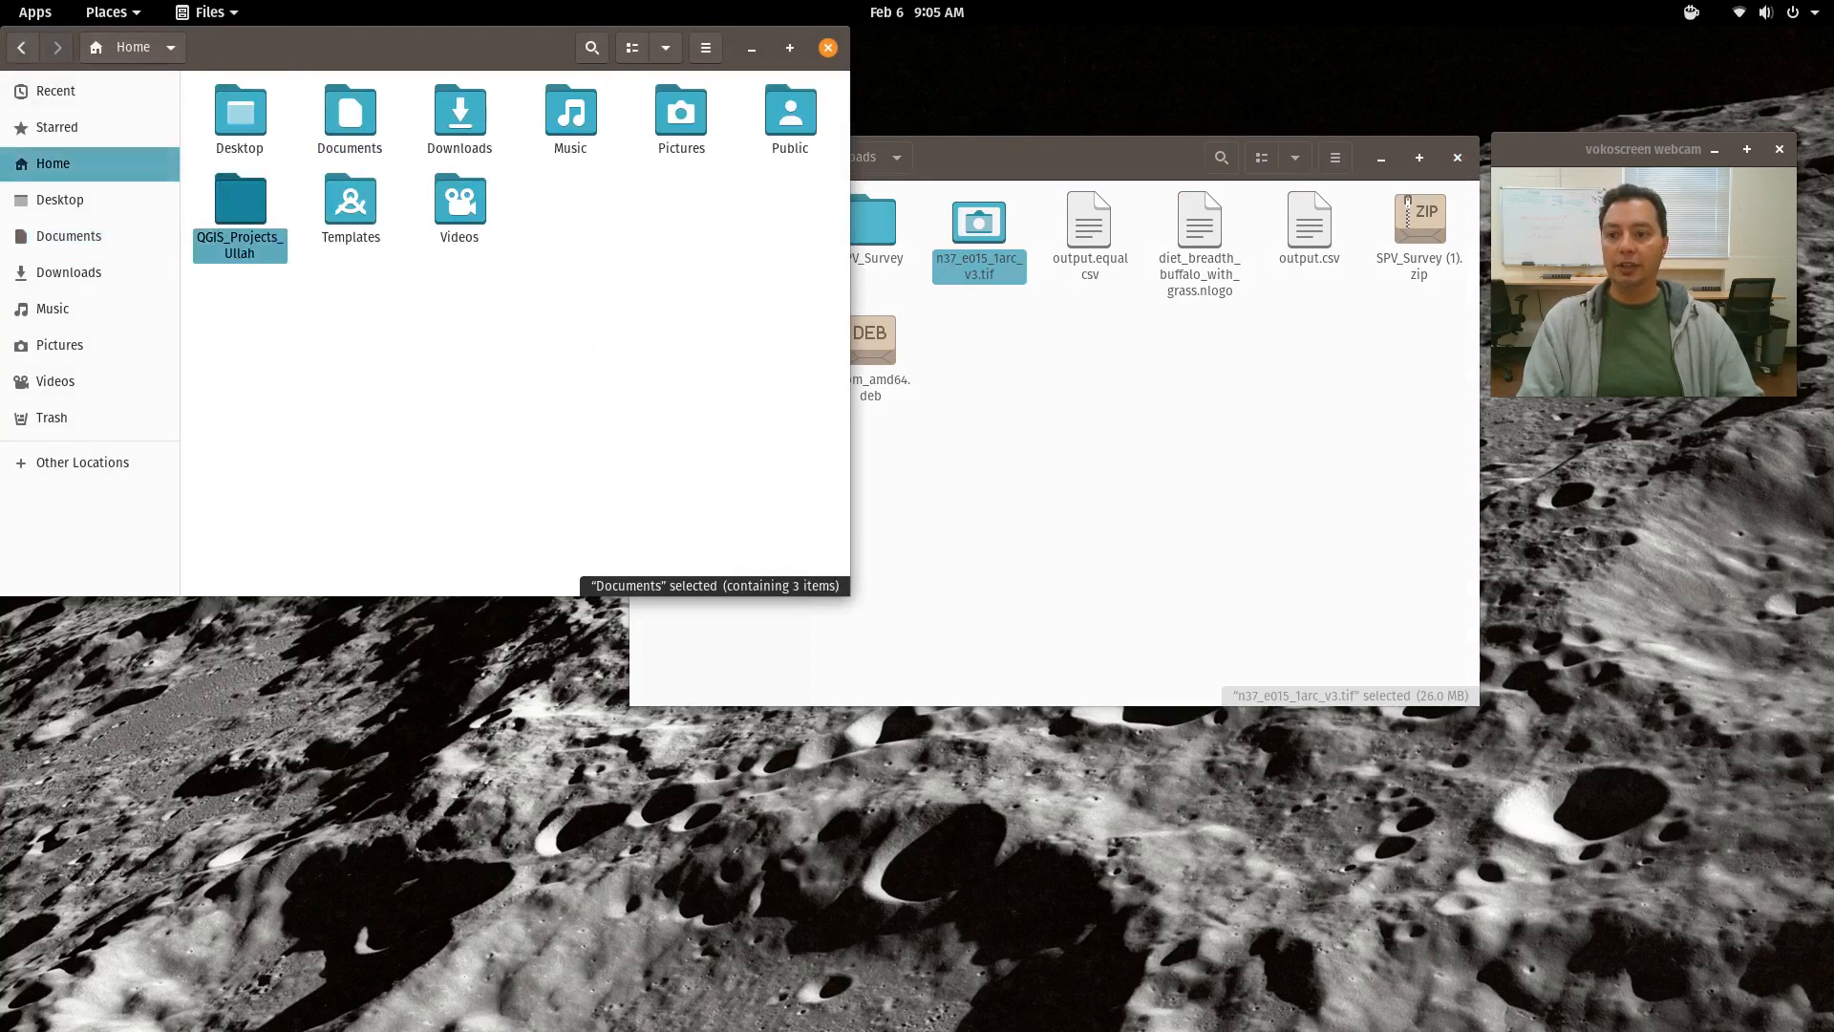
drag(1132, 160, 1204, 50)
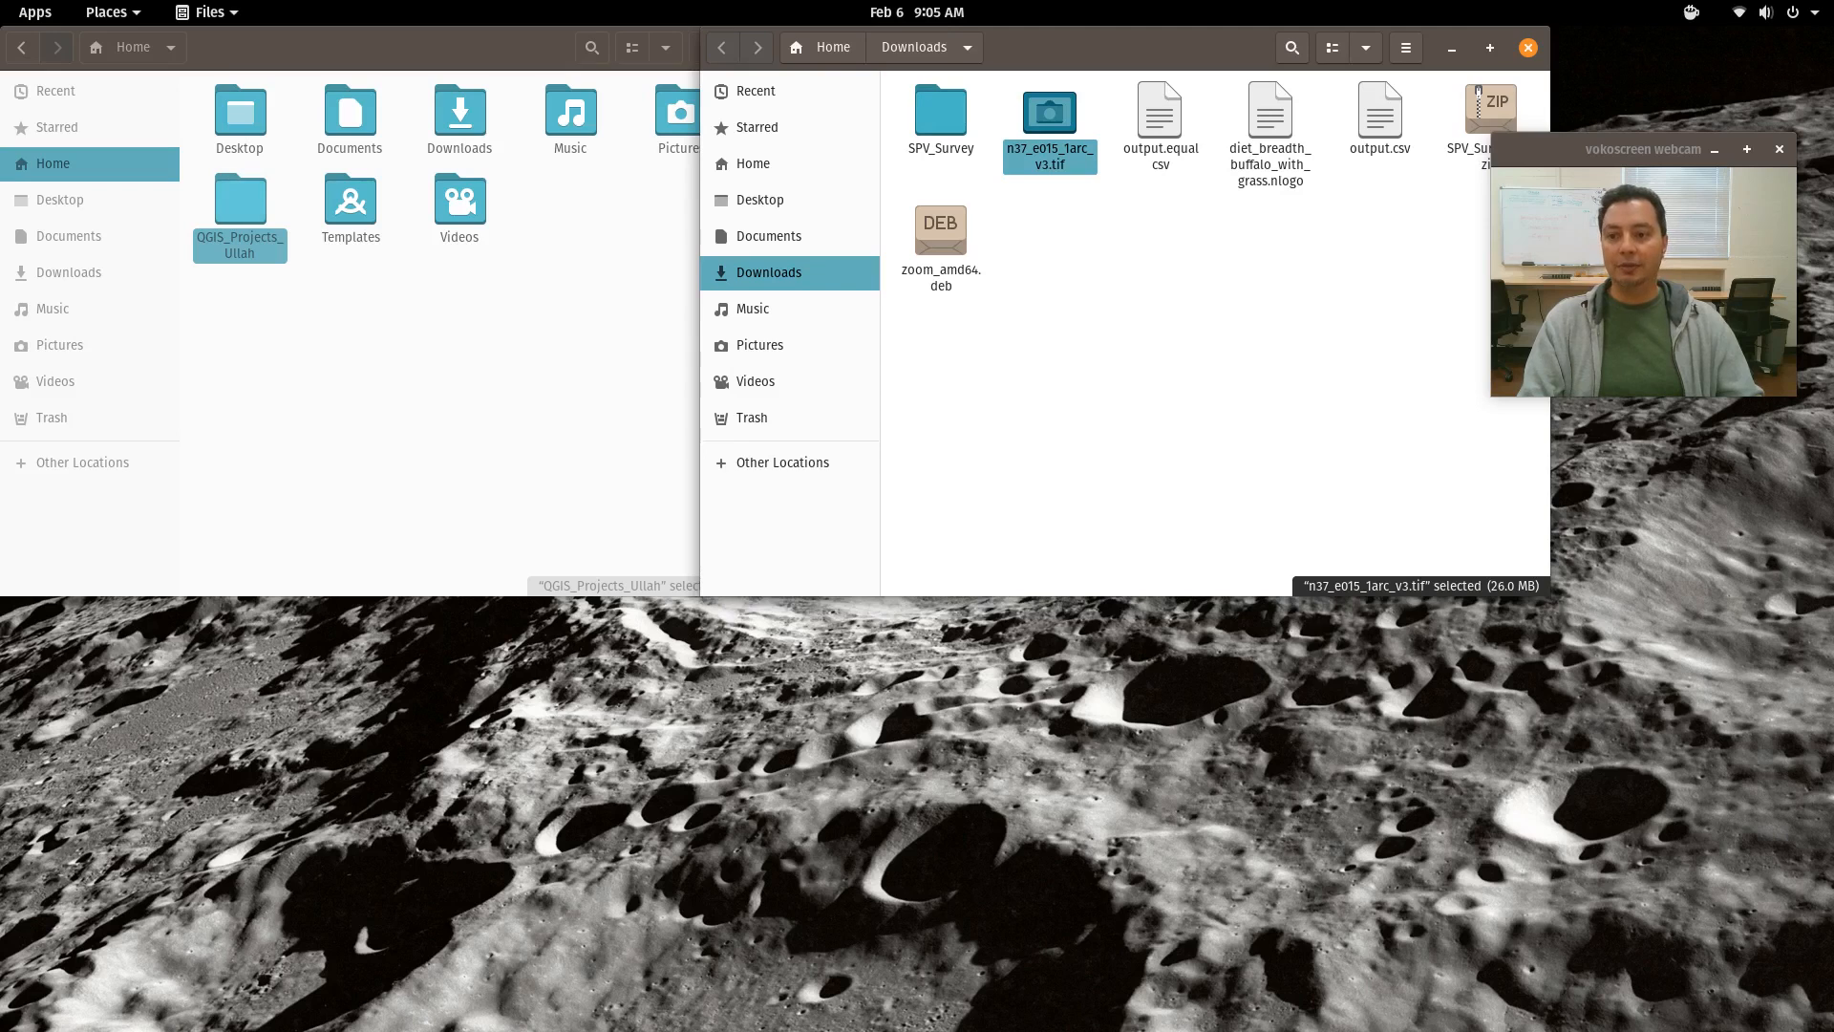
Browse to the Raster folder of SPV_Survey in the QGIS projects folder and move n37_e015_1arc_v3.tif there from Downloads.
double_click(240, 205)
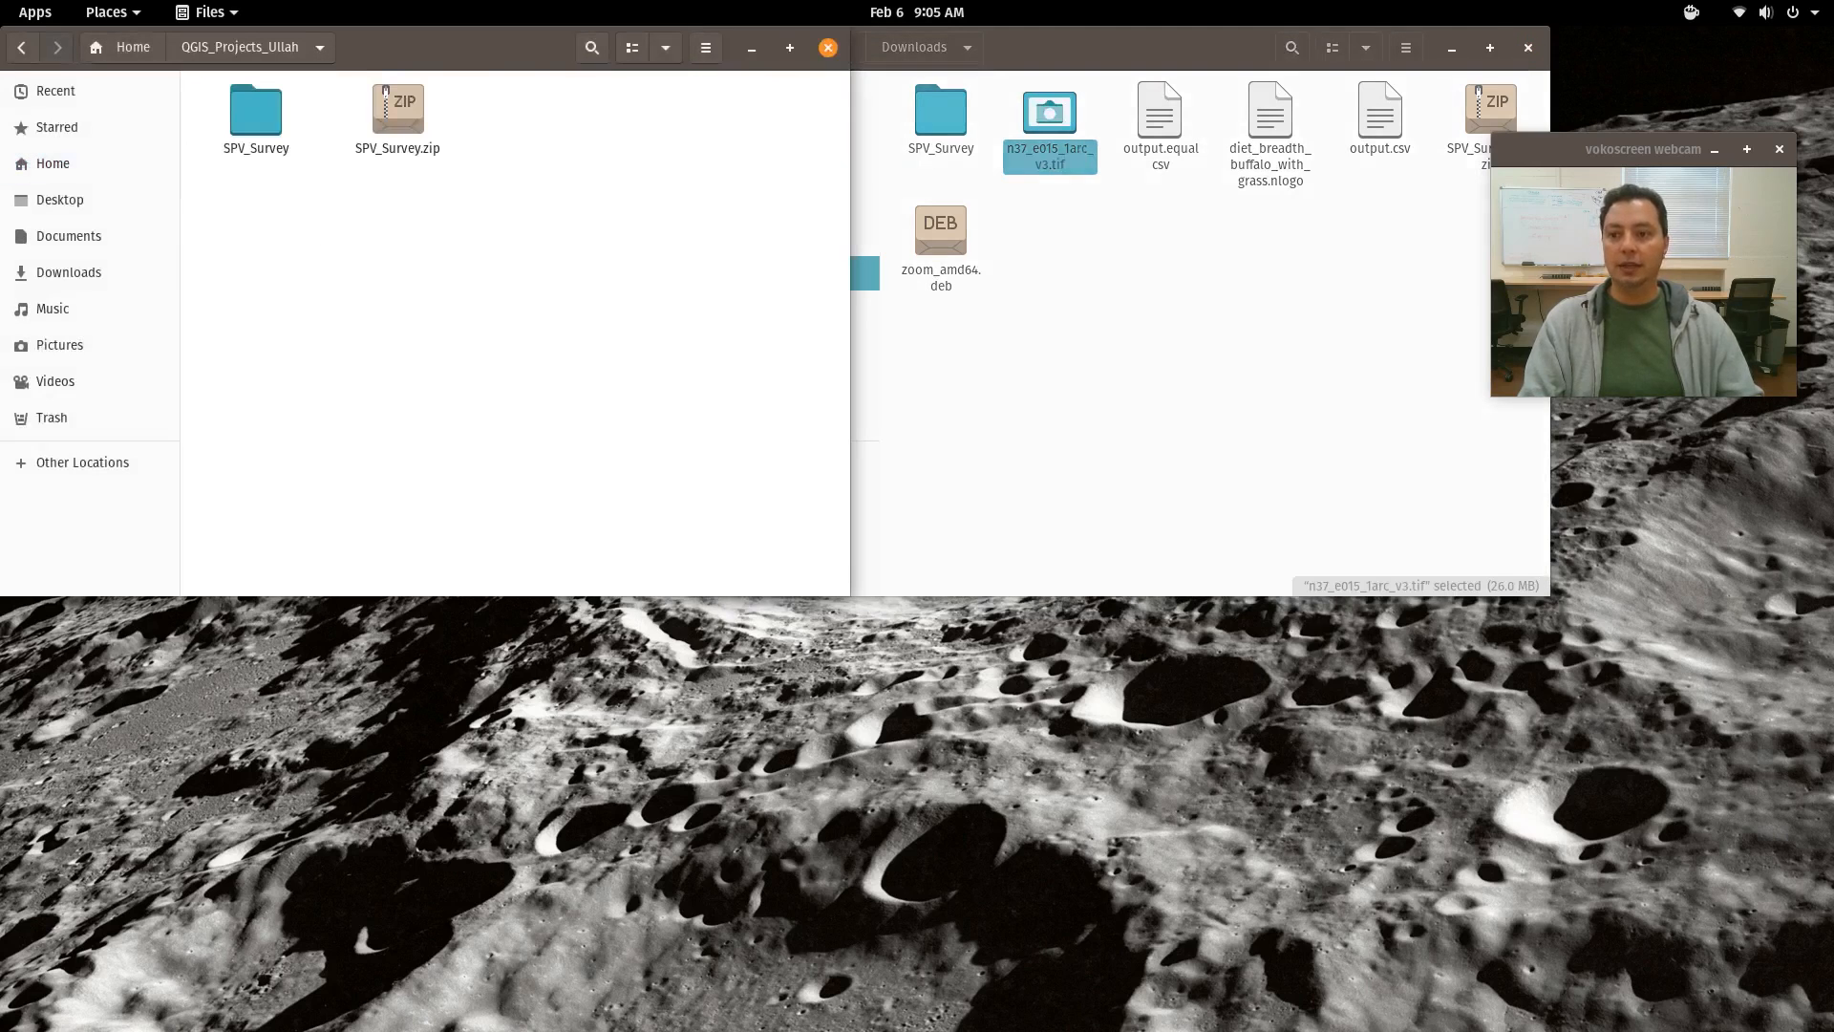
click(255, 114)
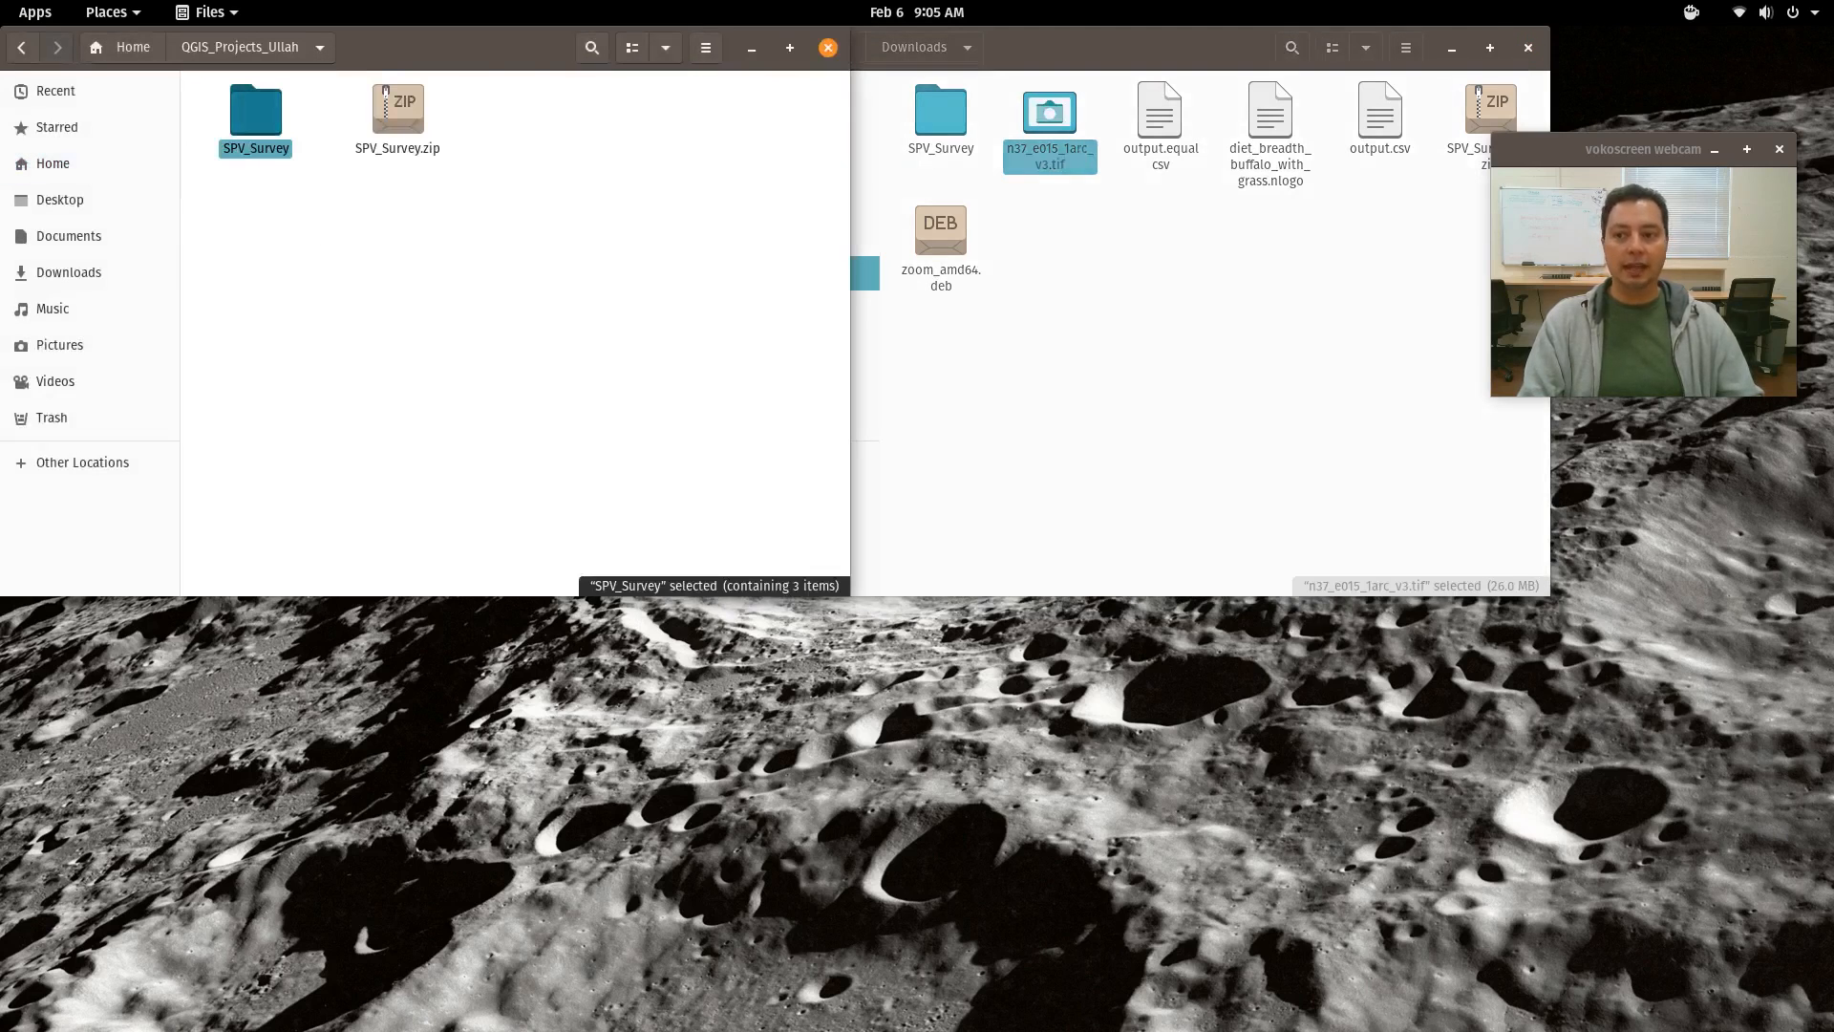
double_click(255, 113)
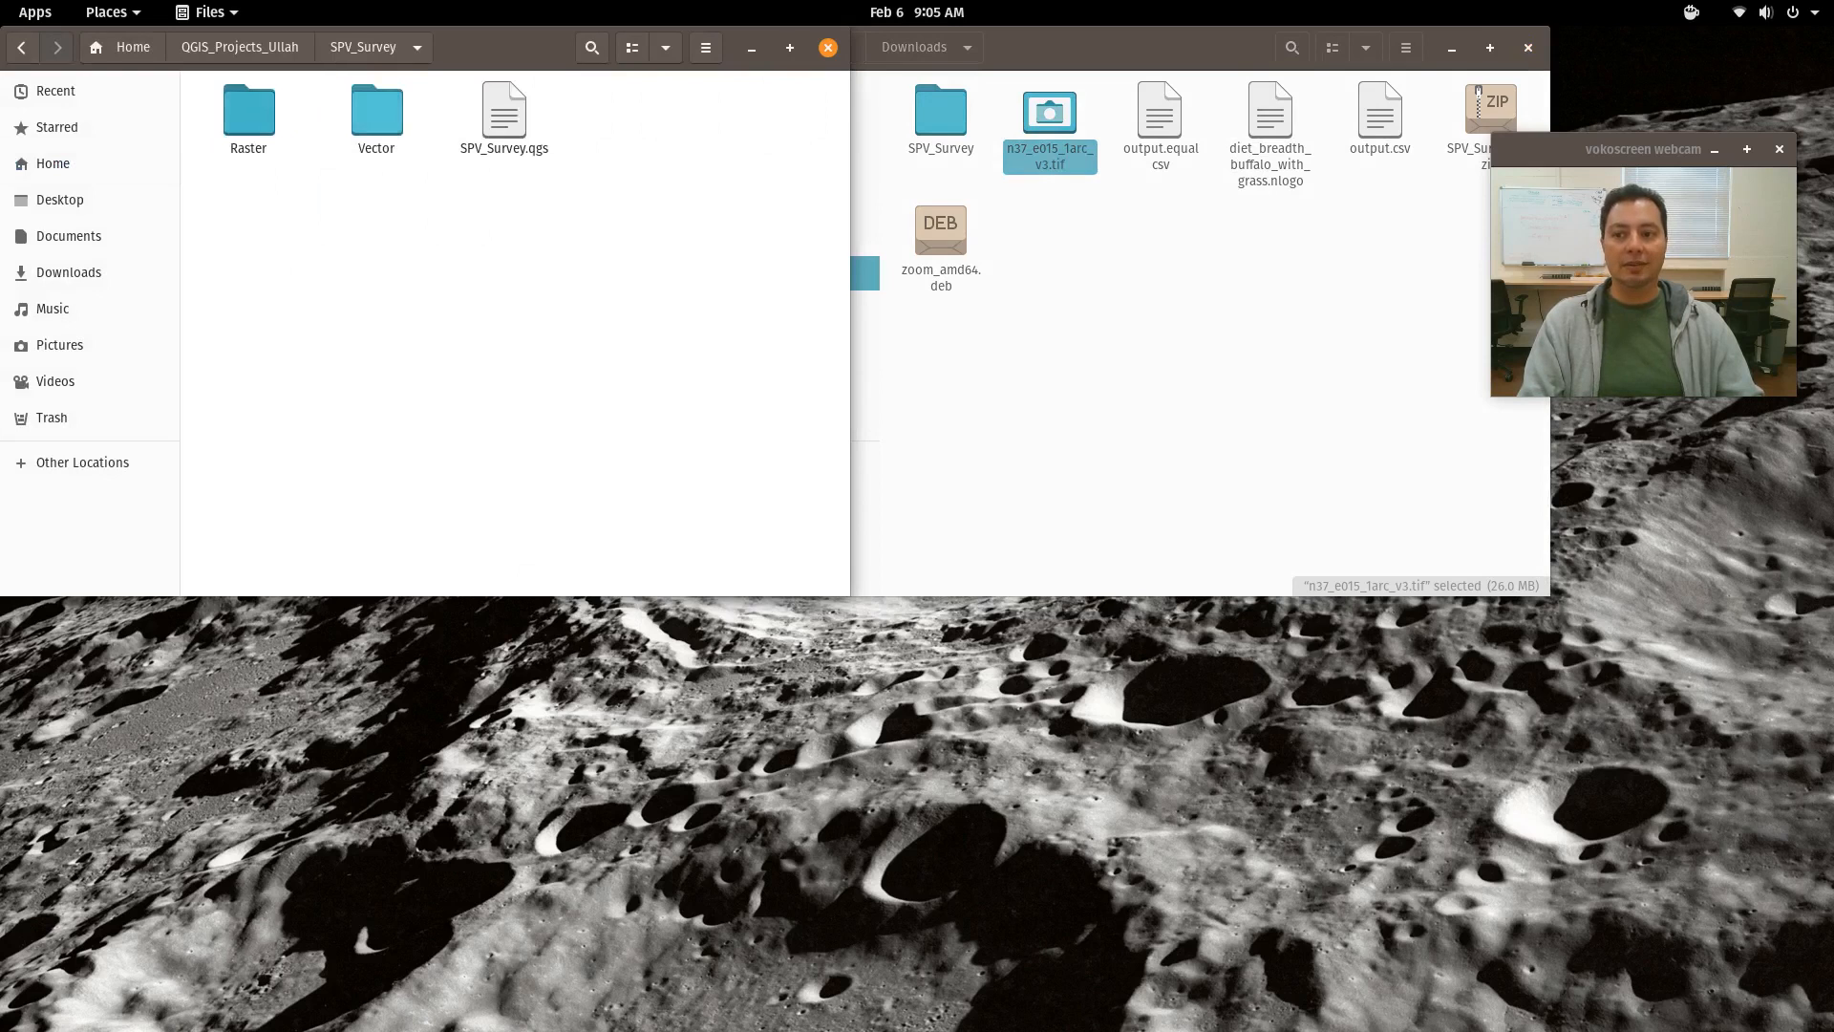
double_click(248, 112)
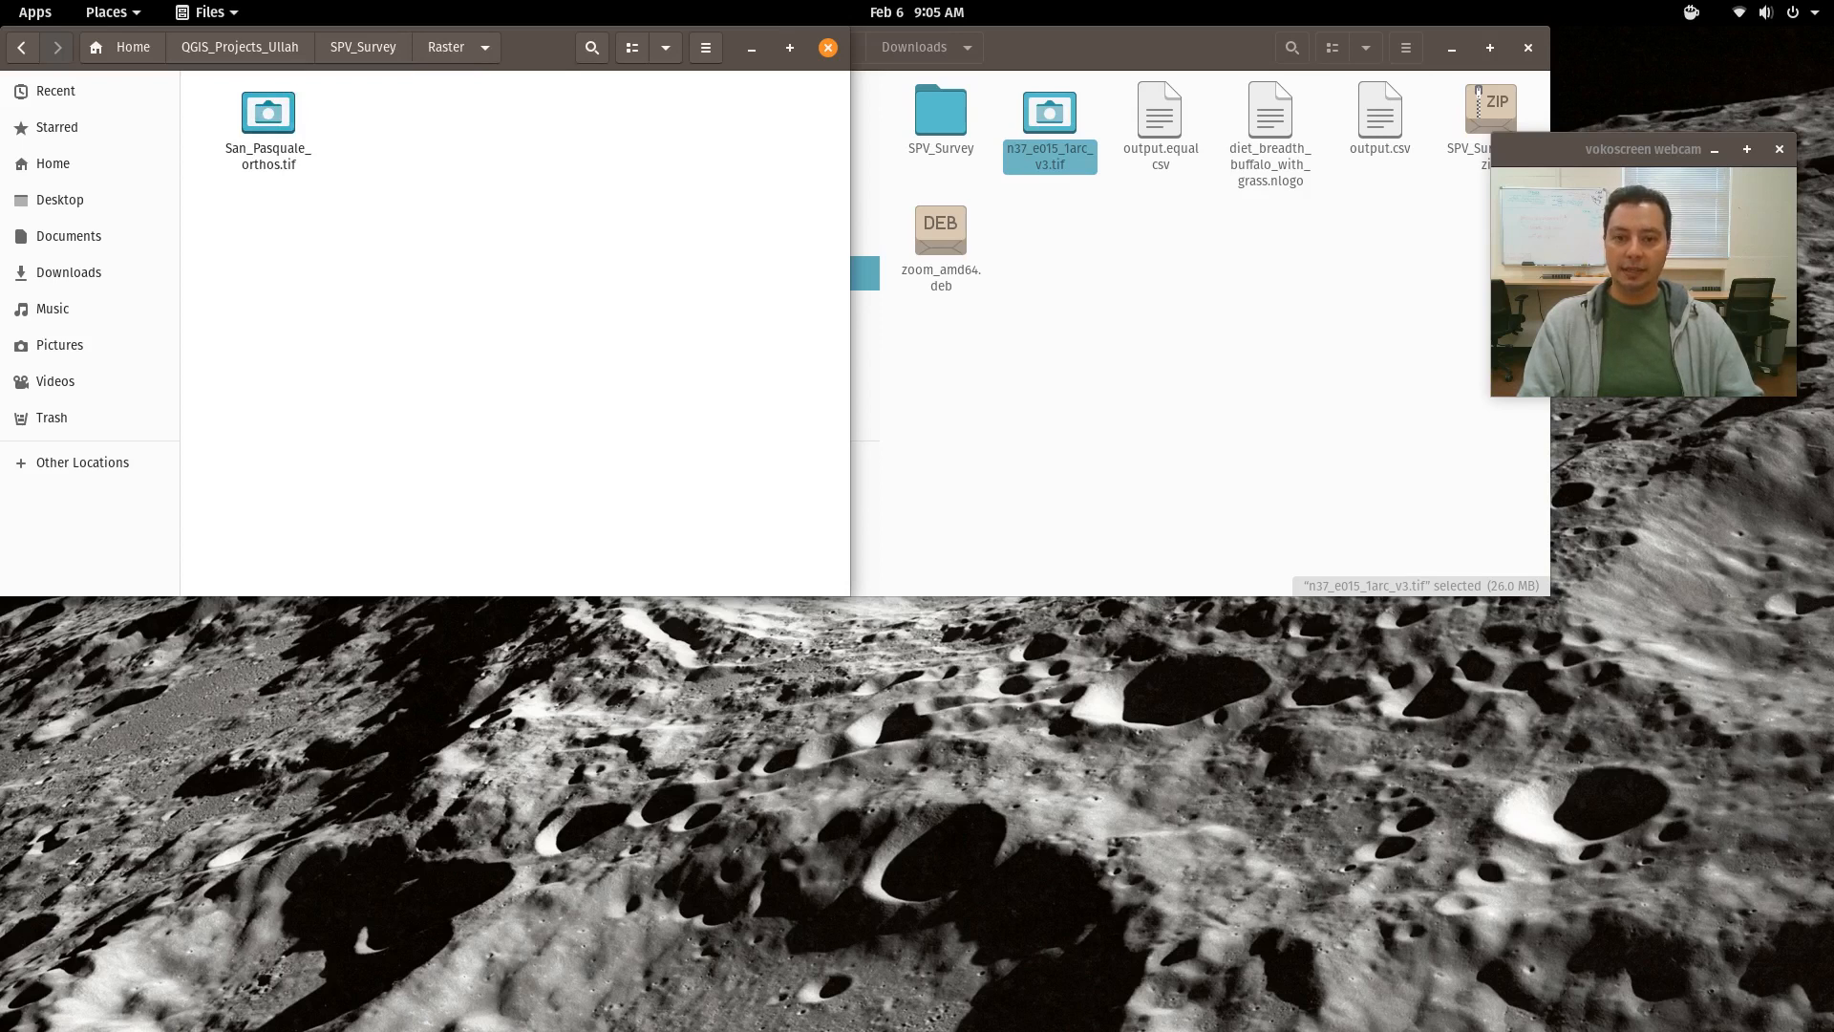
click(1050, 120)
drag(1050, 120, 382, 143)
click(404, 267)
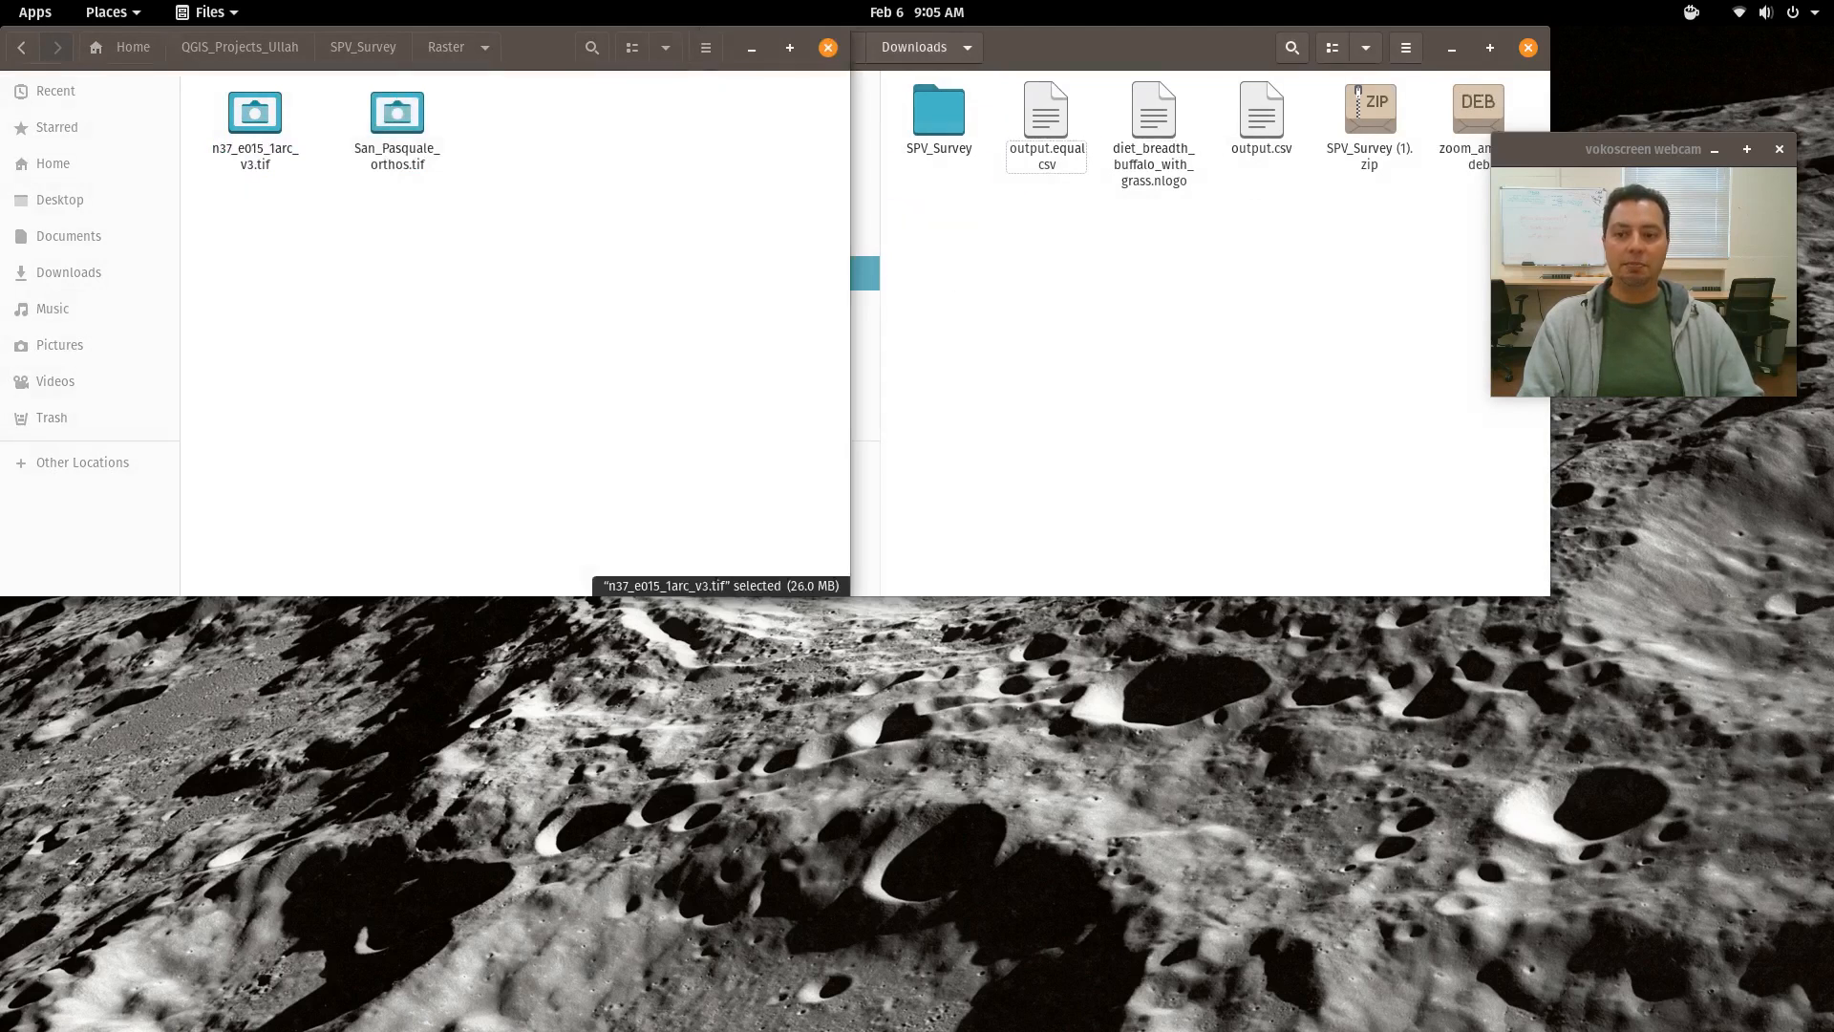
Create a folder named Elevation inside Raster and move n37_e015_1arc_v3.tif into it.
right_click(404, 267)
click(466, 279)
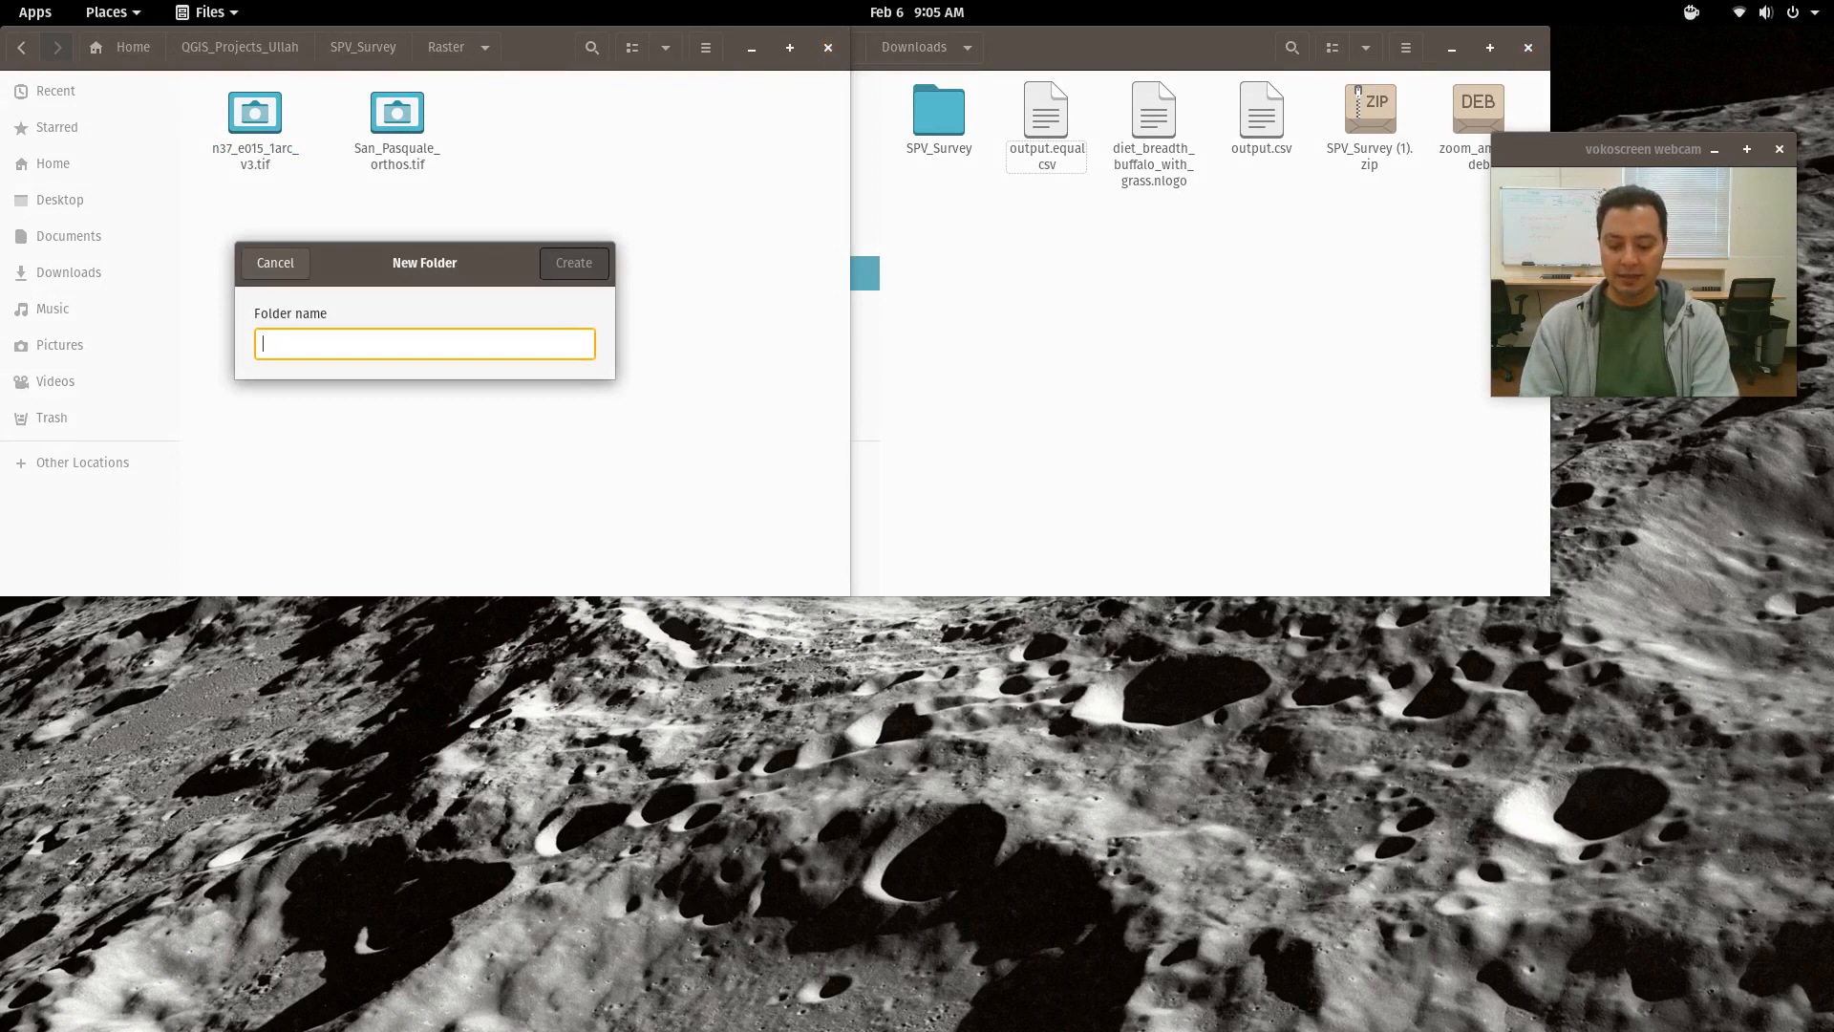
text(DEM)
key(BackSpace)
key(BackSpace)
key(BackSpace)
text(Elevation)
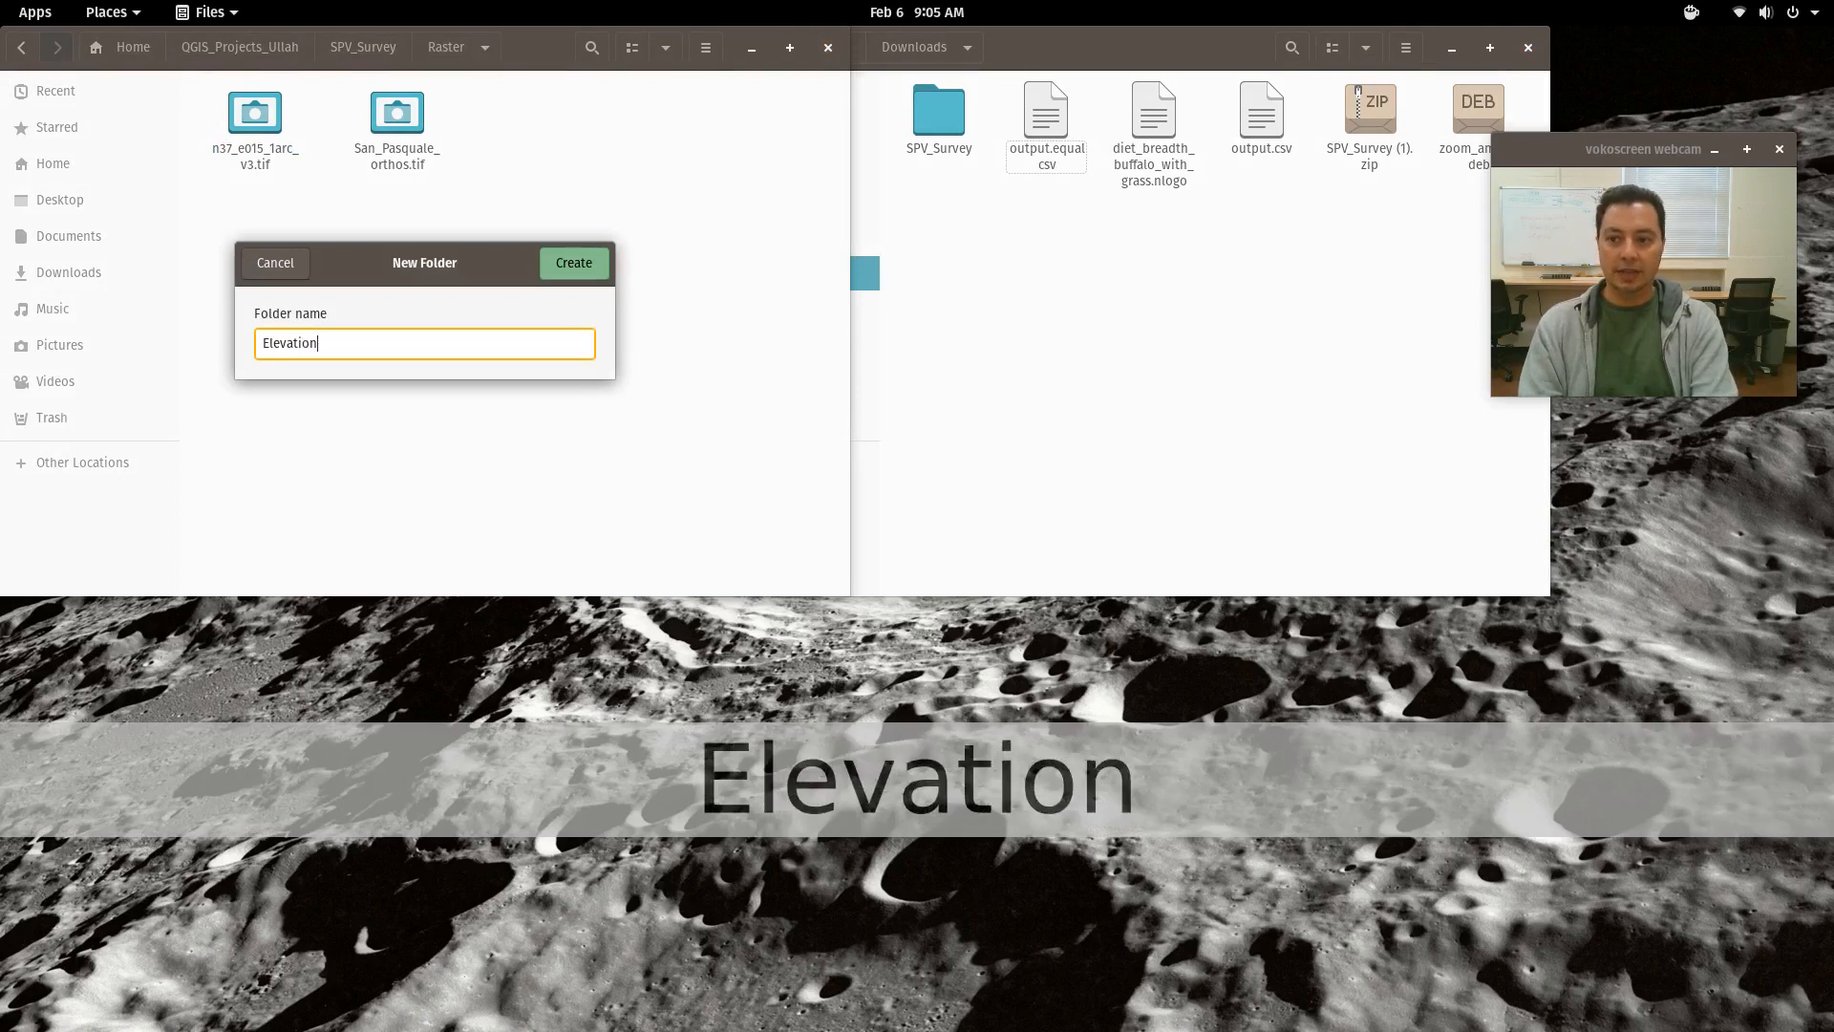
key(Return)
click(376, 118)
drag(376, 119, 248, 116)
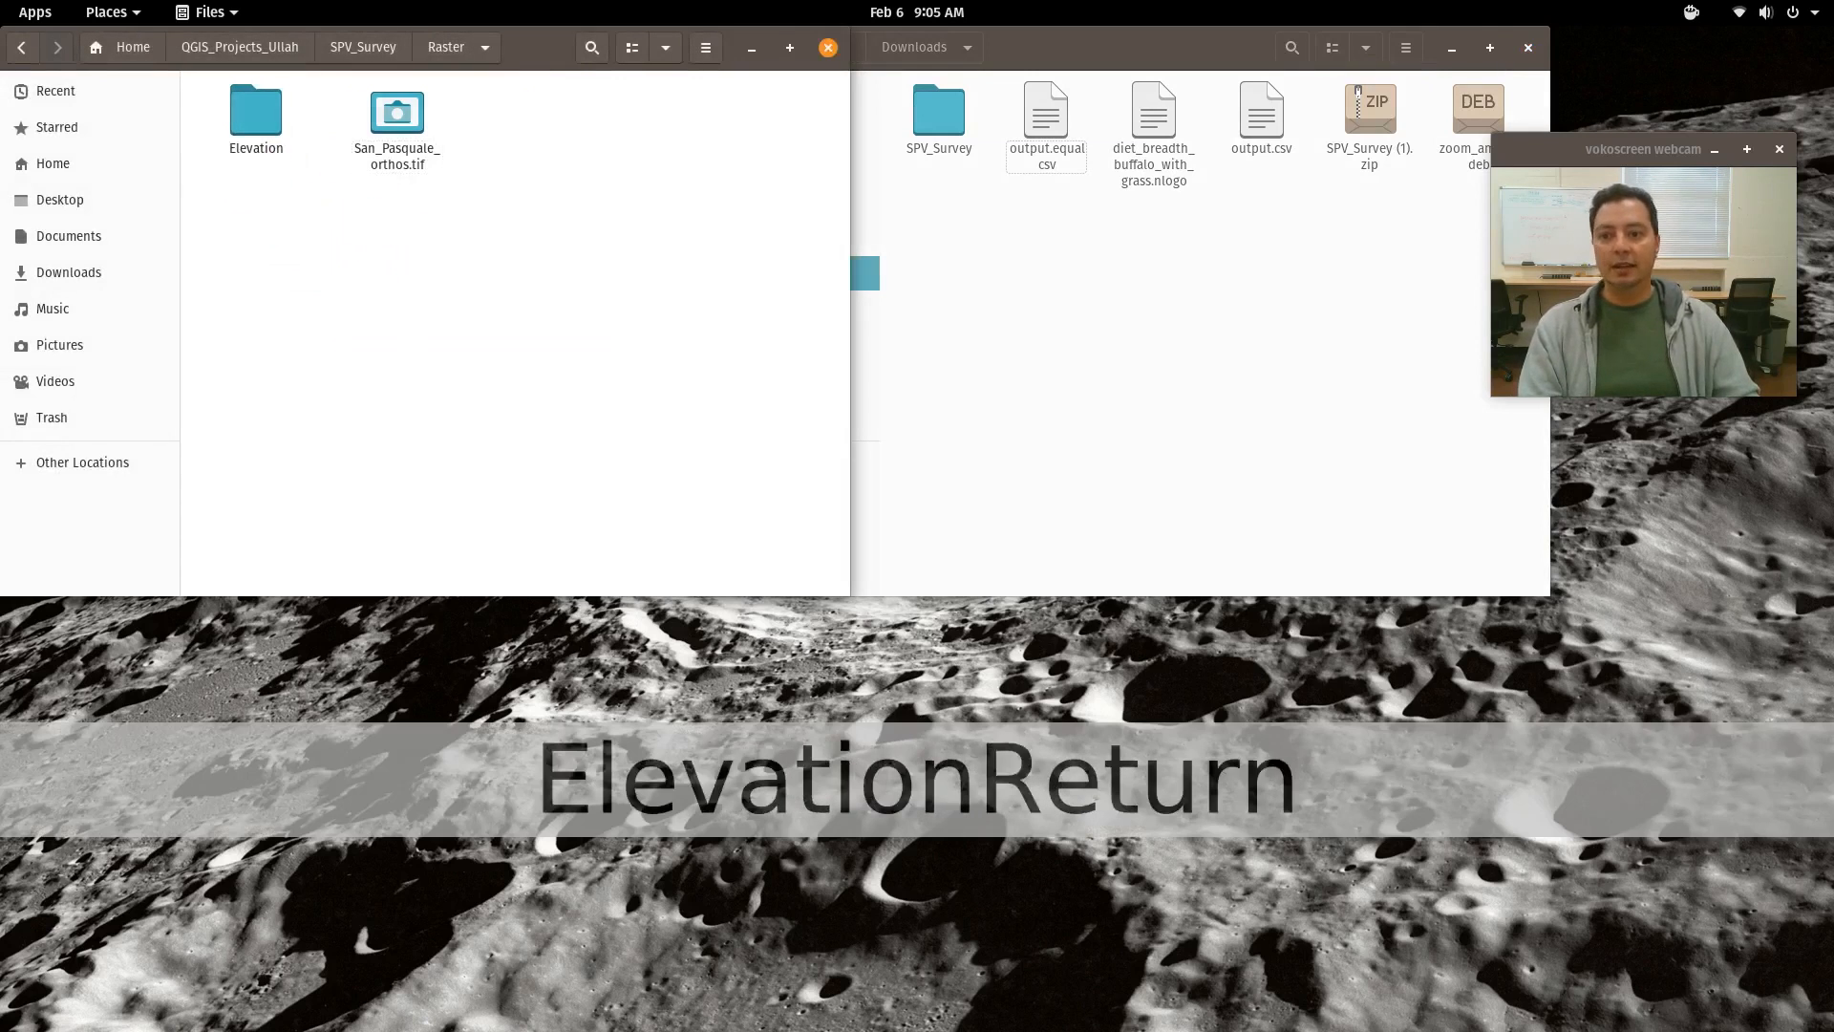
Create another folder named Imager inside Raster.
right_click(567, 114)
click(621, 126)
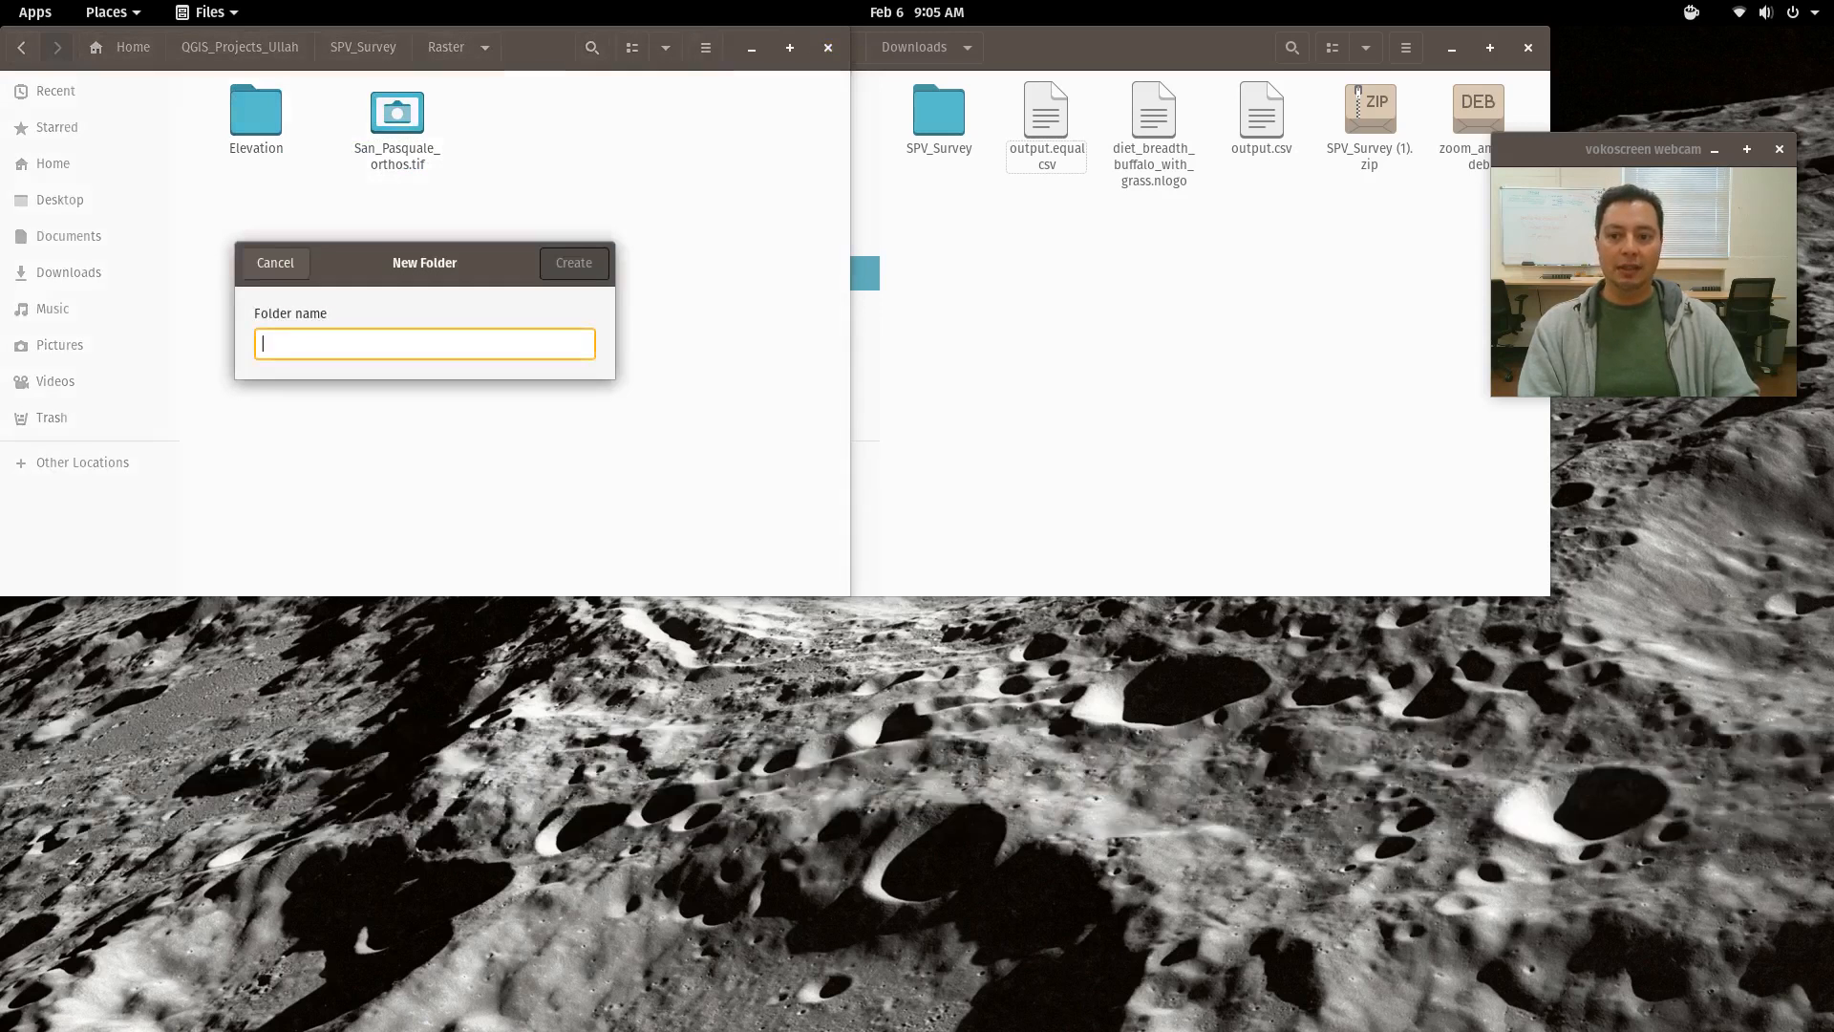
text(Imager)
key(Return)
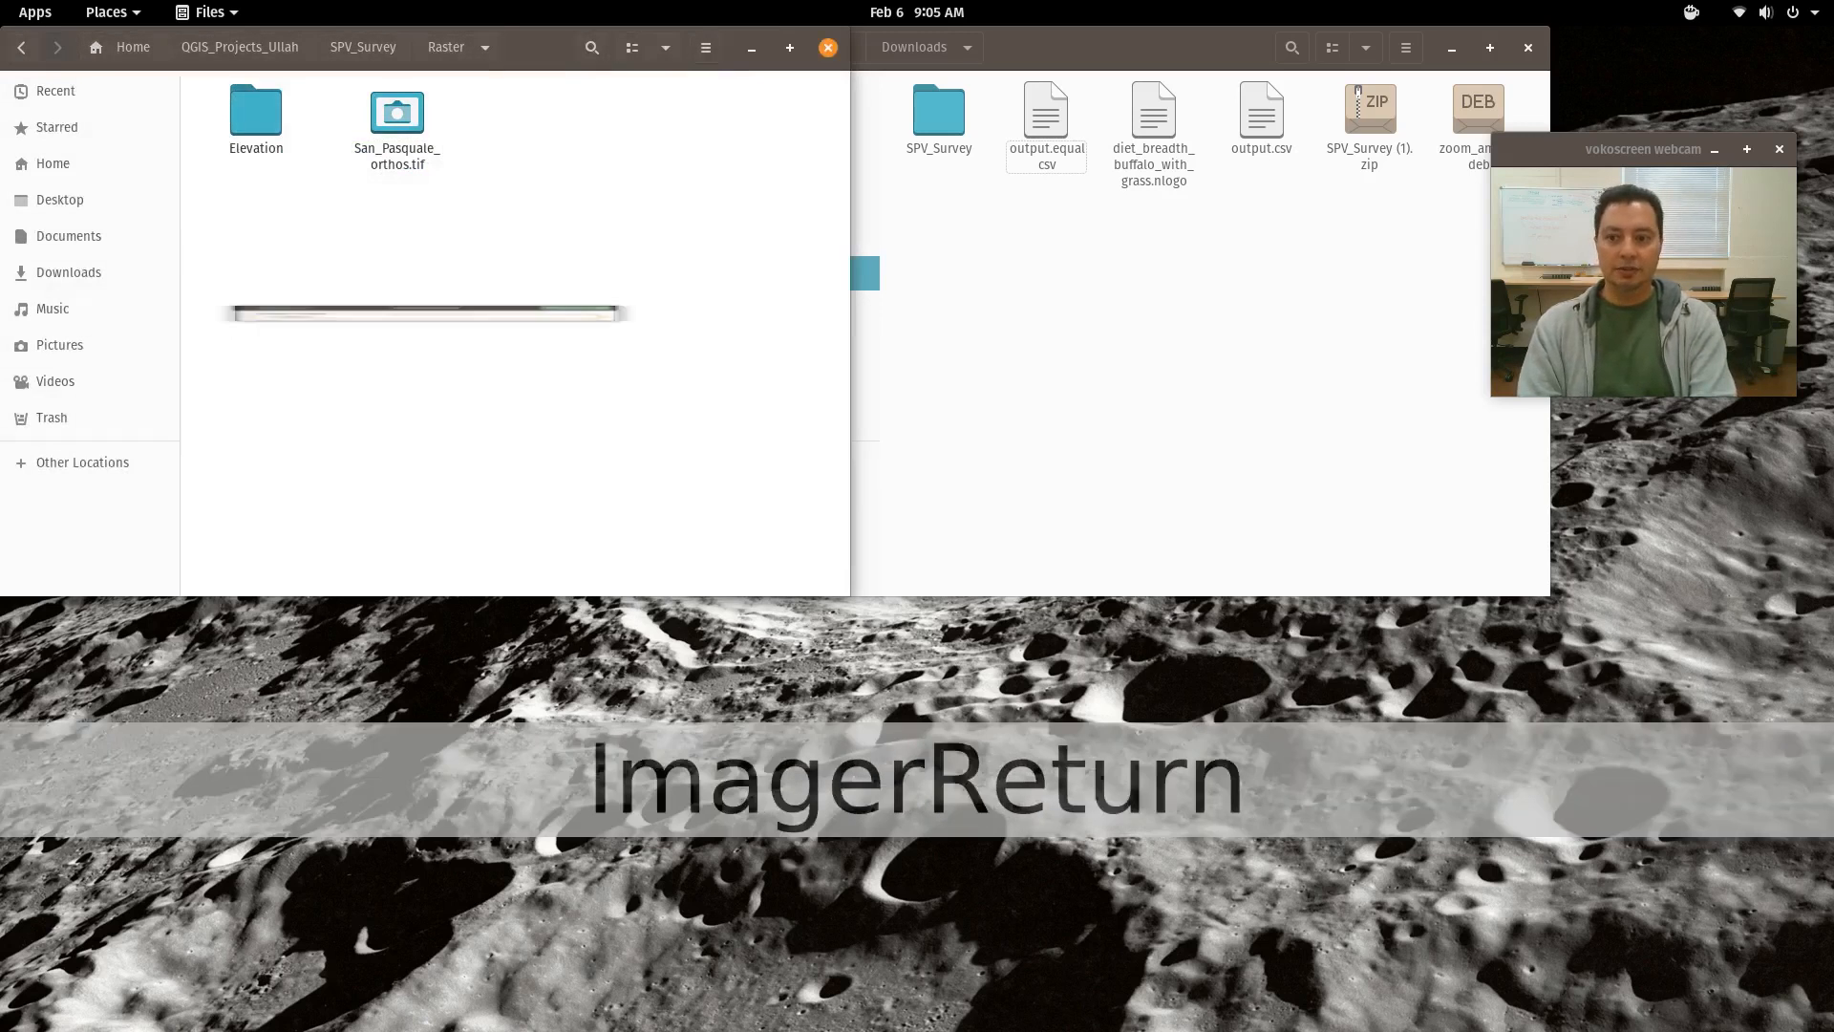
Rename the Imager folder to Imagery and move San_Pasquale_orthos.tif into it.
right_click(381, 131)
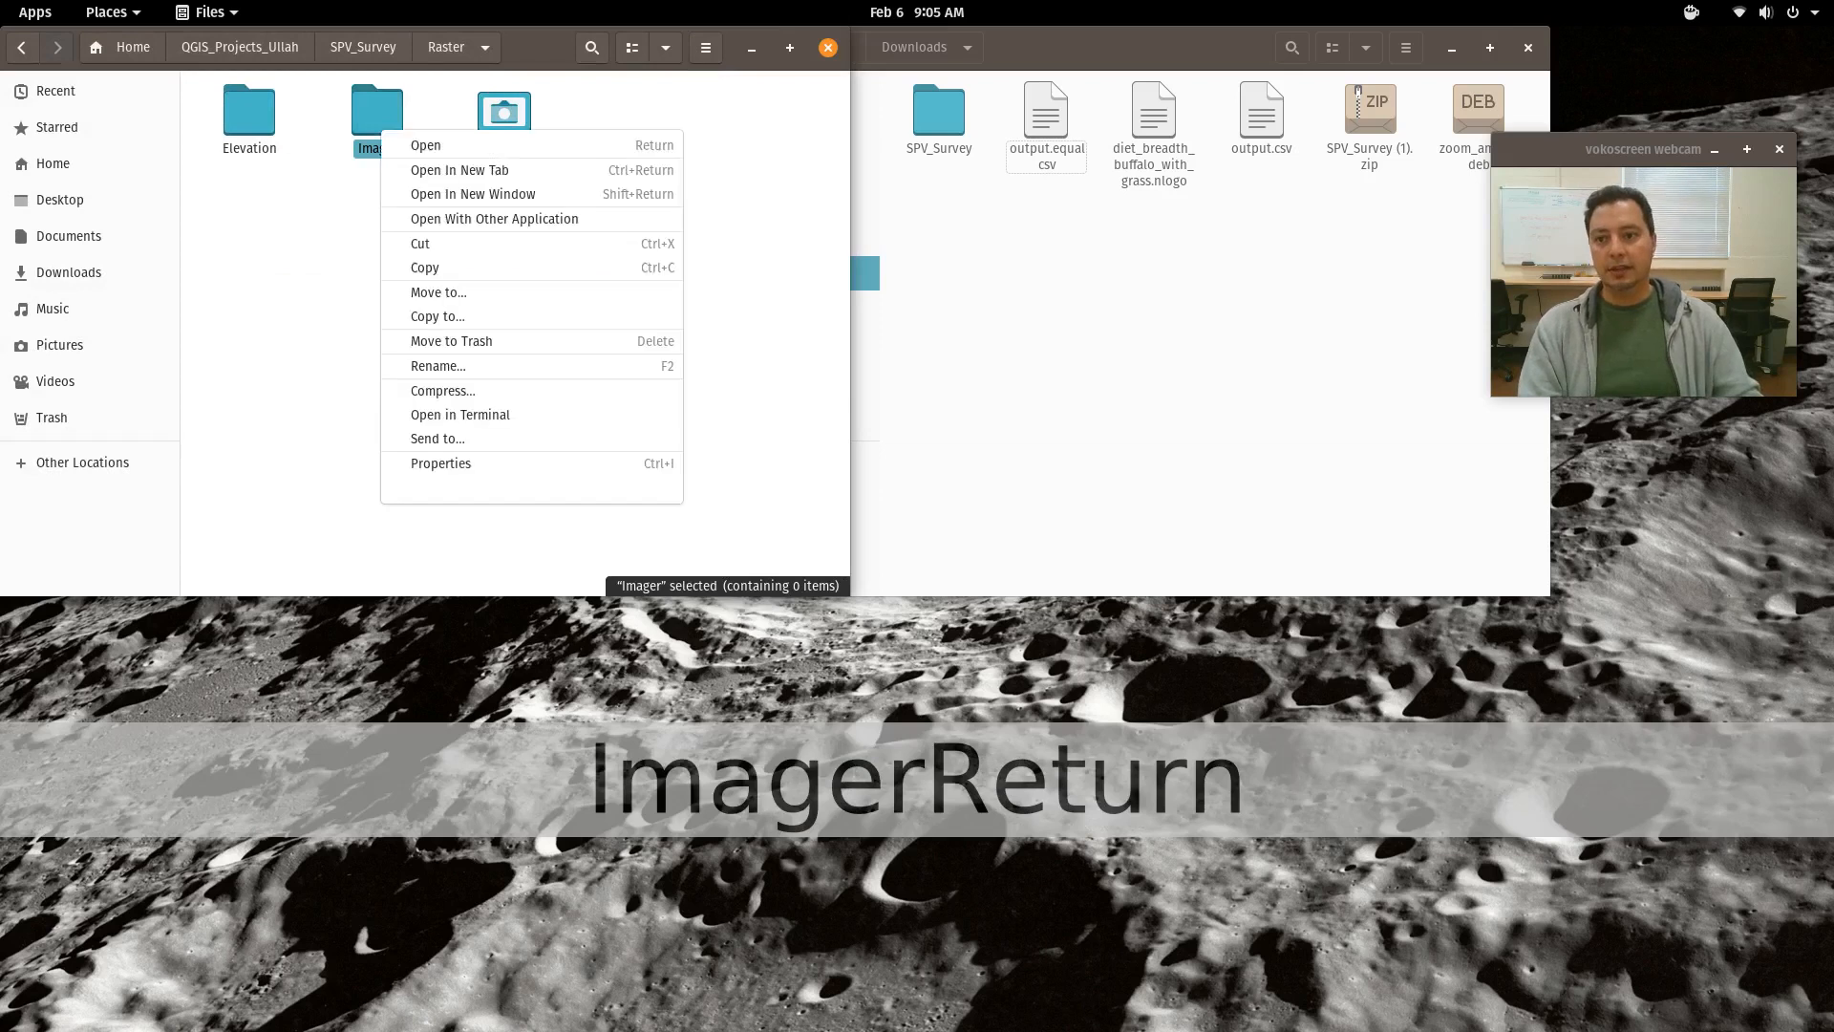
click(439, 366)
click(357, 229)
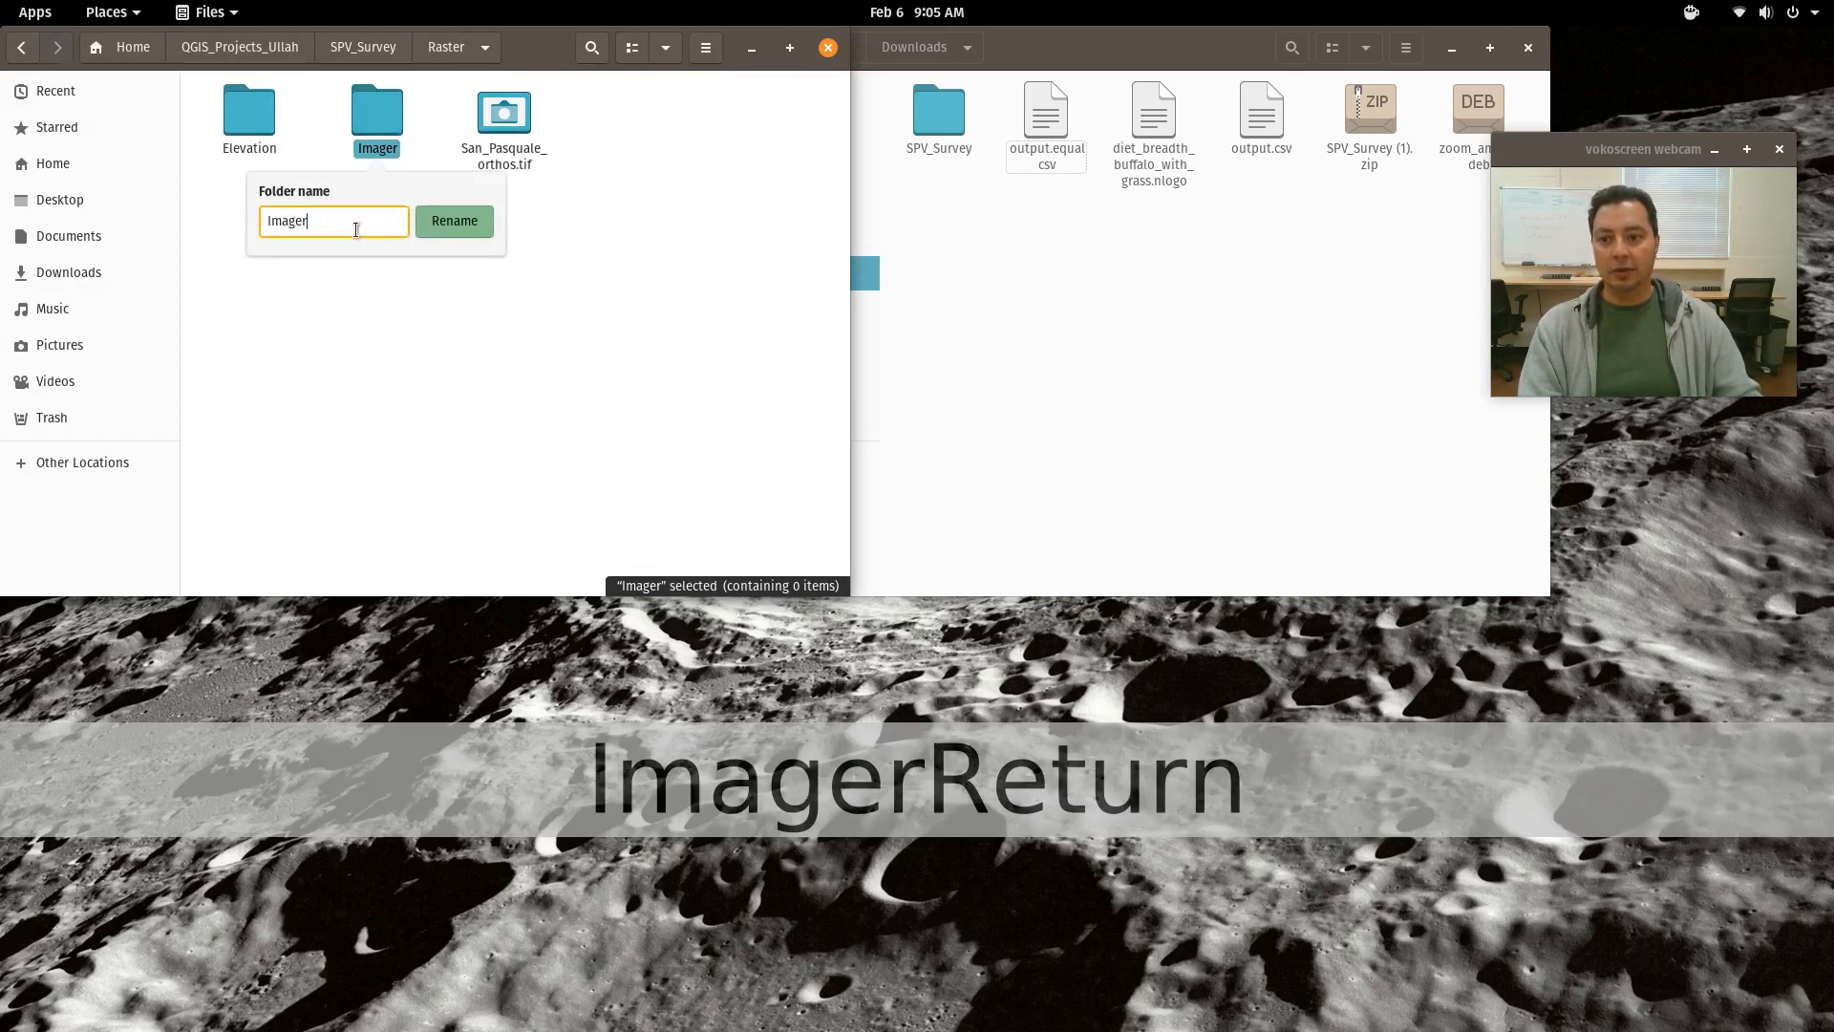
text(y)
key(Return)
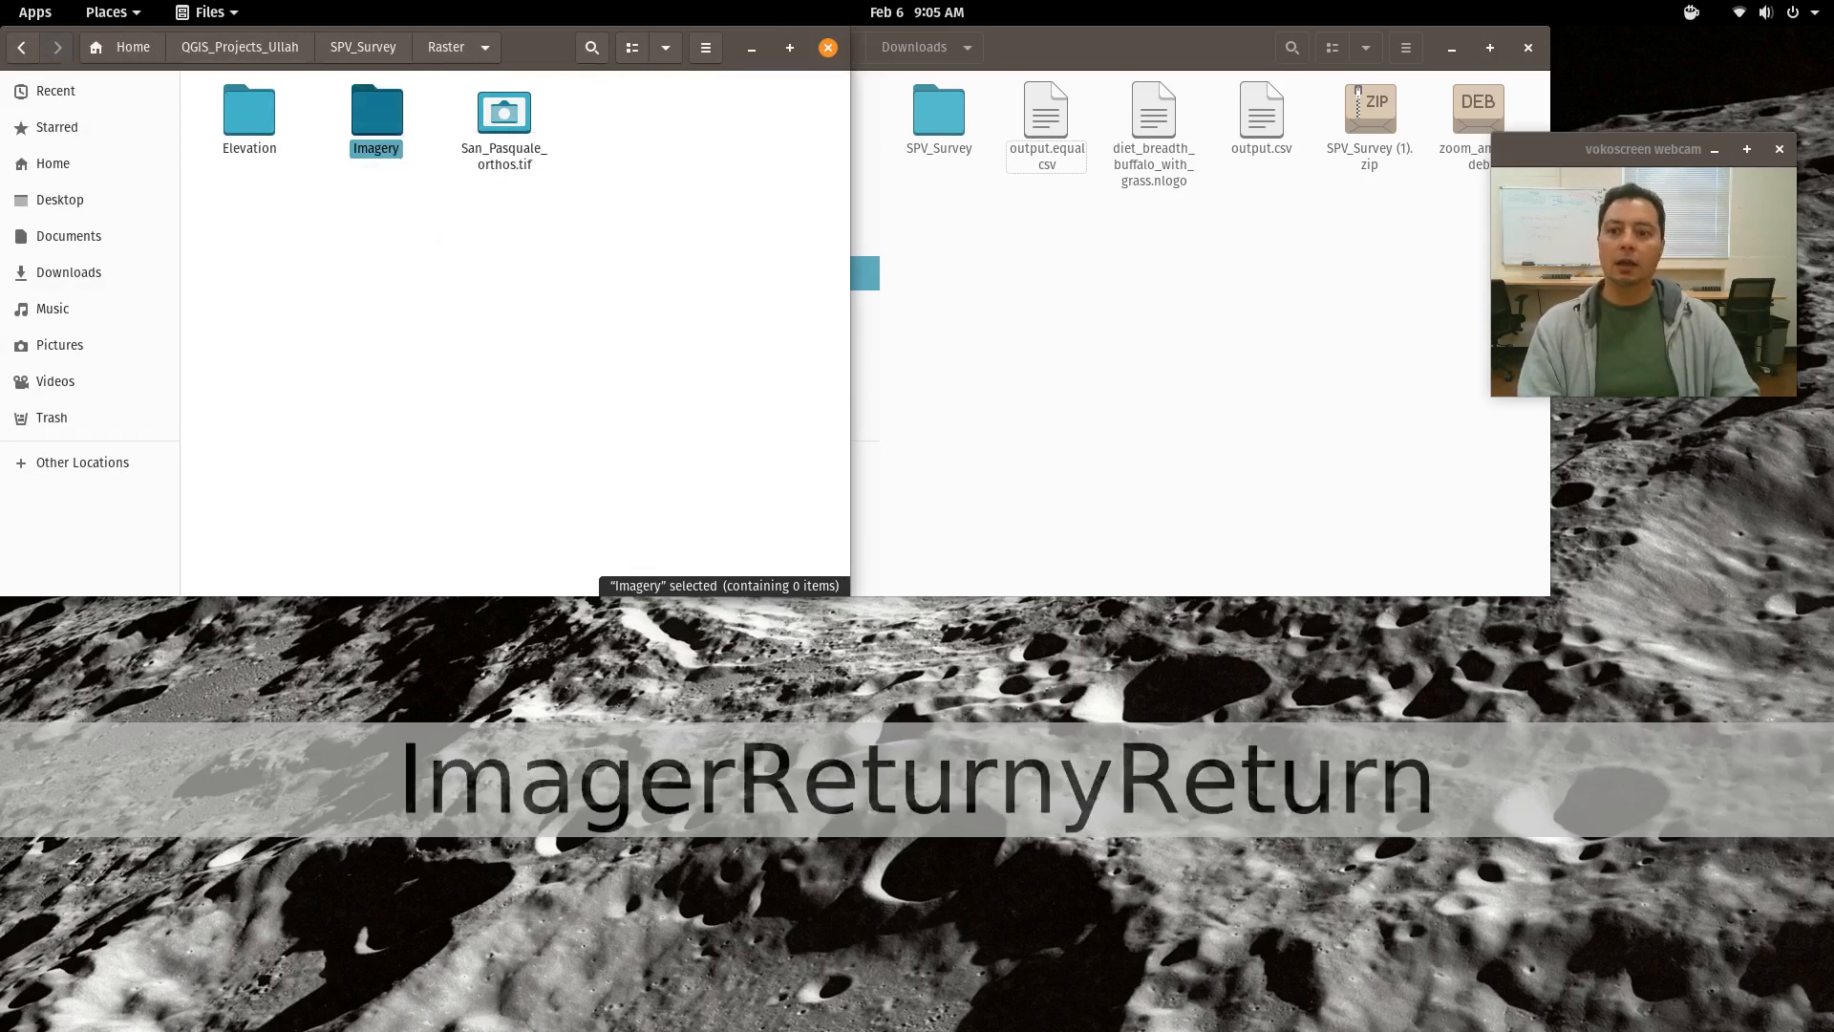
drag(504, 113, 378, 116)
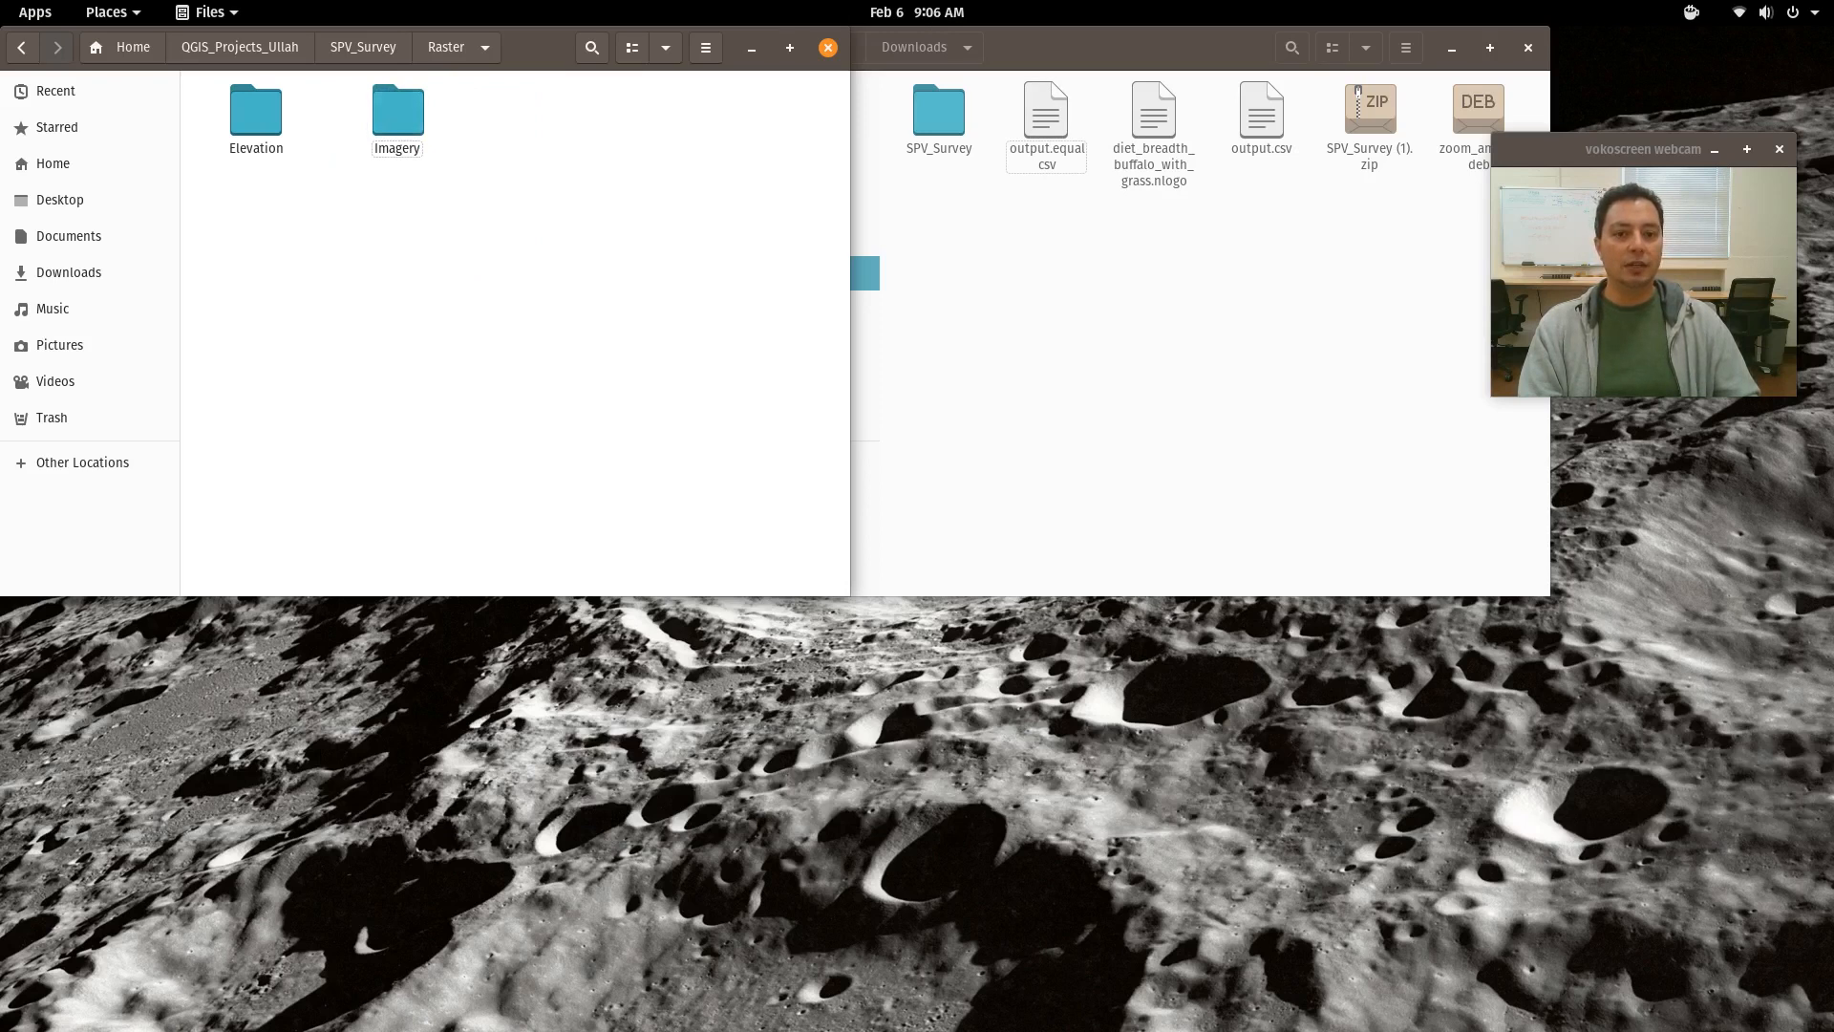
Close the Downloads window, go up to the SPV_Survey folder and open its SPV_Survey project file in QGIS.
click(1128, 324)
click(1528, 48)
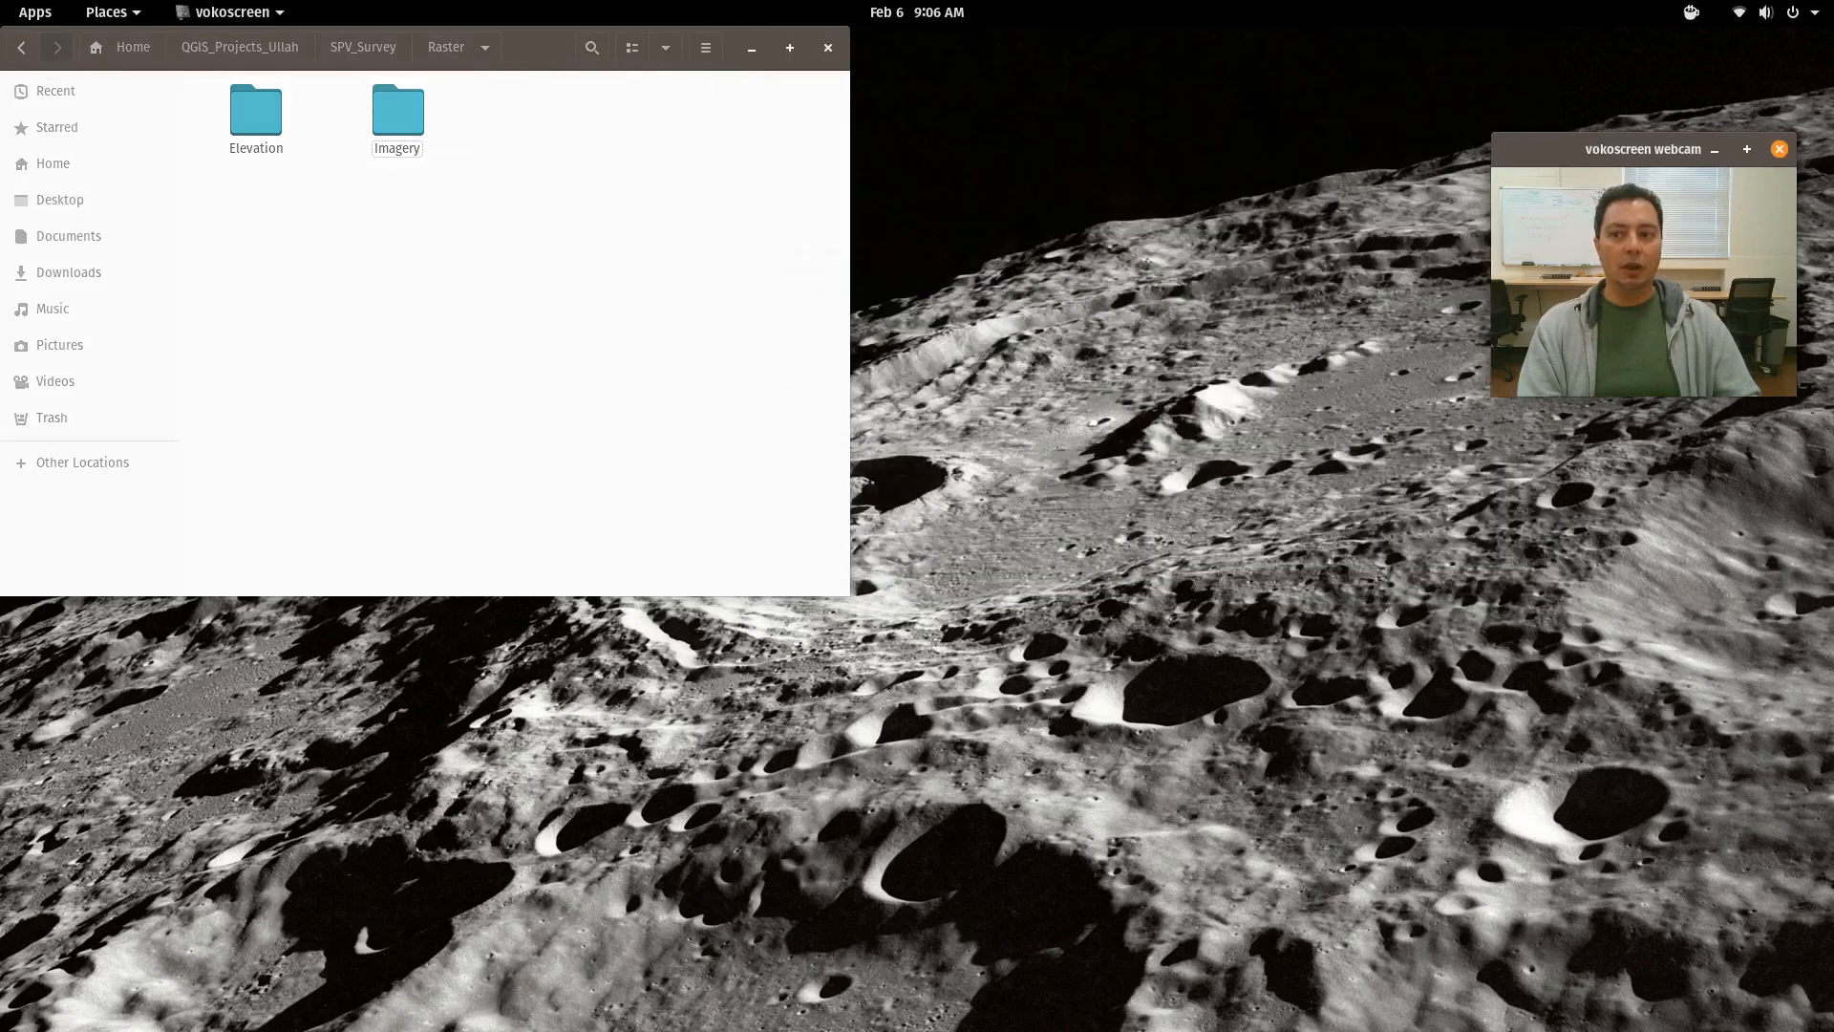
click(372, 48)
click(504, 113)
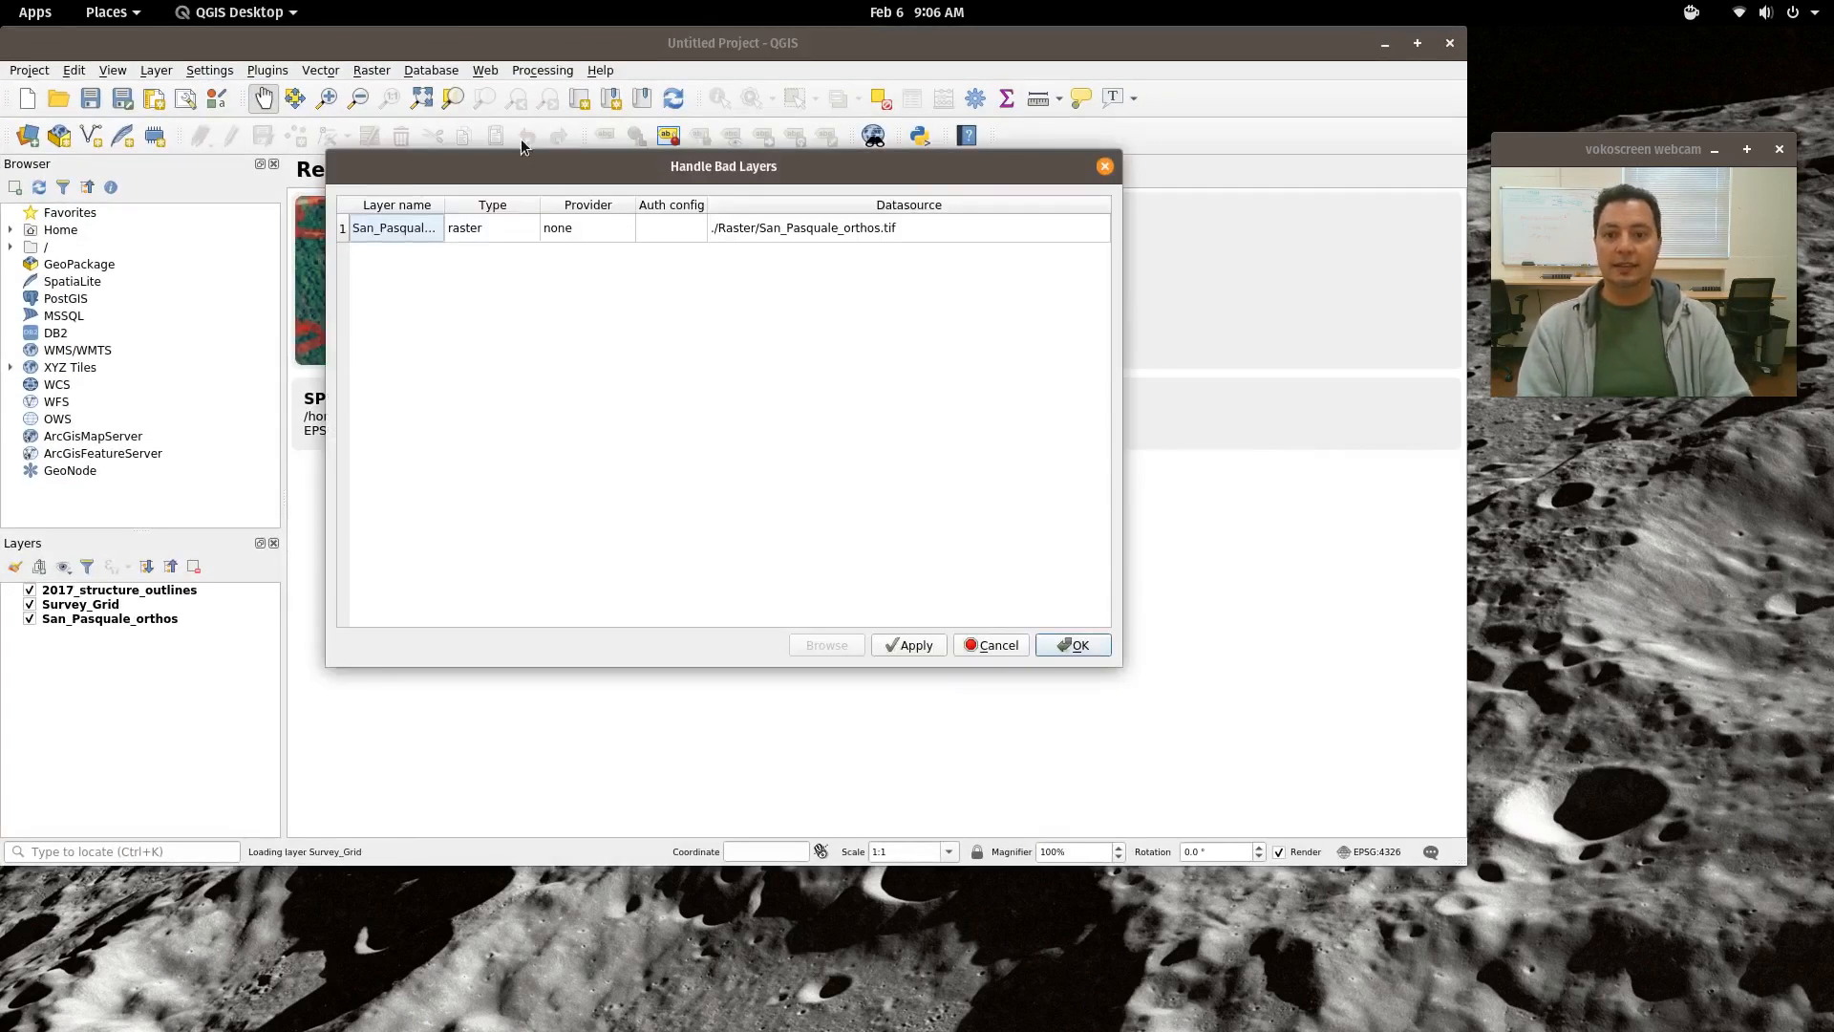
Relink the missing San_Pasquale_orthos raster layer to San_Pasquale_orthos.tif in SPV_Survey/Raster/Imagery and accept the repaired path.
click(885, 229)
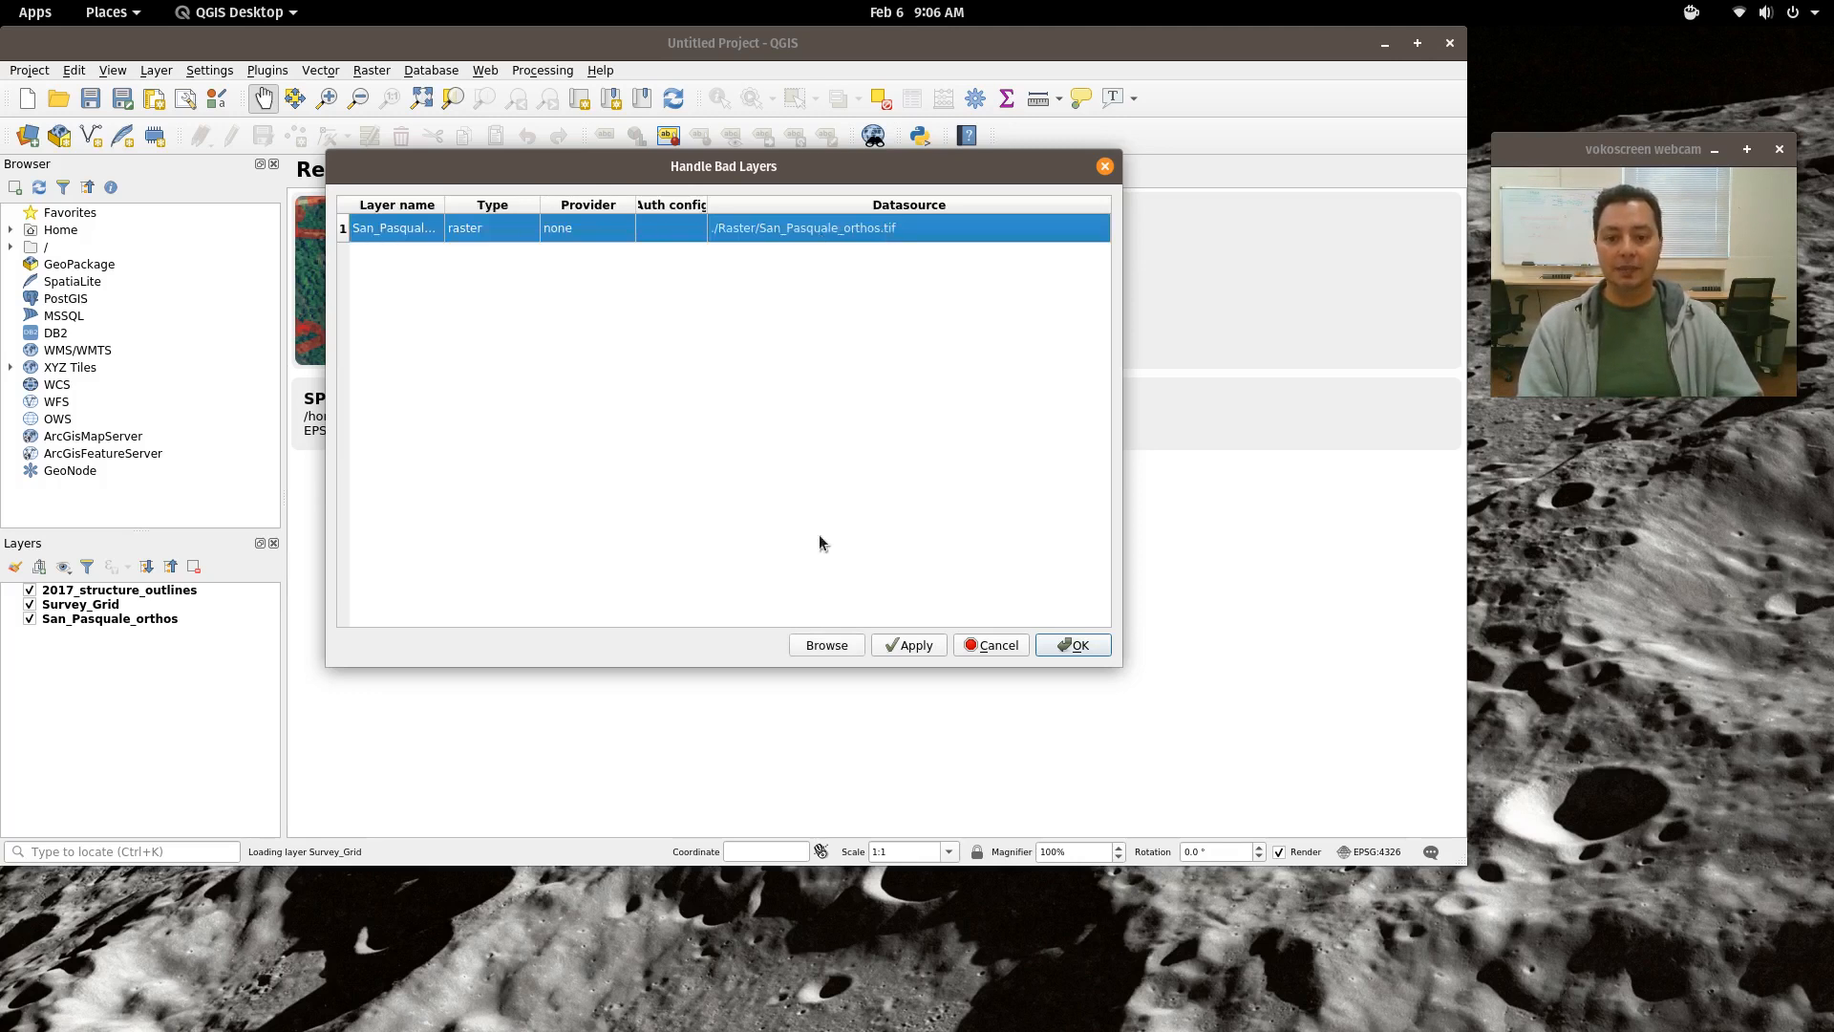
click(827, 646)
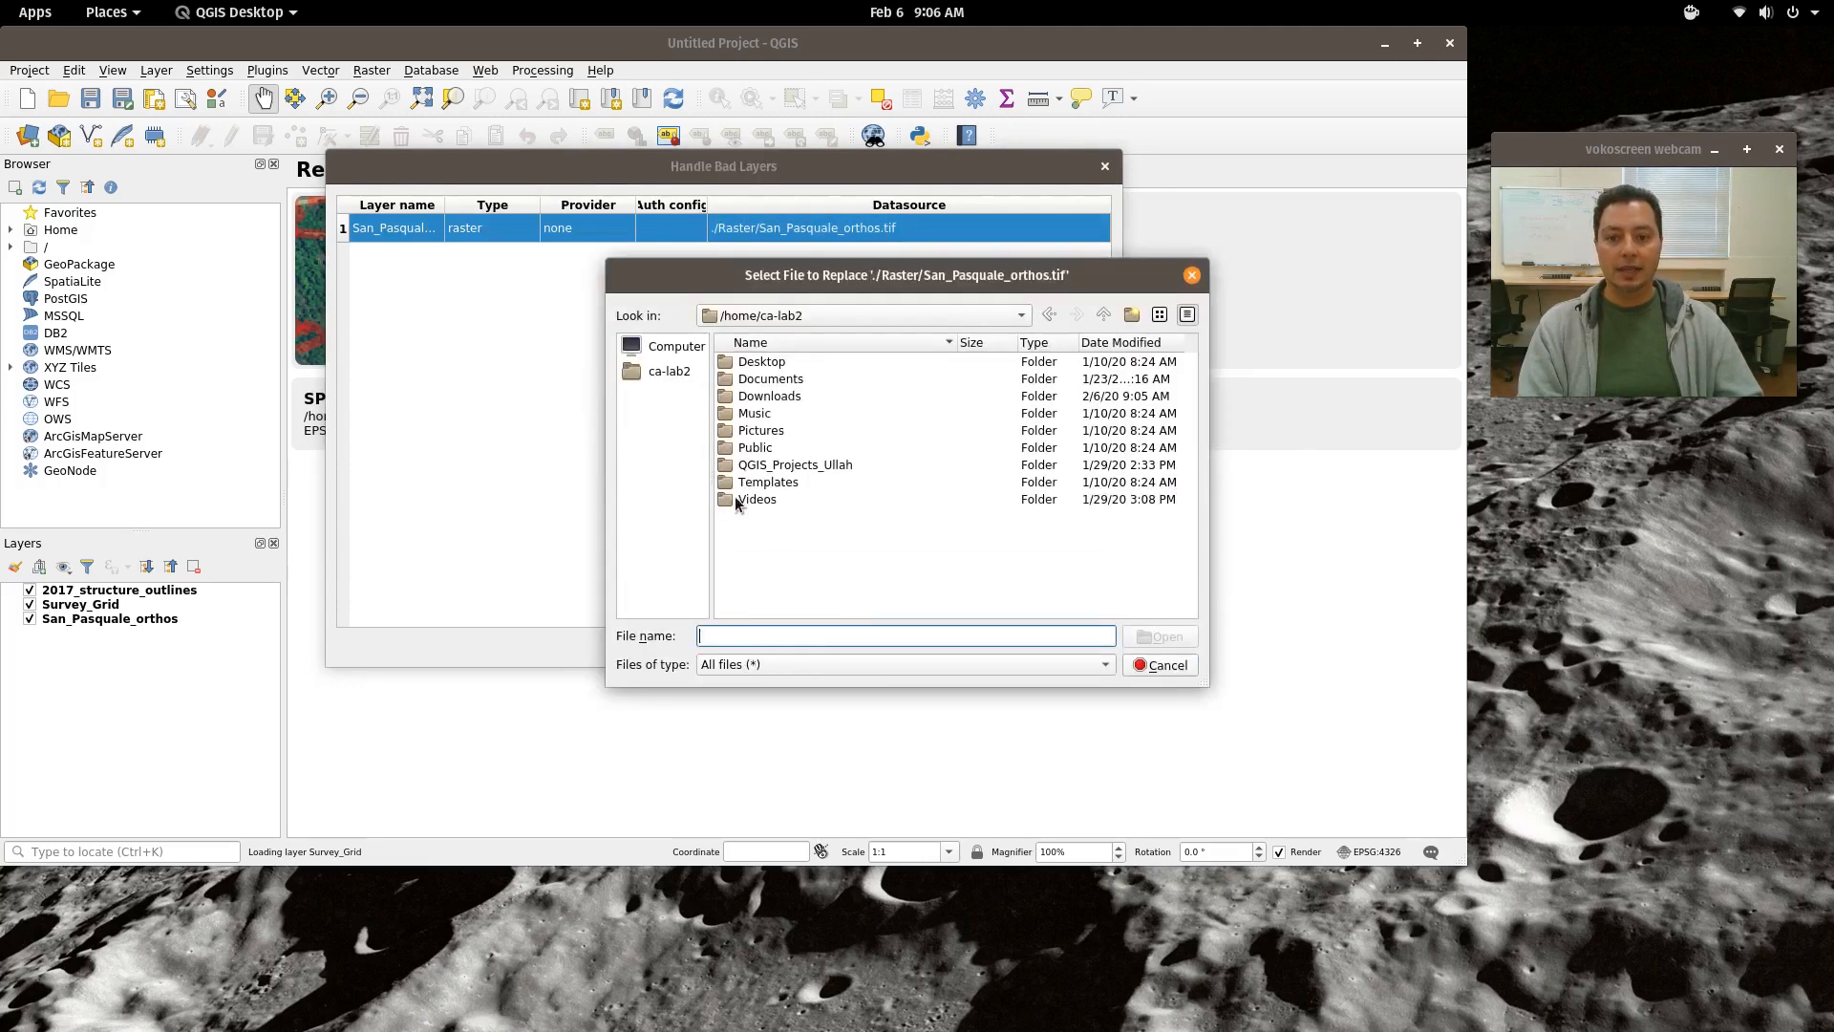
double_click(786, 467)
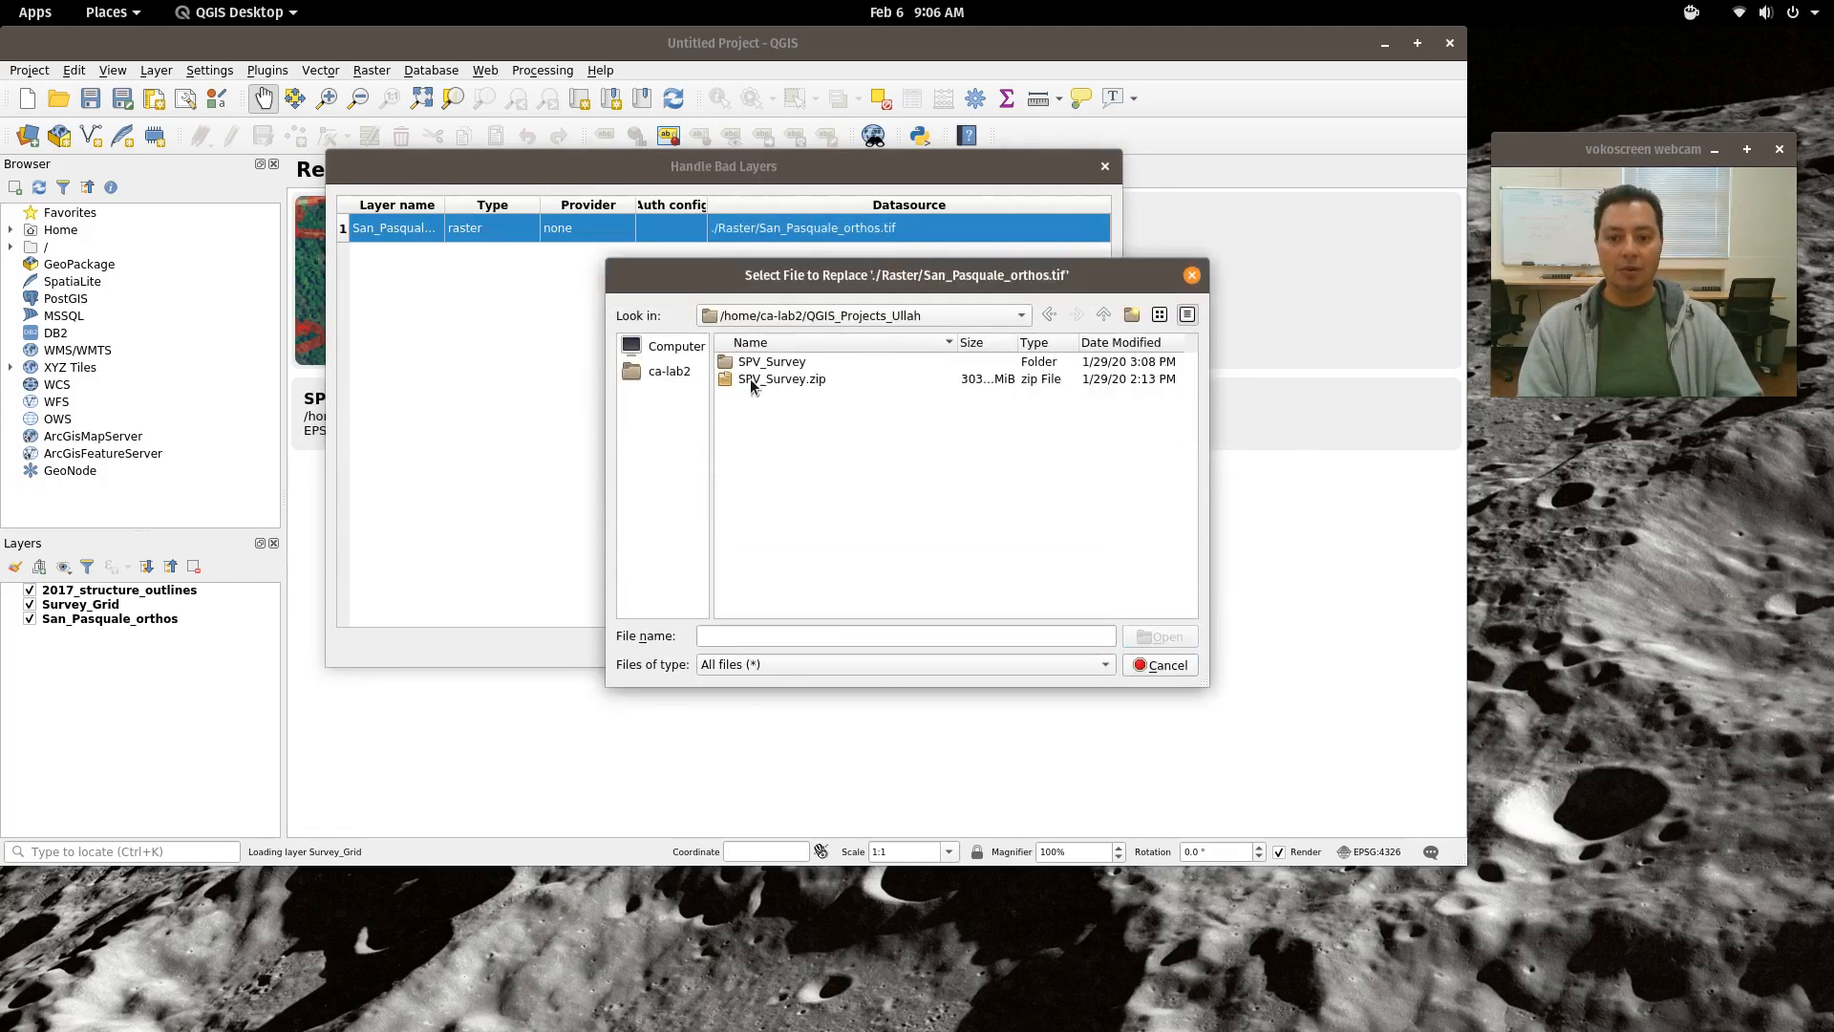
double_click(775, 364)
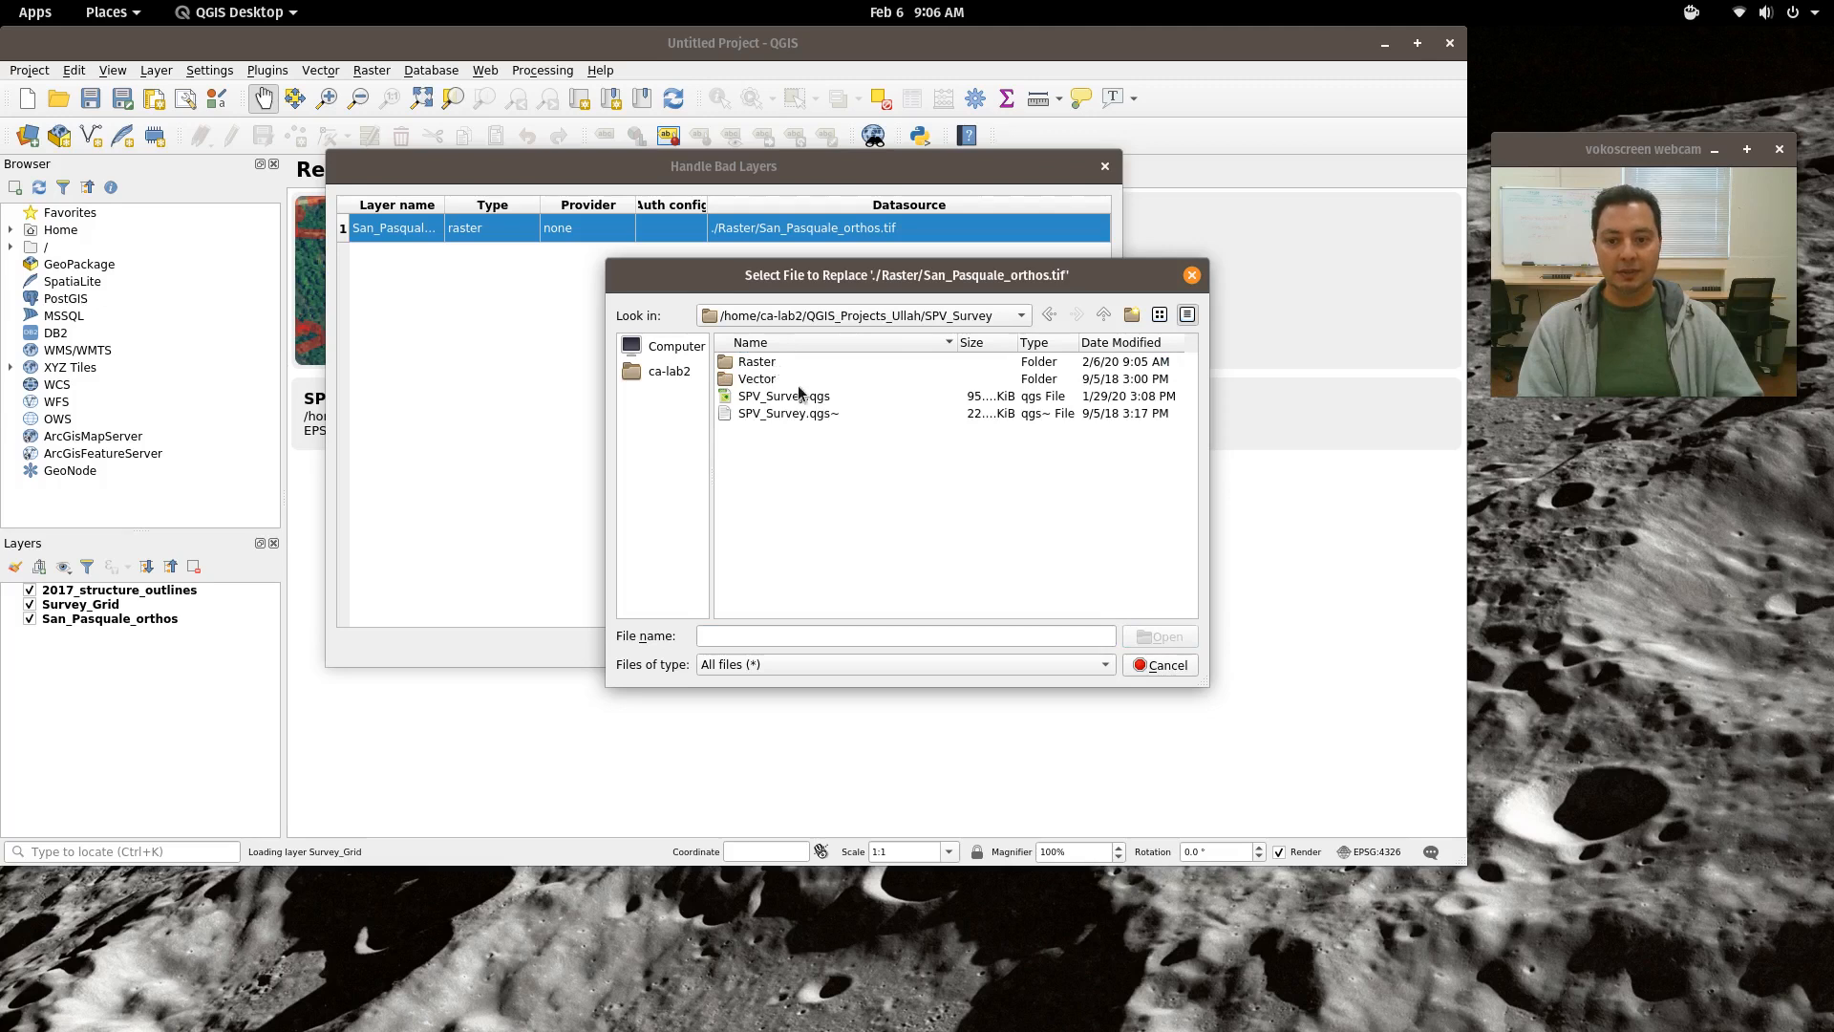
double_click(755, 365)
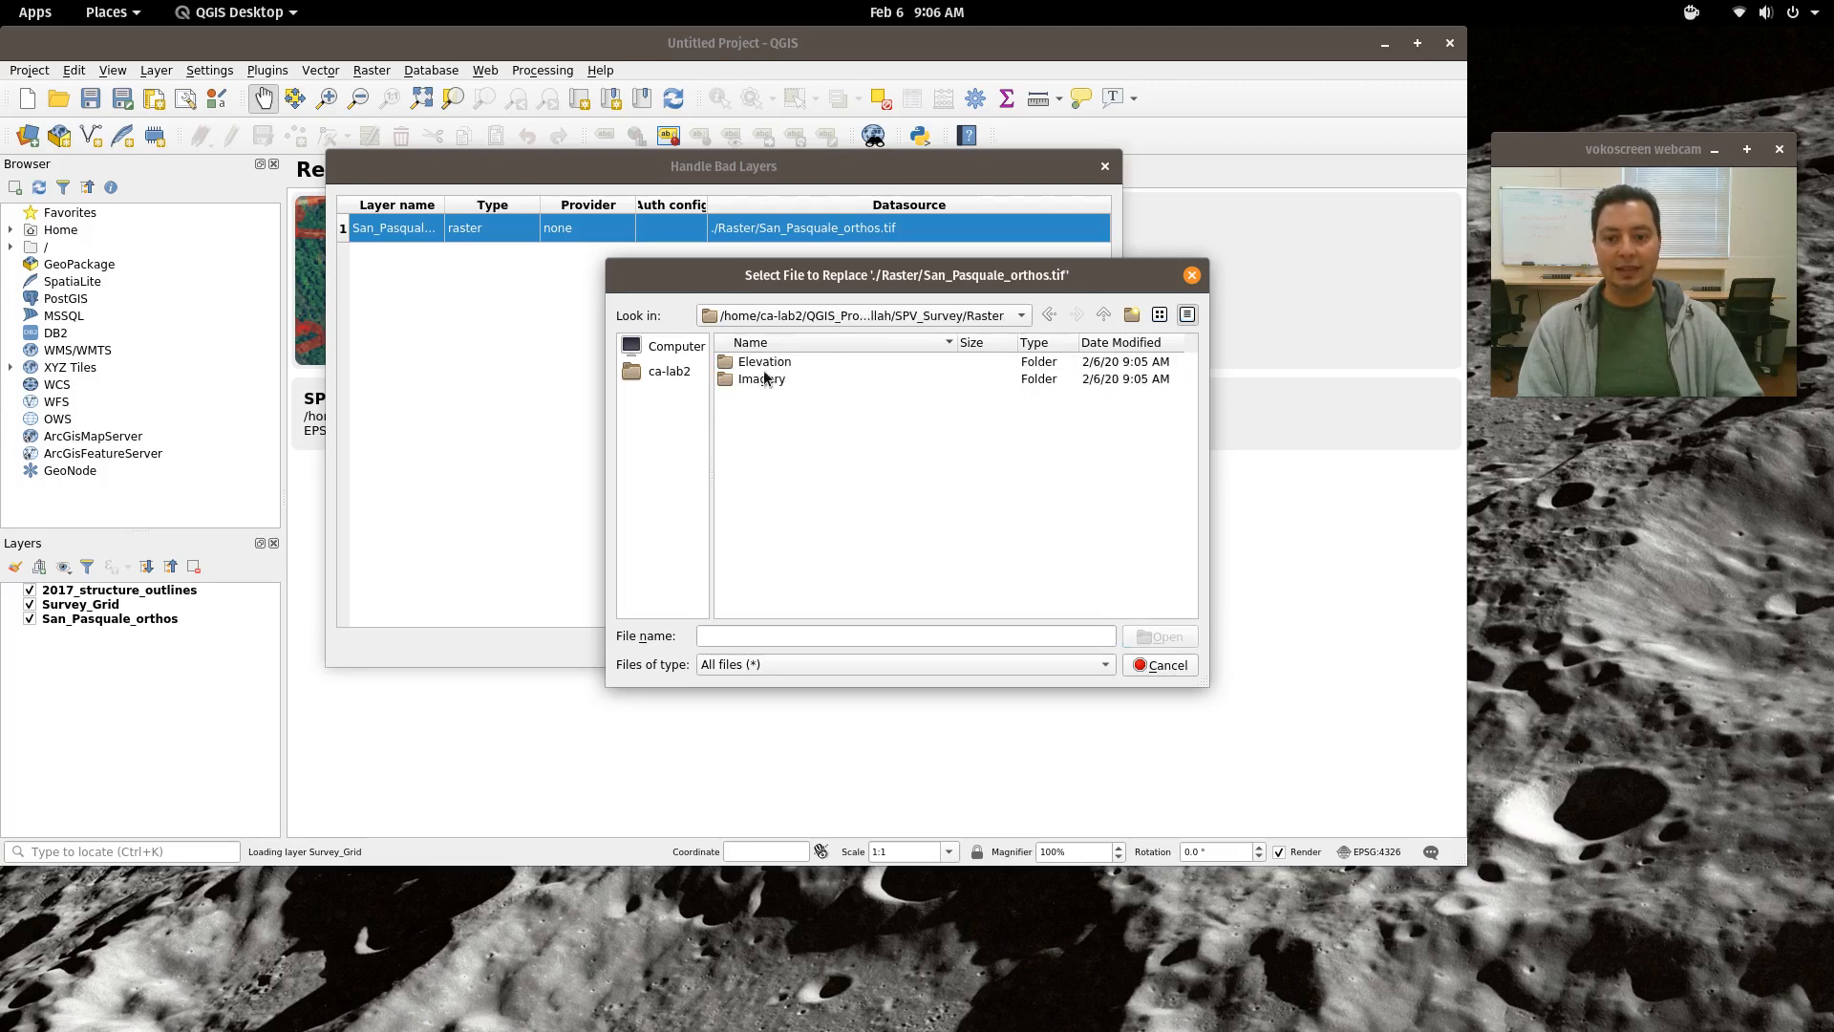
double_click(770, 381)
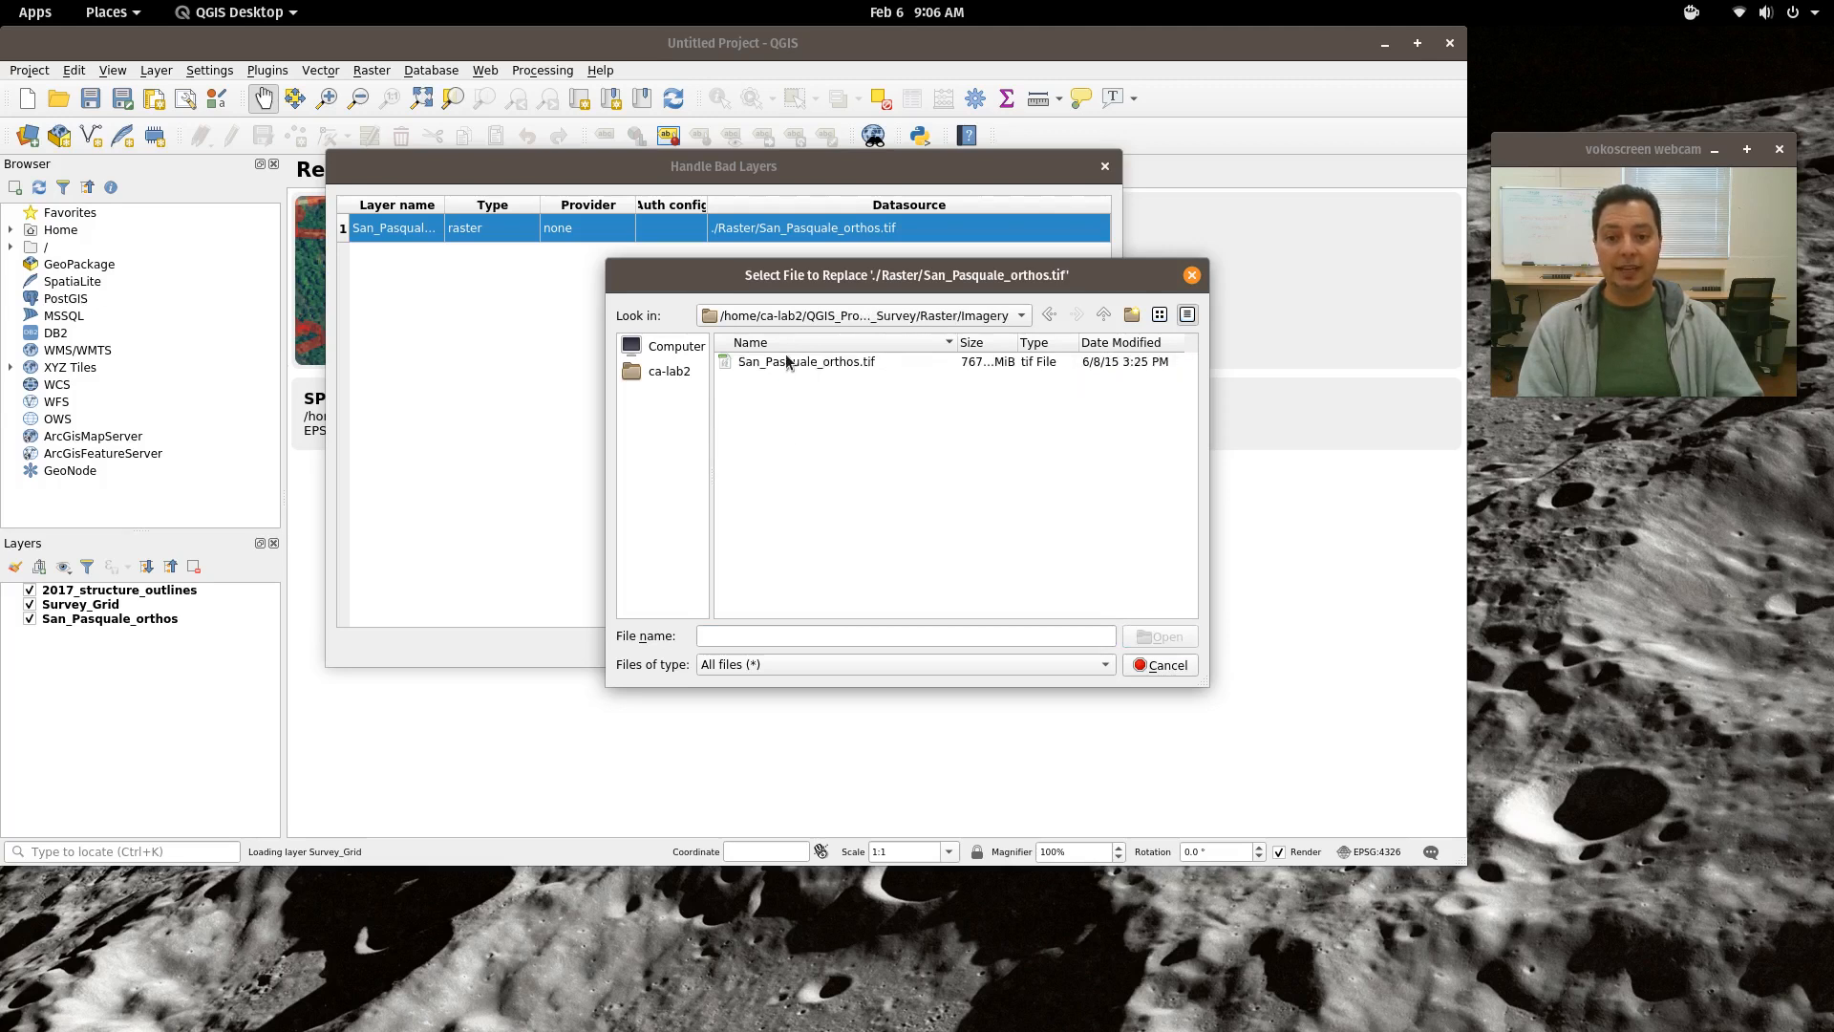
click(789, 362)
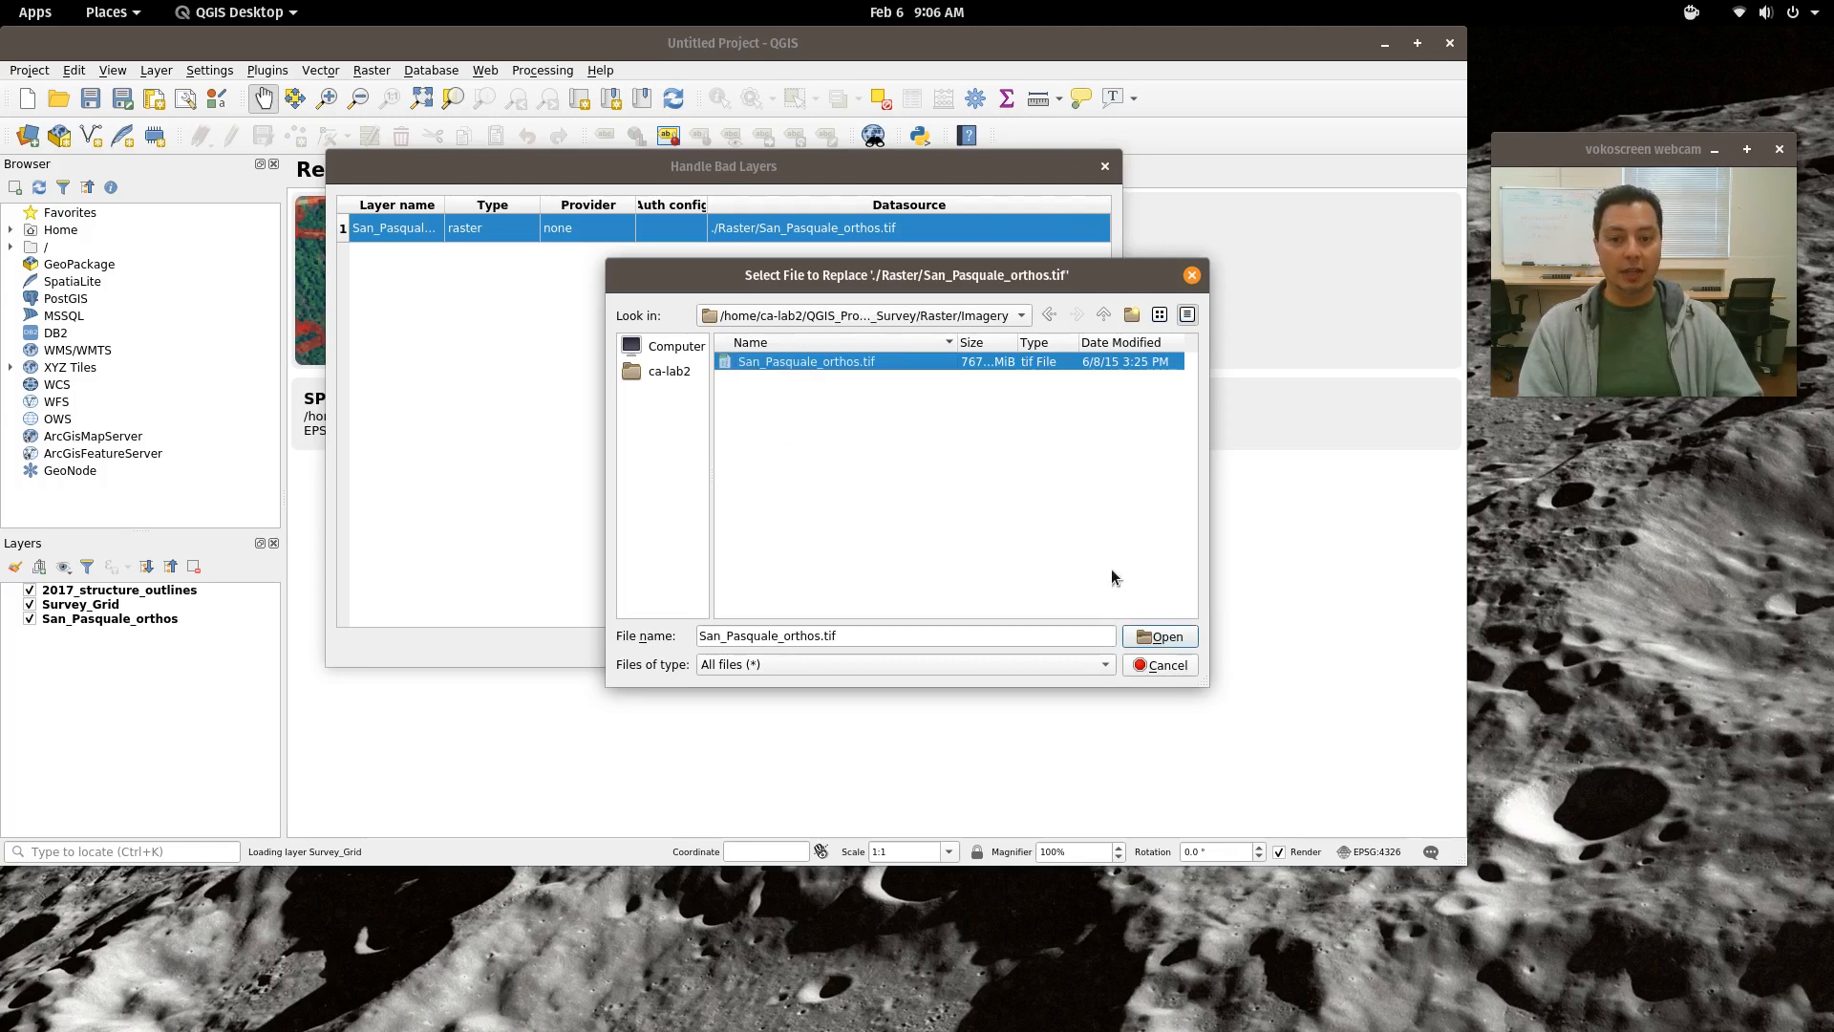
click(1163, 638)
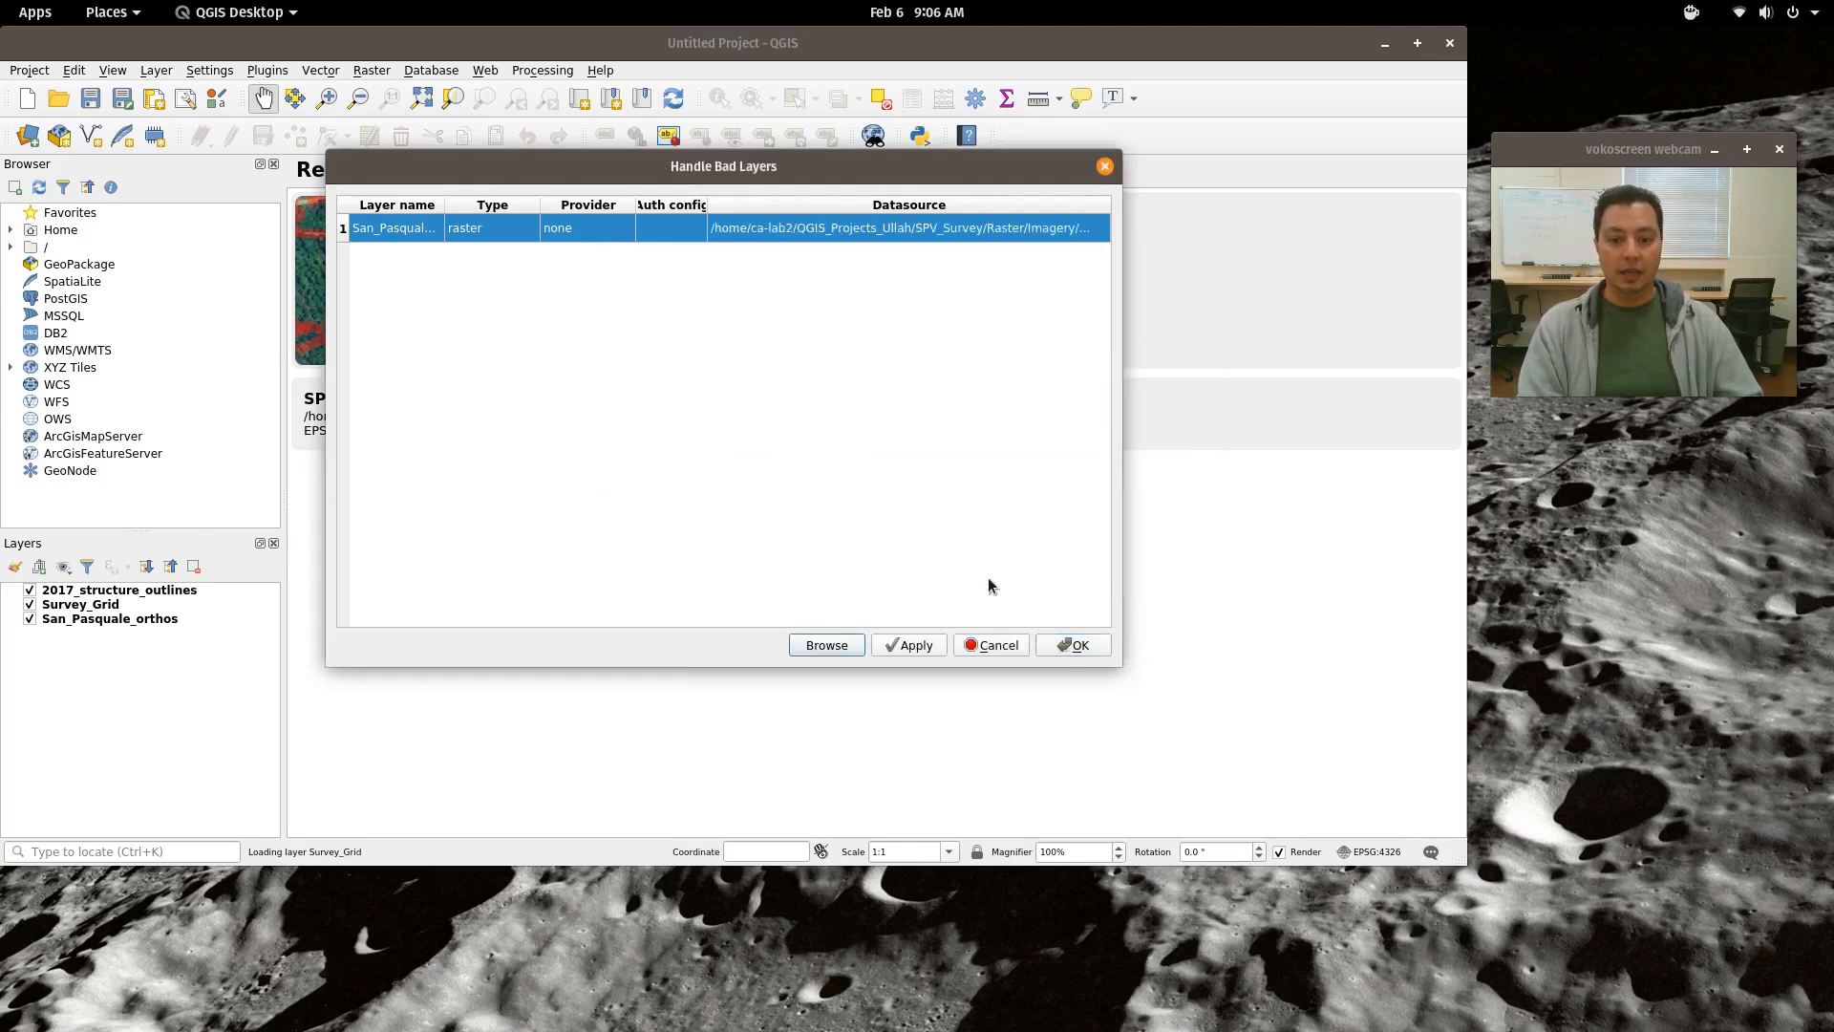
click(1075, 646)
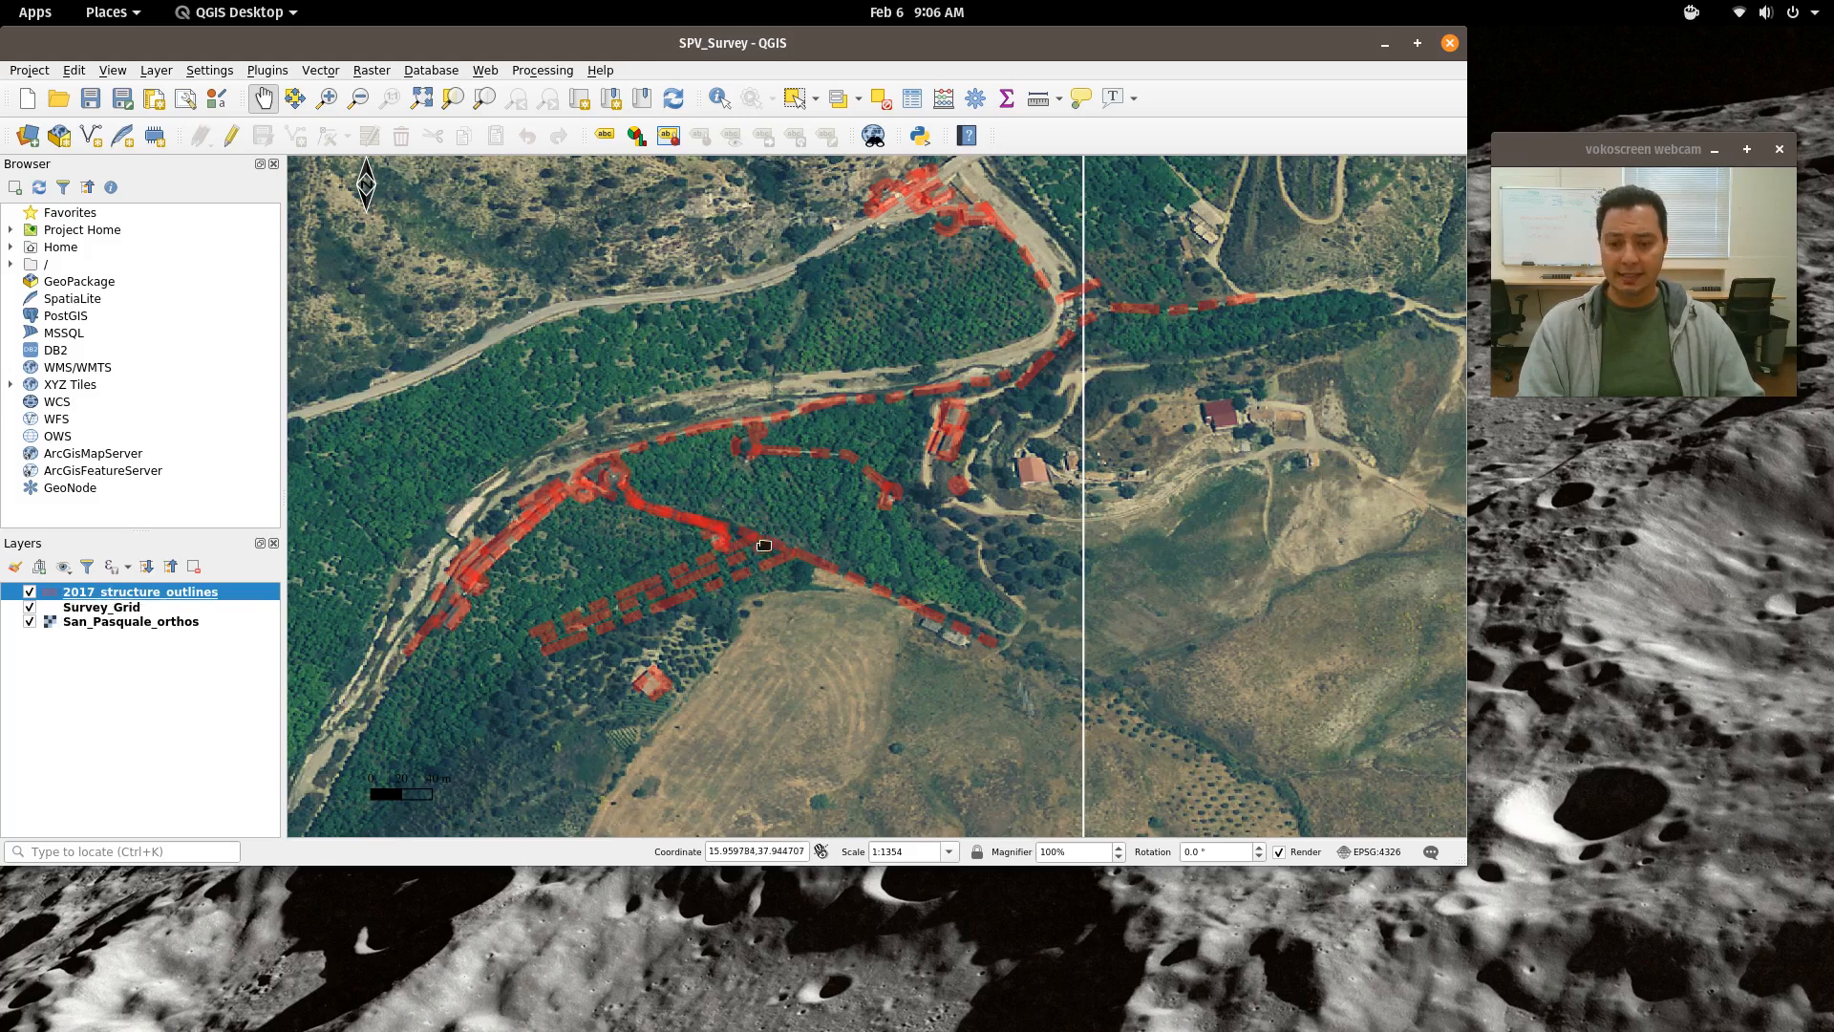
Examine the extent of the San_Pasquale_orthos layer on the map at a wider scale.
scroll(788, 545, down, 2)
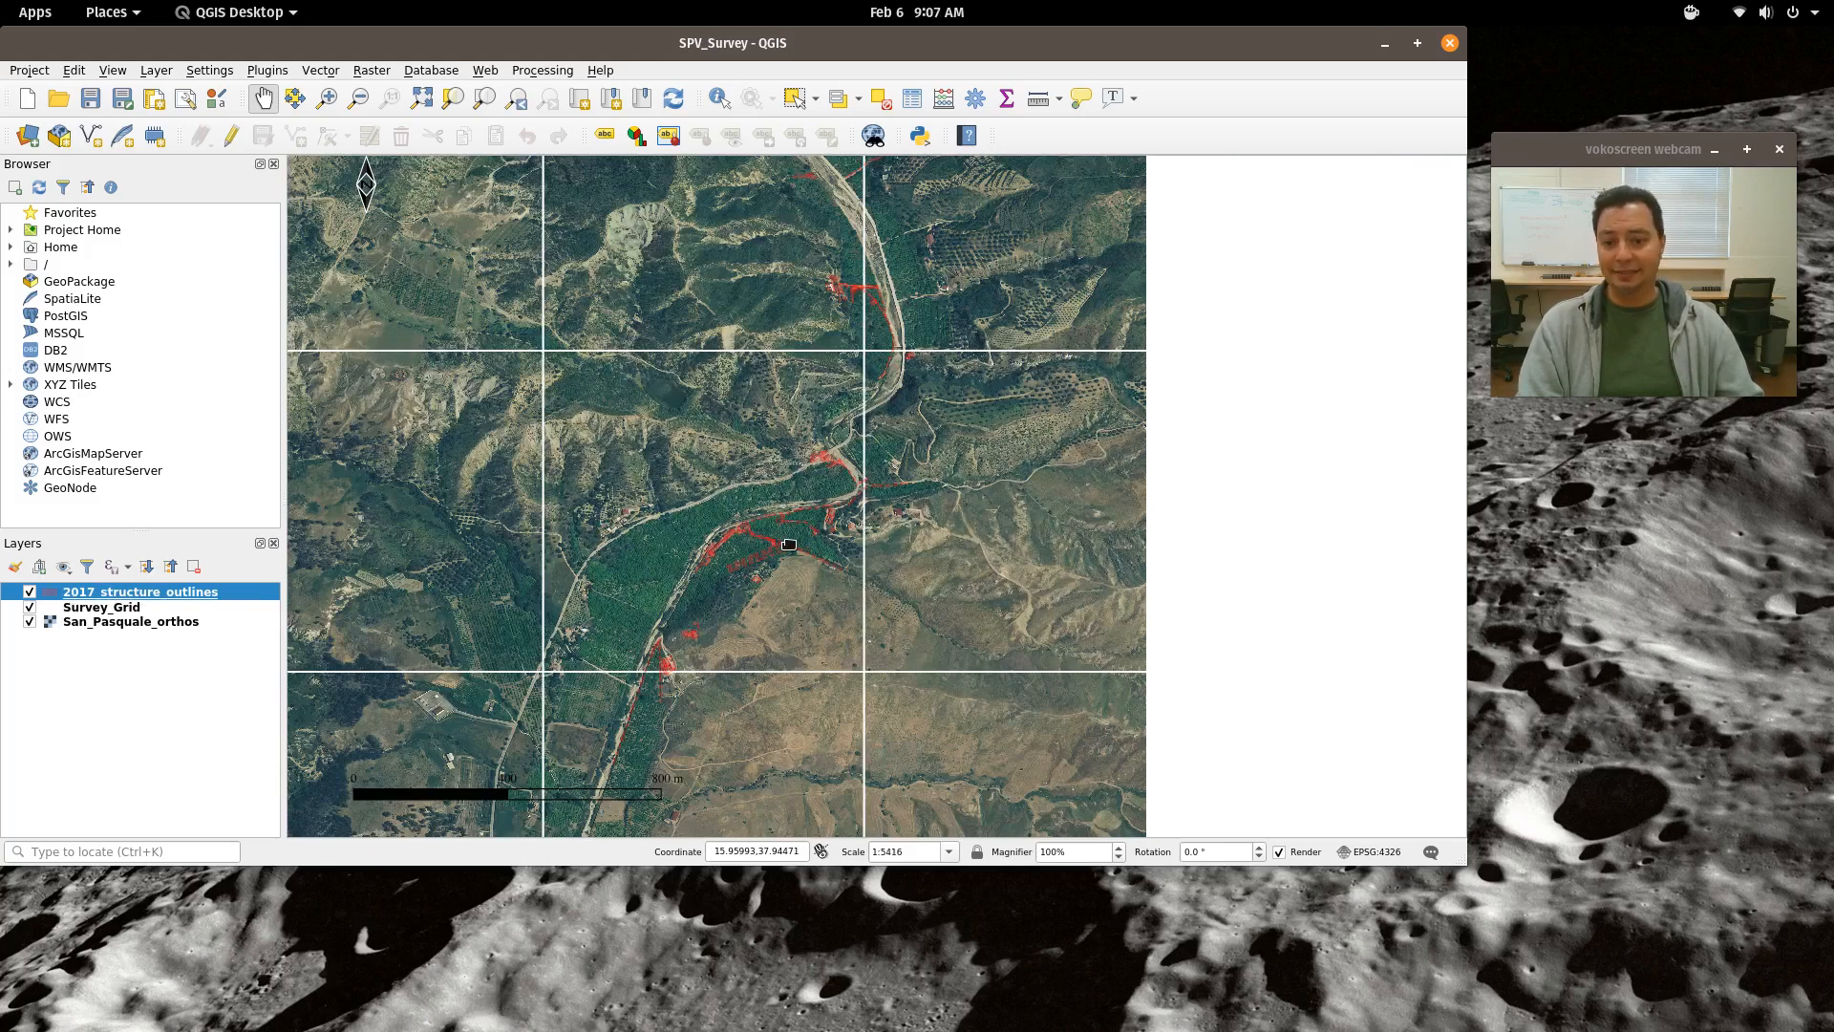
click(114, 626)
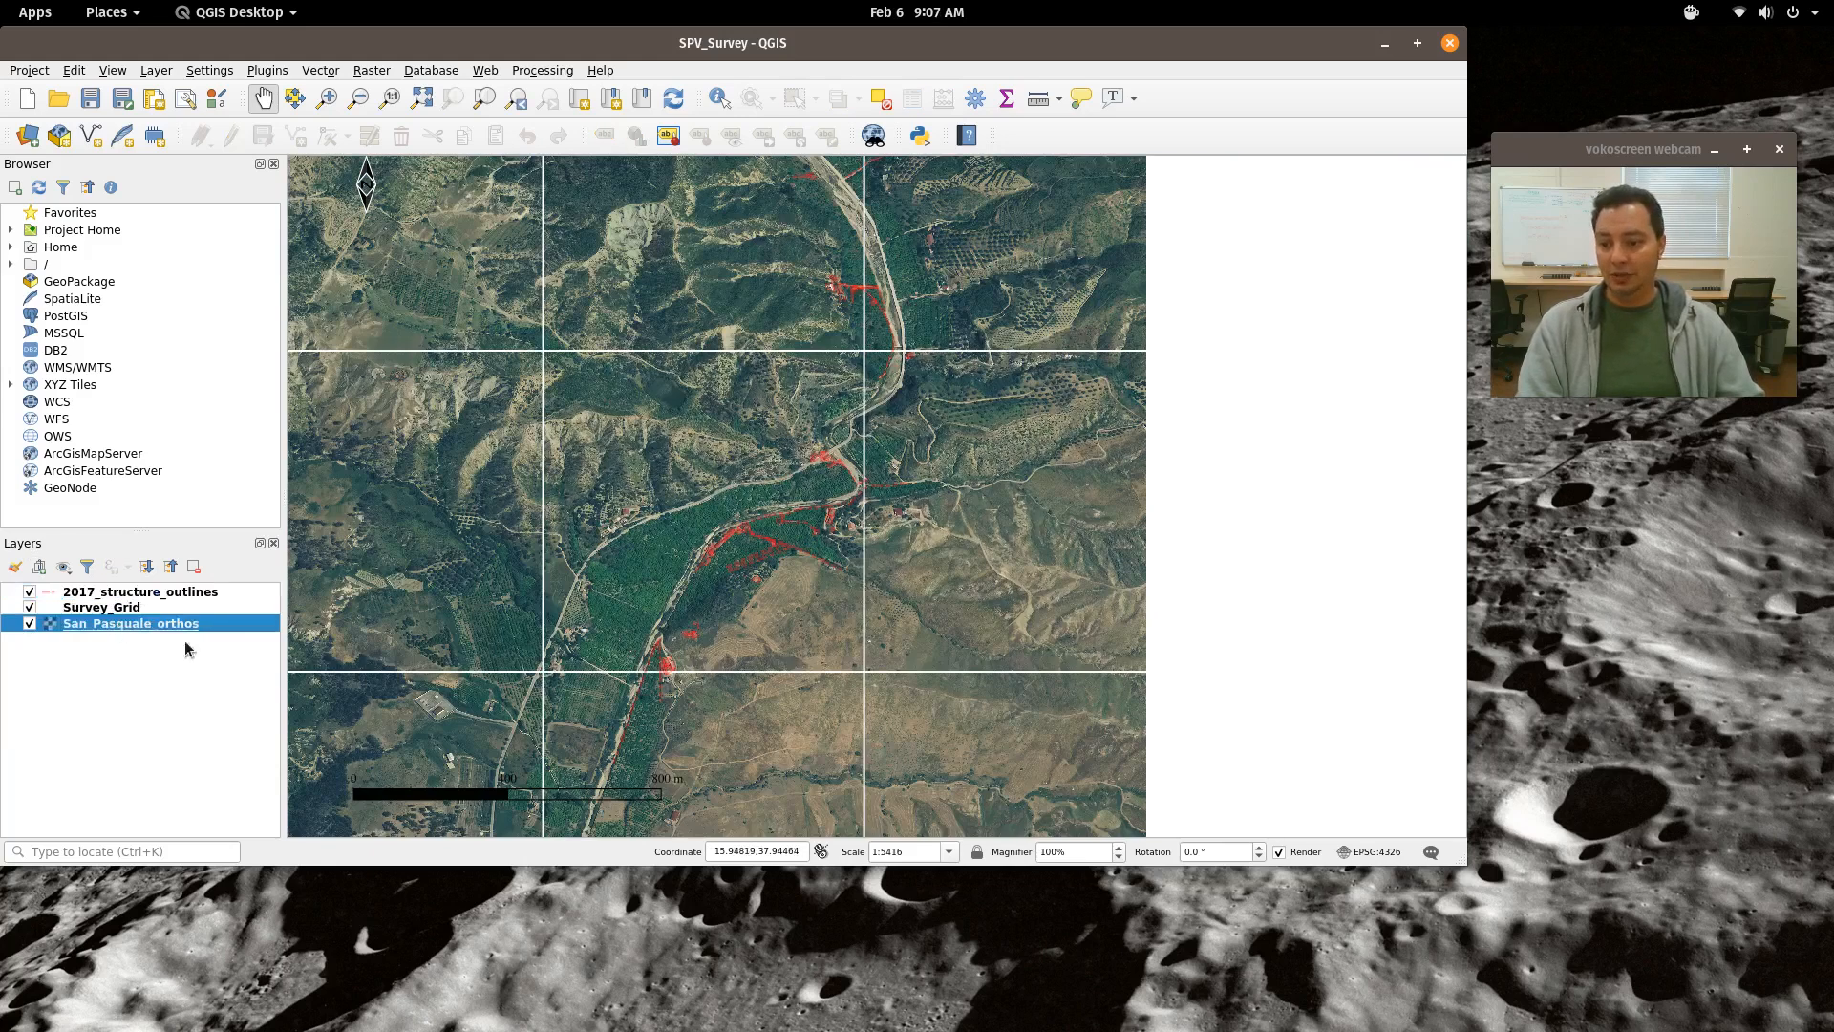
scroll(604, 525, down, 1)
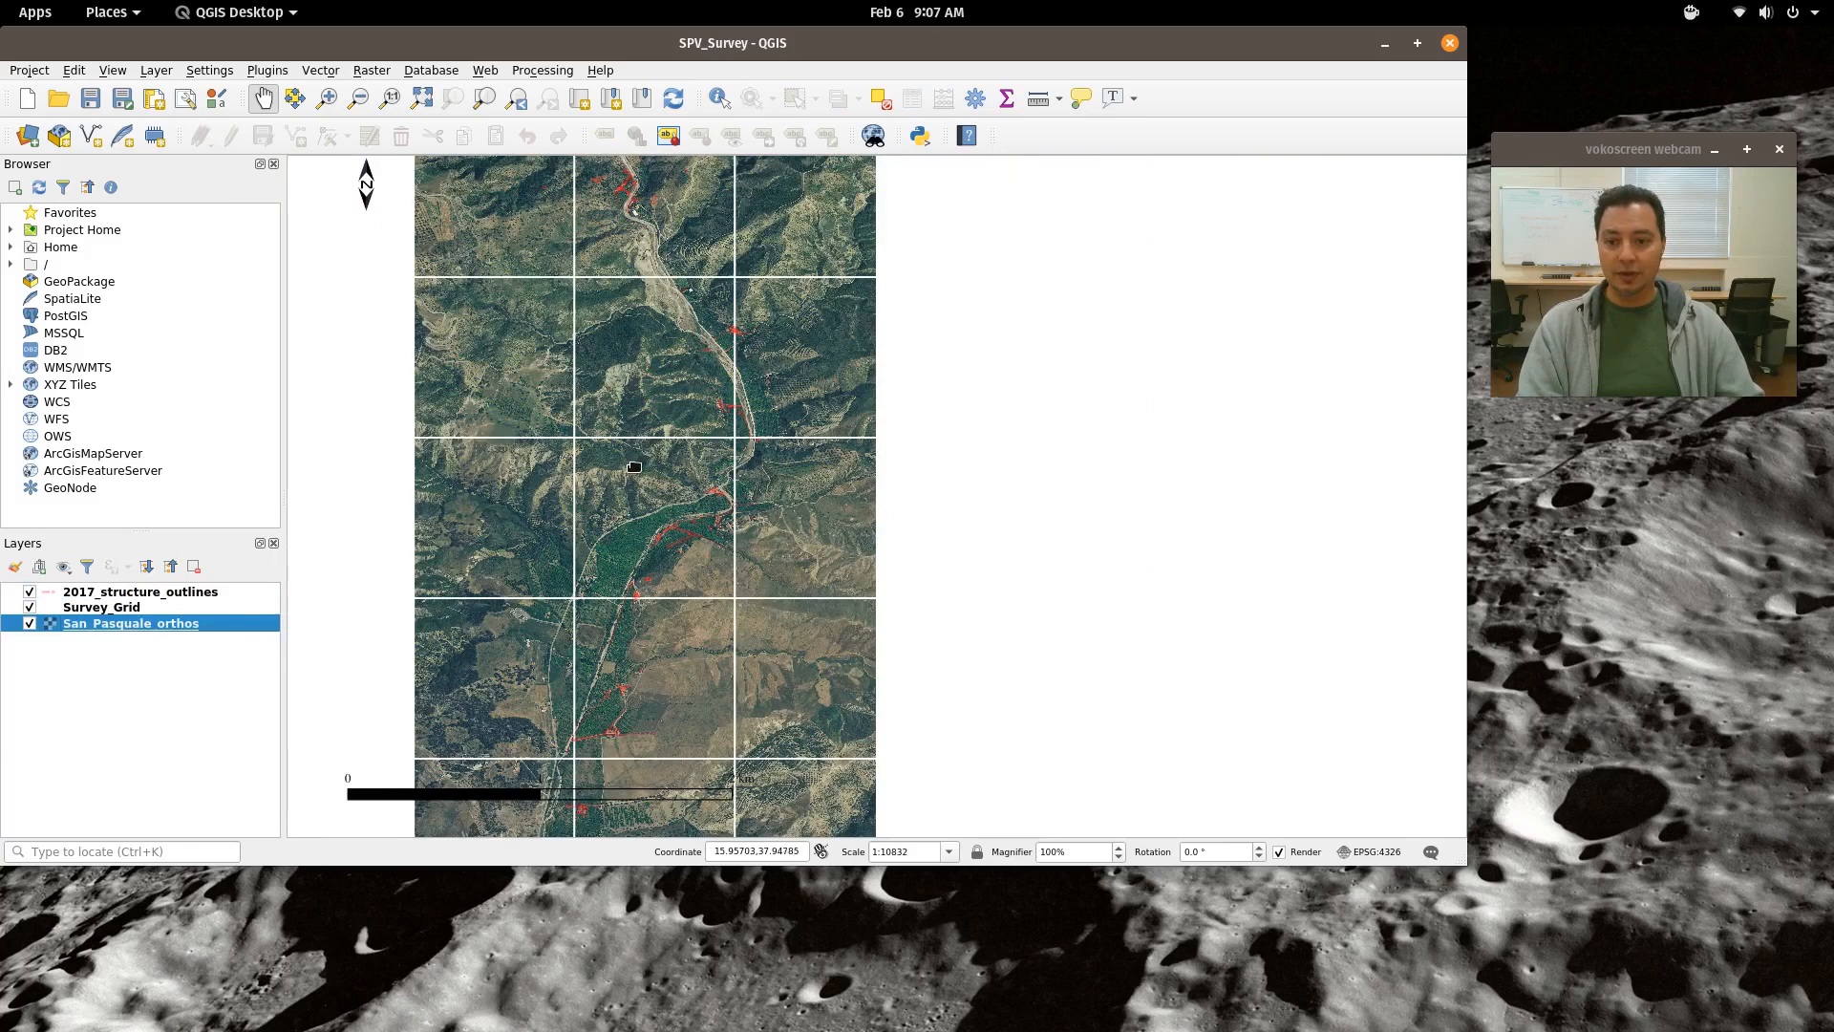
drag(636, 468, 781, 491)
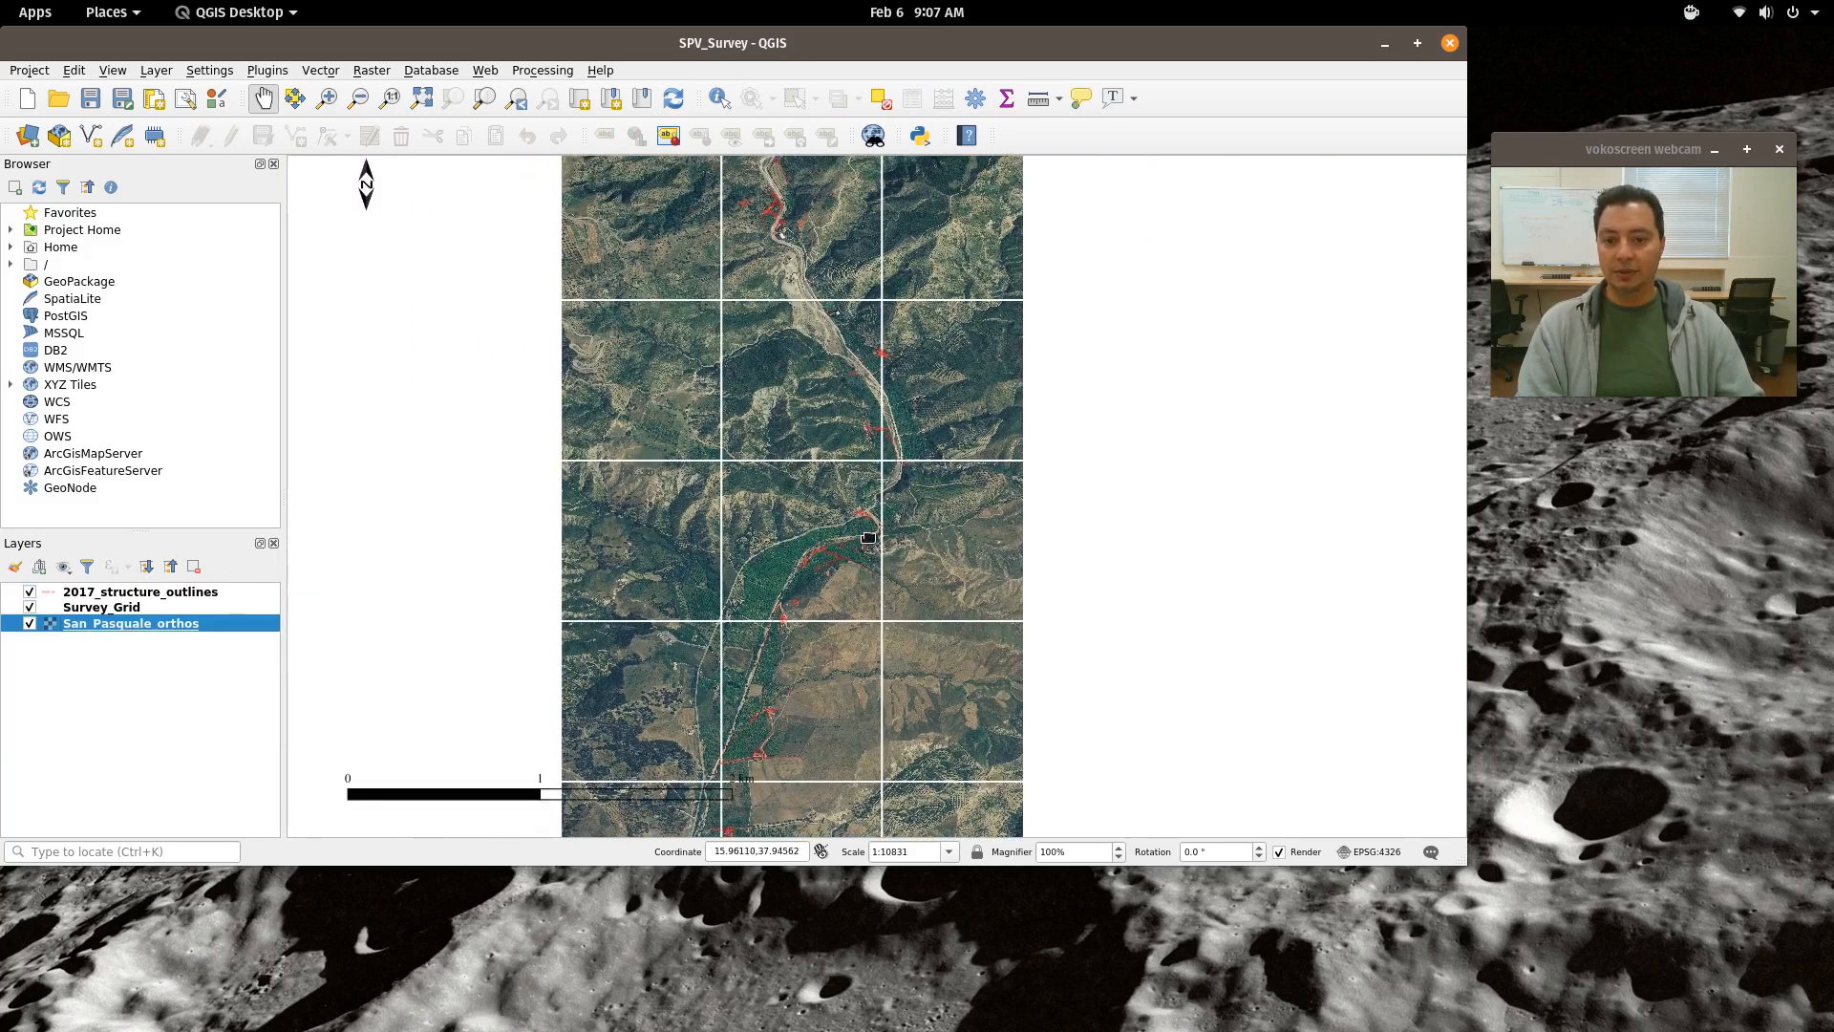